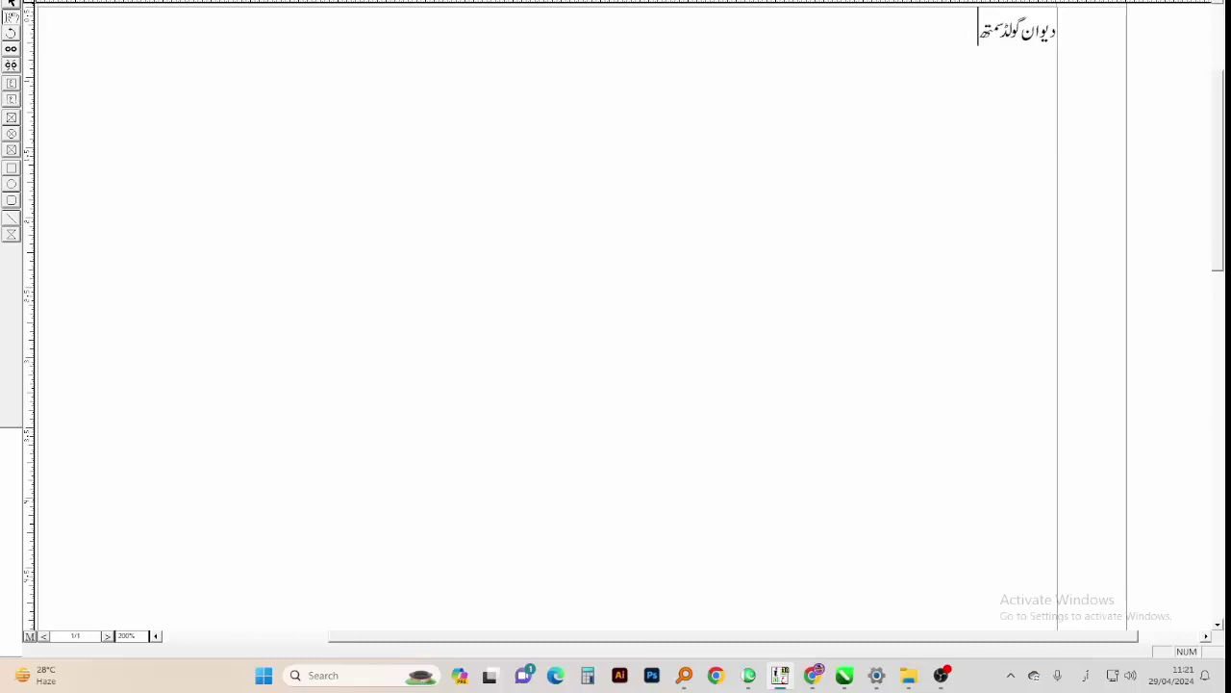
Select the heading دیوان گولڈ سمتھ and apply a new font from the font list
key("ctrl+a")
key("alt+shift")
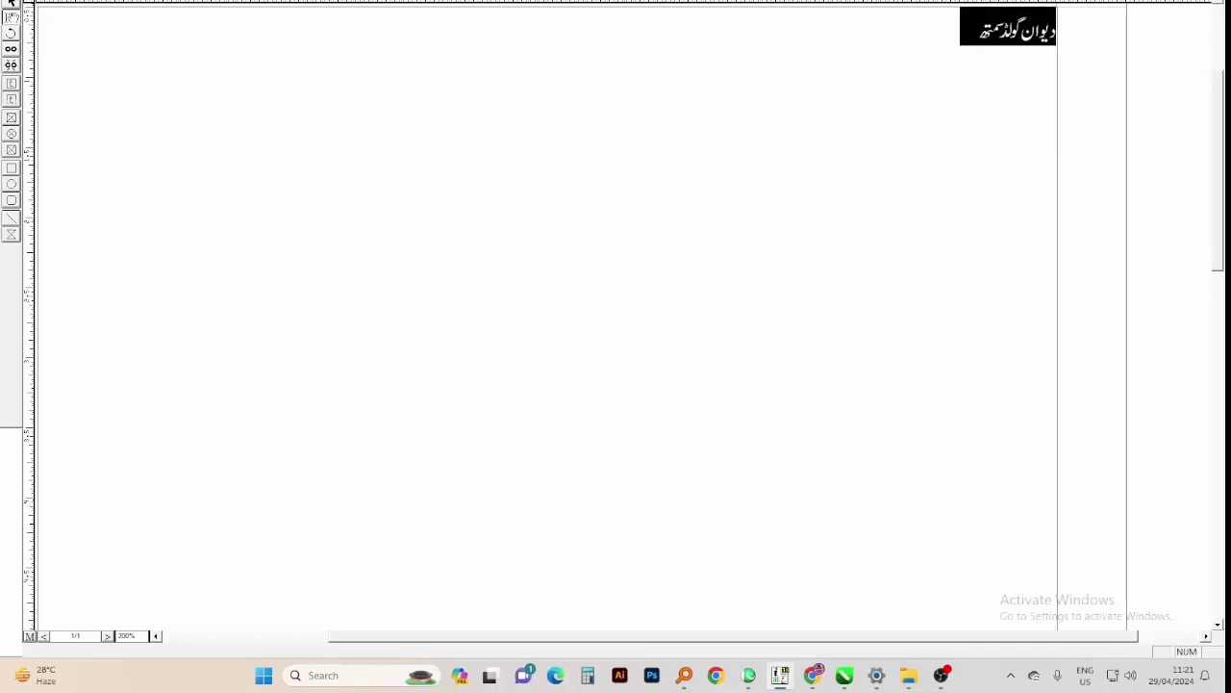
key("alt+shift")
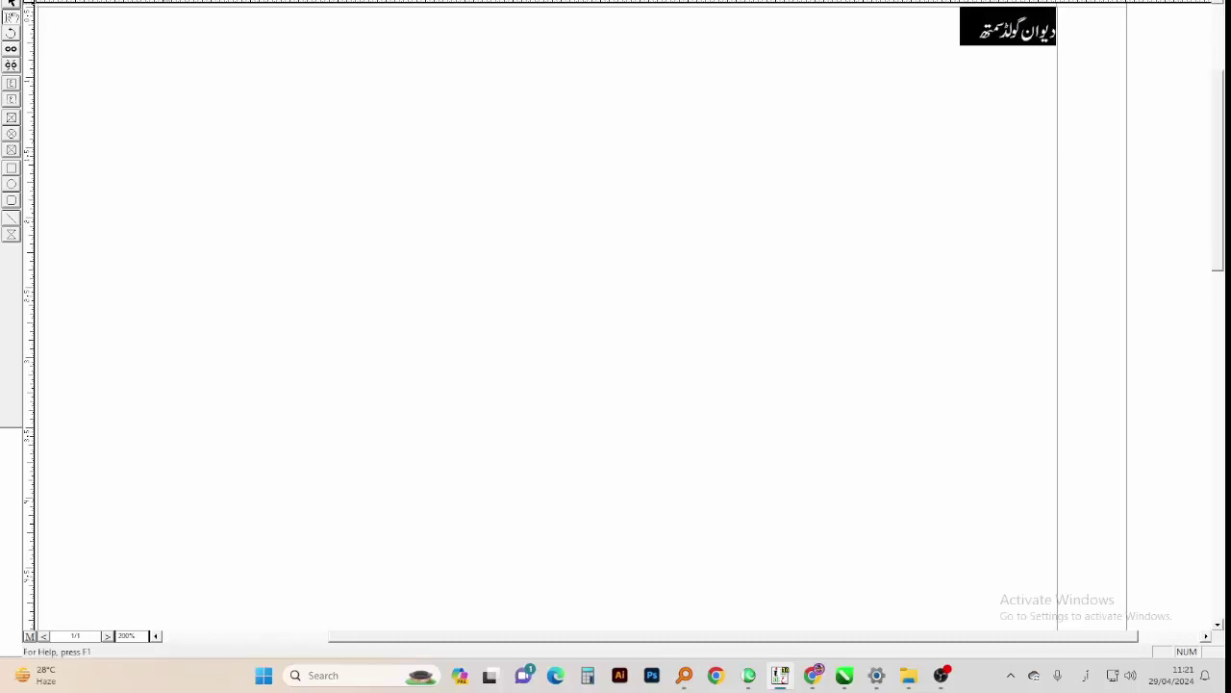
left_click(169, 1)
left_click(169, 3)
left_click(170, 2)
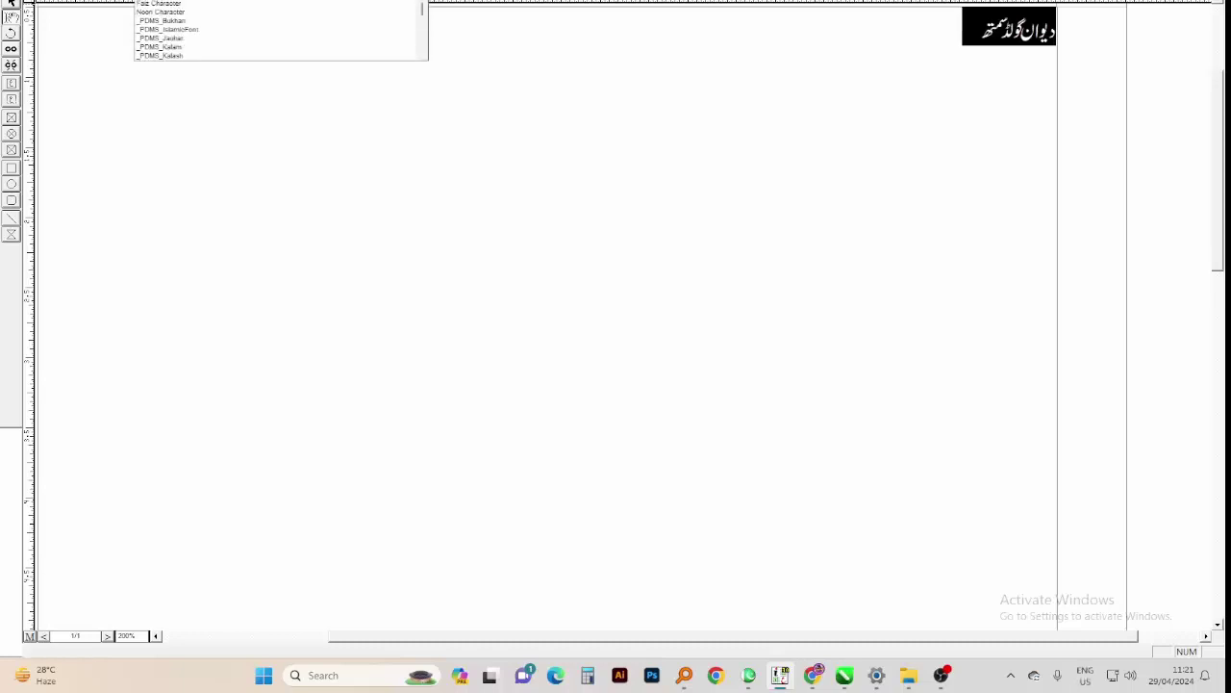
left_click(169, 3)
key("Down")
key("Down")
key("Down")
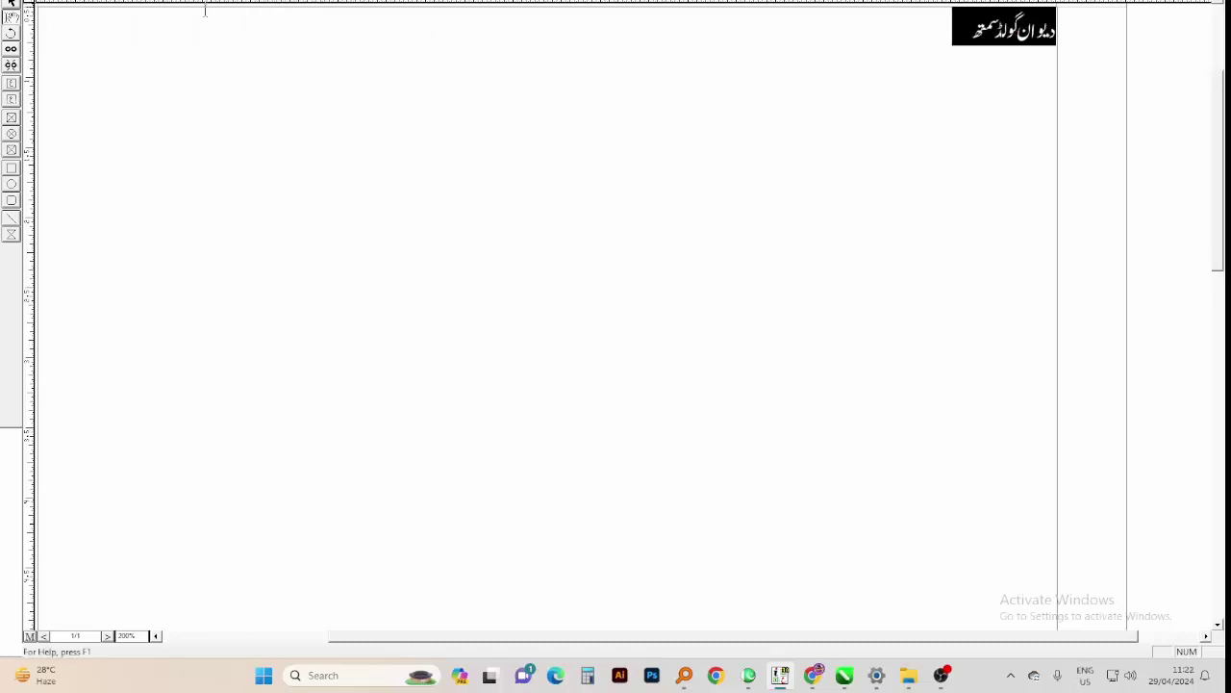
key("Return")
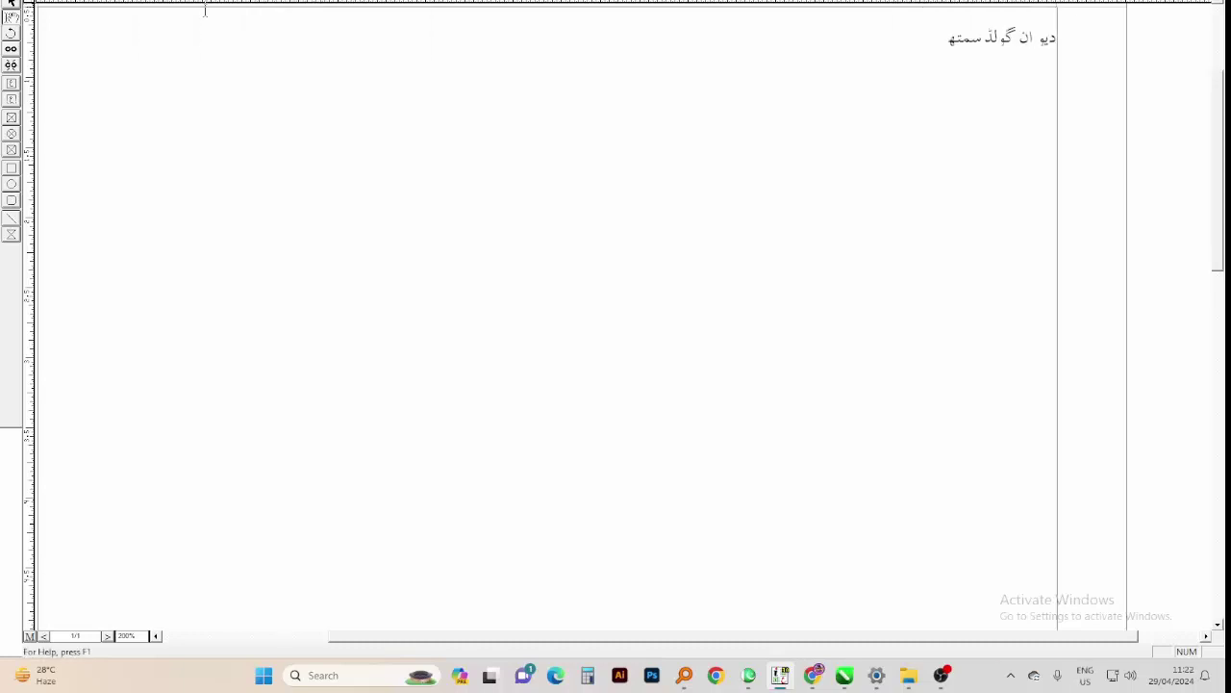
Reselect the heading and step through successive Urdu fonts to a plain sans-style one
key("ctrl+a")
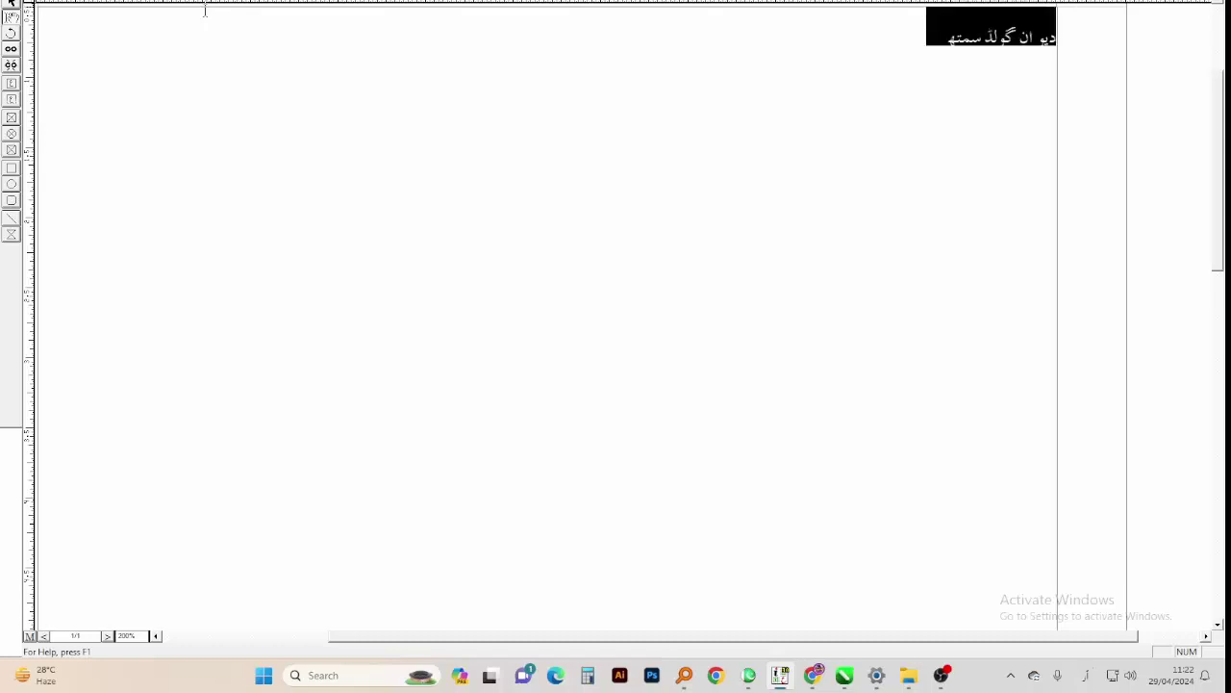
key("Down")
key("Down")
key("Down")
key("Down")
key("Down")
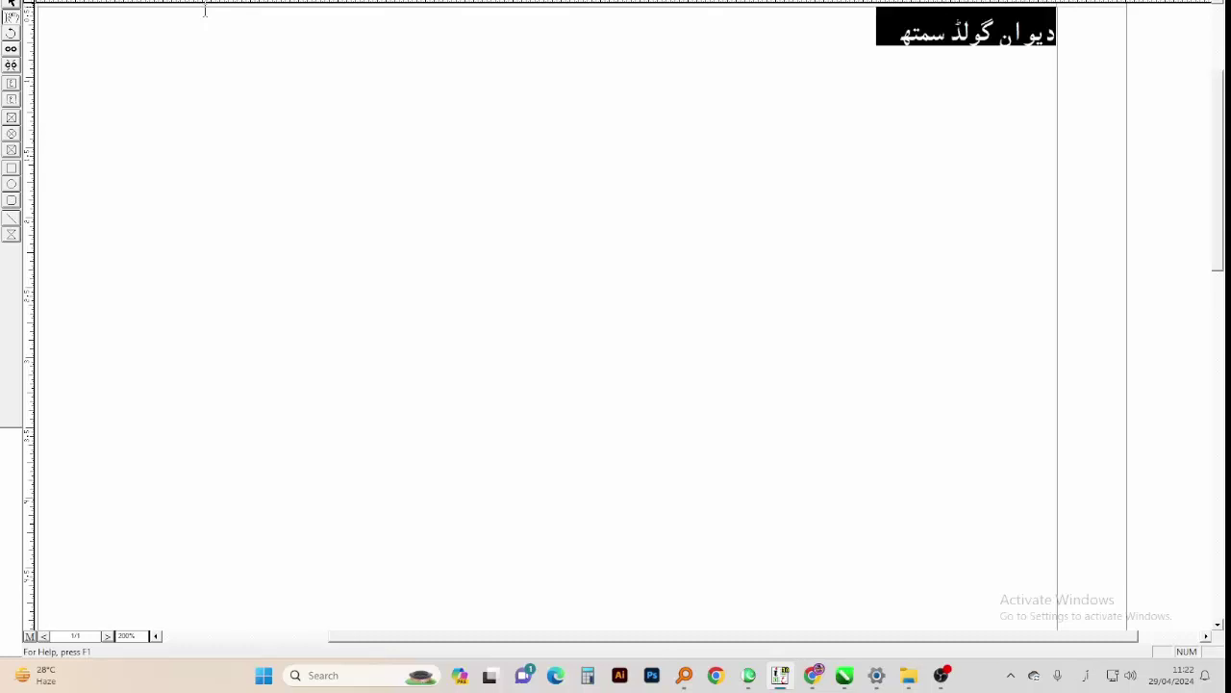
key("Down")
key("Down")
key("Down")
key("Down")
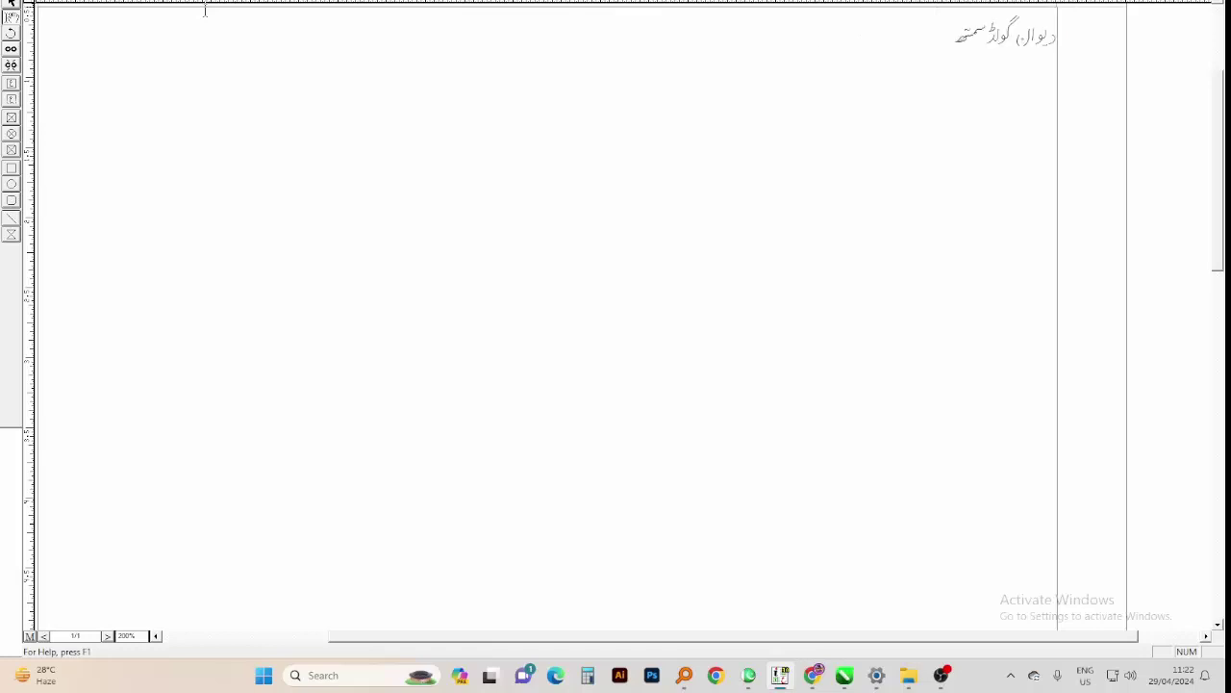
key("Down")
key("Down")
key("Down")
key("Down")
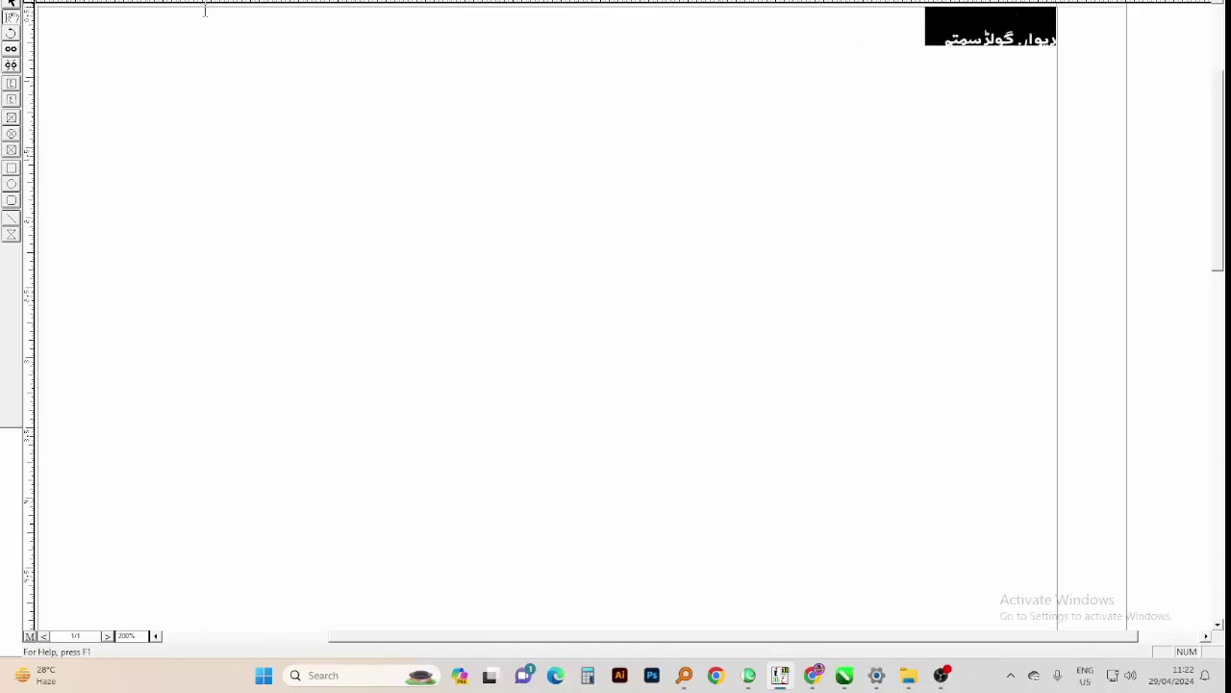
key("Down")
key("Down")
key("Down")
key("Down")
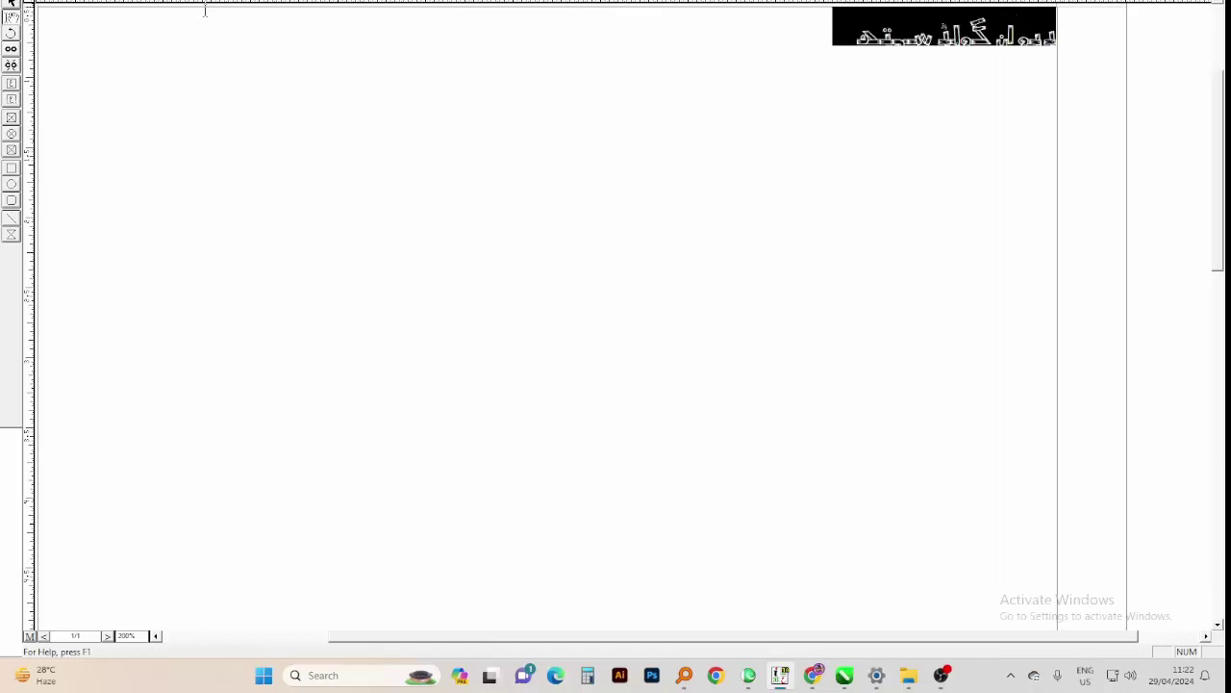
key("Down")
key("Down")
key("Down")
key("Down")
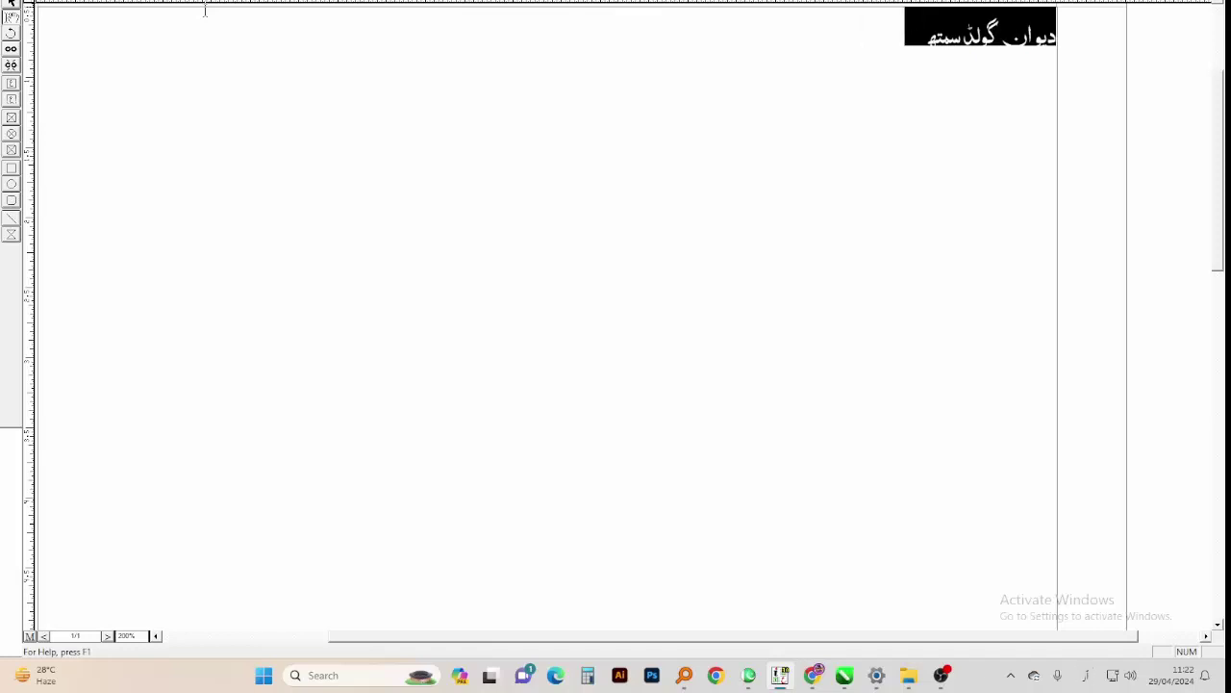
key("Down")
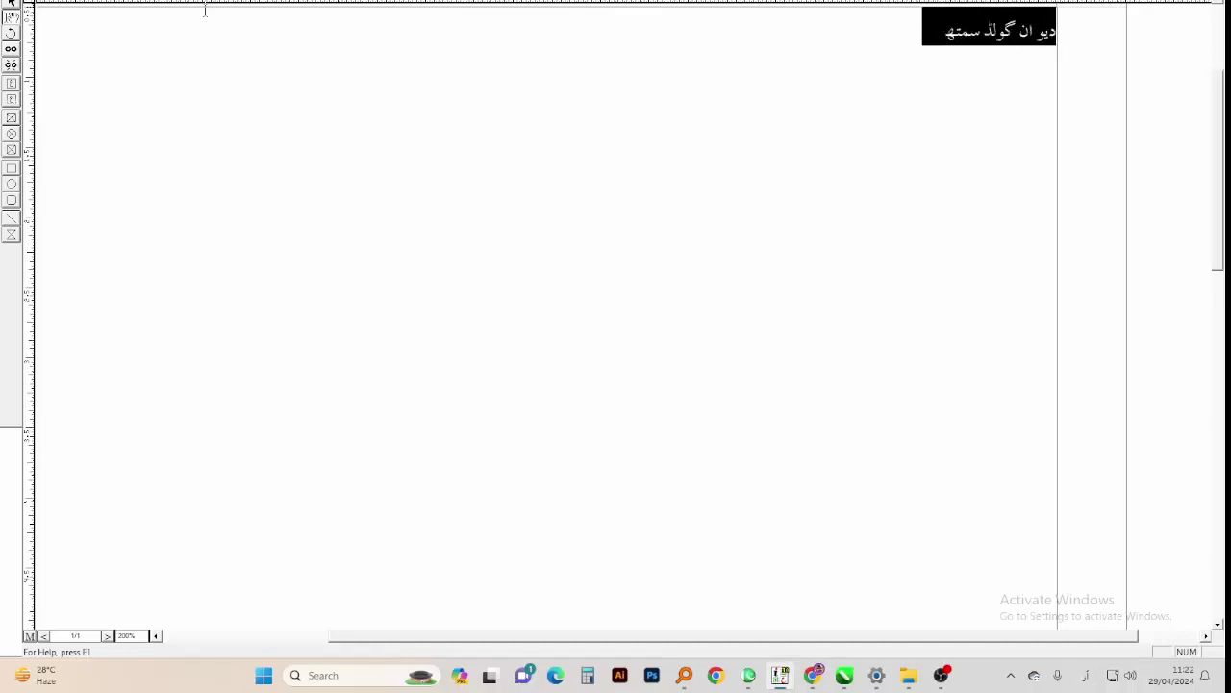
Cycle the whole heading through several more Urdu fonts
key("Down")
key("Down")
key("Down")
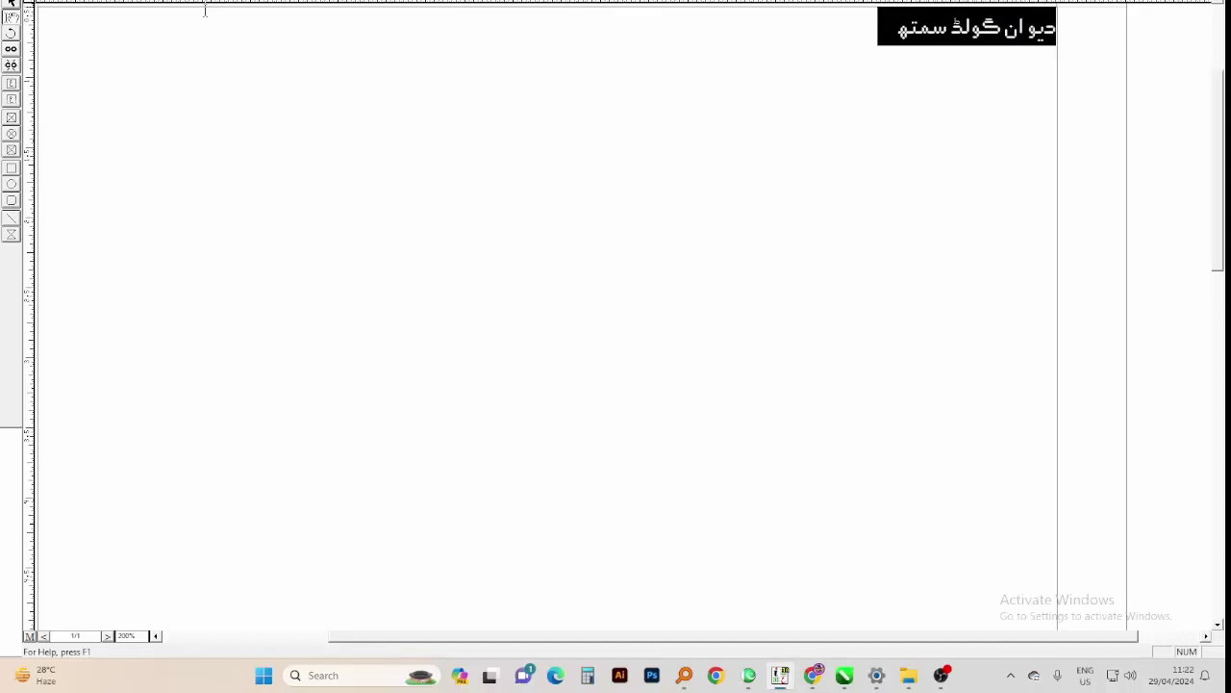
key("Down")
key("Down")
key("Down")
key("Down")
key("Down")
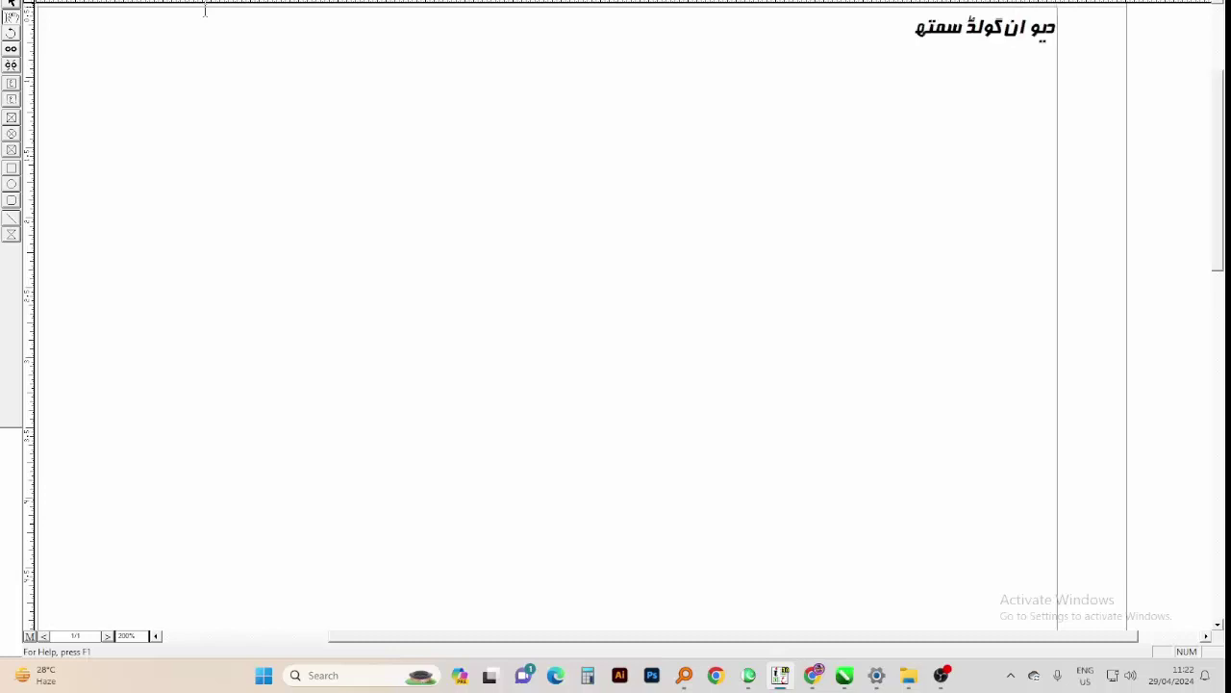
key("Down")
key("Down")
key("Down")
key("Down")
key("Down")
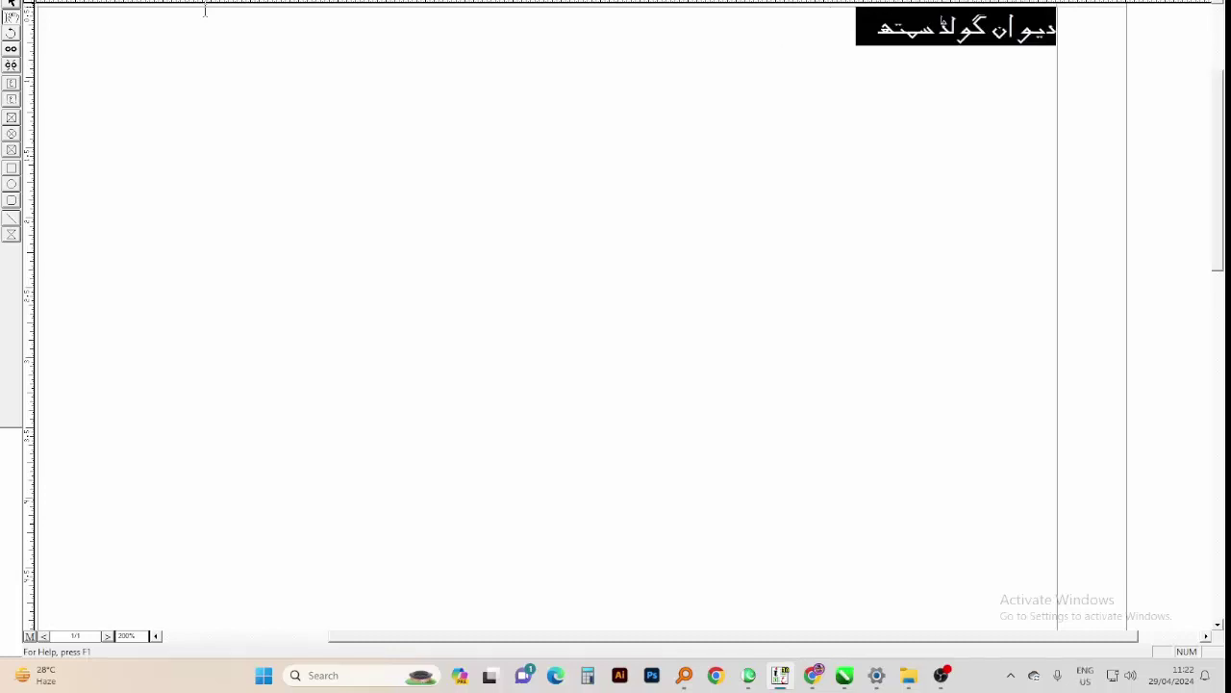
key("Down")
key("Down")
key("Down")
key("Down")
key("Down")
key("Down")
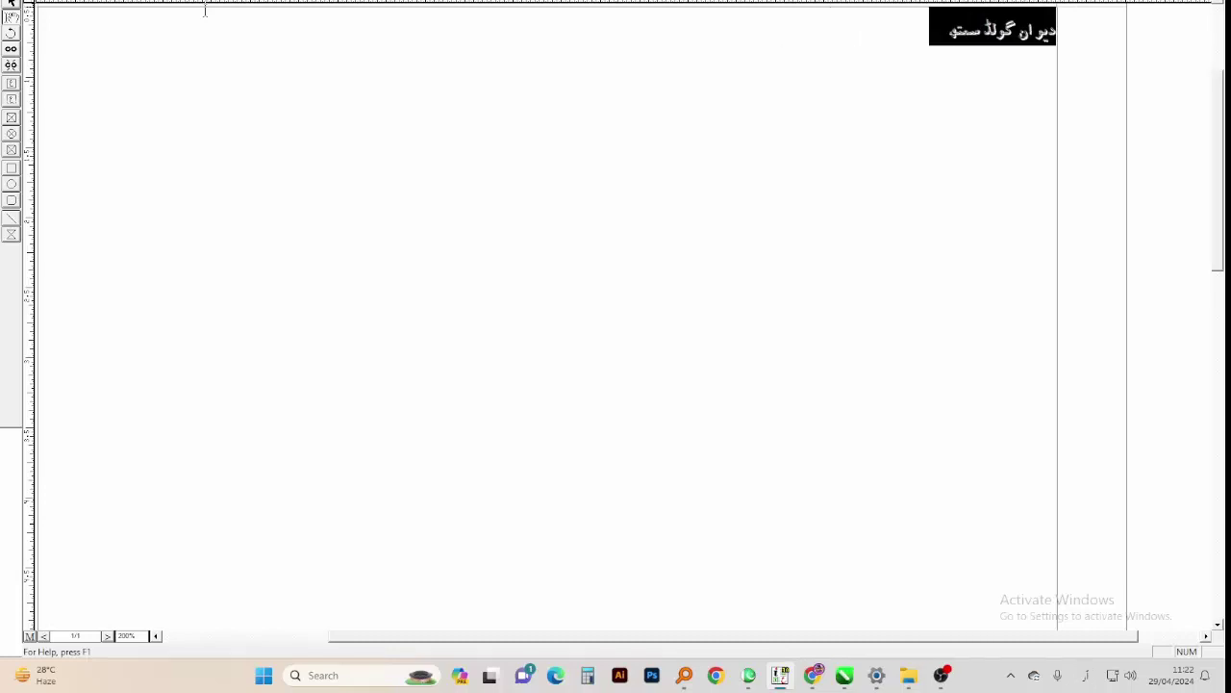
key("Down")
key("Down")
key("Down")
key("Down")
key("Down")
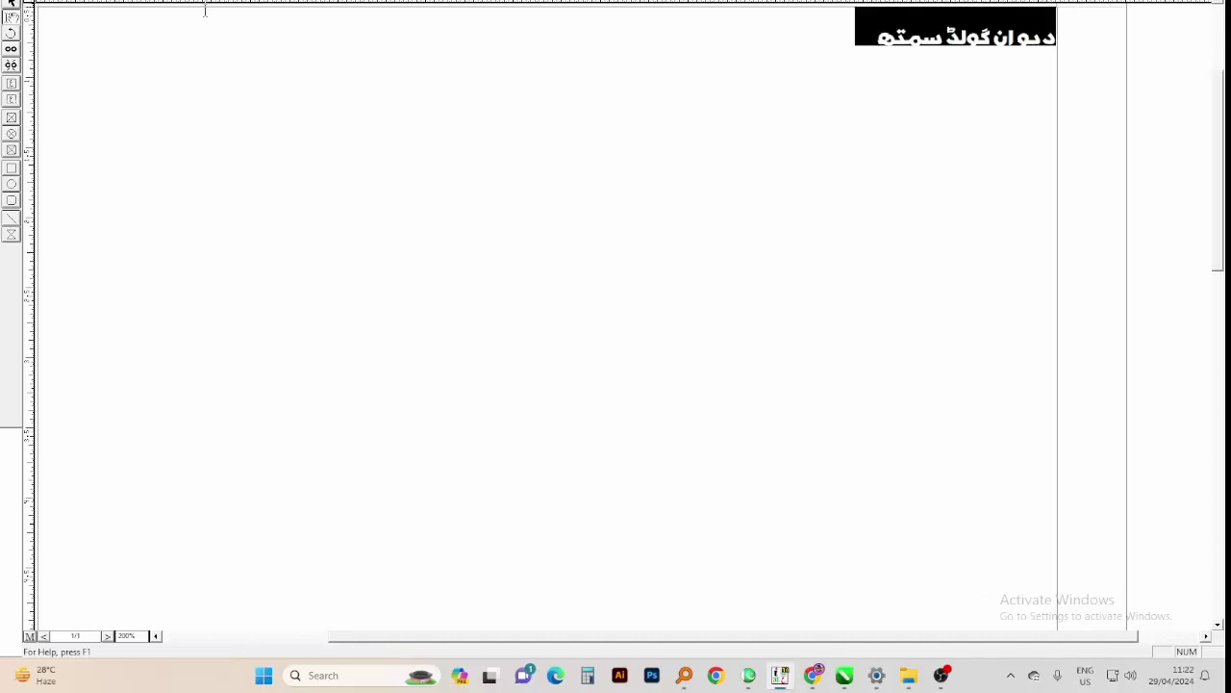
key("Down")
key("Down")
key("Down")
key("Down")
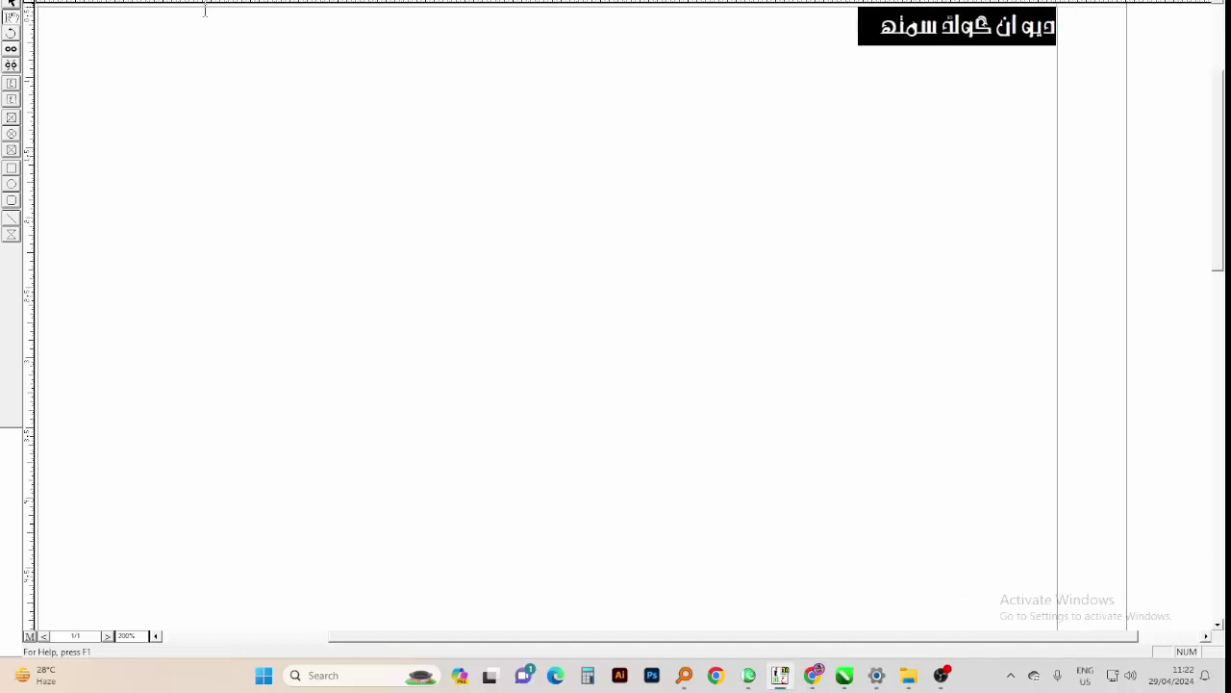
key("alt+shift")
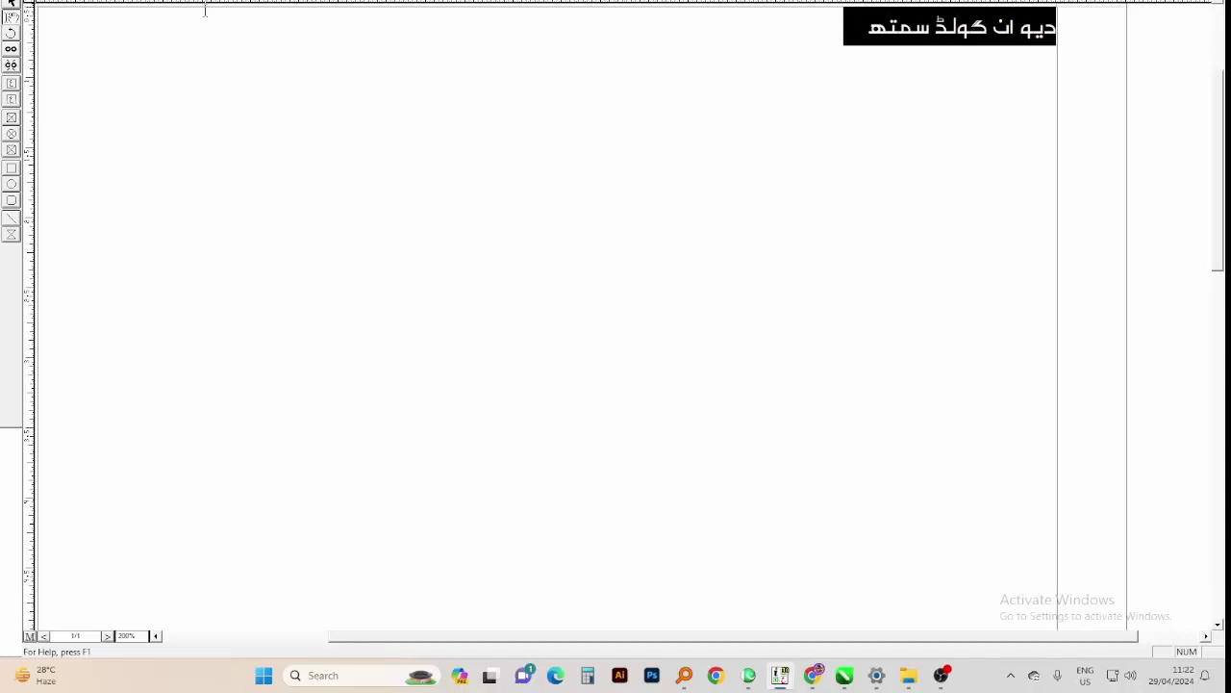
key("alt+shift")
Give the words گولڈ سمتھ a calligraphic script font
left_click_drag(993, 28, 810, 29)
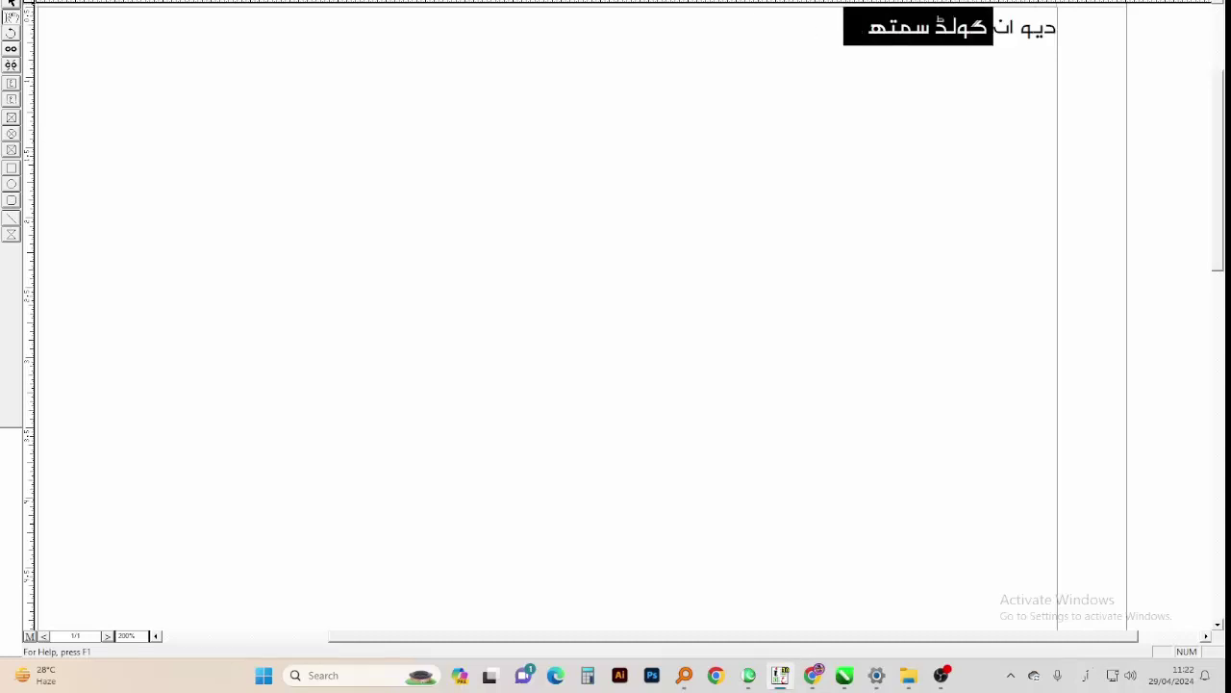
key("Down")
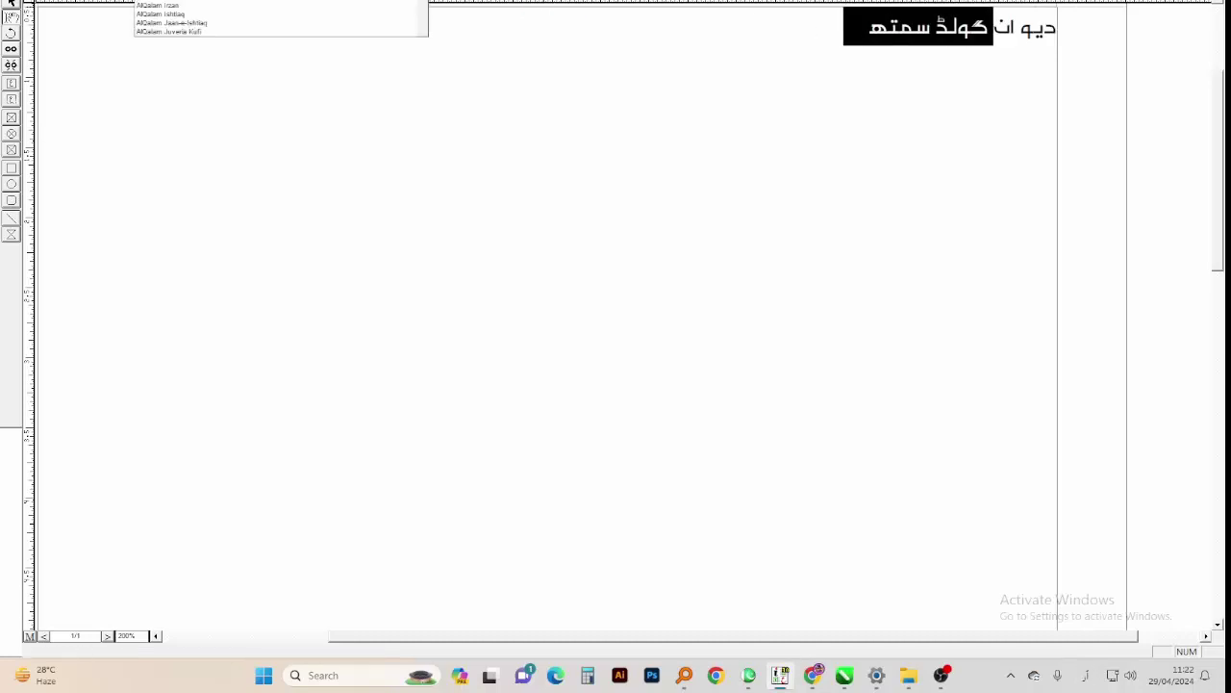
key("alt+shift")
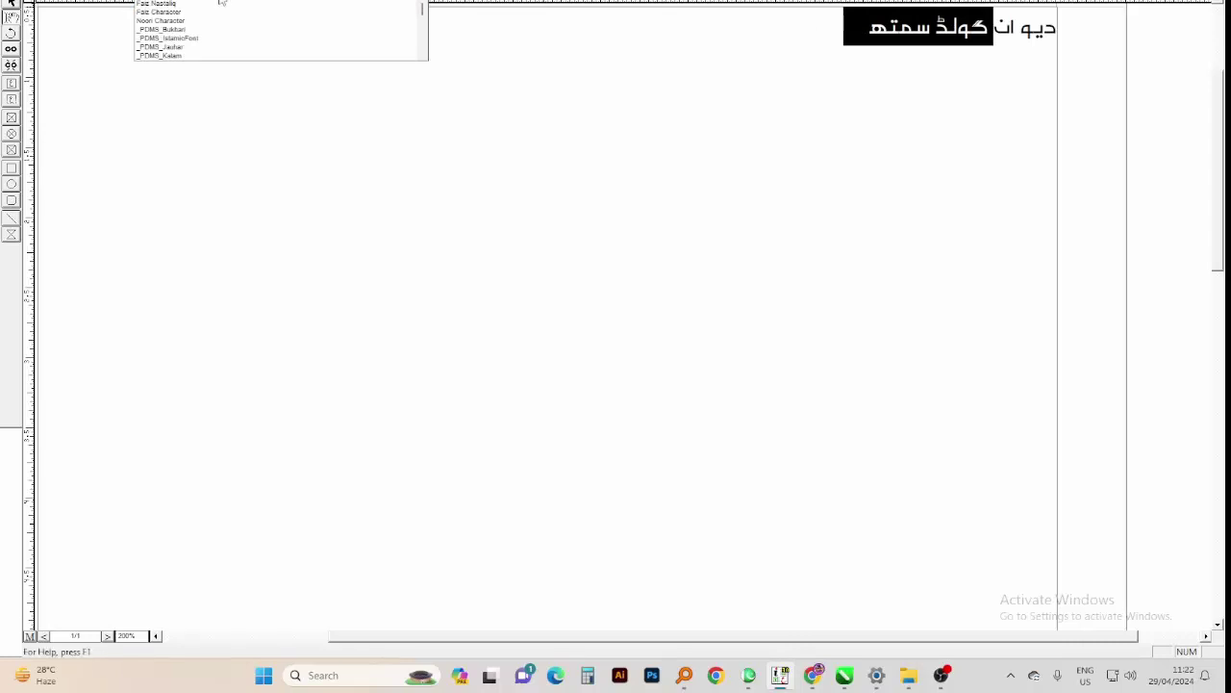
left_click(211, 11)
left_click_drag(947, 53, 997, 52)
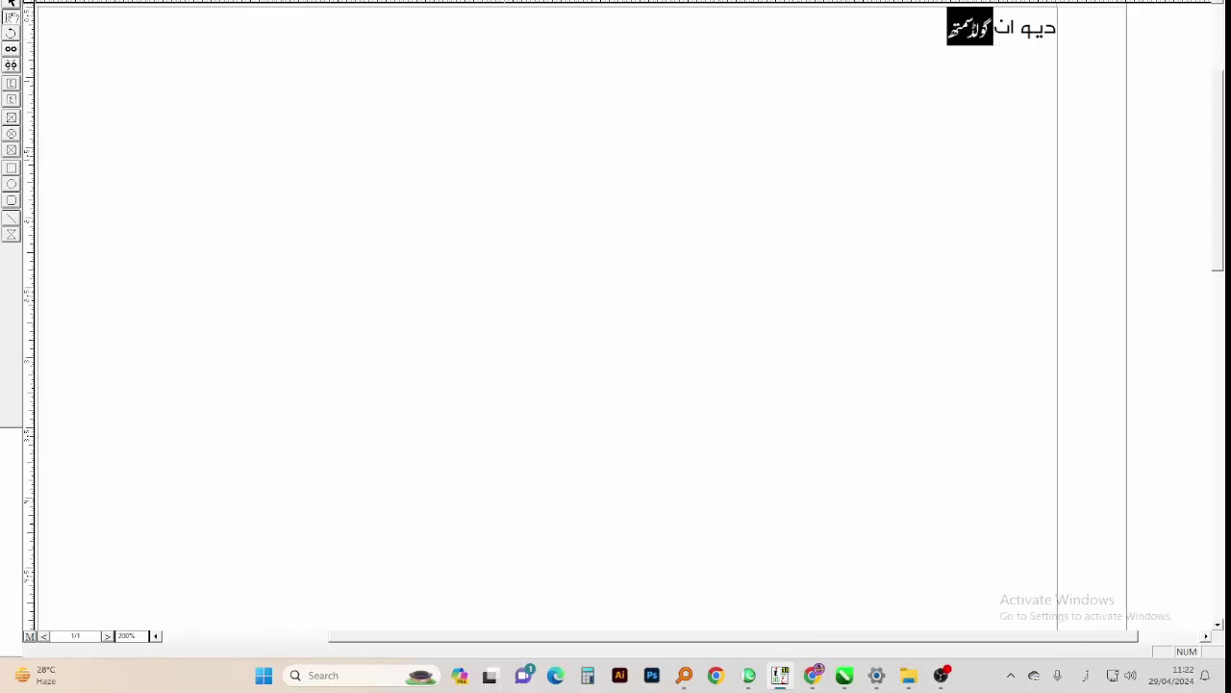
left_click(231, 4)
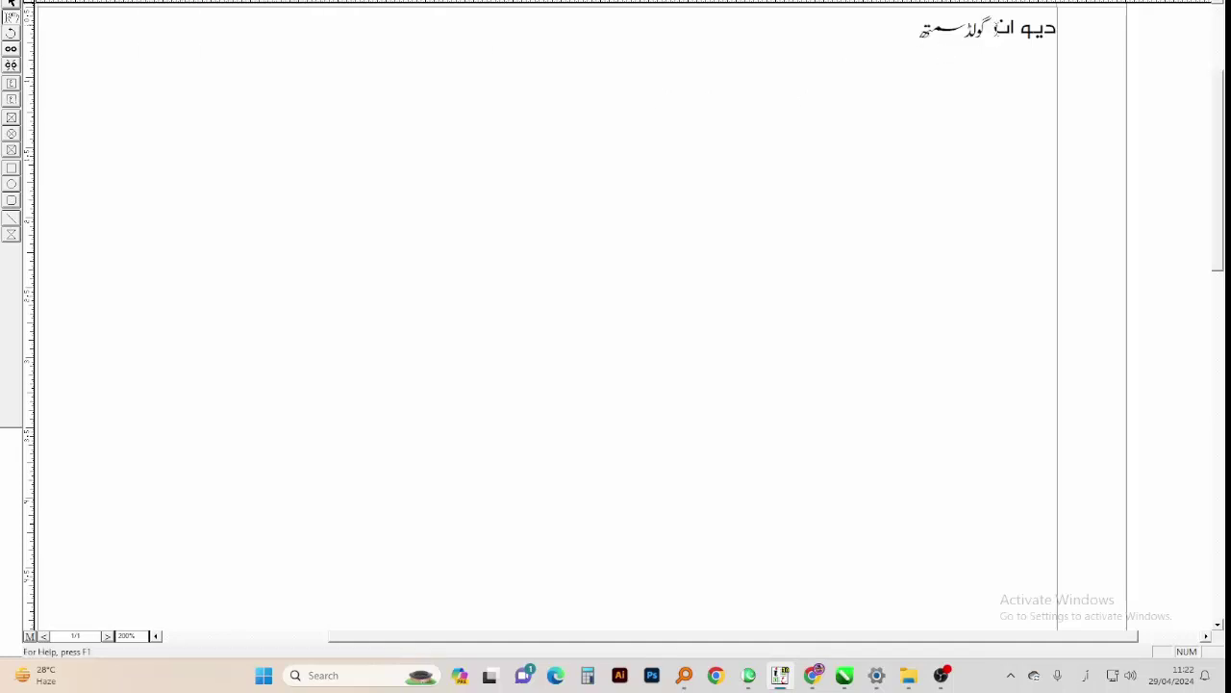
Set the word دیوان in Bombay Black Unicode
key("shift+Home")
left_click(279, 2)
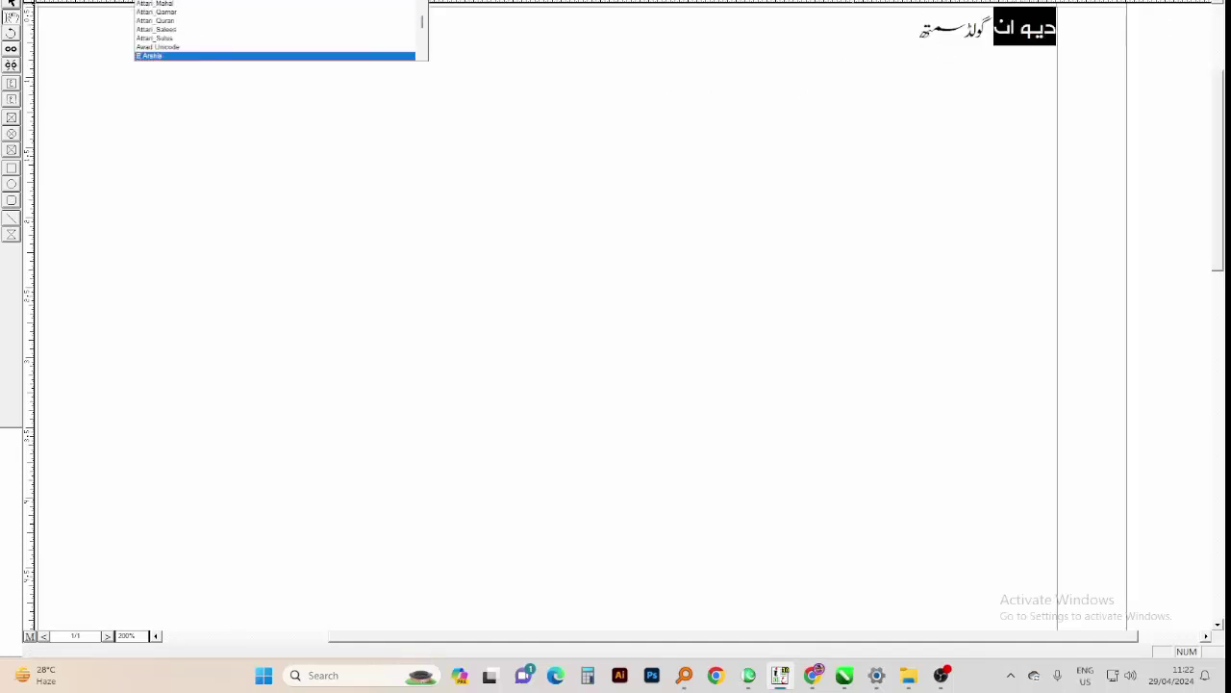
key("Down")
key("Down")
key("Down")
key("Down")
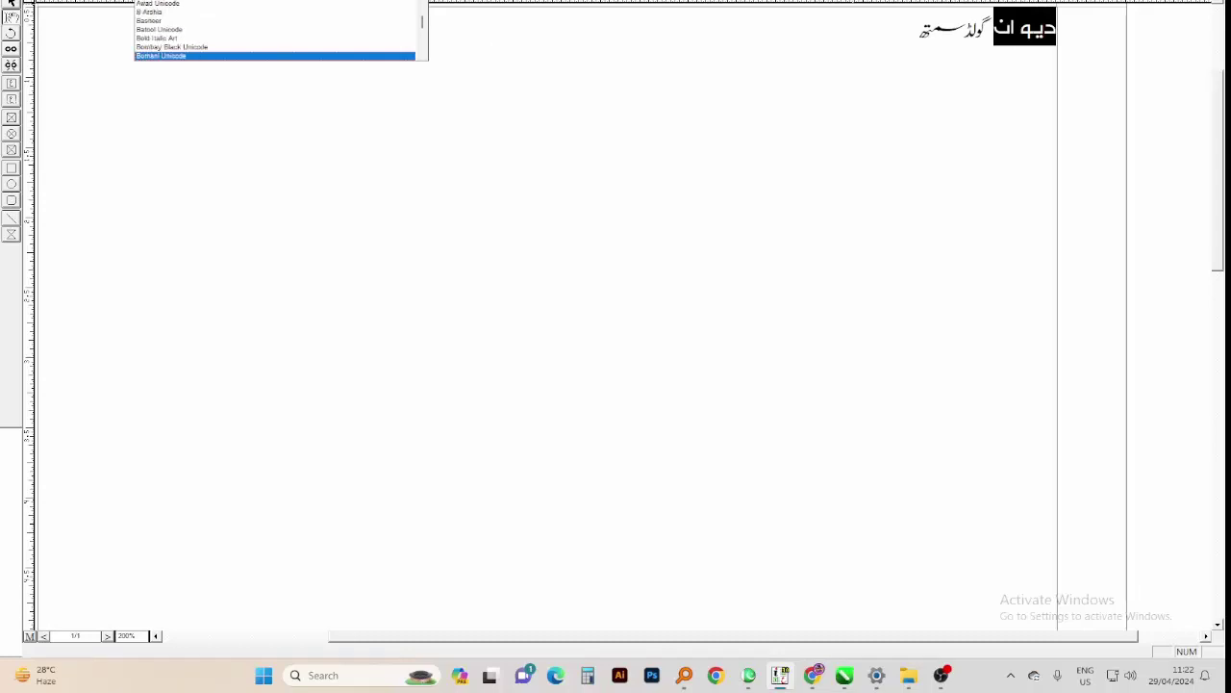
key("Return")
left_click(661, 201)
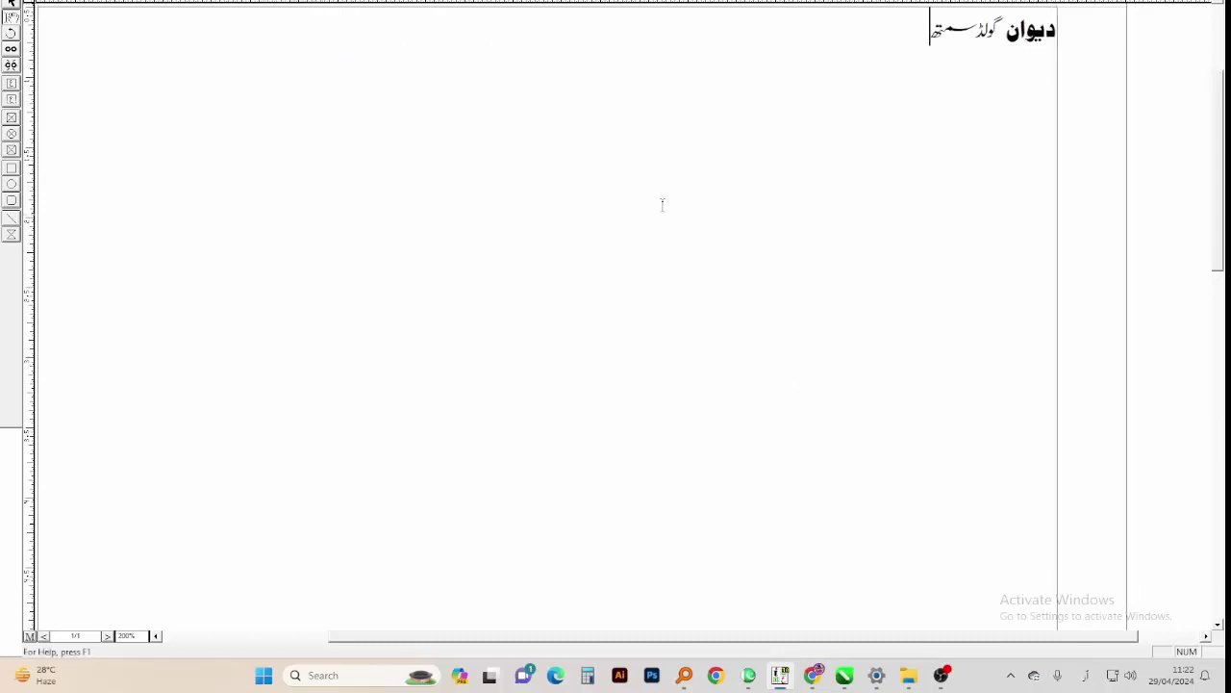
Export the heading page as an EPS picture with the default file name
key("alt+f")
left_click(135, 152)
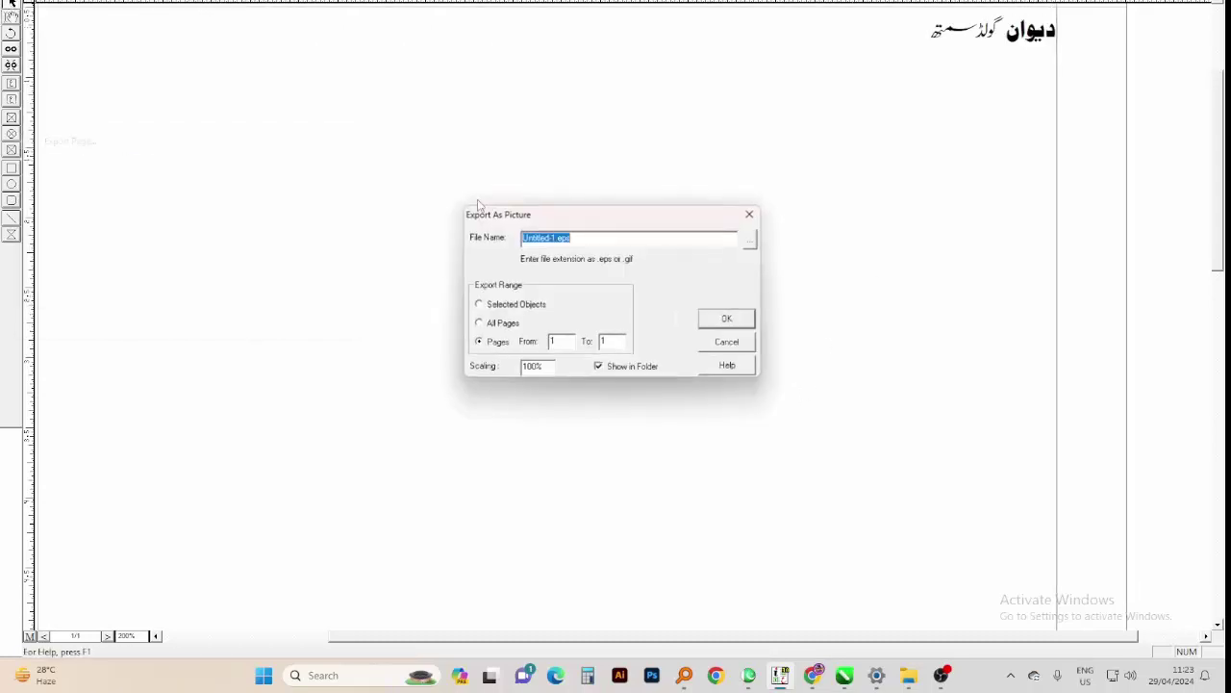
left_click(535, 247)
key("Return")
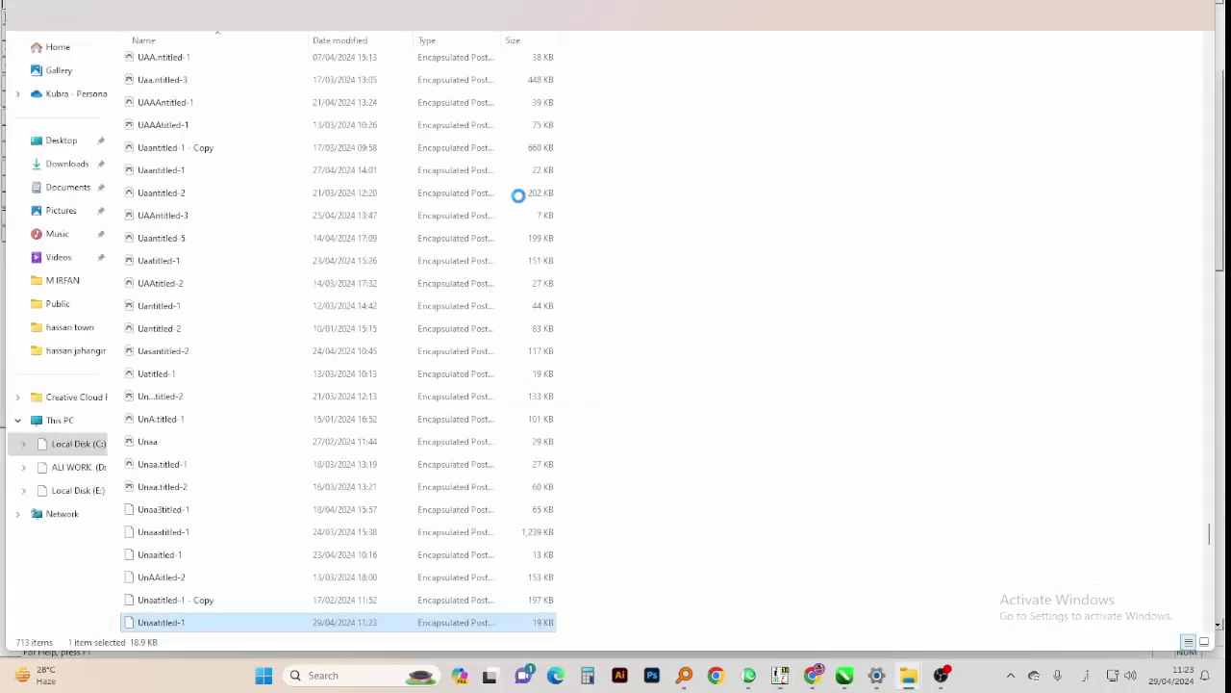
key("alt+Tab")
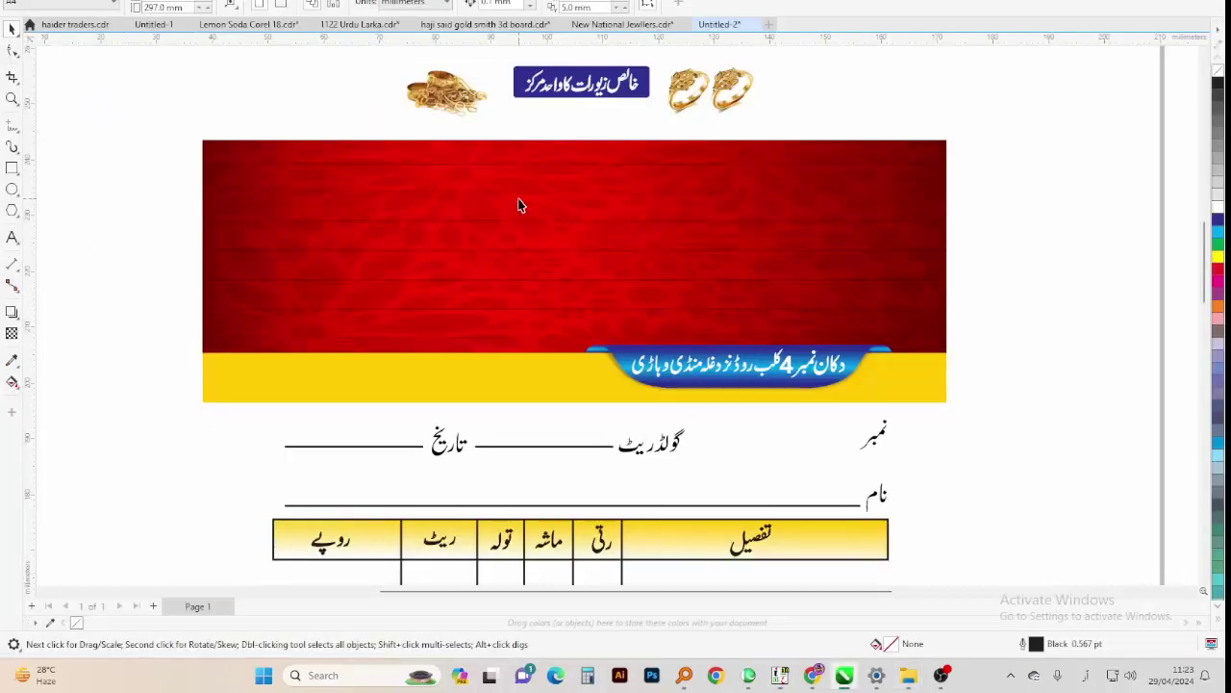
Import the EPS heading and place it beside the bill page's right edge
left_click(596, 358)
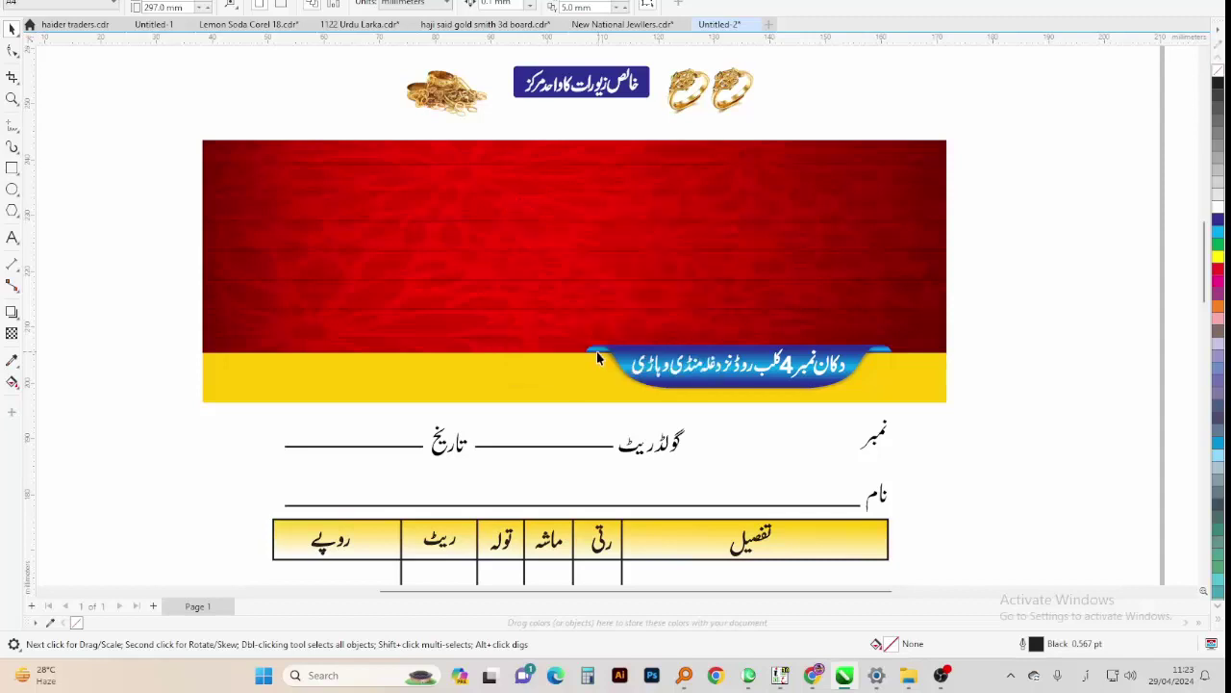
left_click(599, 297)
scroll(591, 285, "down", 2)
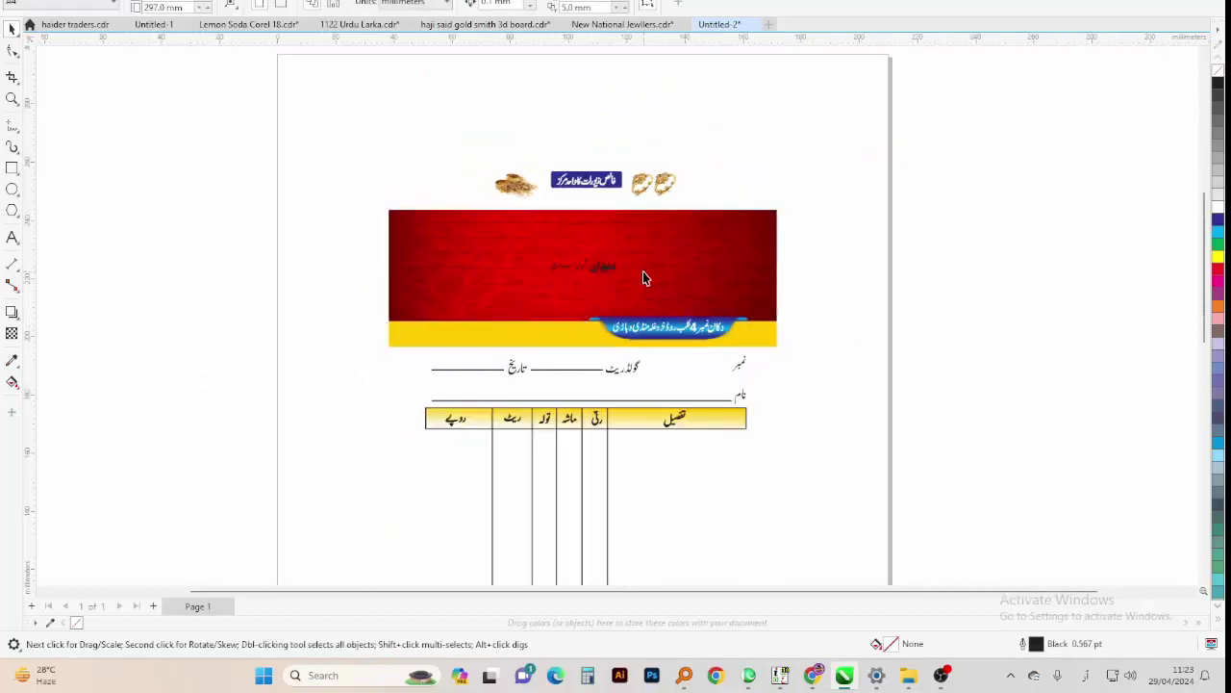
left_click(585, 266)
left_click_drag(585, 266, 850, 241)
key("z")
left_click_drag(894, 182, 477, 330)
key("Escape")
Delete the shop-address text from the blue ribbon
scroll(651, 204, "down", 1)
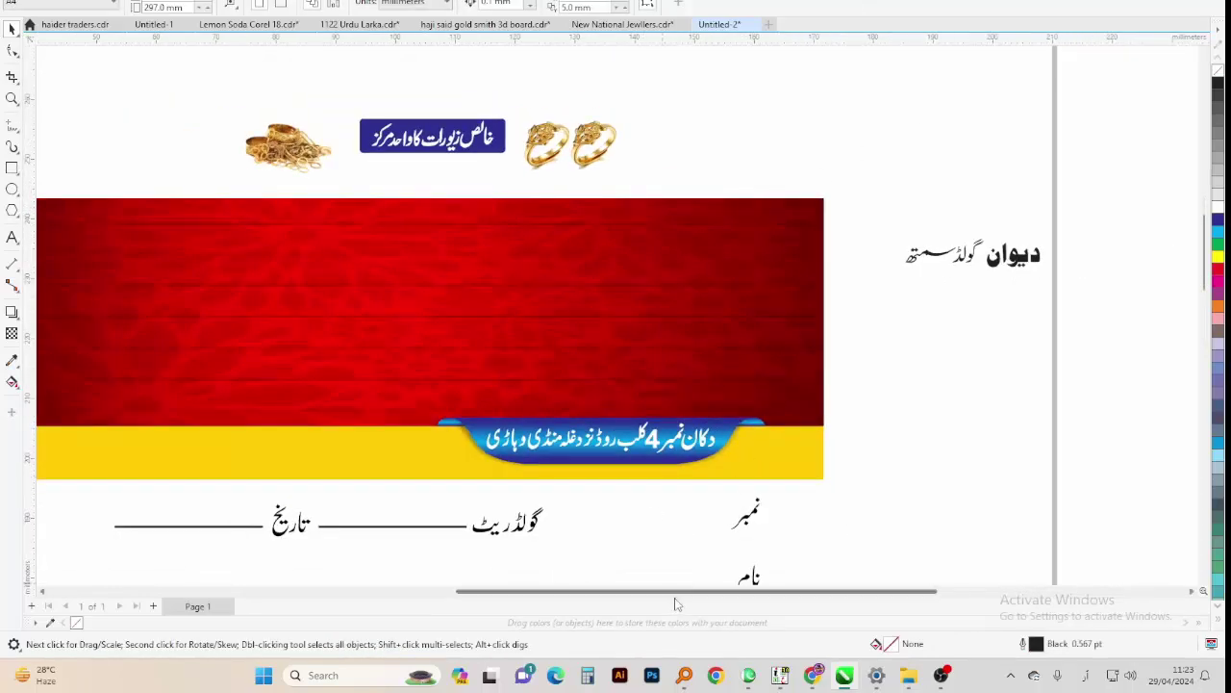
left_click(664, 446)
key("Delete")
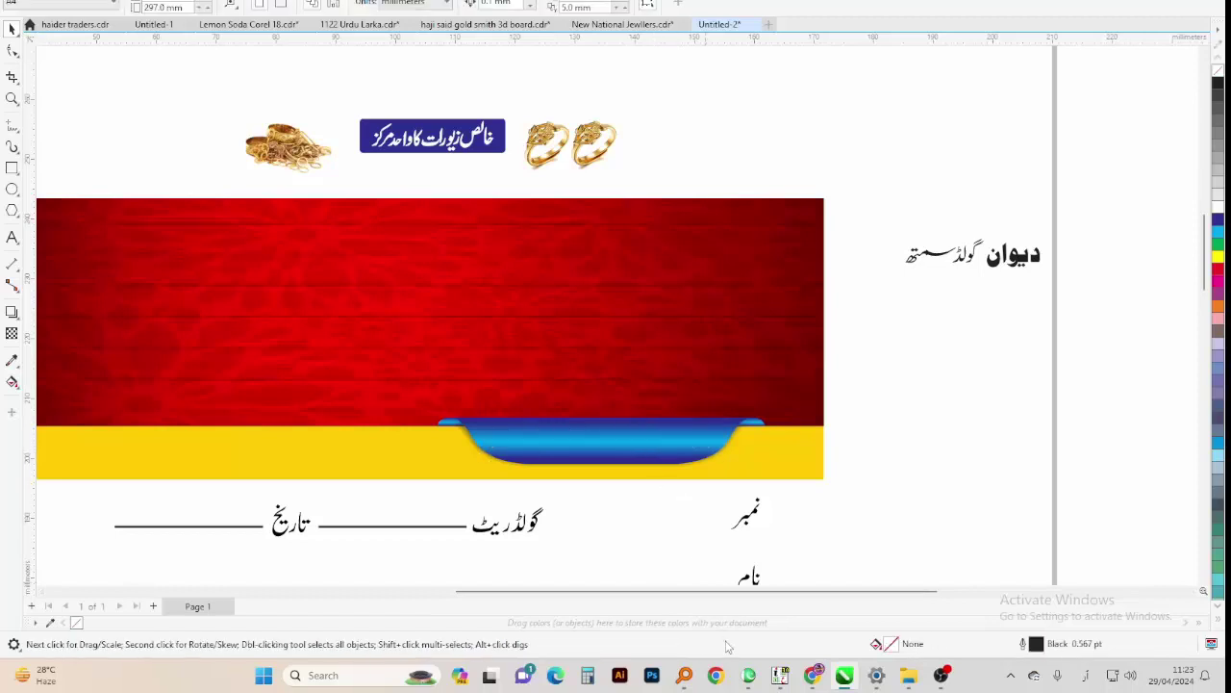
left_click(780, 674)
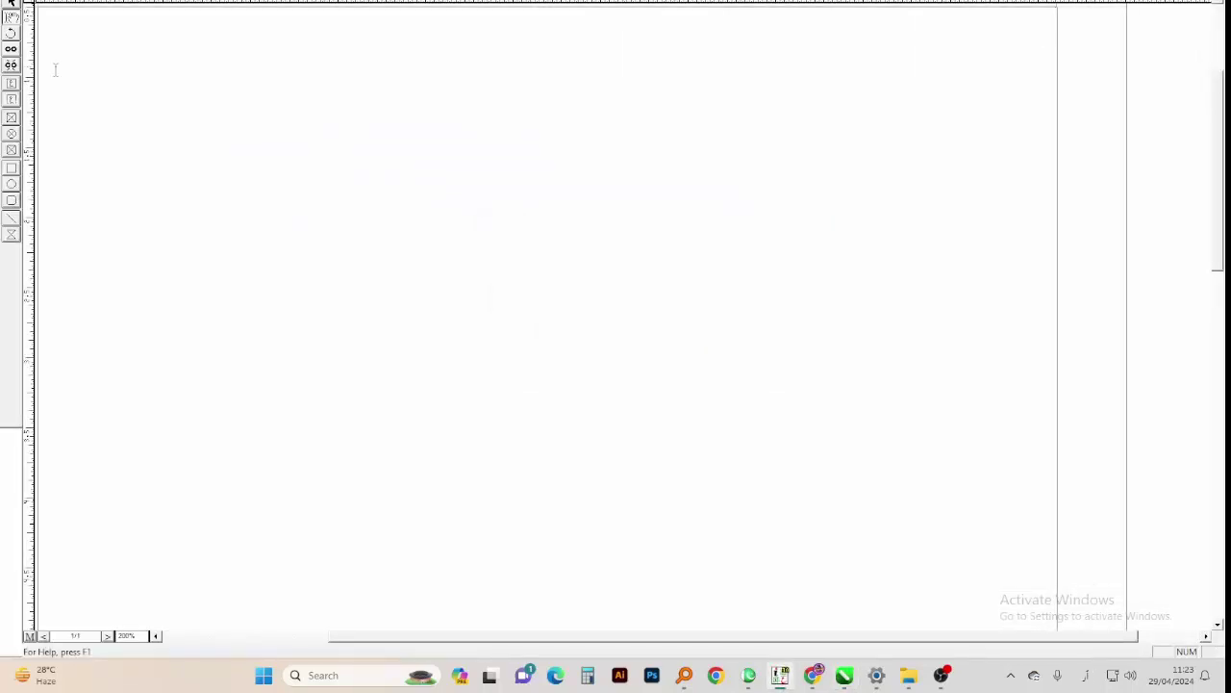
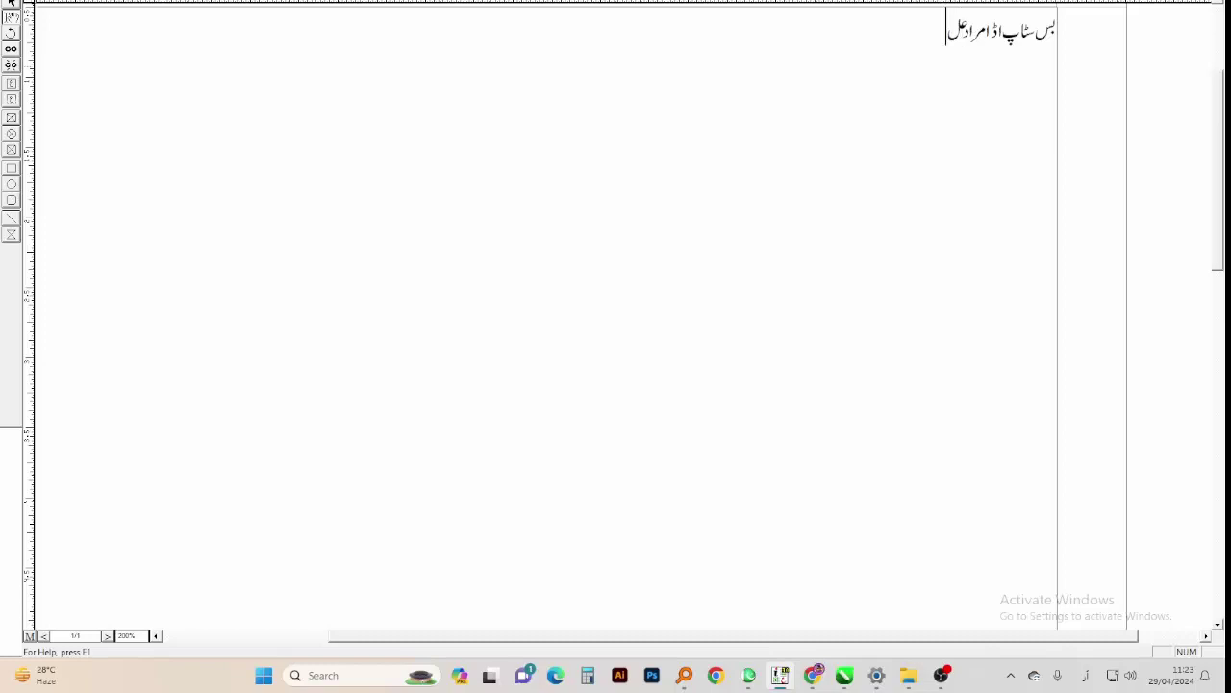
Complete the address line and start a second line 'سونے چاندی کے زیورات بنوانے کیلءے'
key("BackSpace")
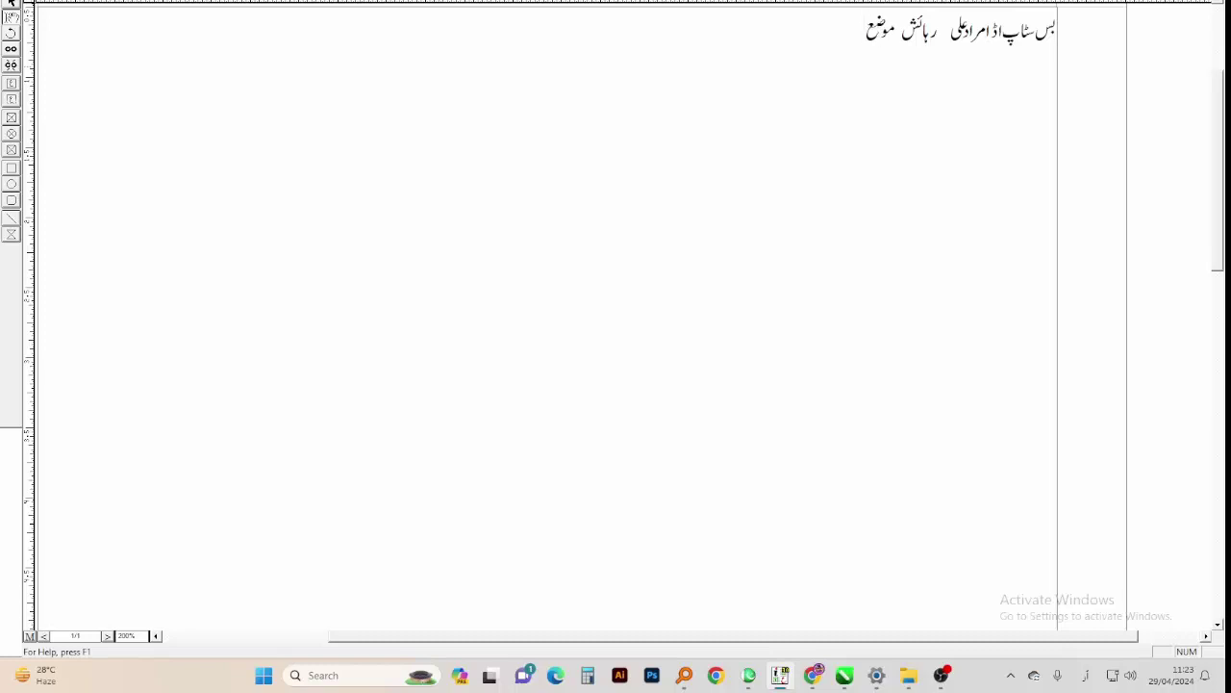
key("Return")
type("سونے چاندی")
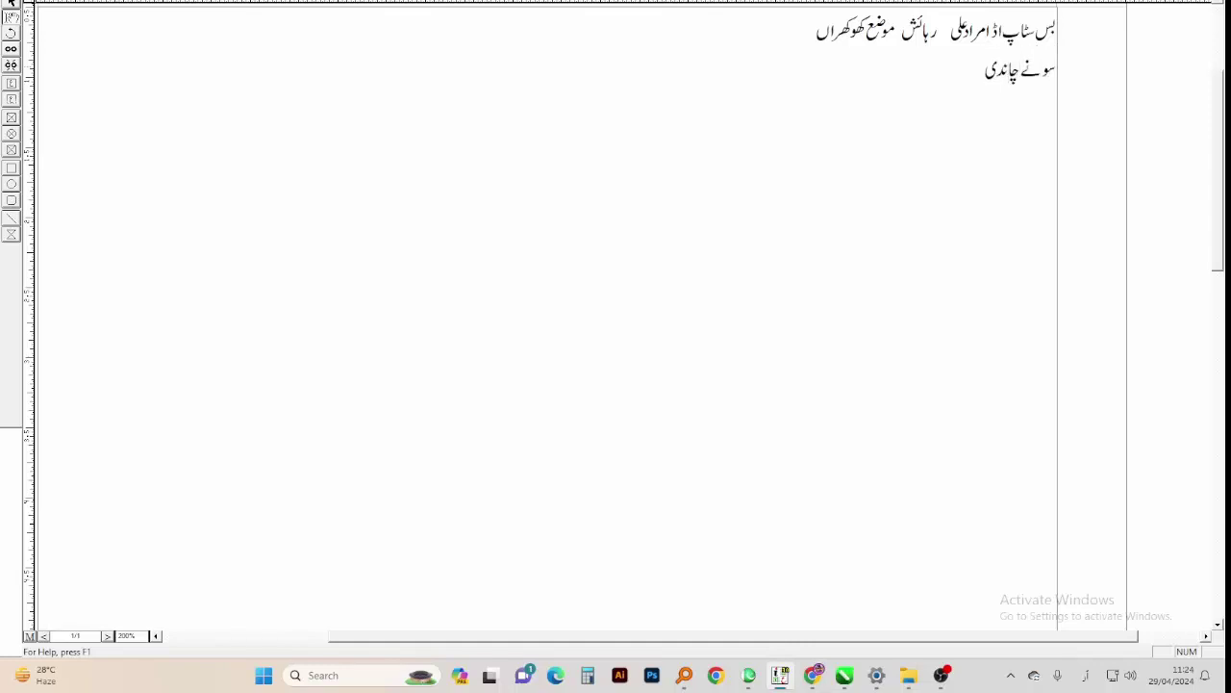
type(" کے زیورات بنوانے کیلءے")
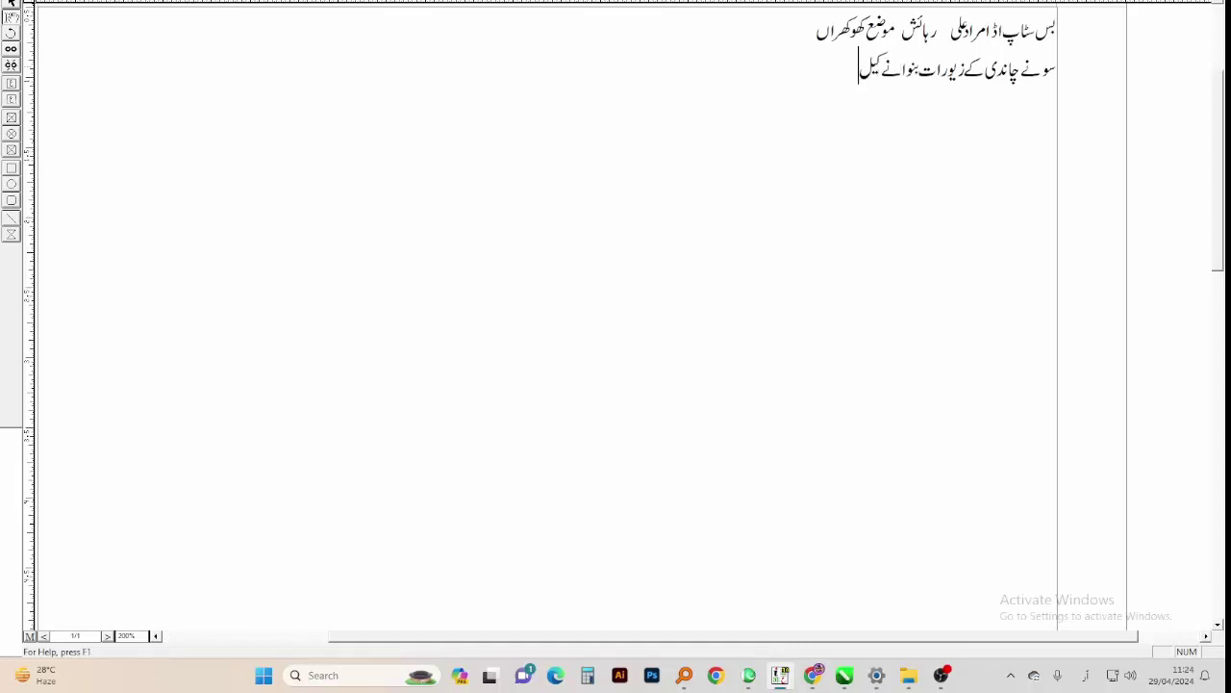
Finish the second line as '...بنوانے کیلئے تشریف لائیں', fixing its ending
key("BackSpace")
key("BackSpace")
type("ئےتشریف لا")
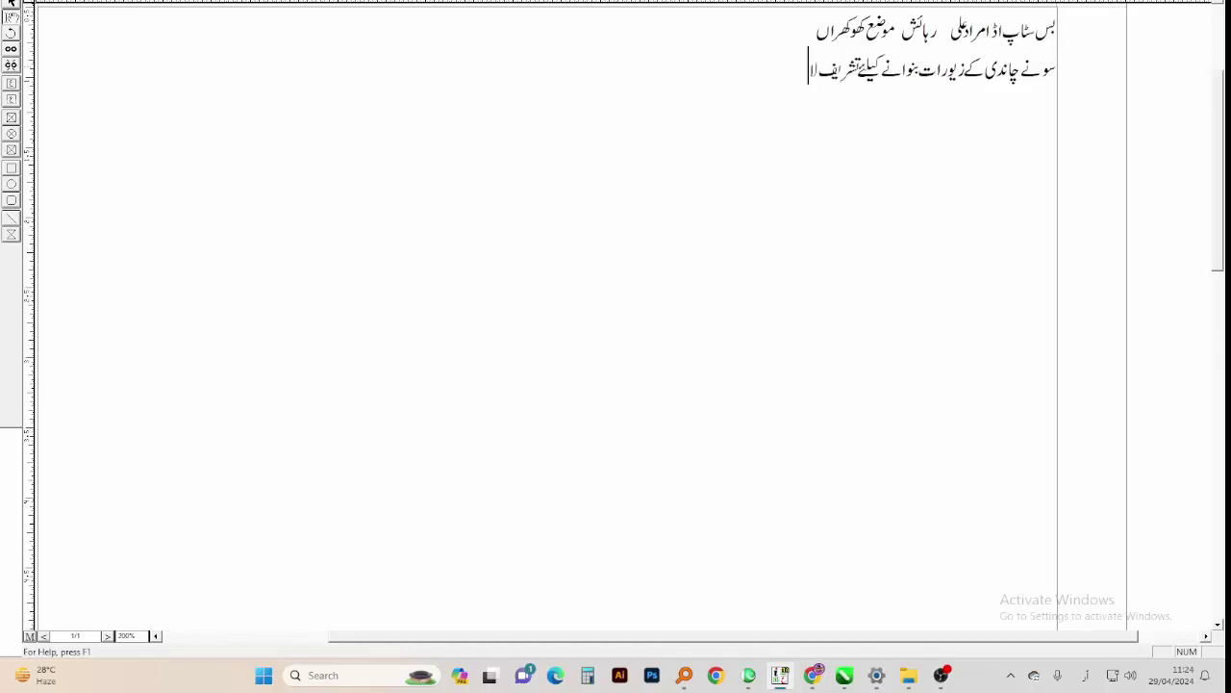
type("ئیں")
key("BackSpace")
key("BackSpace")
key("BackSpace")
type("ئین")
key("BackSpace")
type("ں")
Start a third line with the owners' names, correcting typos along the way
key("Return")
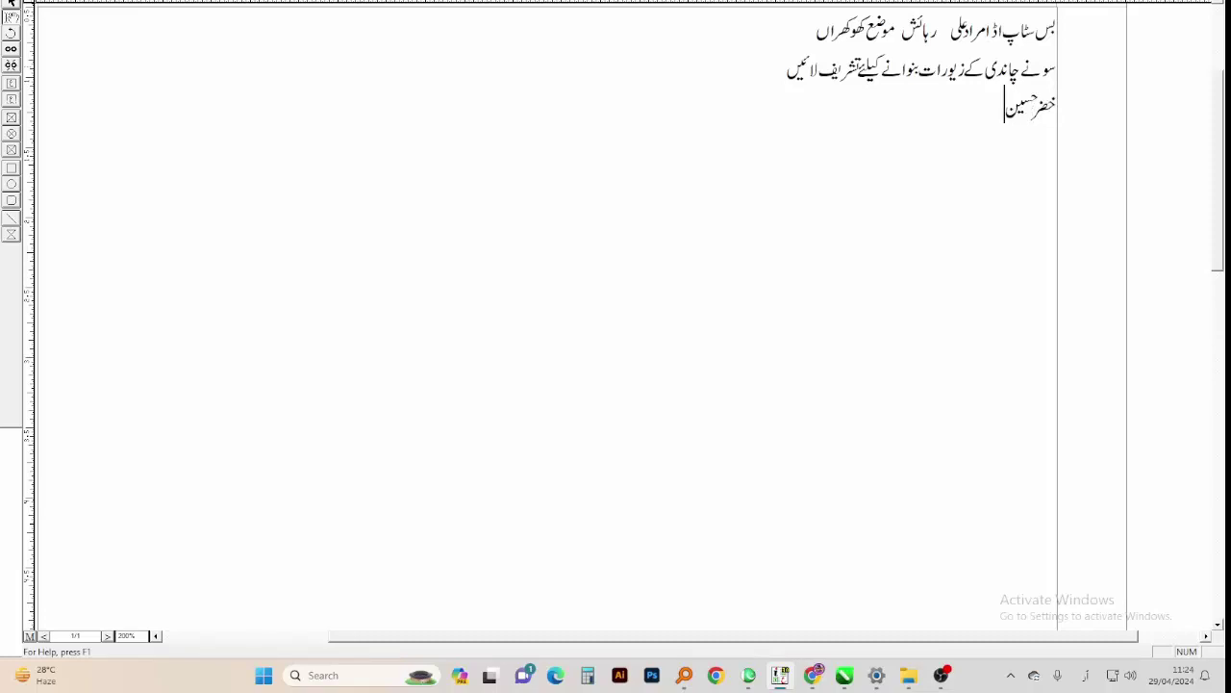
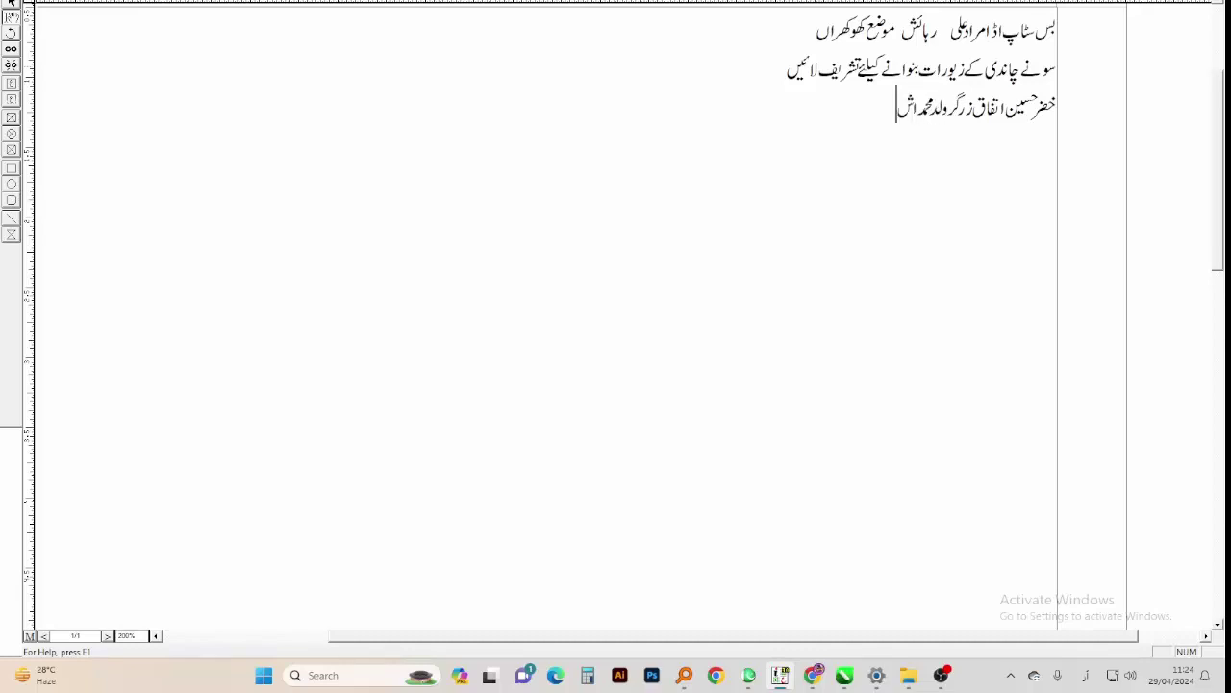
Complete the owner names and add the slogan 'دلکش حسین زیورات کا مرکز جدید دور کے تقاضوں کے عین مطابق'
type("حسین ز")
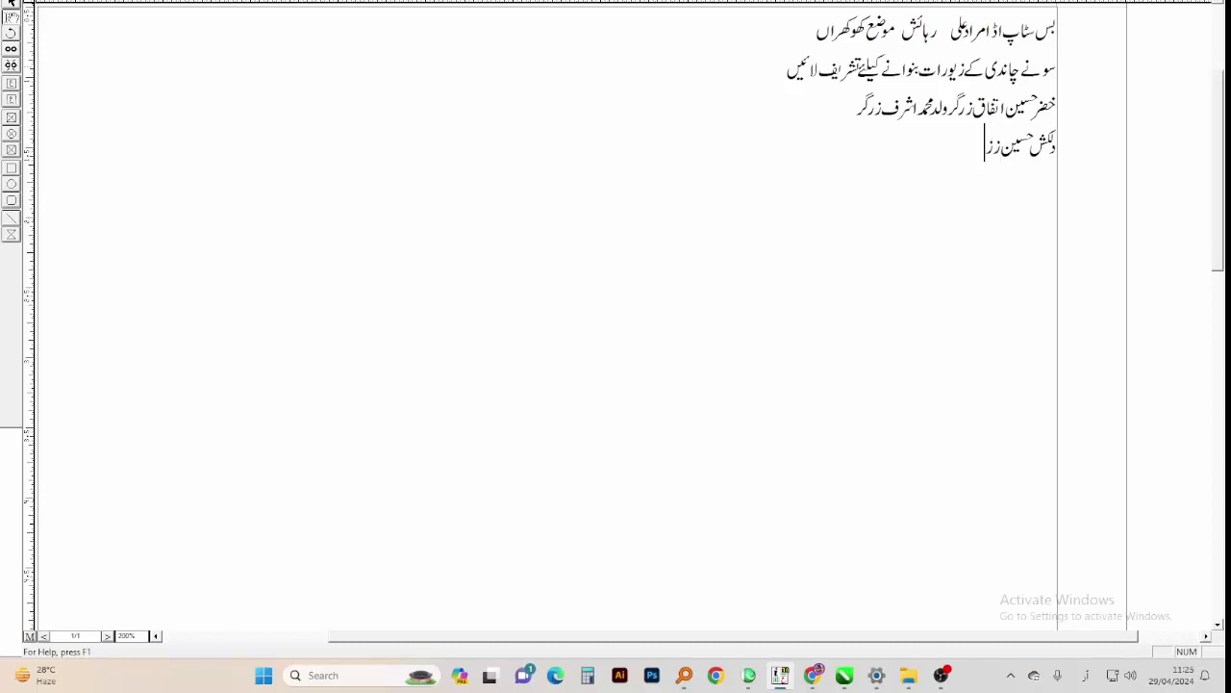
type("یورات کامر")
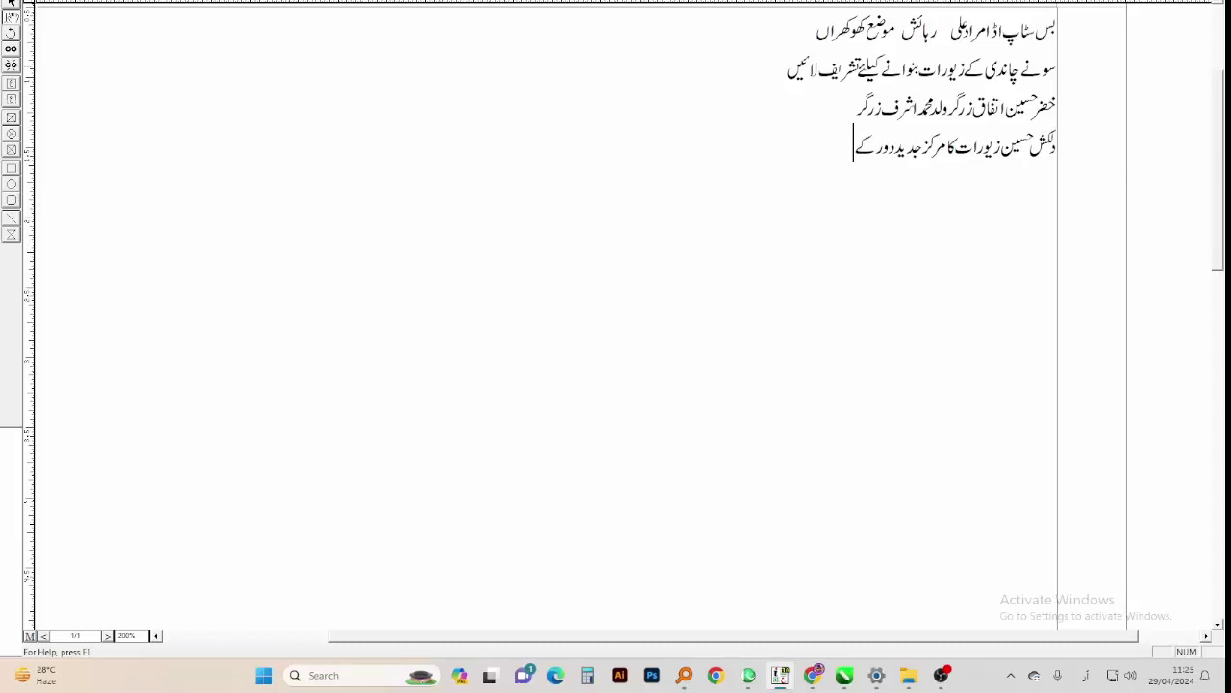
type("قاضوں کے")
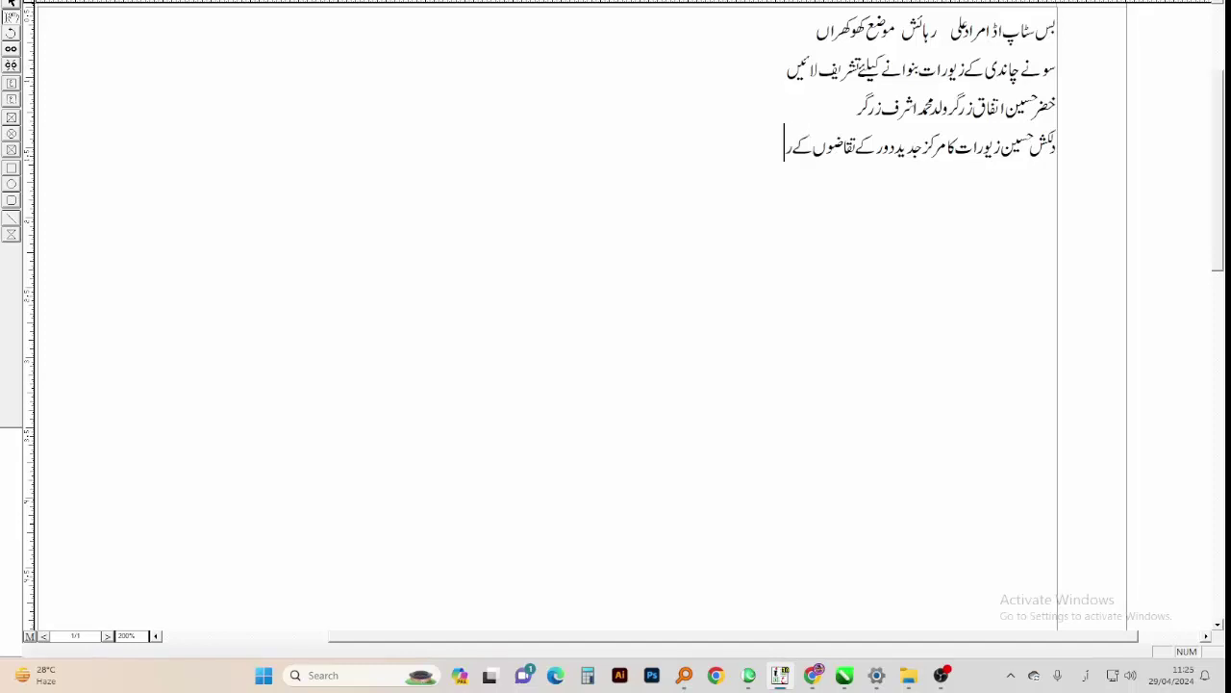
type(" عین مطابق")
key("ctrl+a")
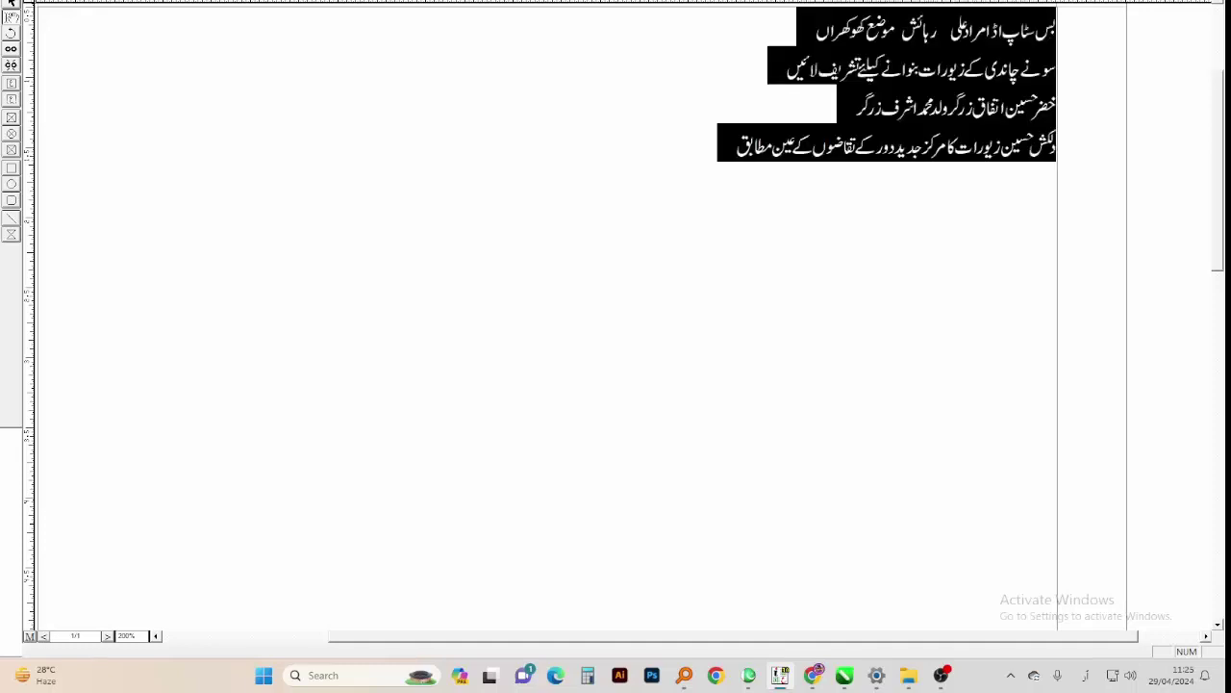
Set all four Urdu lines in a new font
left_click(423, 6)
left_click(375, 48)
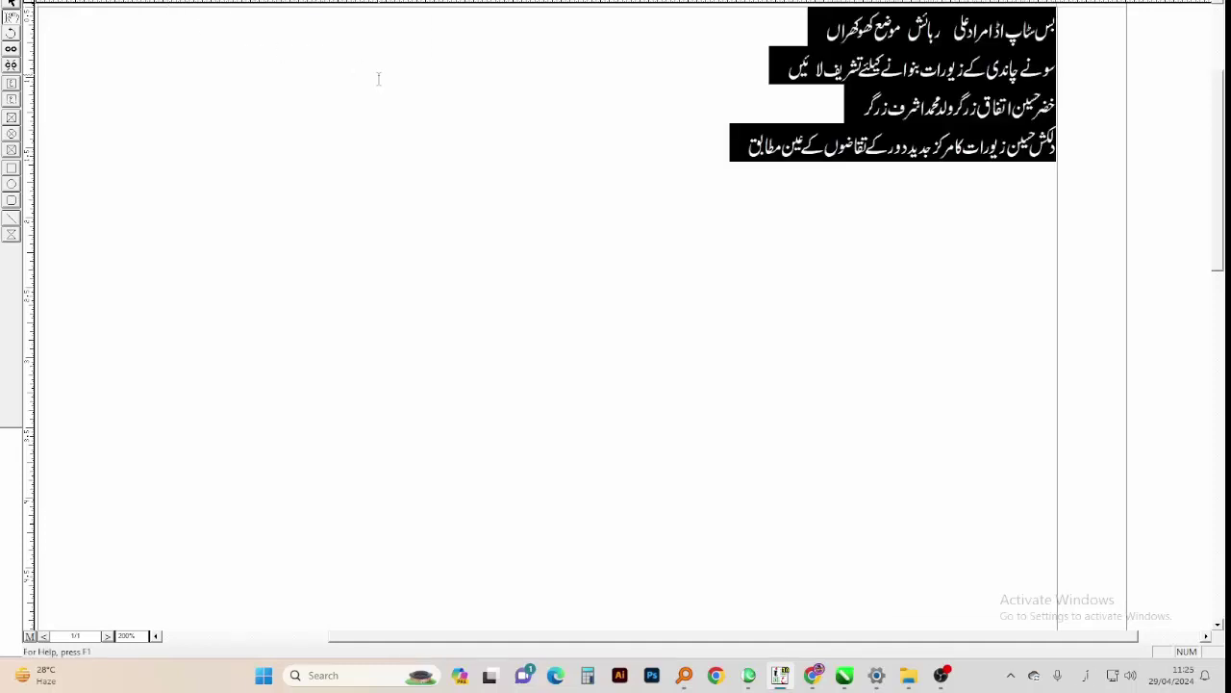
left_click(375, 94)
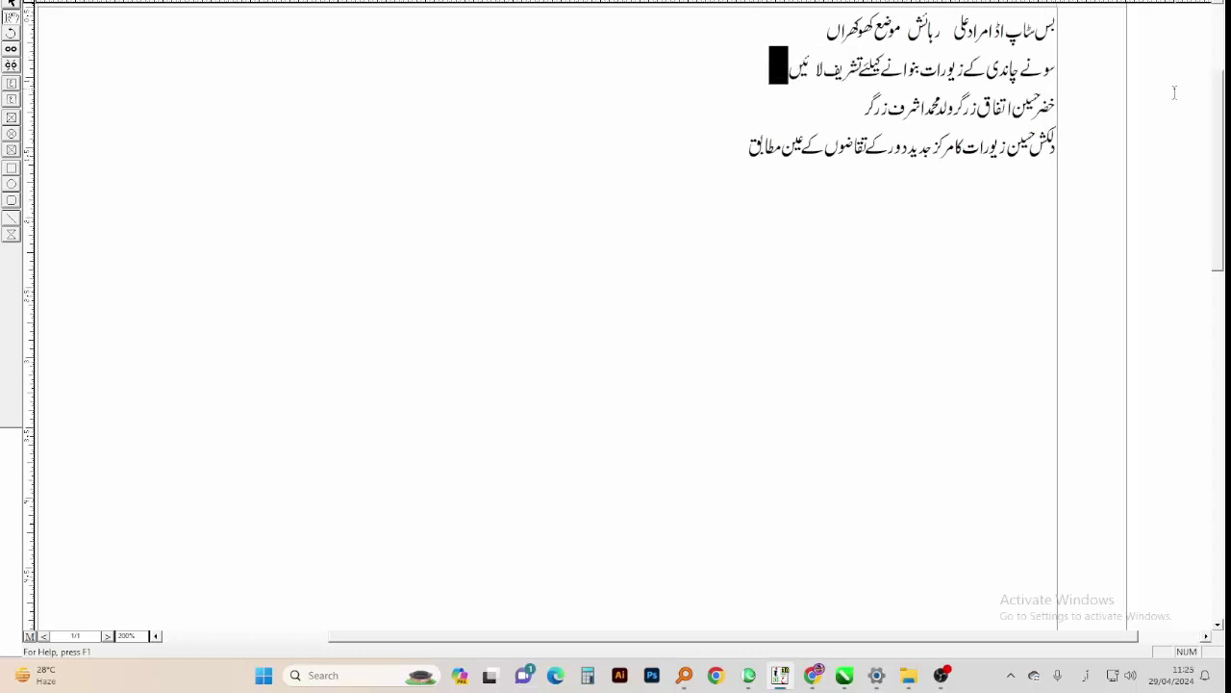
Set the second line in Faiz Nastaliq at a larger size
left_click_drag(787, 65, 1054, 67)
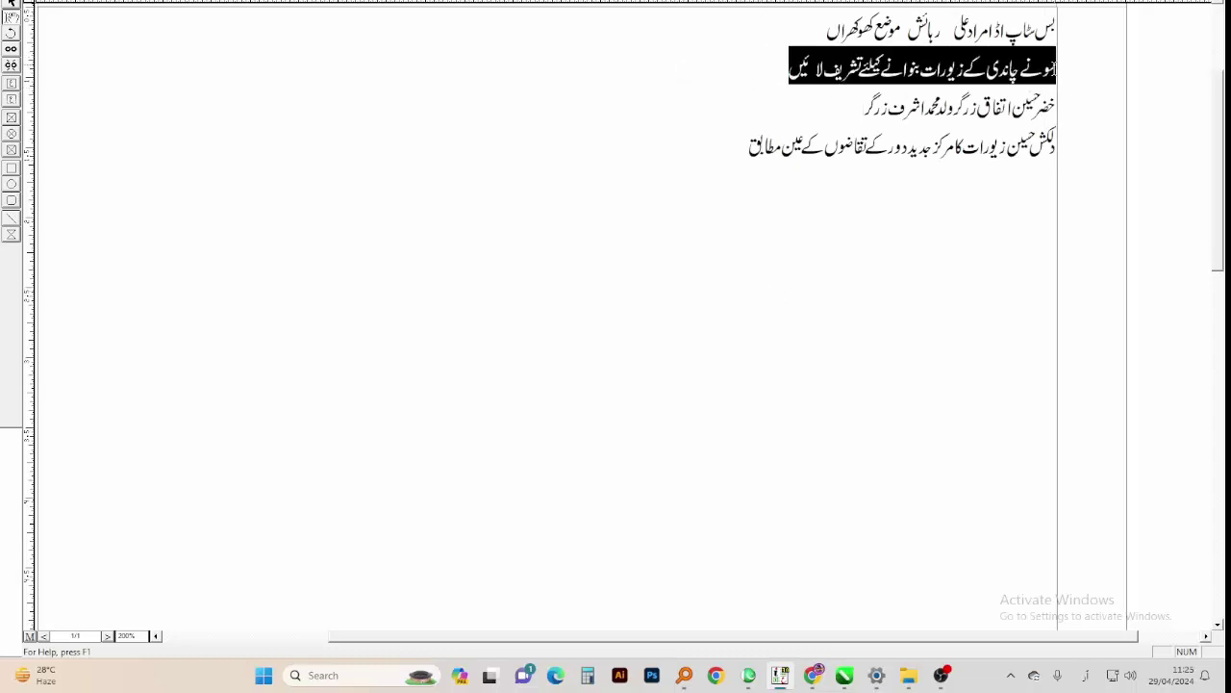
key("alt+shift")
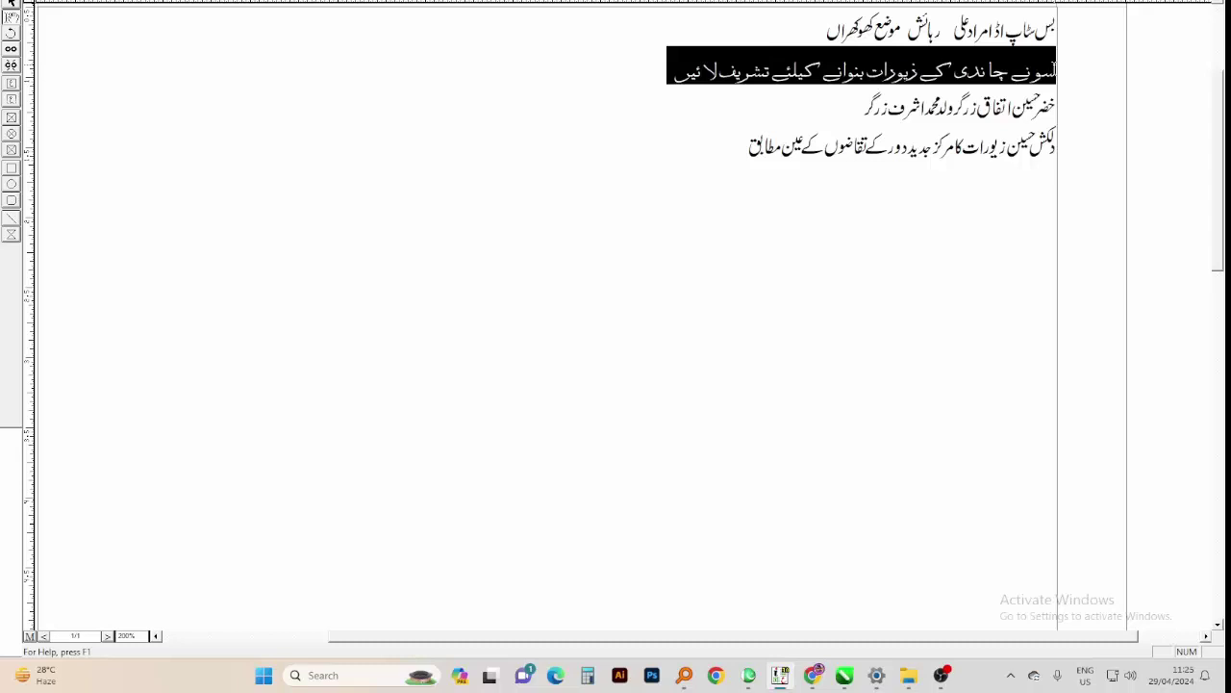
left_click(423, 4)
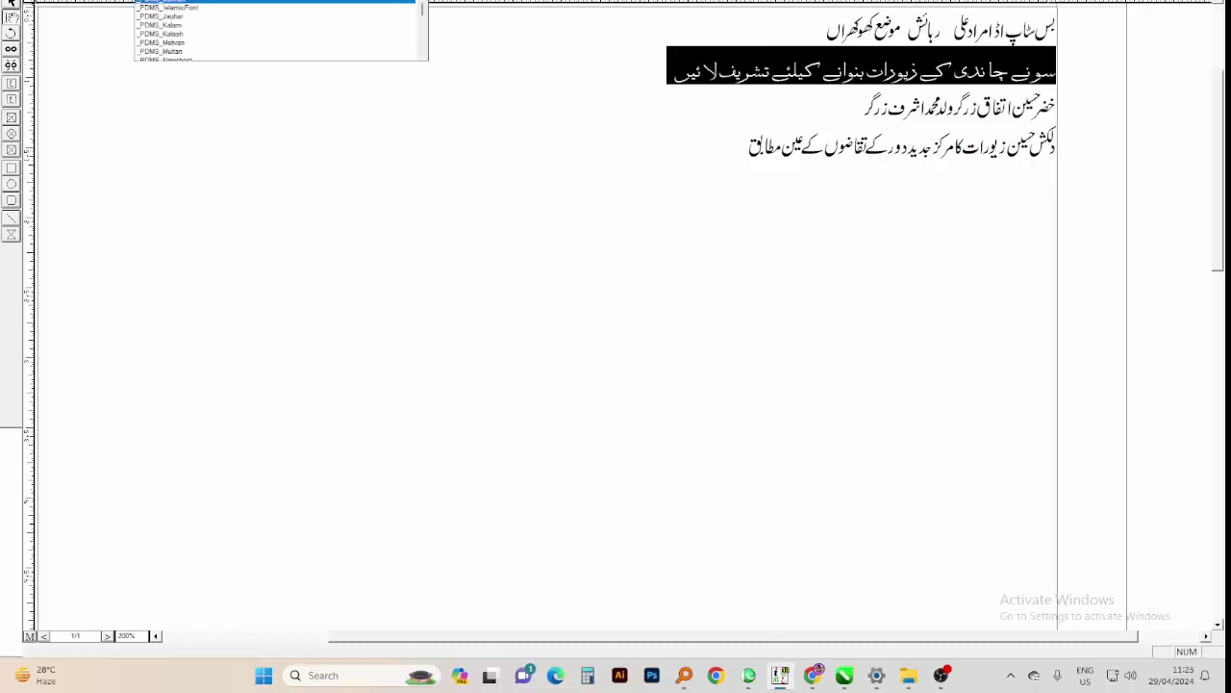
scroll(179, 29, "up", 3)
left_click(179, 5)
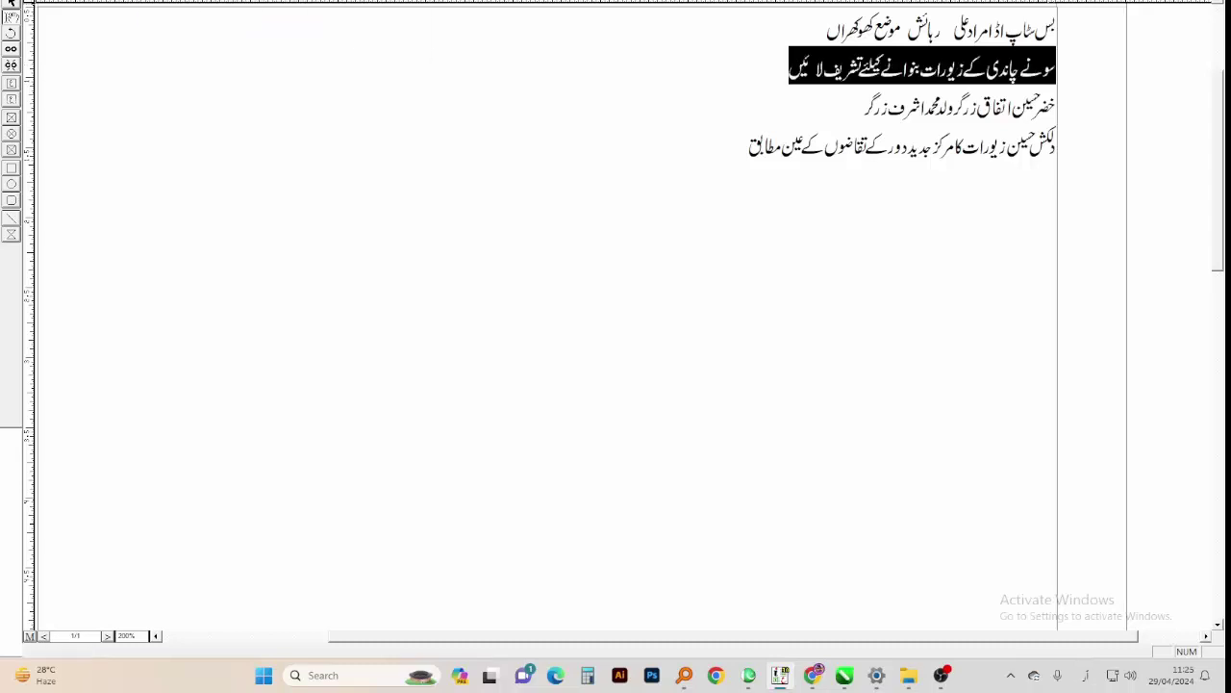
left_click(553, 4)
left_click(568, 12)
left_click(593, 65)
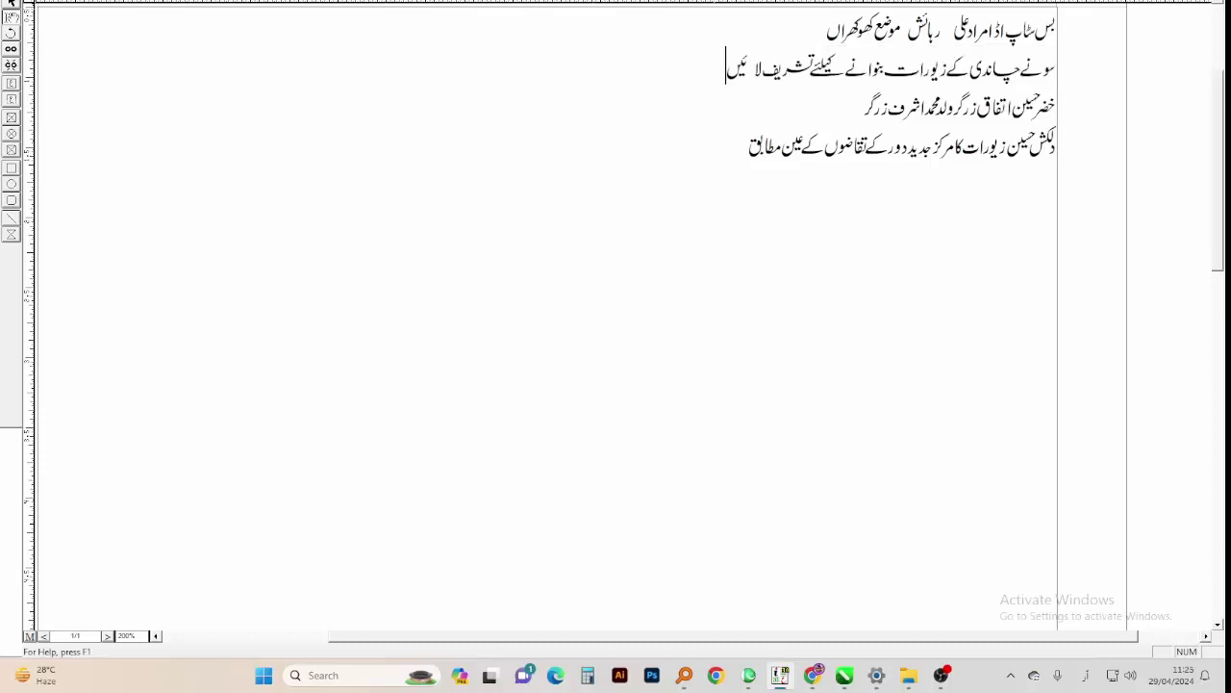
left_click(11, 3)
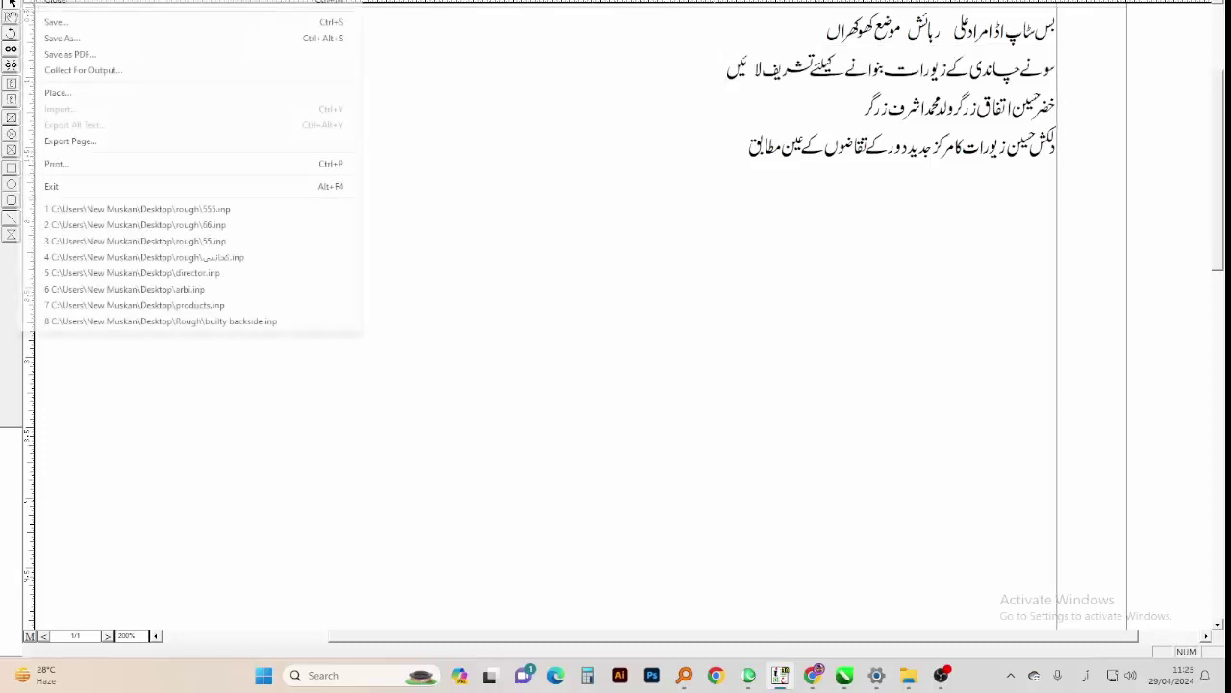
Export the four-line page as the EPS picture Untitaaled-2
left_click(96, 142)
left_click(539, 239)
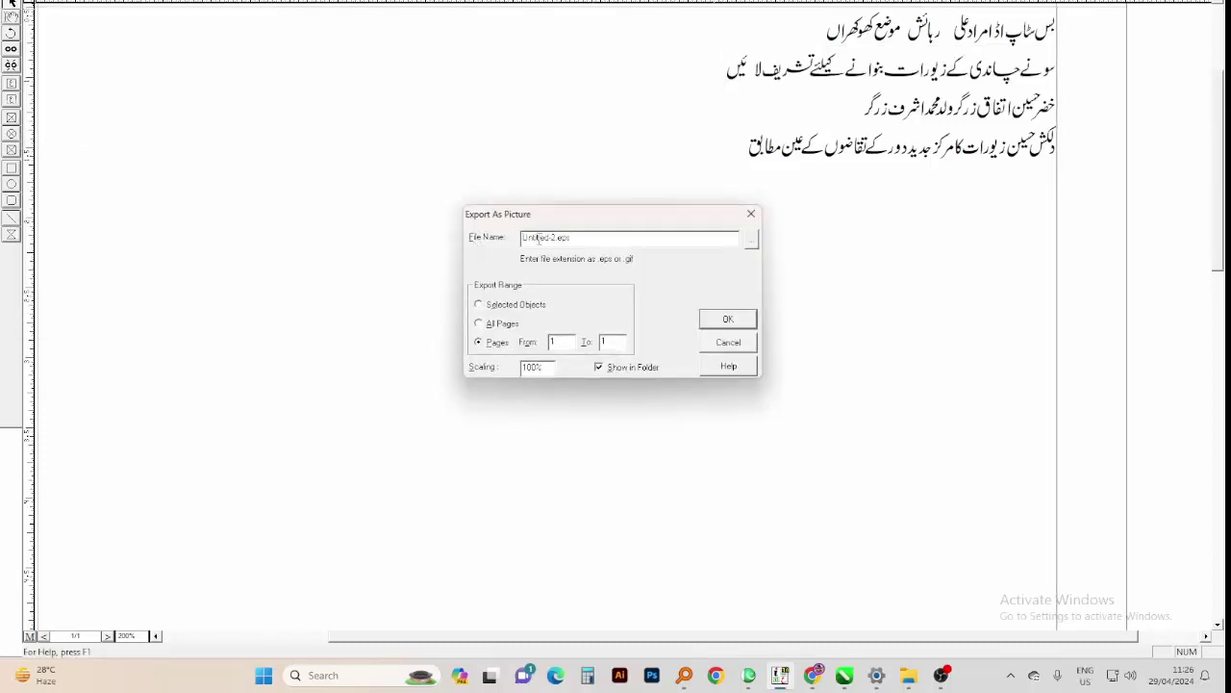
key("Return")
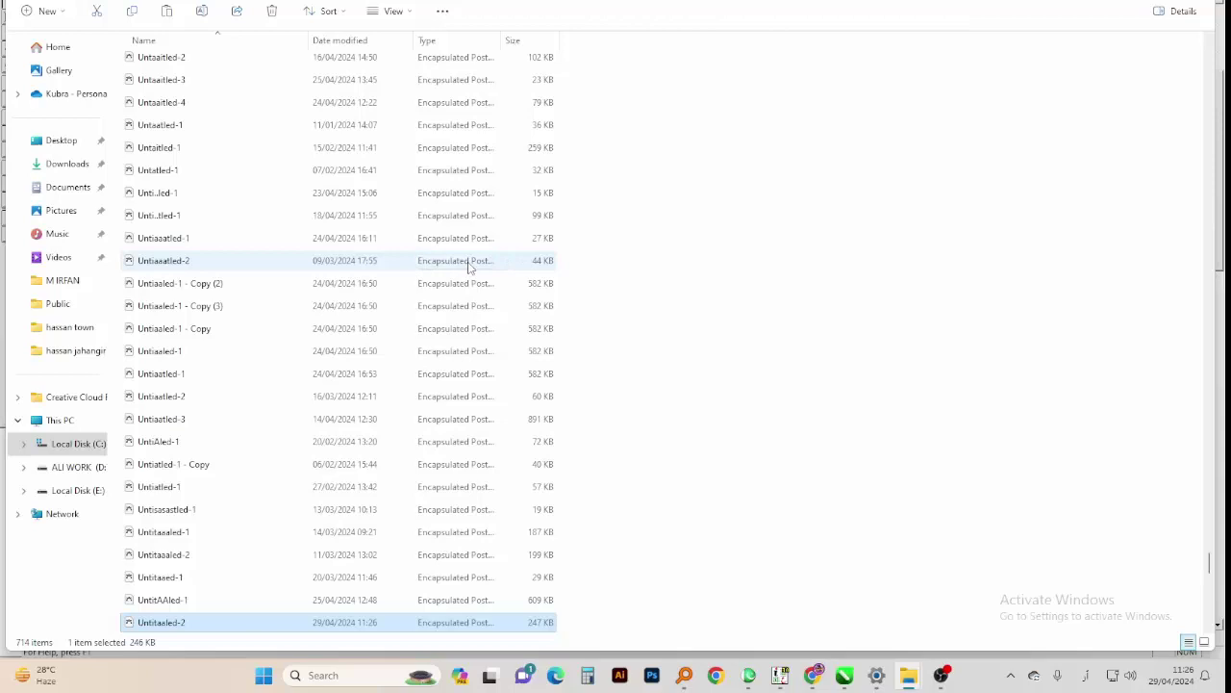
key("alt+Tab")
Import the Urdu text EPS as curves and move it to the page's upper right
key("ctrl+v")
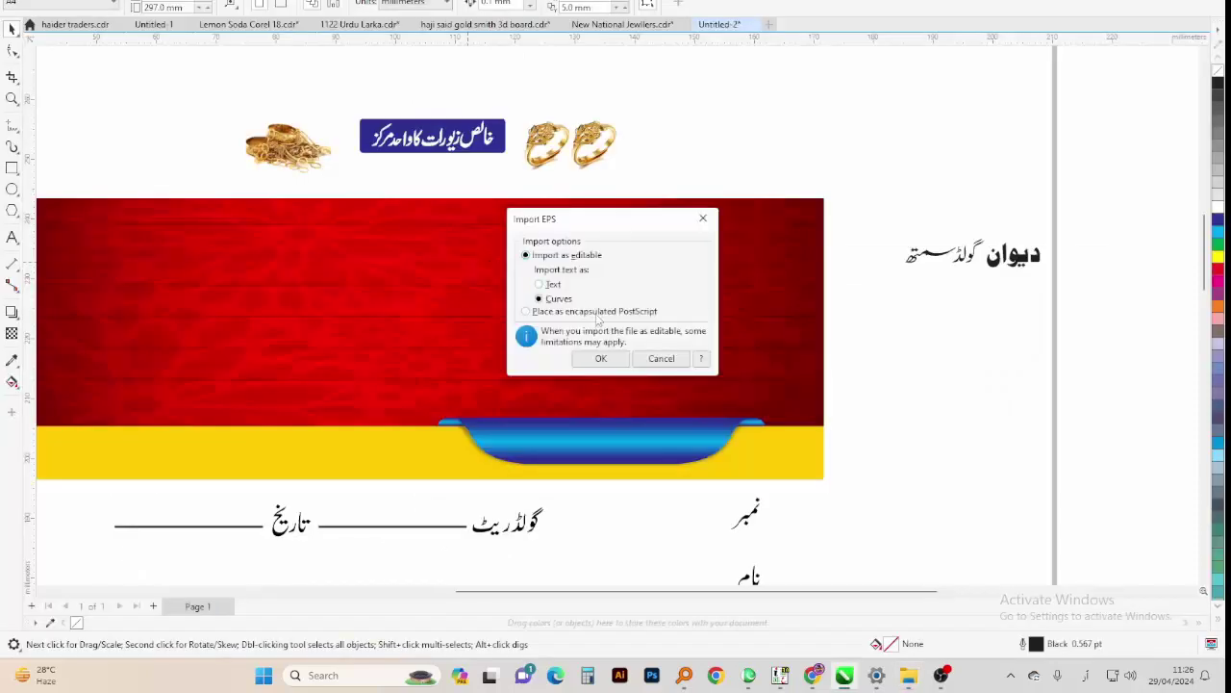
left_click(598, 359)
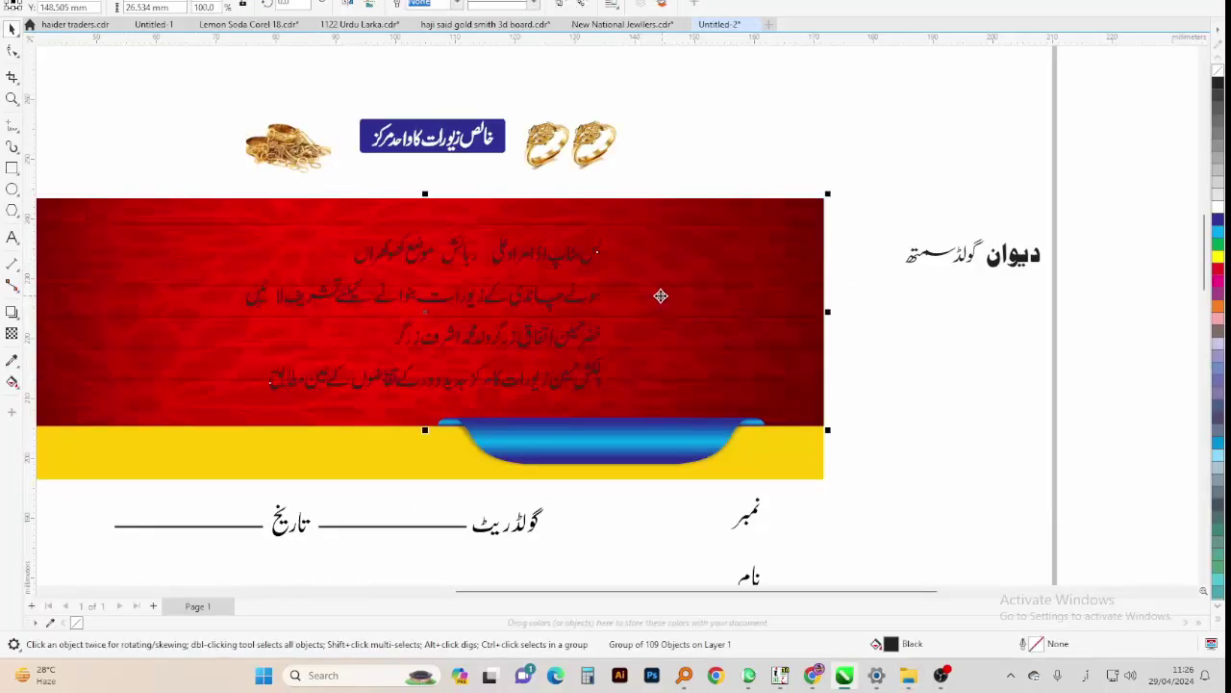
scroll(635, 289, "down", 2)
left_click(581, 262)
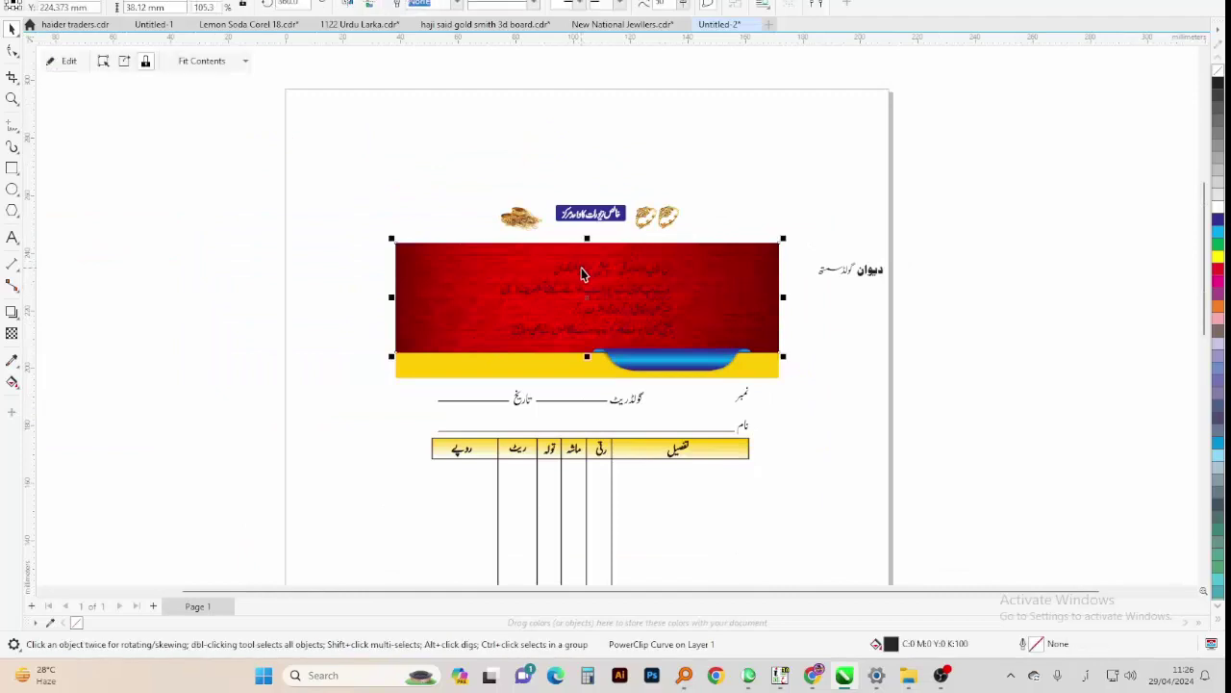
left_click_drag(583, 266, 841, 139)
Try shifting the red banner panel sideways, then restore it
left_click(618, 302)
left_click_drag(619, 302, 640, 302)
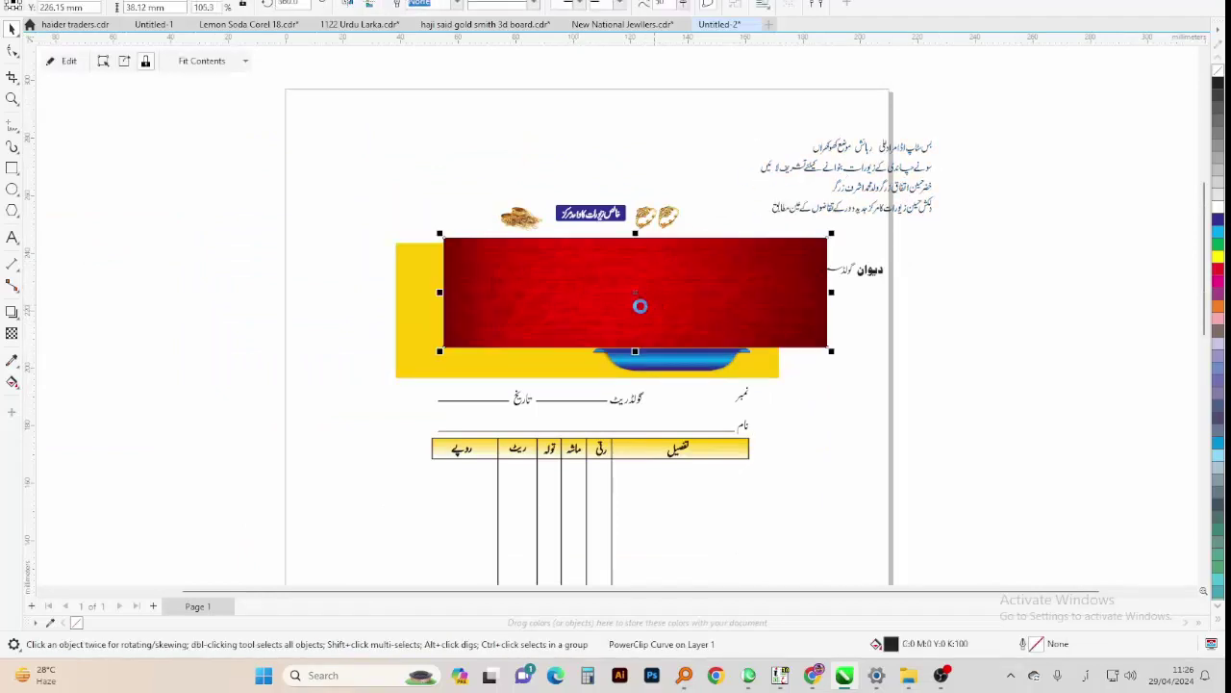
key("Escape")
left_click(339, 165)
left_click(622, 24)
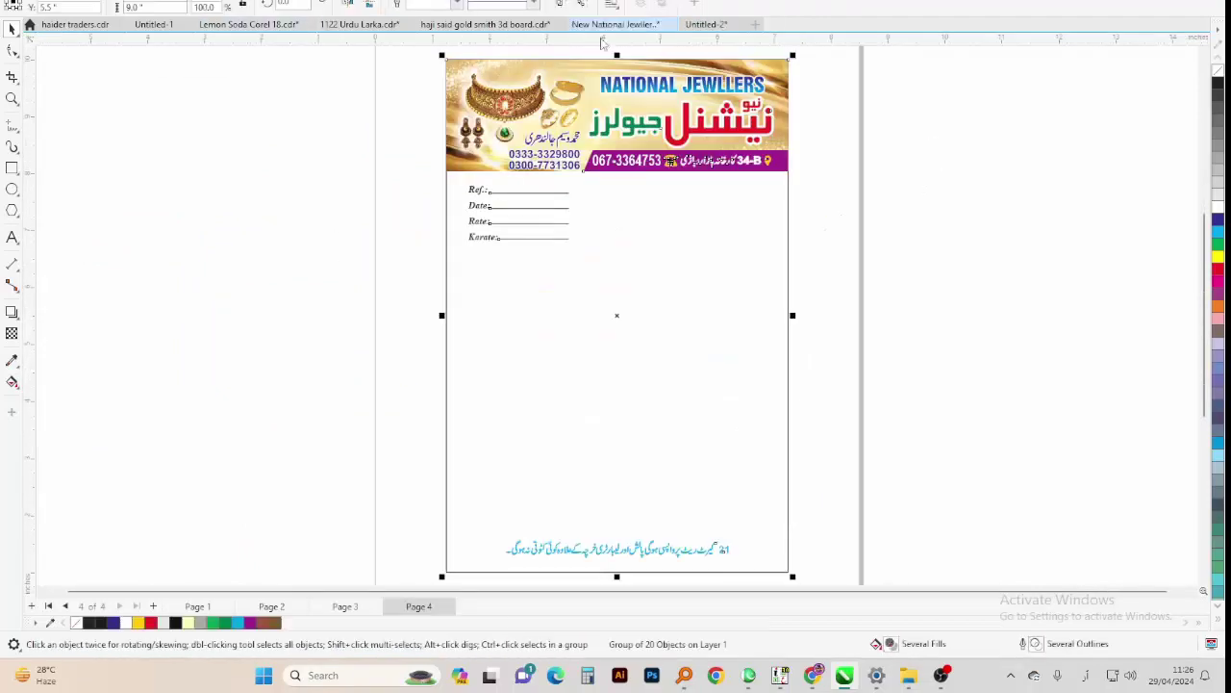
Inspect the NATIONAL JEWLLERS letterhead, moving its header image and undoing the move
left_click(544, 119)
left_click(452, 101, "ctrl")
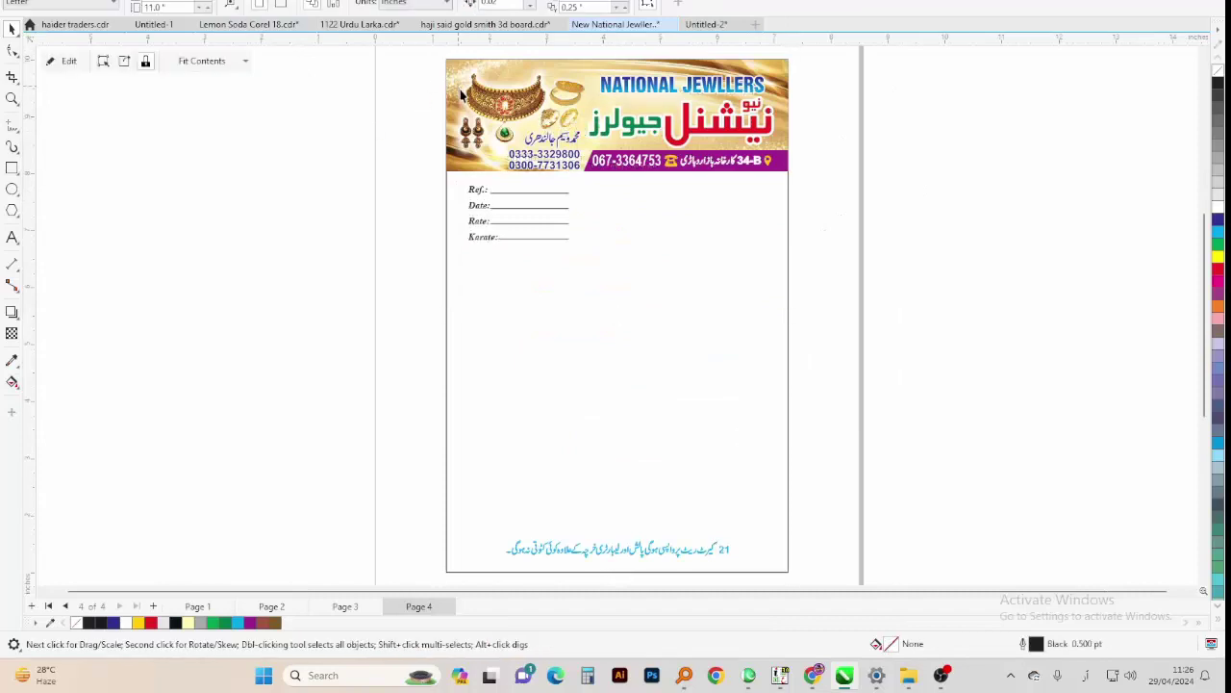
left_click_drag(457, 106, 440, 130)
key("ctrl+z")
left_click(635, 371)
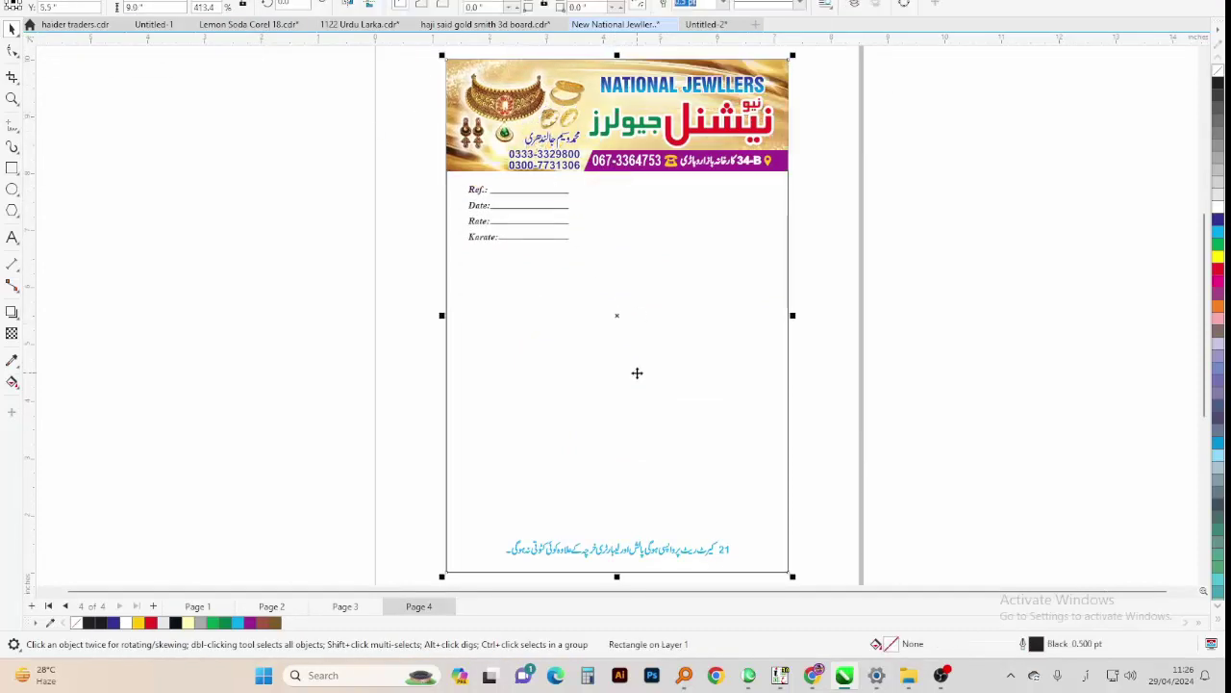
key("Escape")
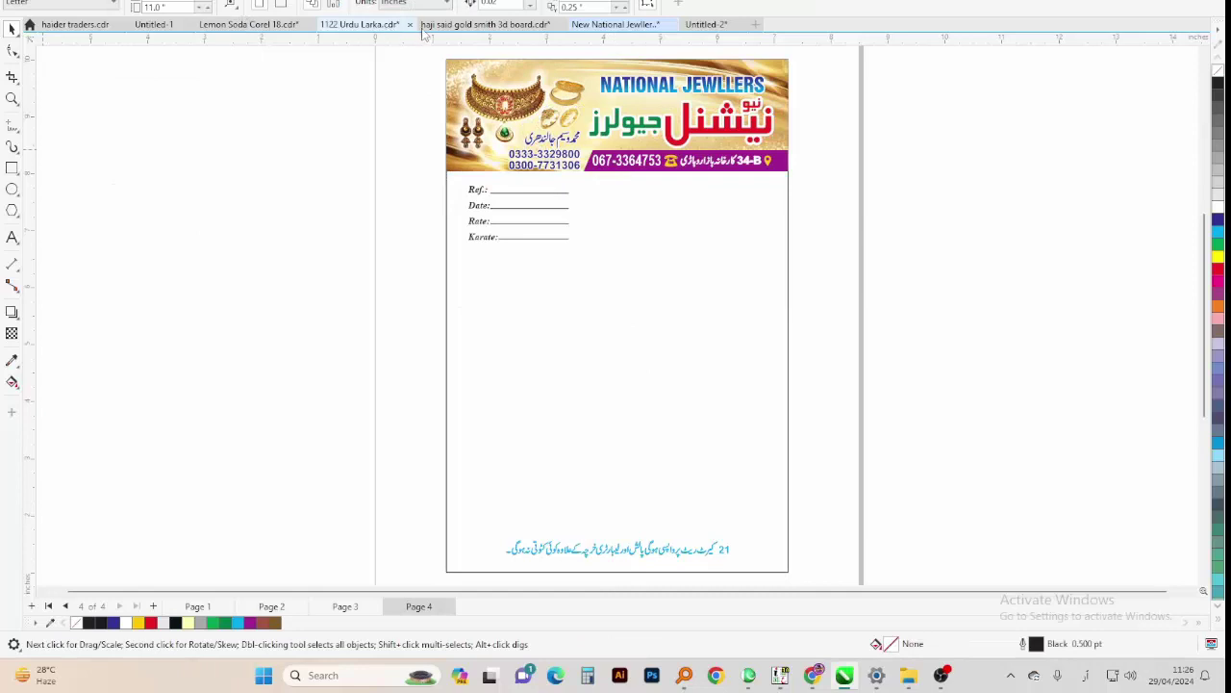
Browse the wedding card and gold smith board layout files, checking Page 2 and Page 3 frames
left_click(421, 28)
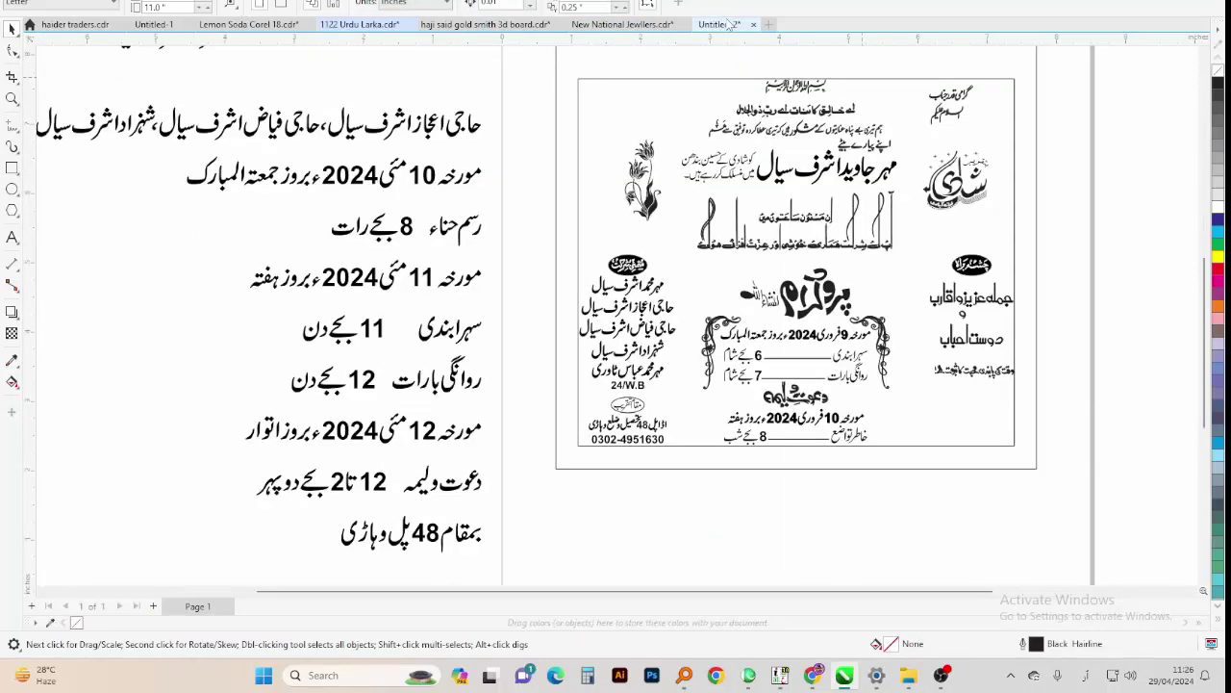
left_click(729, 23)
left_click(620, 24)
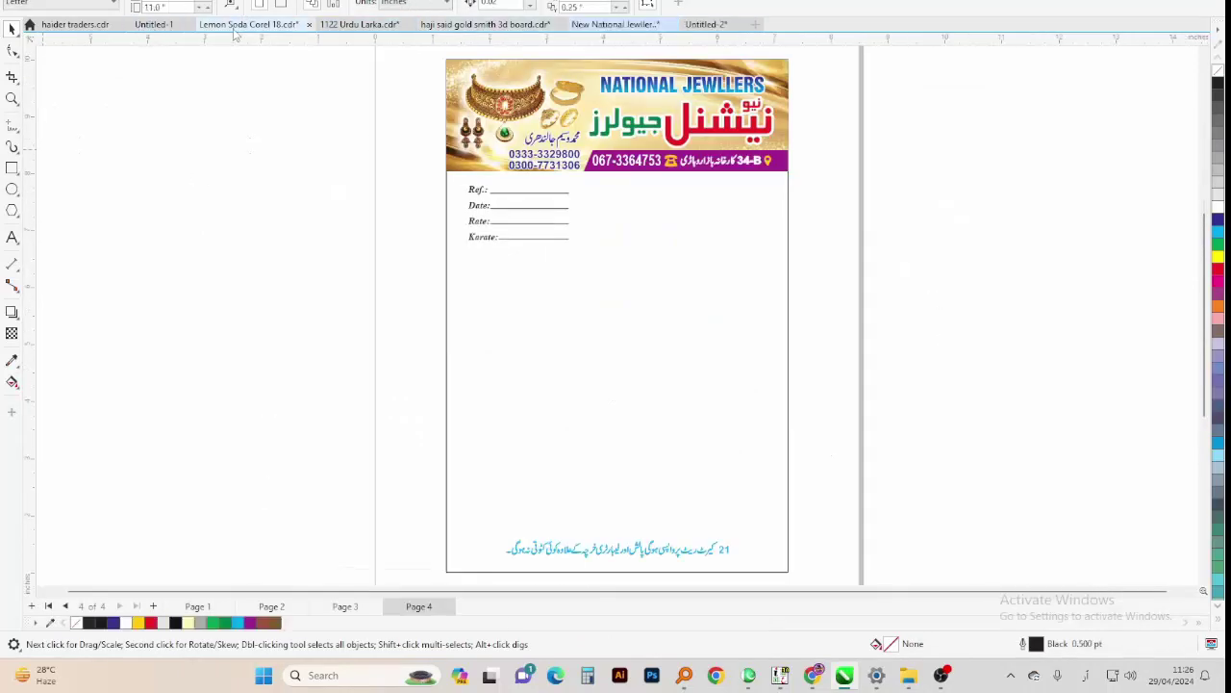
left_click(450, 26)
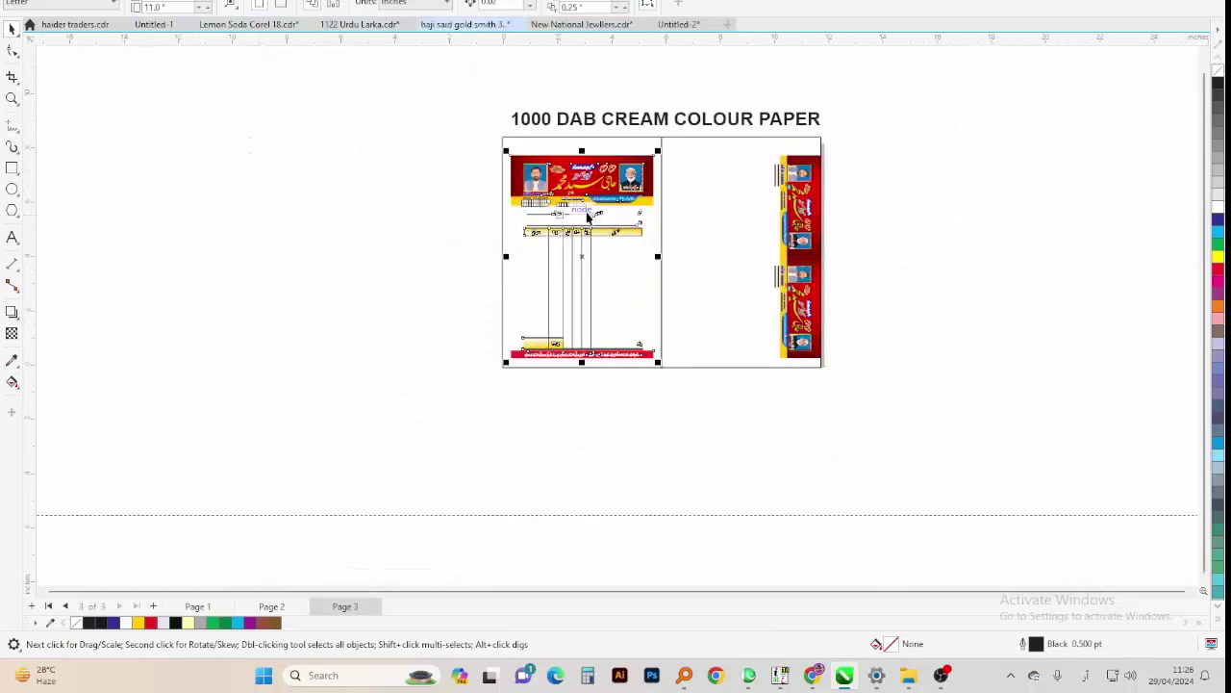
left_click(679, 181)
key("Tab")
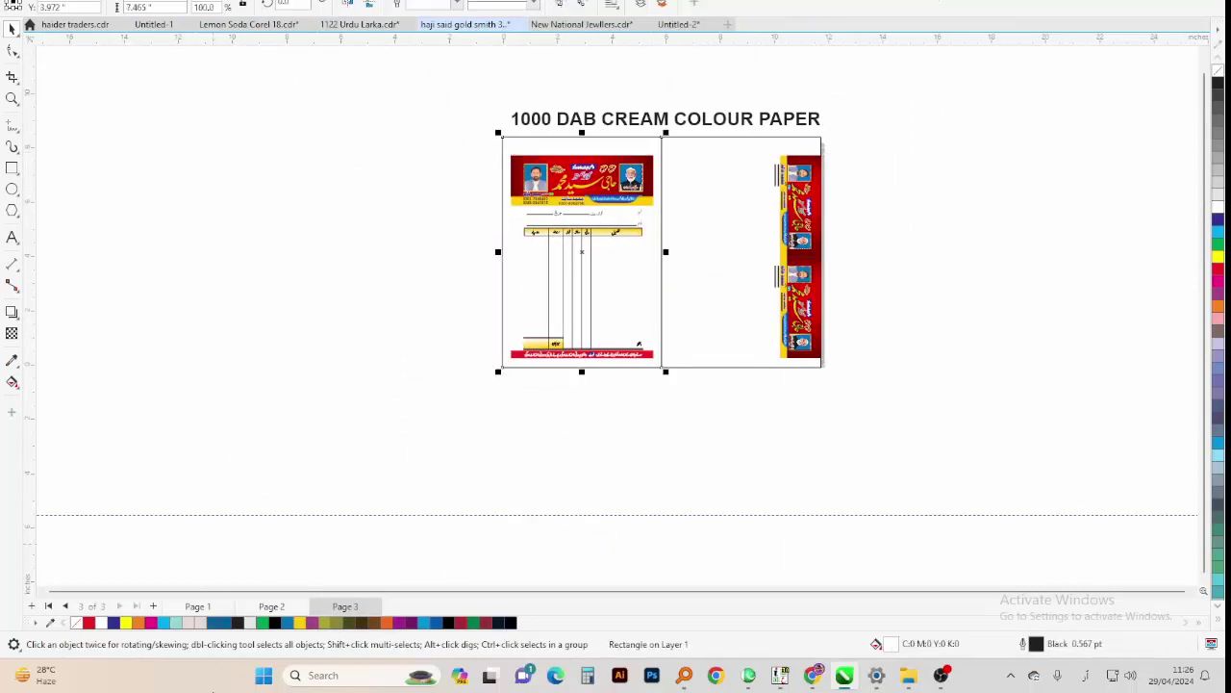
left_click(271, 606)
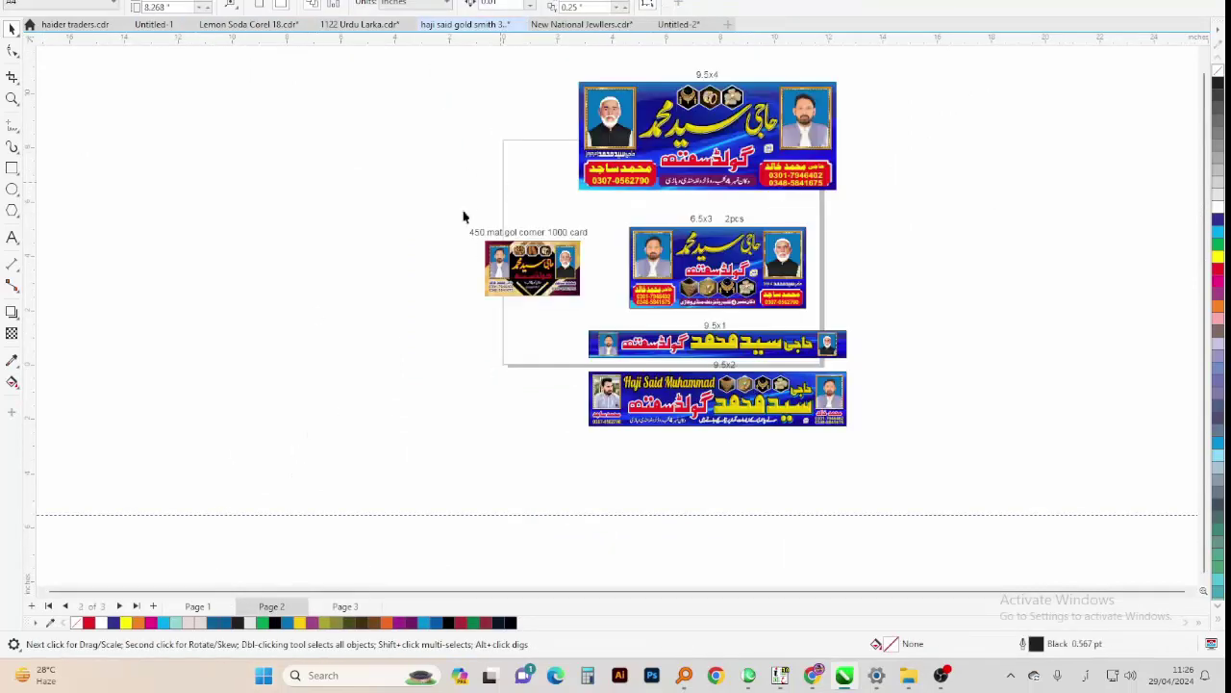
left_click(336, 605)
Switch the board layouts to wireframe view and inspect Page 2's card outlines
left_click(631, 174)
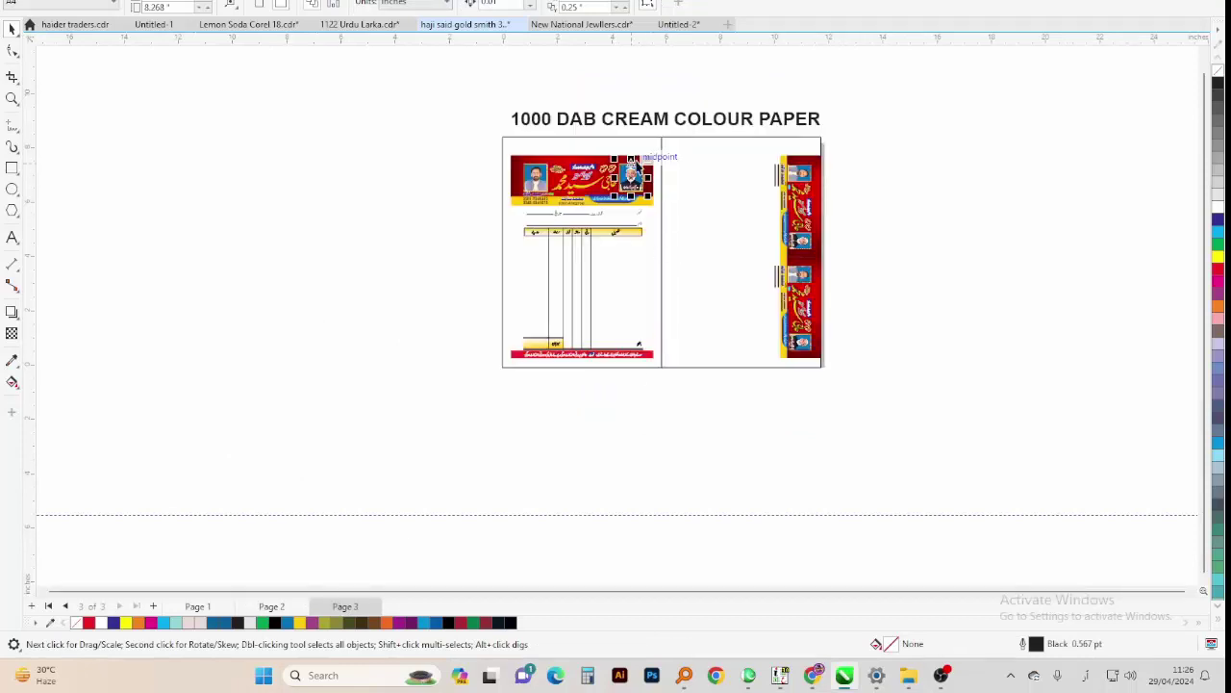
left_click(637, 166)
left_click(335, 165)
key("alt+v")
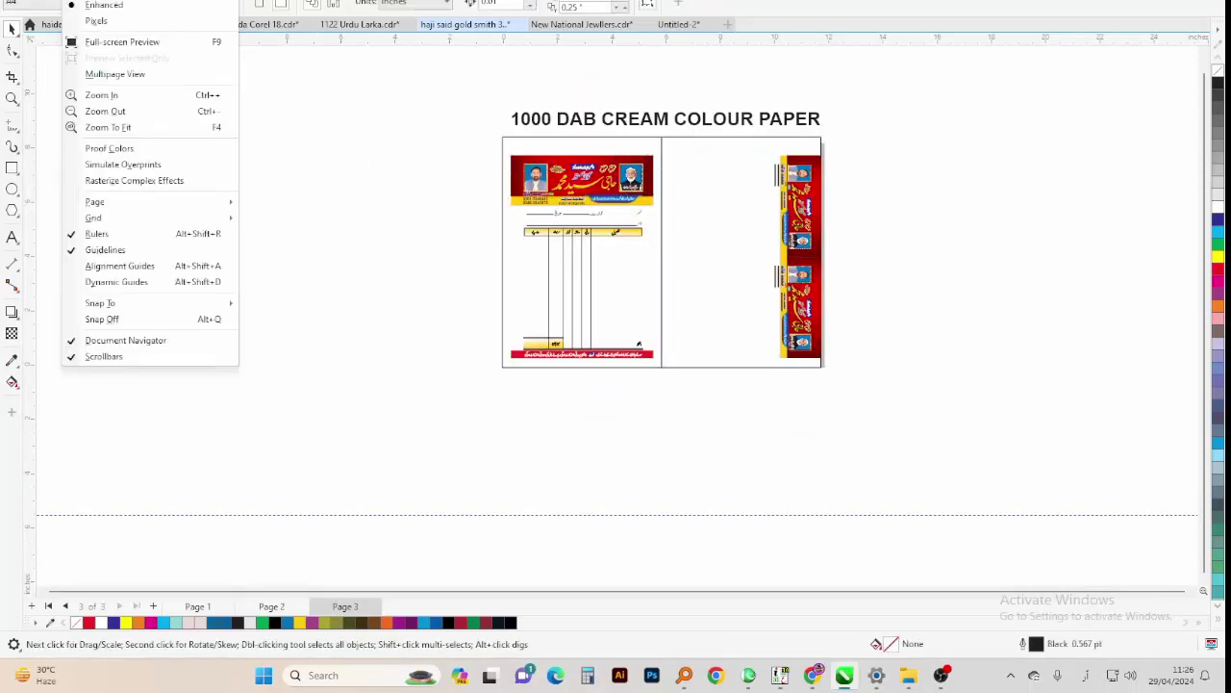
key("w")
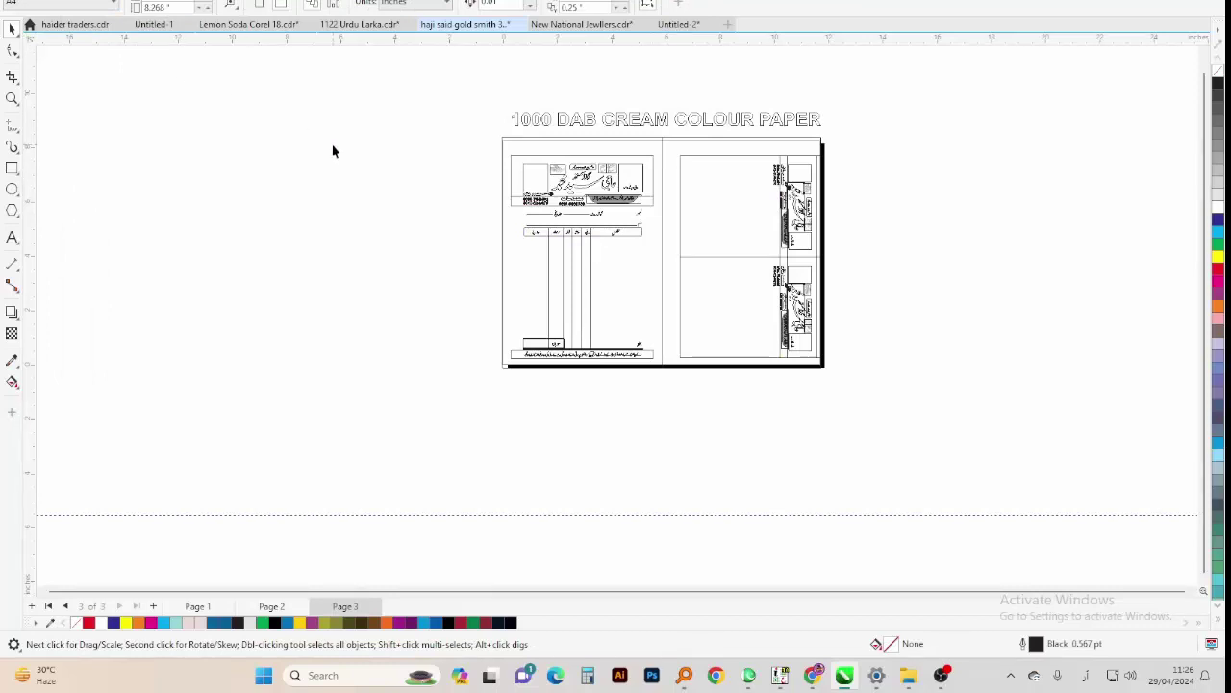
key("Page_Up")
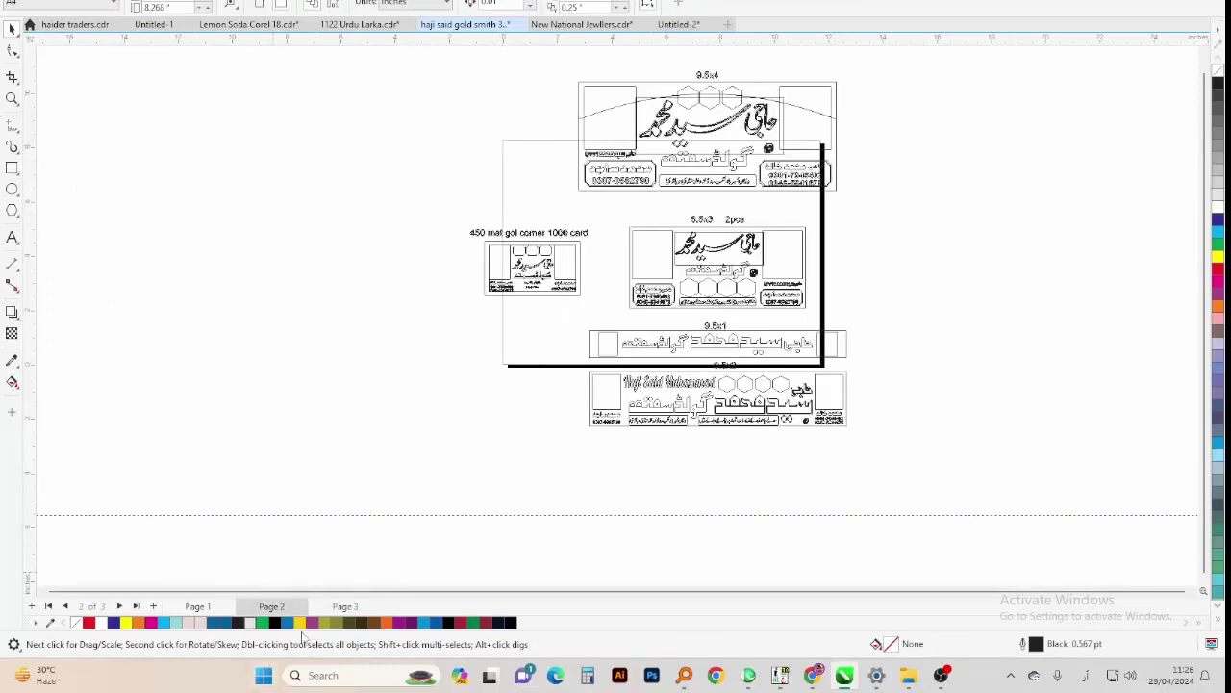
Check the red banner rectangle in the Dewan bill file
left_click(678, 24)
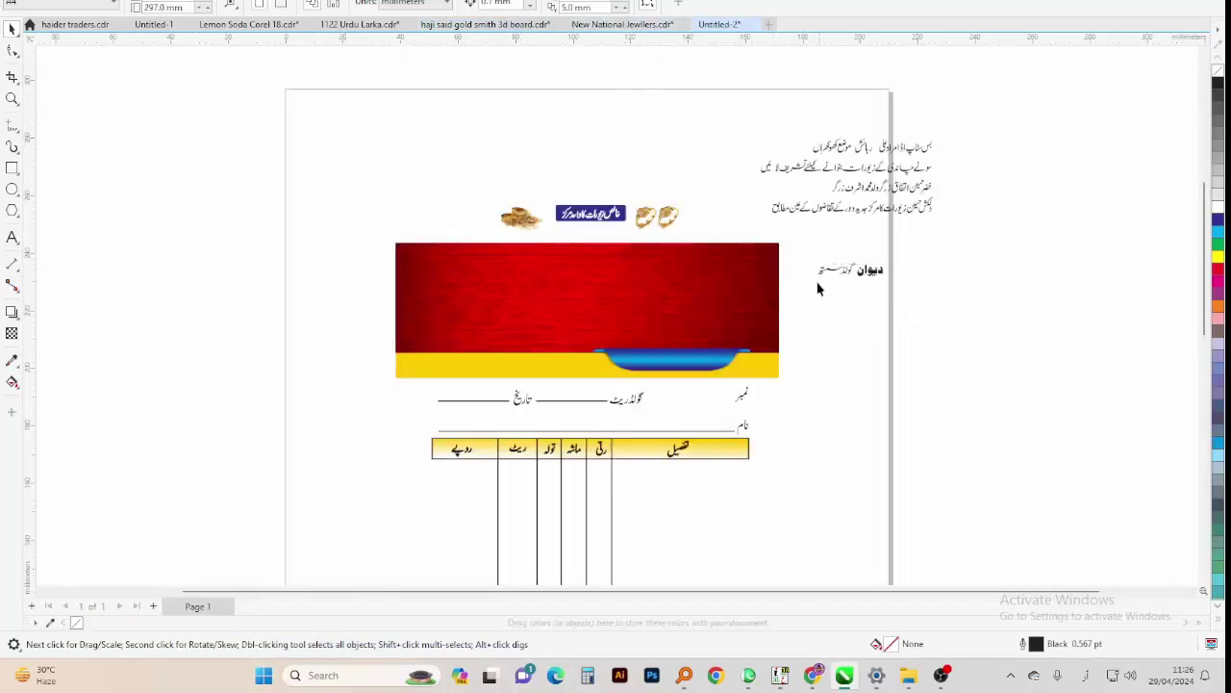
left_click(479, 342)
left_click(343, 263)
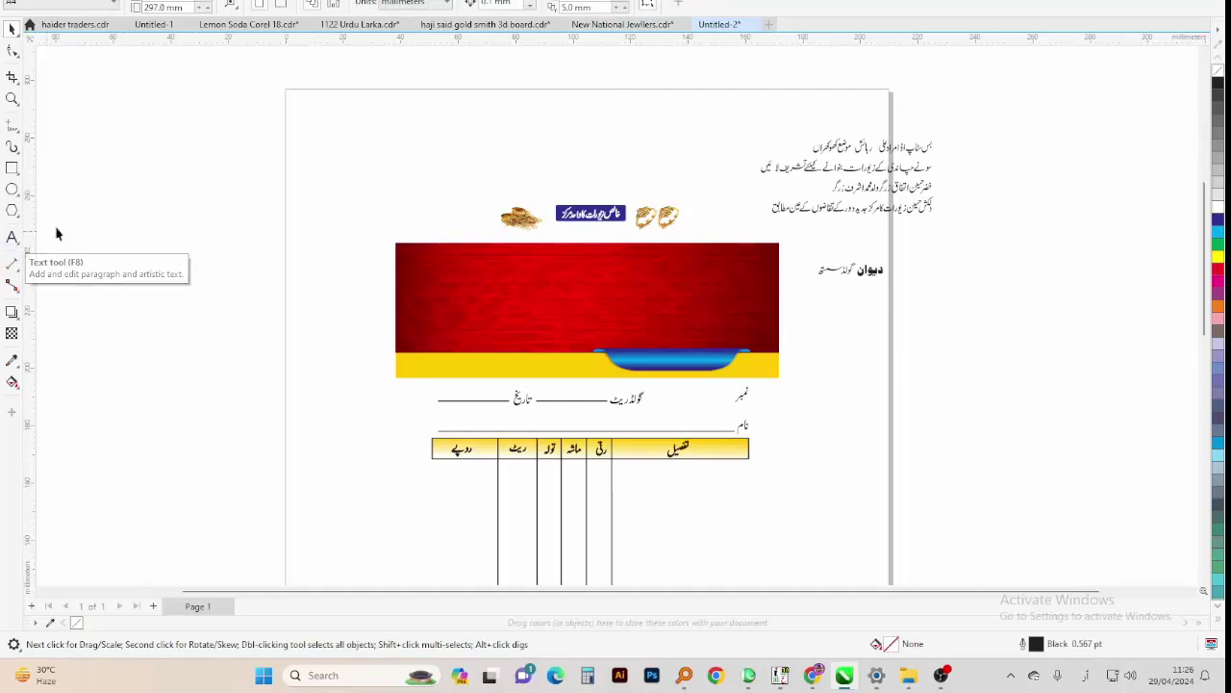
Copy the 148.5 × 215.9 mm left-page frame rectangle and paste it into the Dewan bill
left_click(476, 24)
left_click(339, 606)
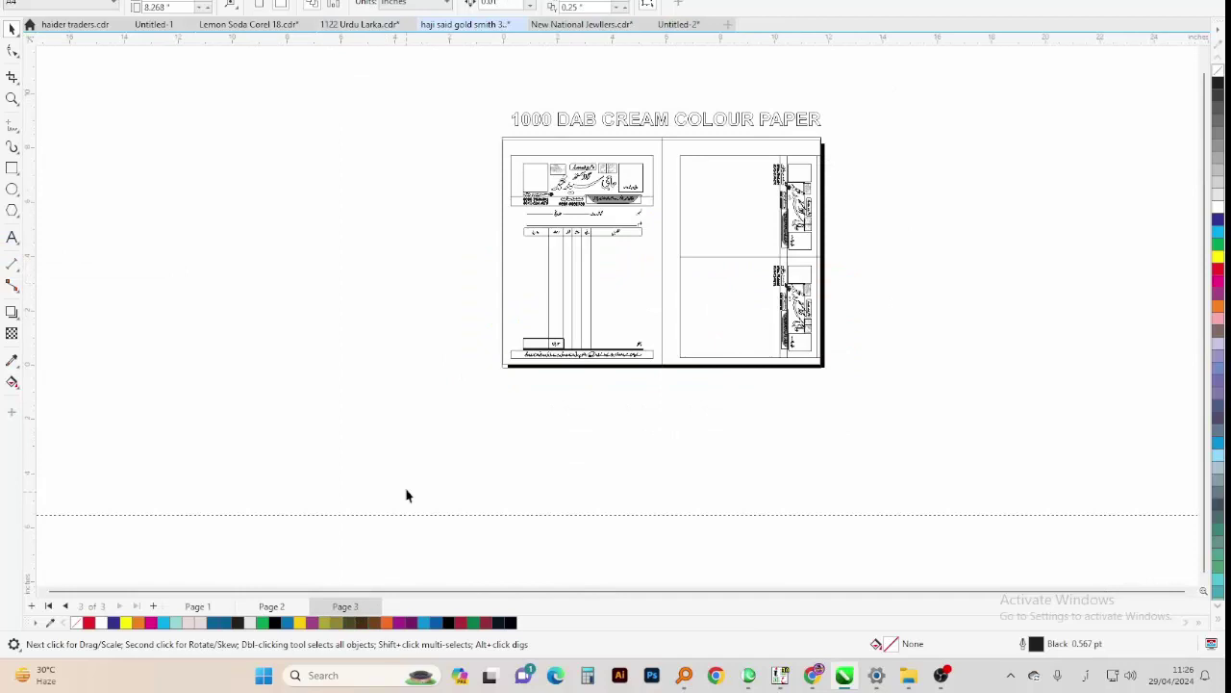
left_click(562, 134)
left_click_drag(562, 134, 453, 151)
key("ctrl+z")
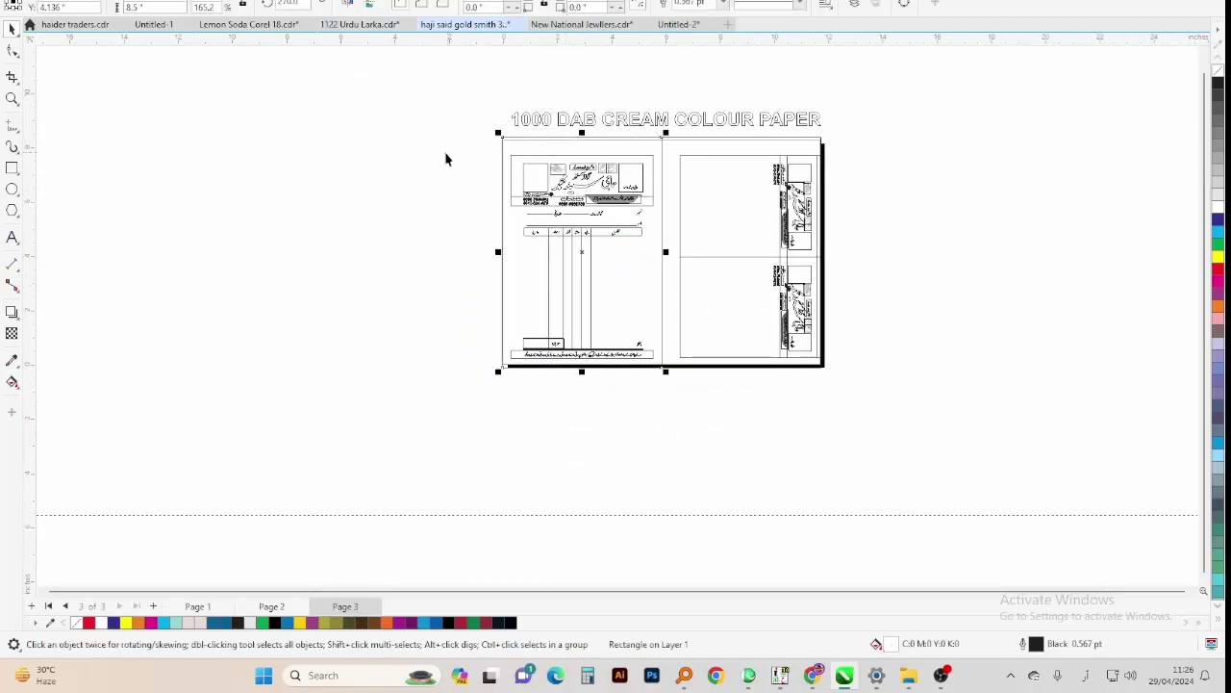
left_click(658, 26)
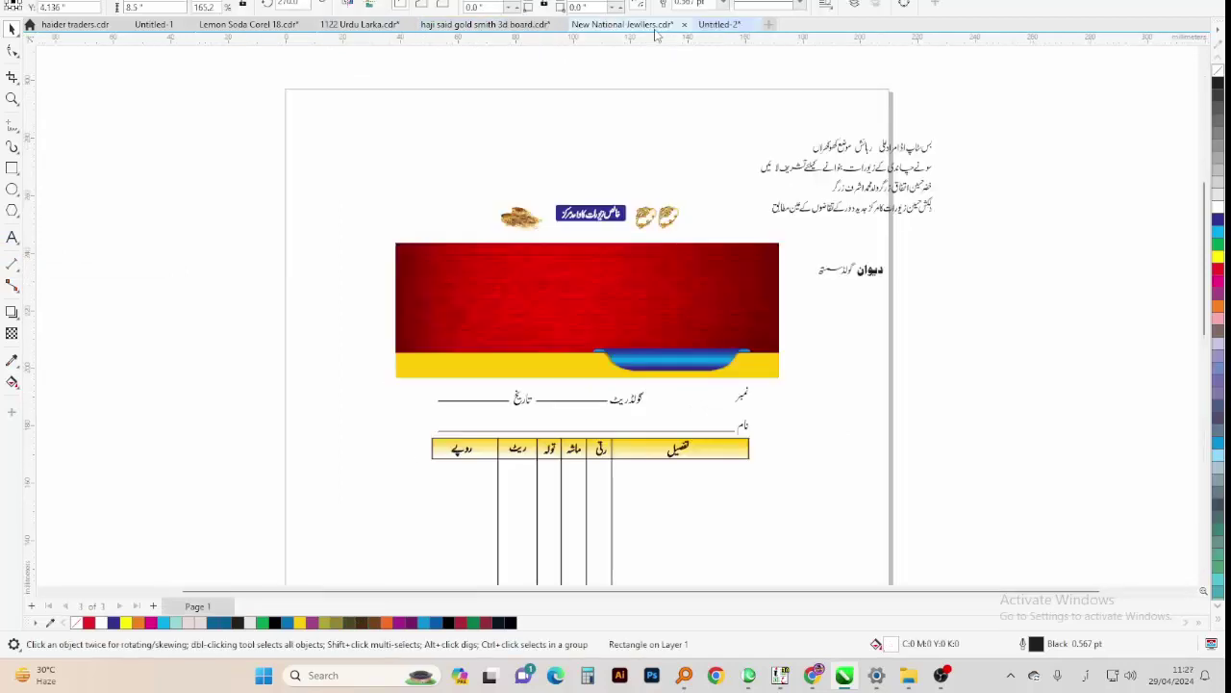
key("ctrl+v")
Move the pasted rectangle aside and place the selected bill design inside it
scroll(583, 126, "down", 2)
left_click_drag(501, 233, 243, 233)
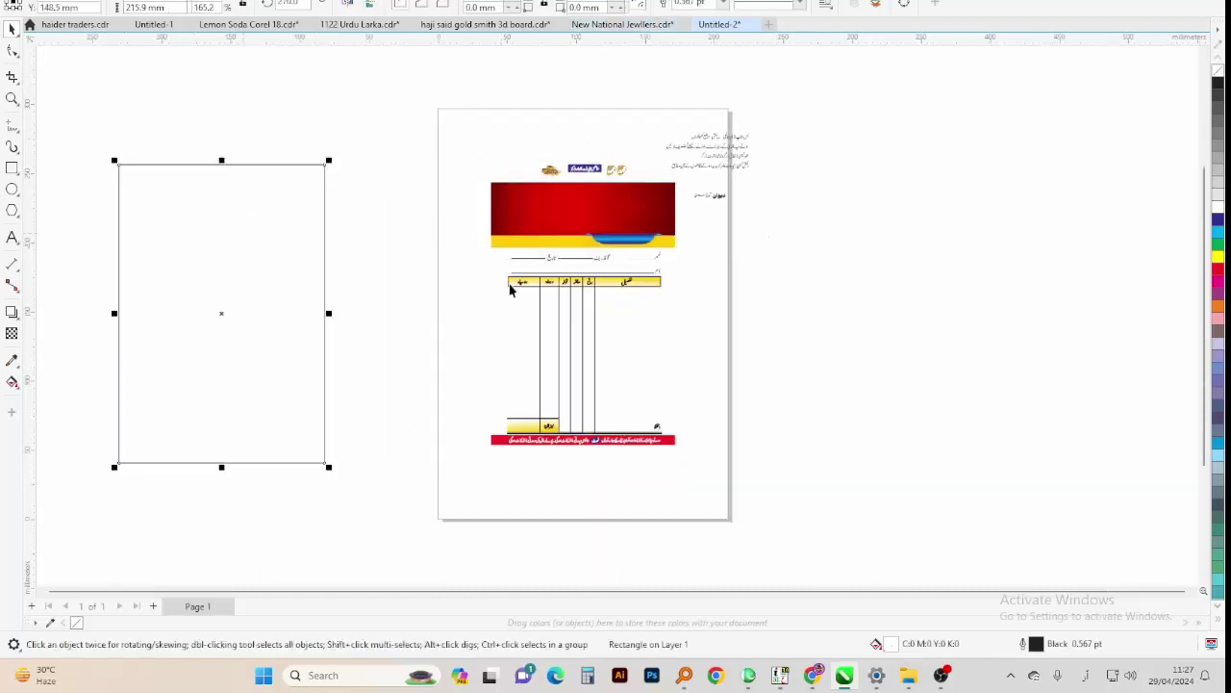
left_click_drag(356, 509, 709, 191)
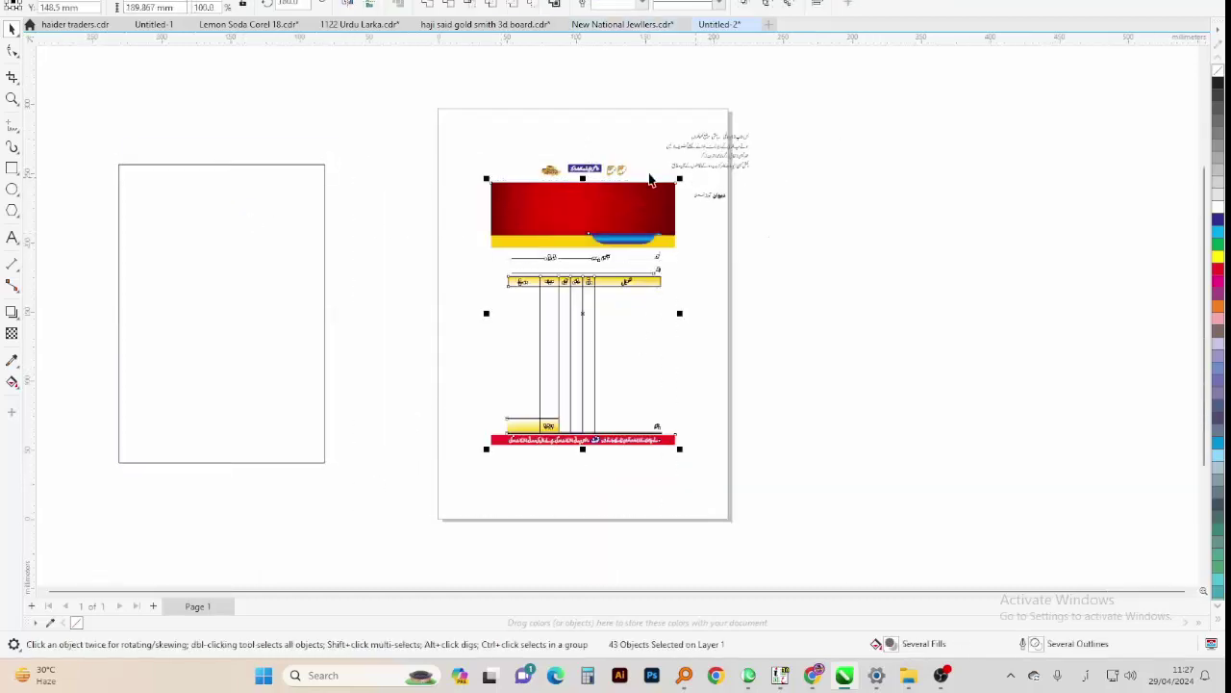
left_click(189, 271)
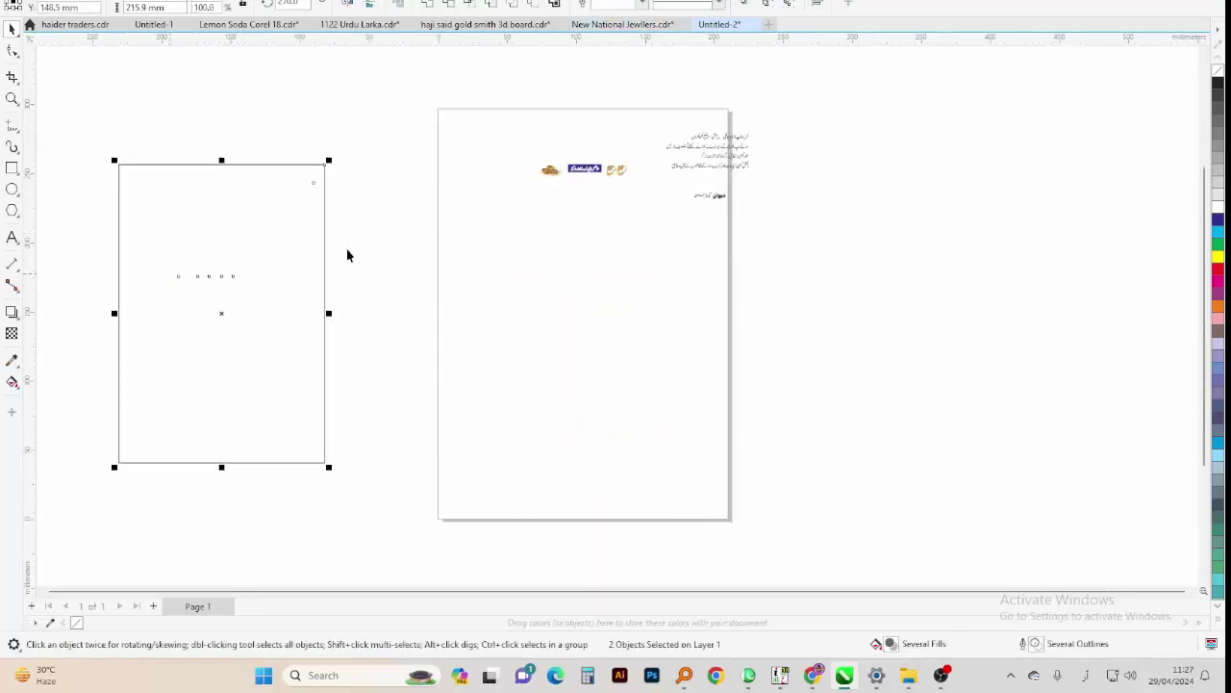
Centre the framed bill on the Untitled-2 page and shift it down slightly
left_click_drag(446, 164, 146, 433)
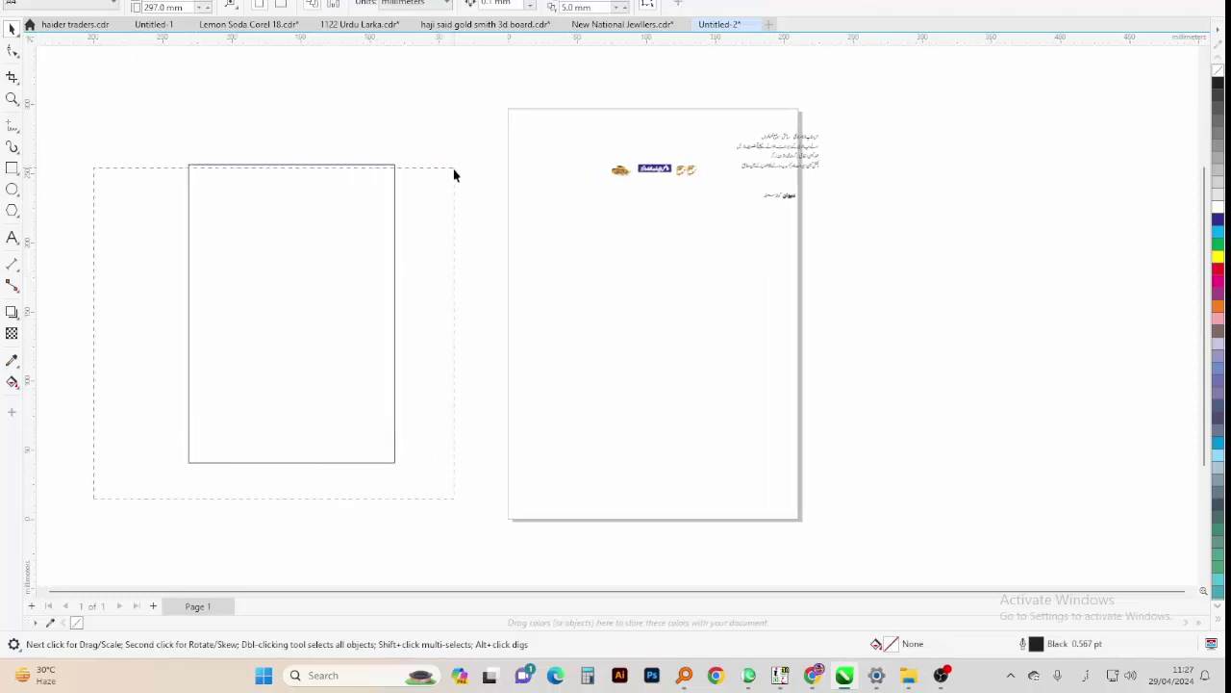
left_click_drag(454, 171, 452, 174)
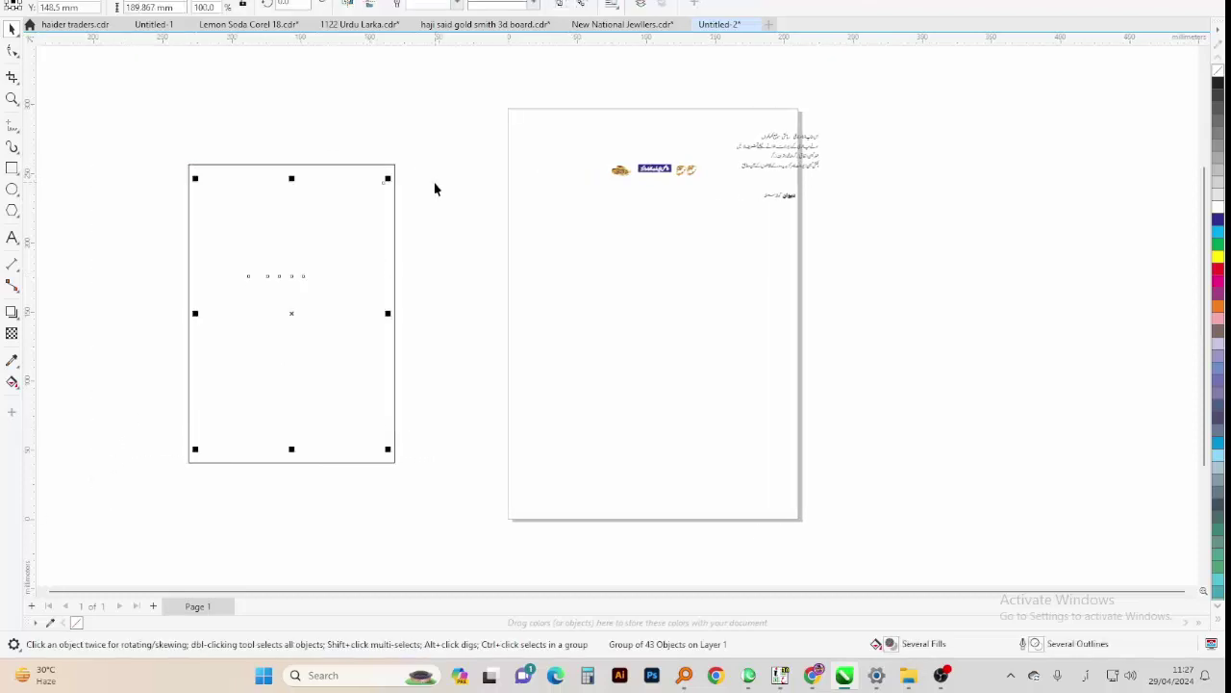
left_click(347, 178)
left_click(347, 172)
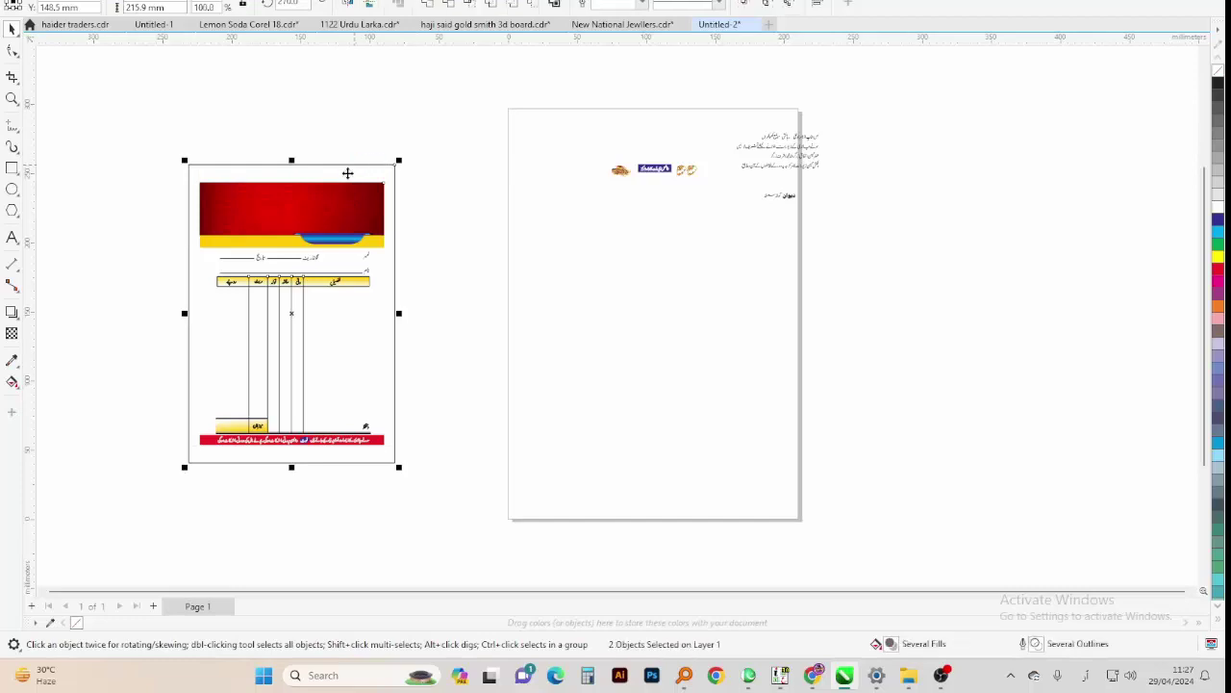
key("p")
left_click(629, 201)
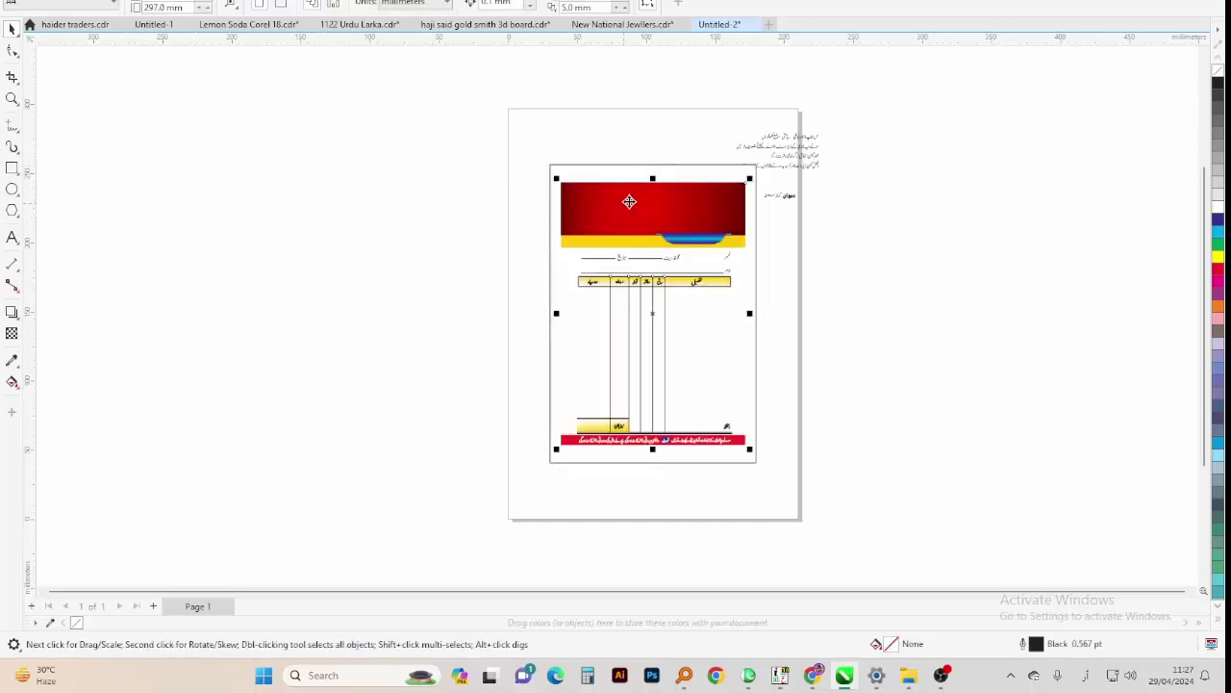
left_click(636, 169)
left_click(630, 197)
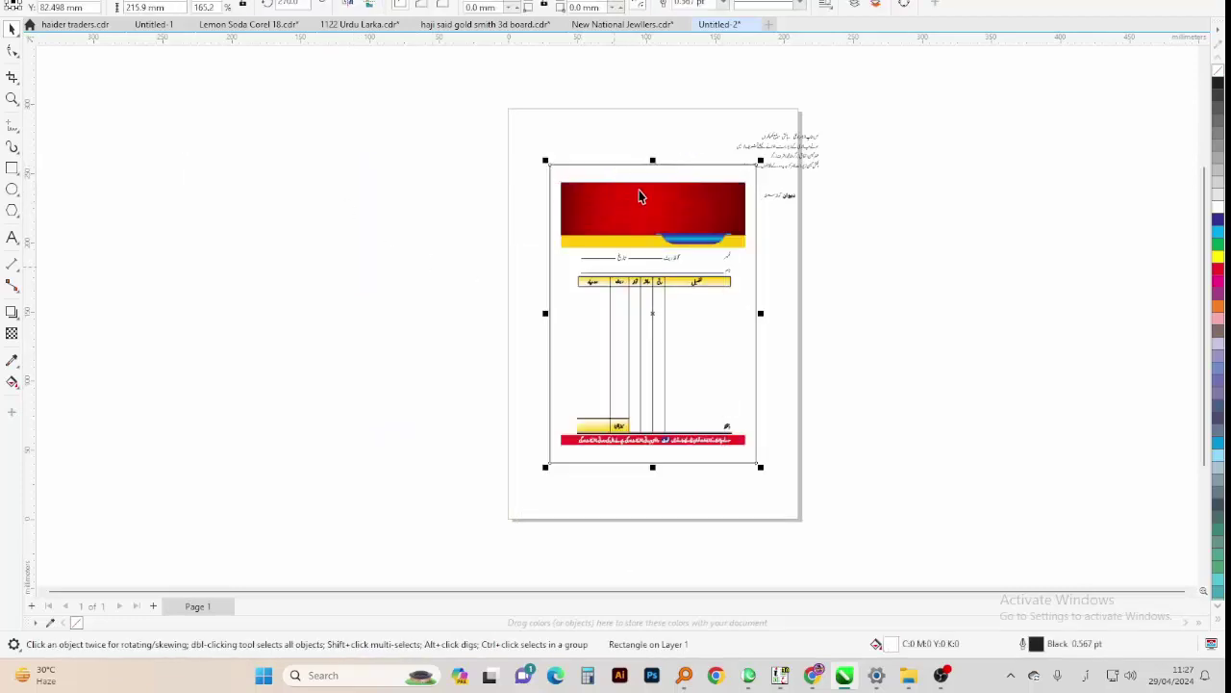
left_click(640, 215, "shift")
mouse_move(640, 215)
left_mouse_down()
mouse_move(630, 288)
mouse_move(640, 229)
left_mouse_up()
Check the Urdu text selections, then bring up the New National Jewellers letterhead document
scroll(841, 199, "up", 2)
left_click(767, 179)
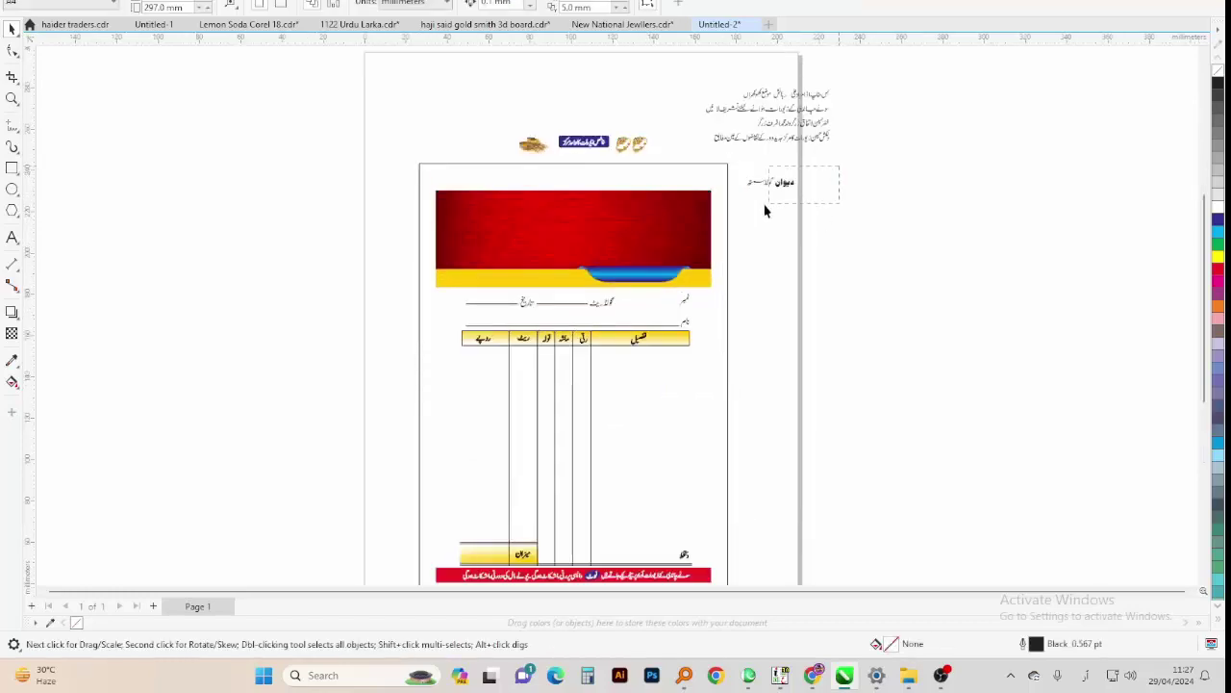
left_click(777, 218)
left_click(811, 140)
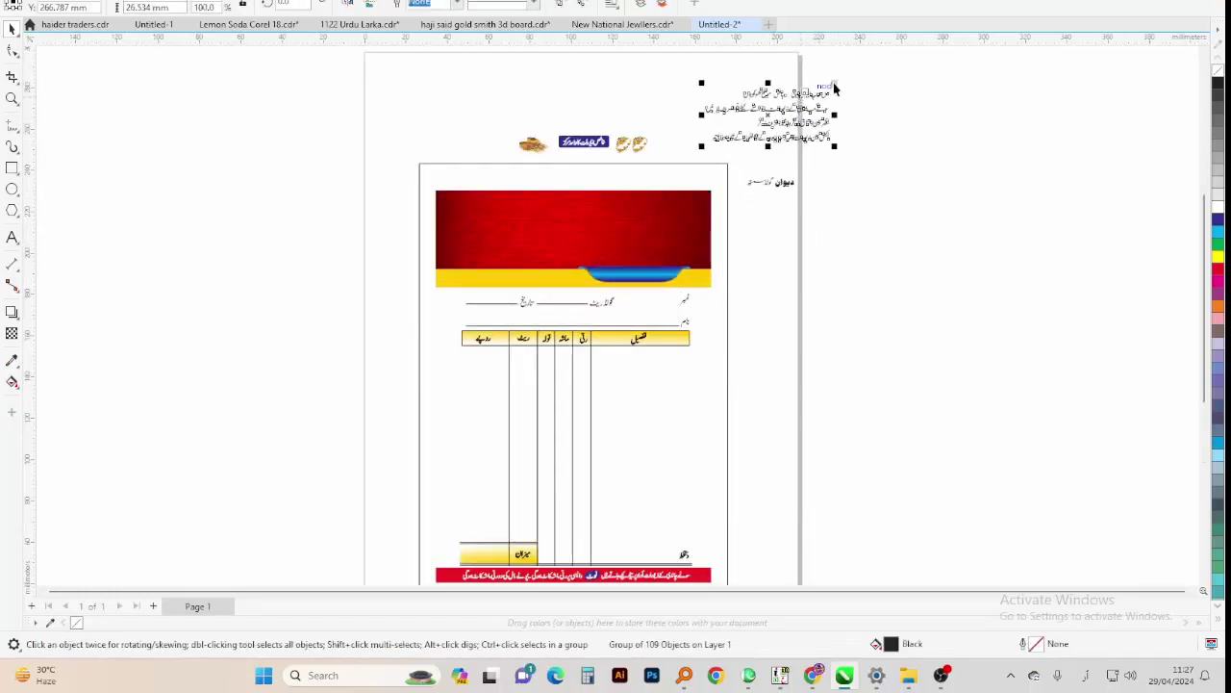
key("ctrl+a")
left_click(841, 535)
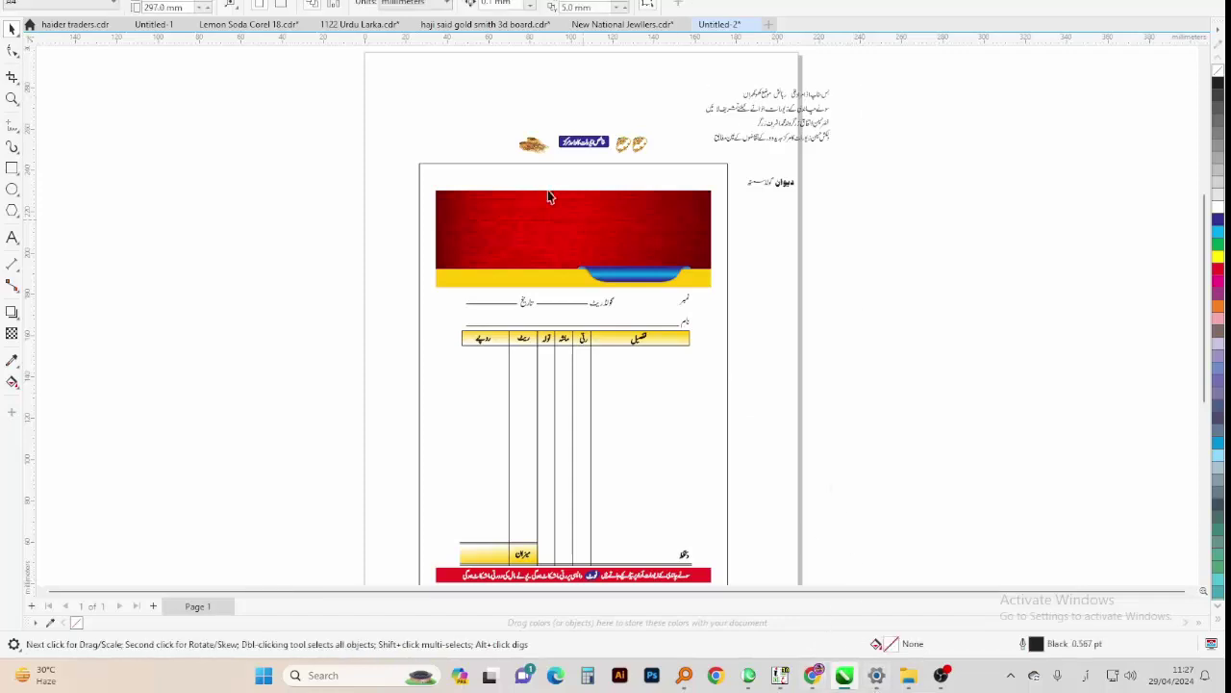
left_click(602, 24)
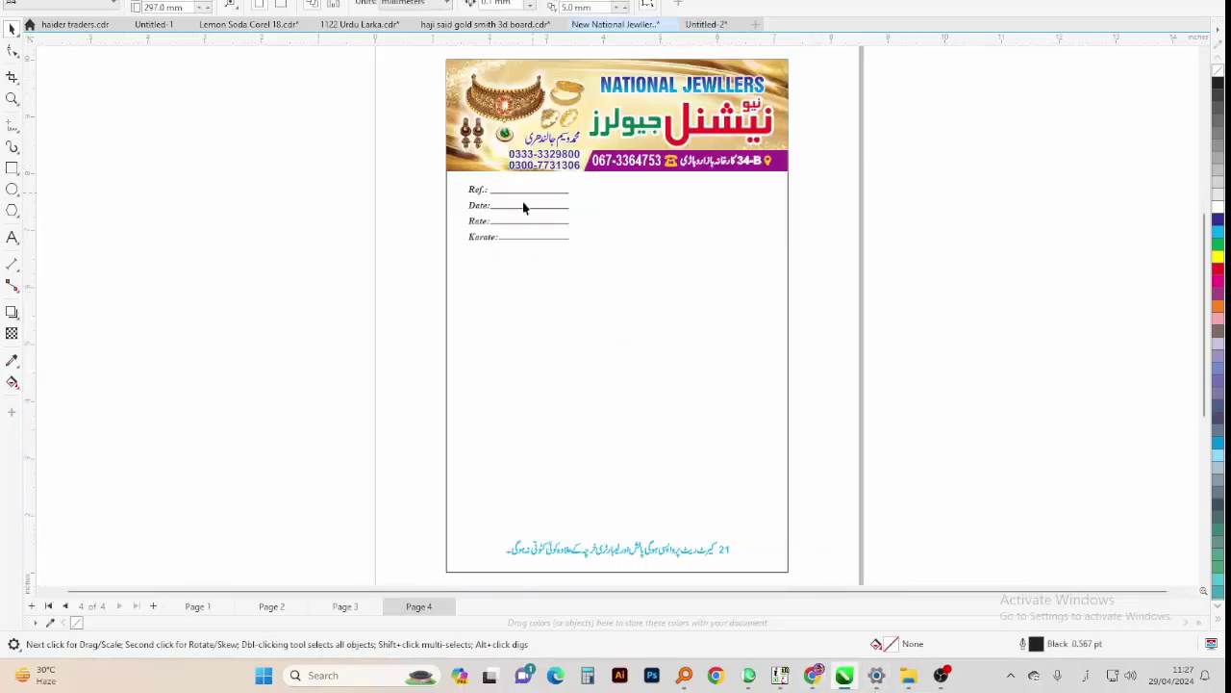
Select the letterhead's header objects, trying and undoing a move of the header image
key("ctrl+a")
left_click_drag(323, 175, 585, 68)
left_click(569, 96)
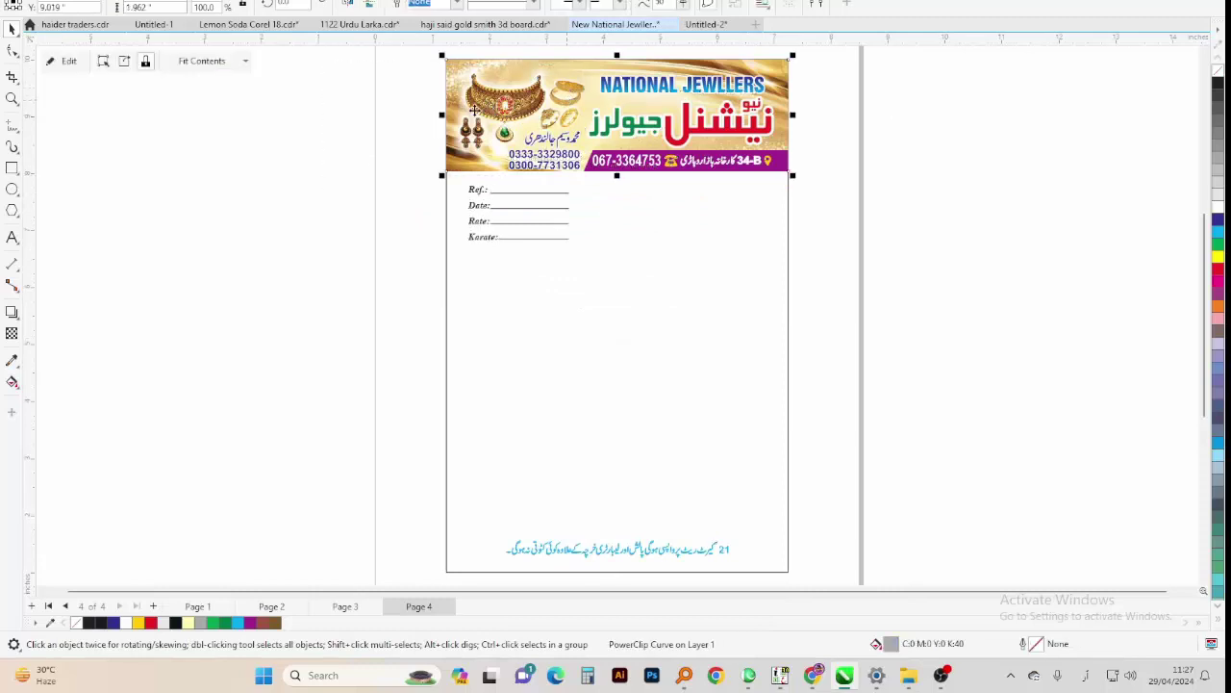
left_click_drag(477, 107, 490, 74)
key("ctrl+z")
right_click(485, 82)
left_click(343, 165)
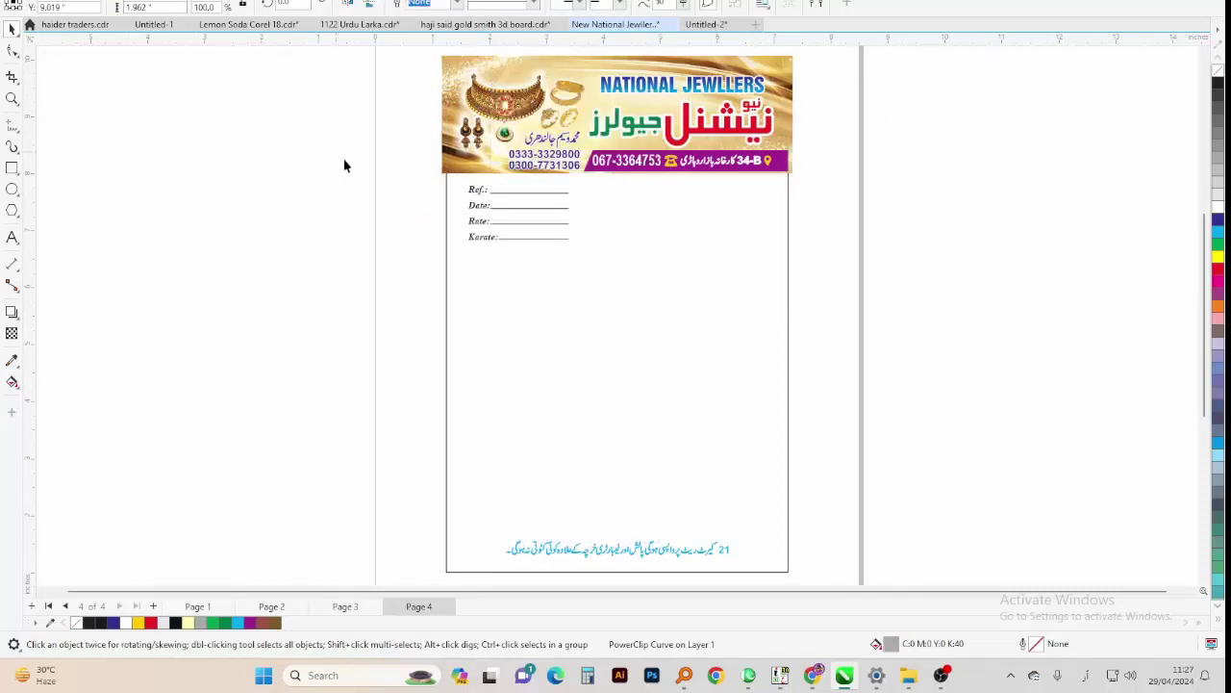
Delete the Urdu name and two phone numbers text from the letterhead header
left_click(536, 164)
left_click_drag(506, 172, 567, 150)
key("z")
scroll(583, 104, "up", 4)
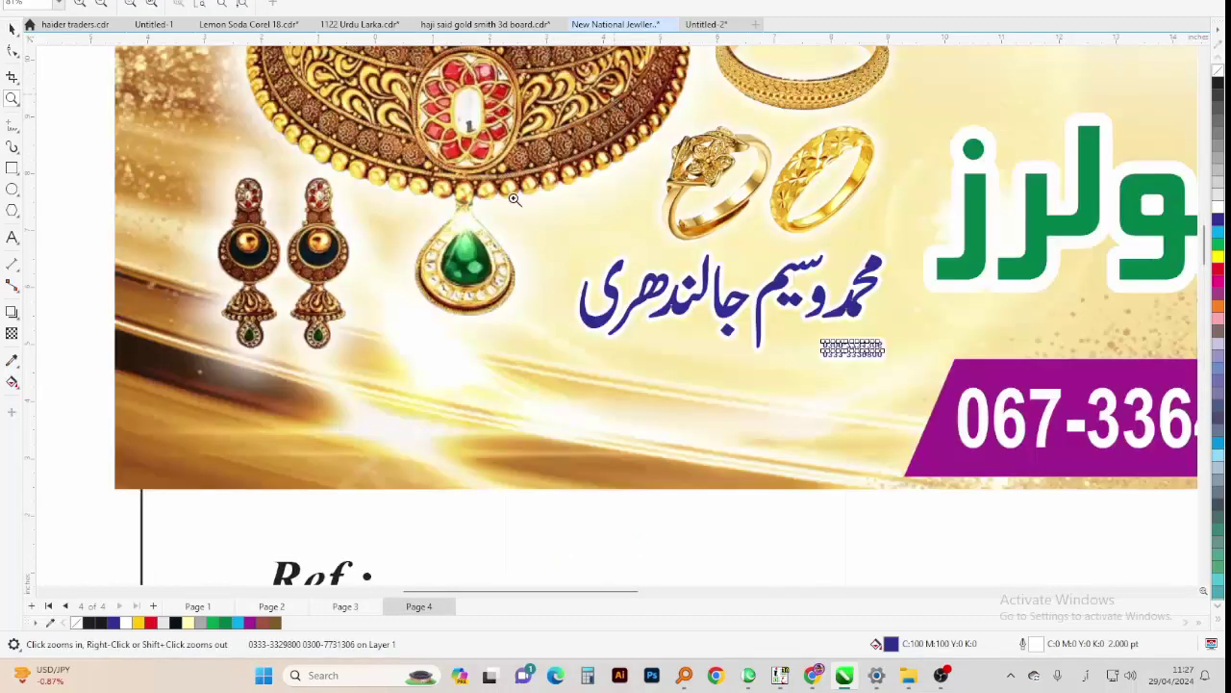
scroll(584, 385, "down", 1)
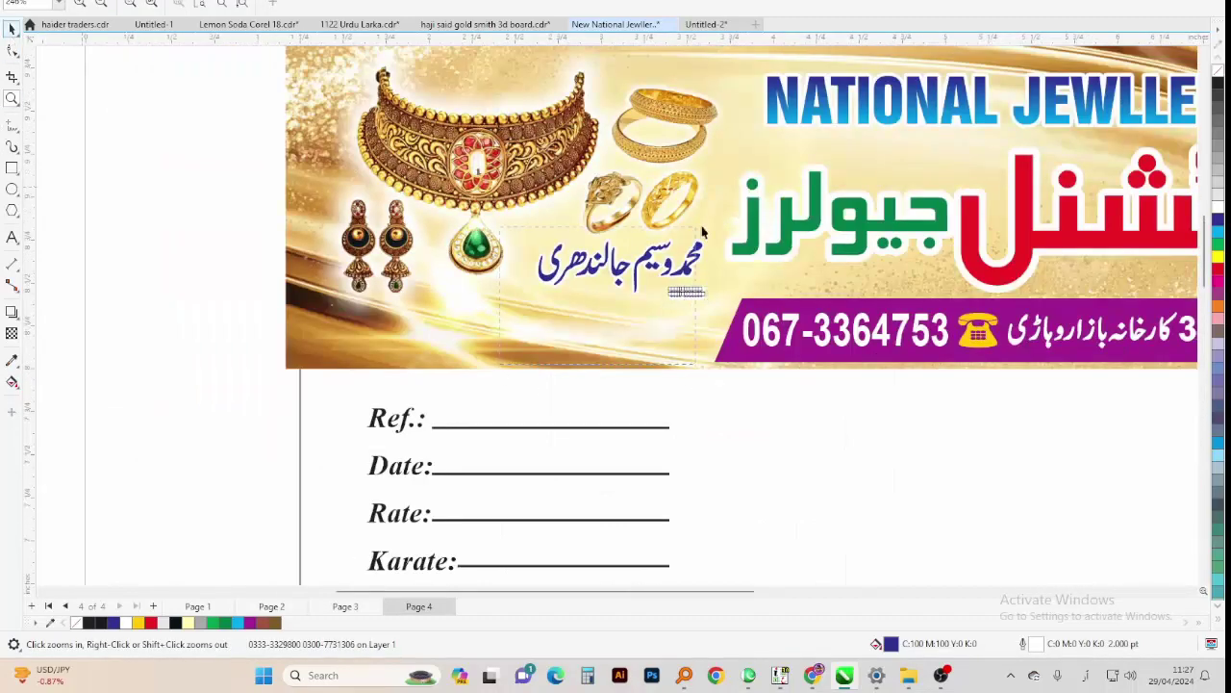
key("Delete")
scroll(678, 351, "down", 2)
Copy the header's jewellery images and paste them onto the Untitled-2 invoice page
left_click_drag(740, 162, 708, 149)
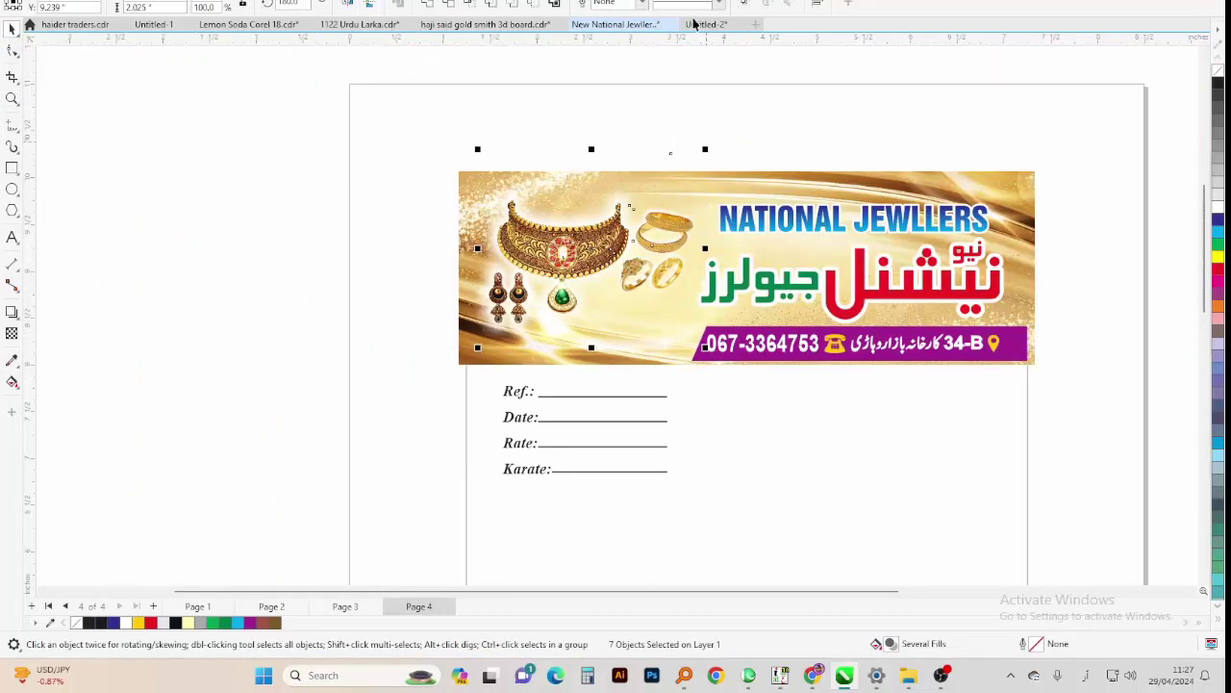
left_click(695, 23)
left_click_drag(668, 24, 550, 120)
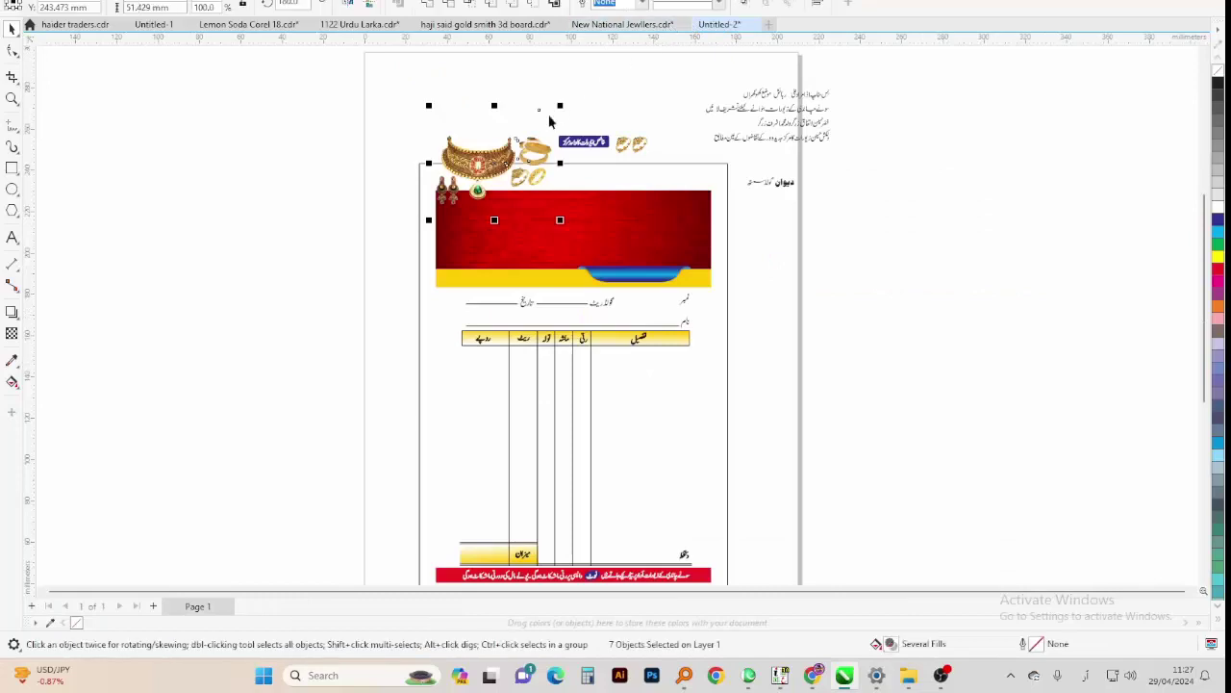
Move the jewellery images down onto the red banner and group them
left_click_drag(480, 156, 492, 215)
scroll(477, 231, "up", 3)
key("ctrl+g")
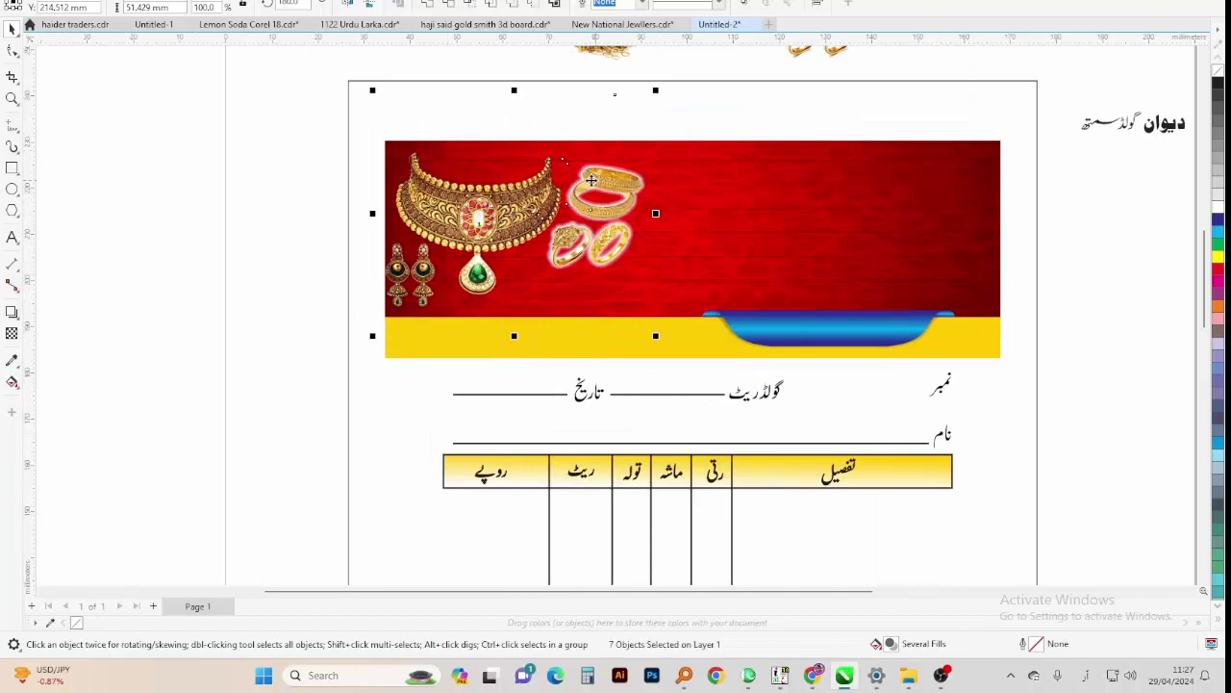
Group the four ring pieces and place the ring group above the necklace
left_click_drag(516, 145, 599, 260)
left_click_drag(497, 303, 701, 204)
left_click_drag(621, 219, 499, 159)
scroll(466, 150, "up", 2)
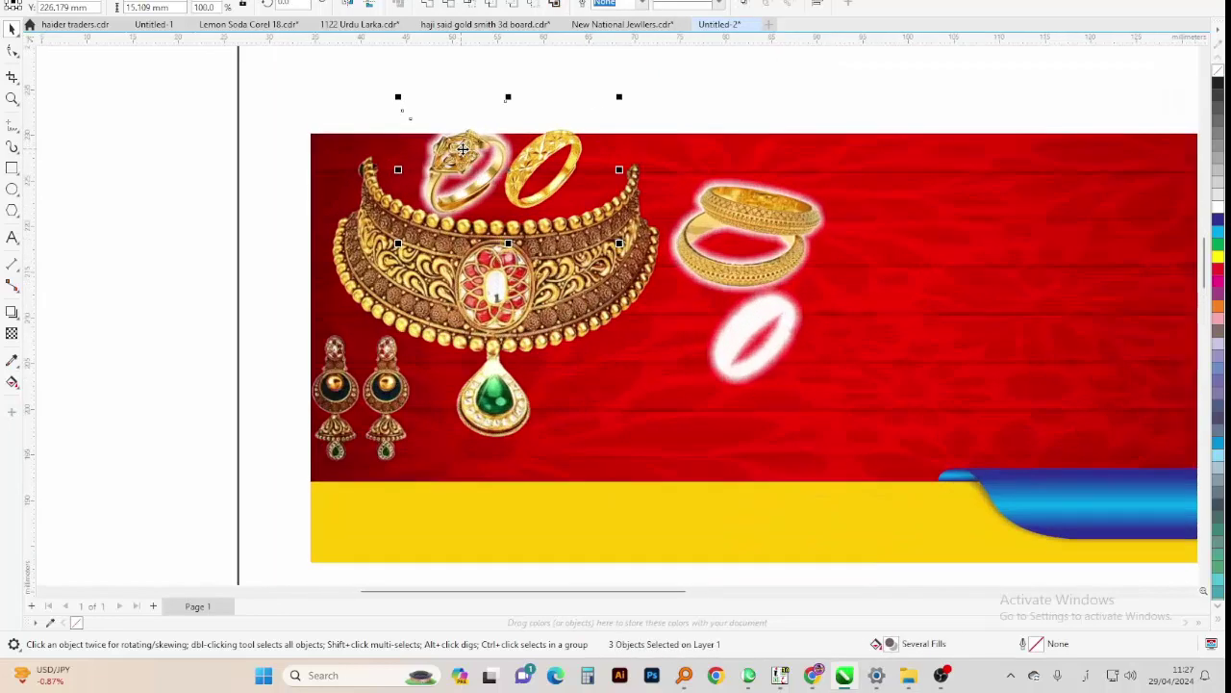
key("ctrl+z")
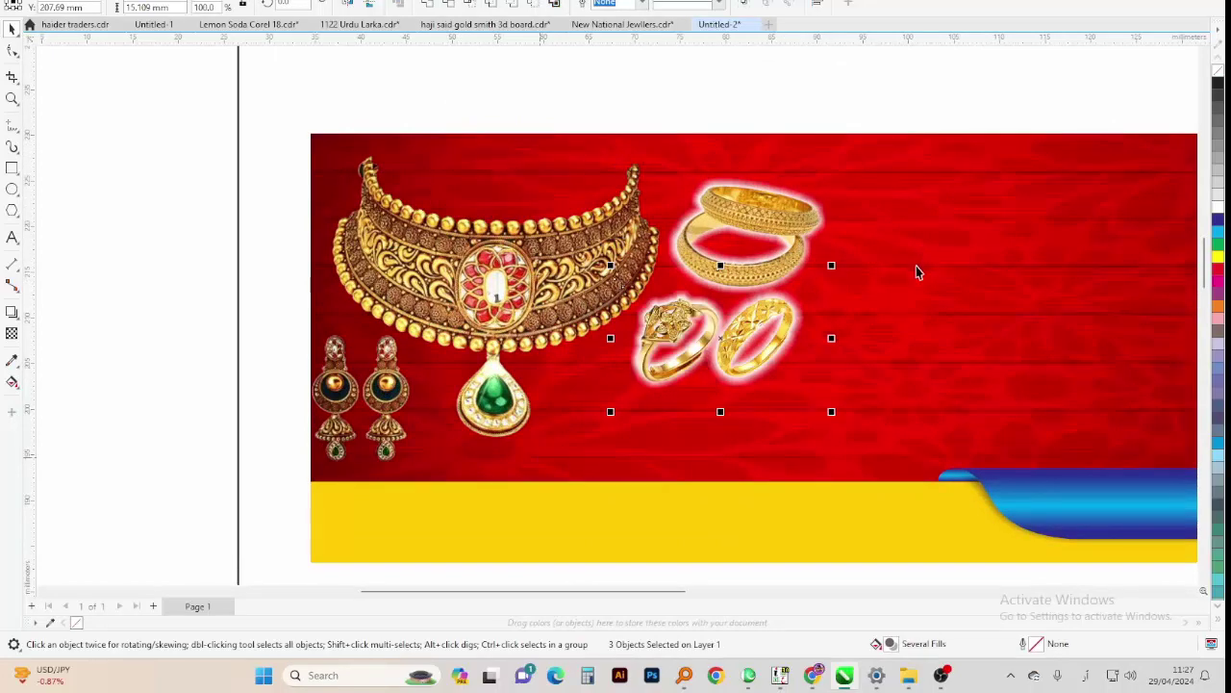
left_click_drag(916, 269, 538, 454)
left_click_drag(762, 321, 576, 168)
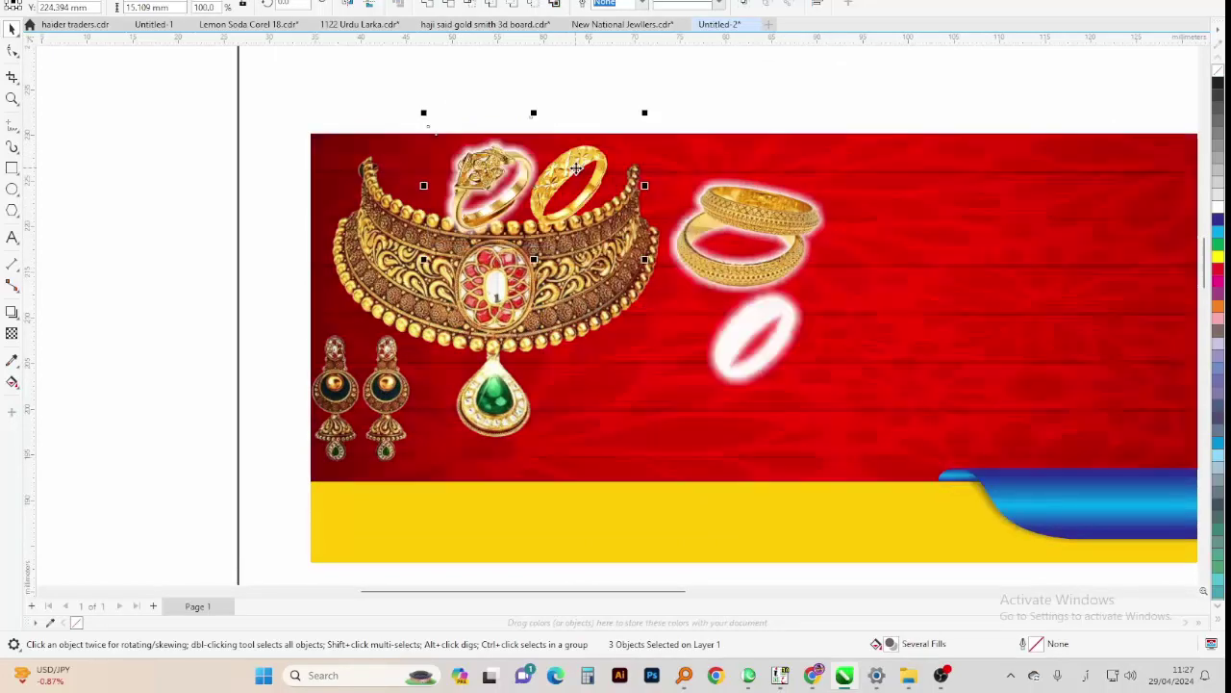
key("ctrl+z")
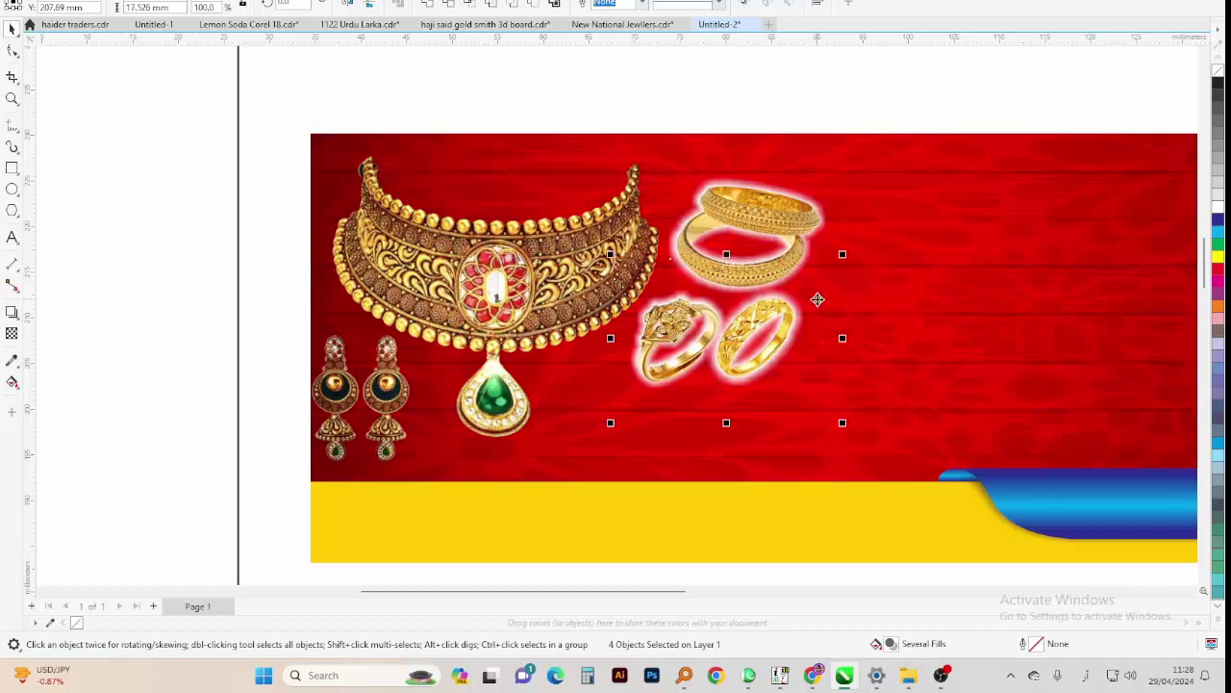
left_click(800, 302)
key("ctrl+g")
left_click_drag(800, 302, 626, 102)
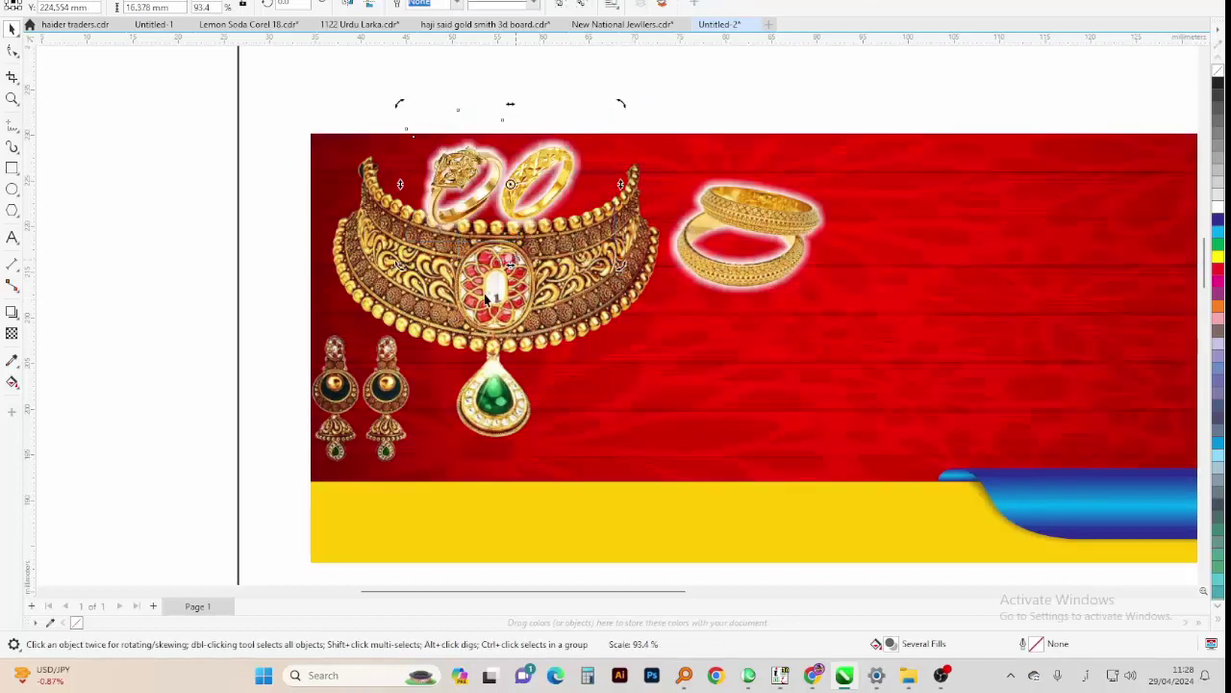
Lower the necklace slightly and move the two-piece bangle beside the necklace's bottom
left_click(470, 327)
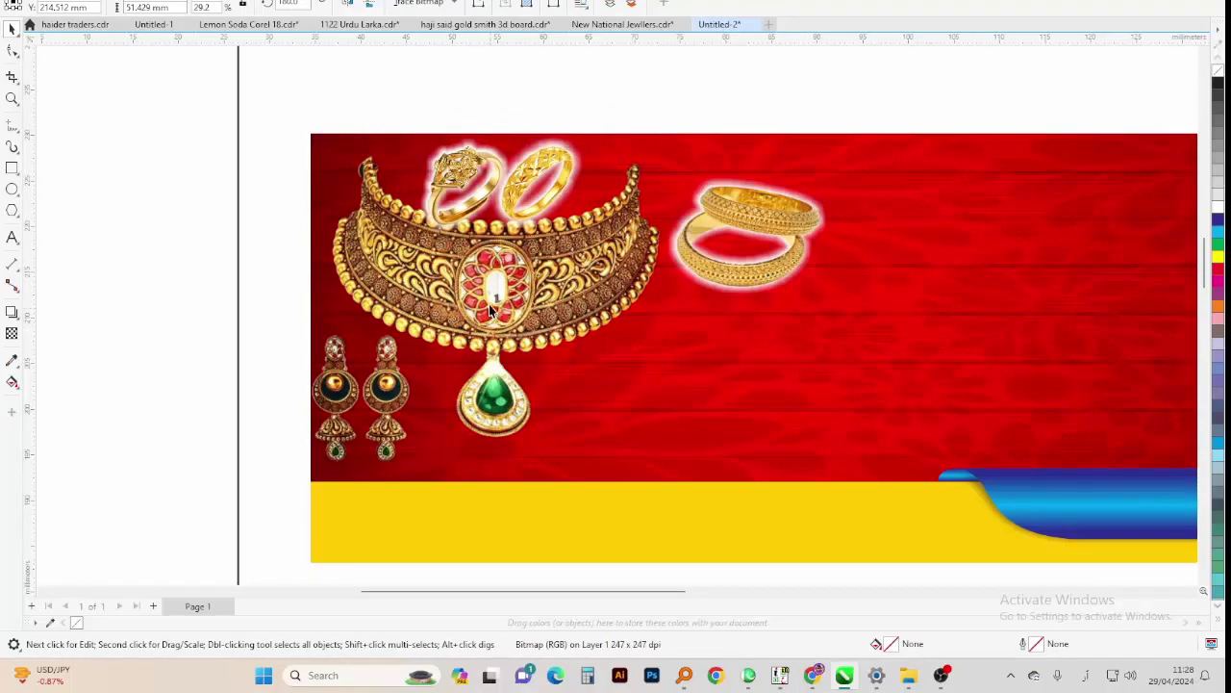
left_click_drag(486, 306, 485, 323)
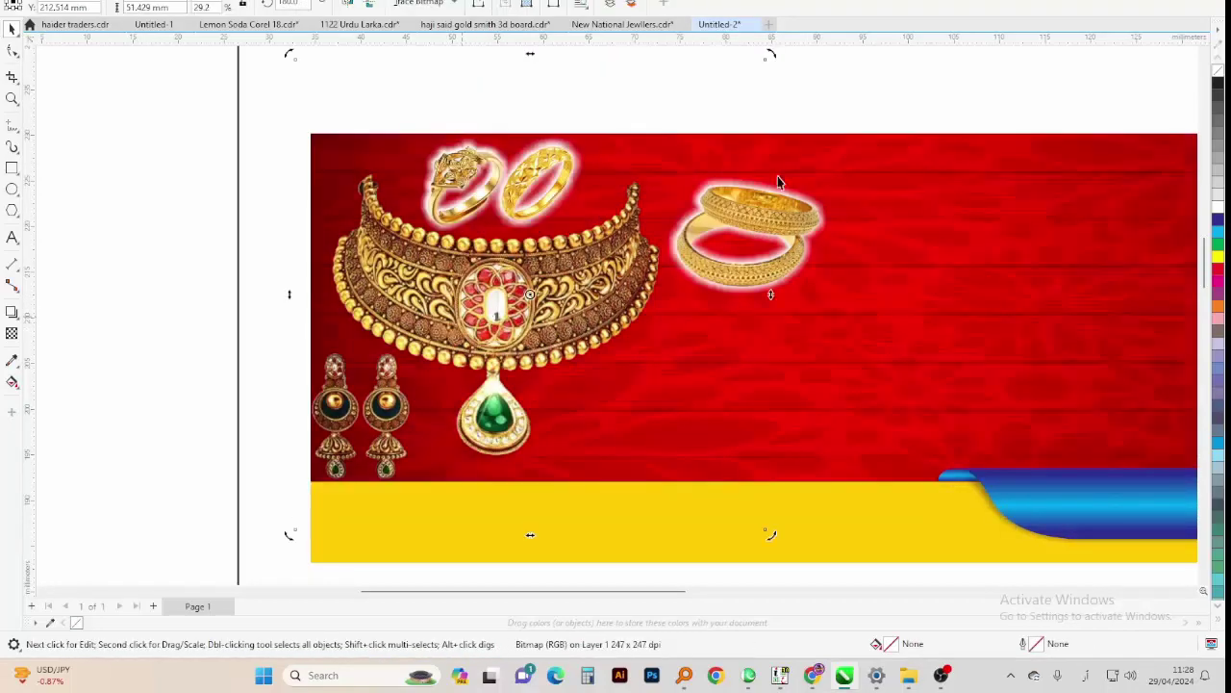
left_click(736, 269)
left_click(730, 219, "shift")
left_click_drag(729, 219, 618, 401)
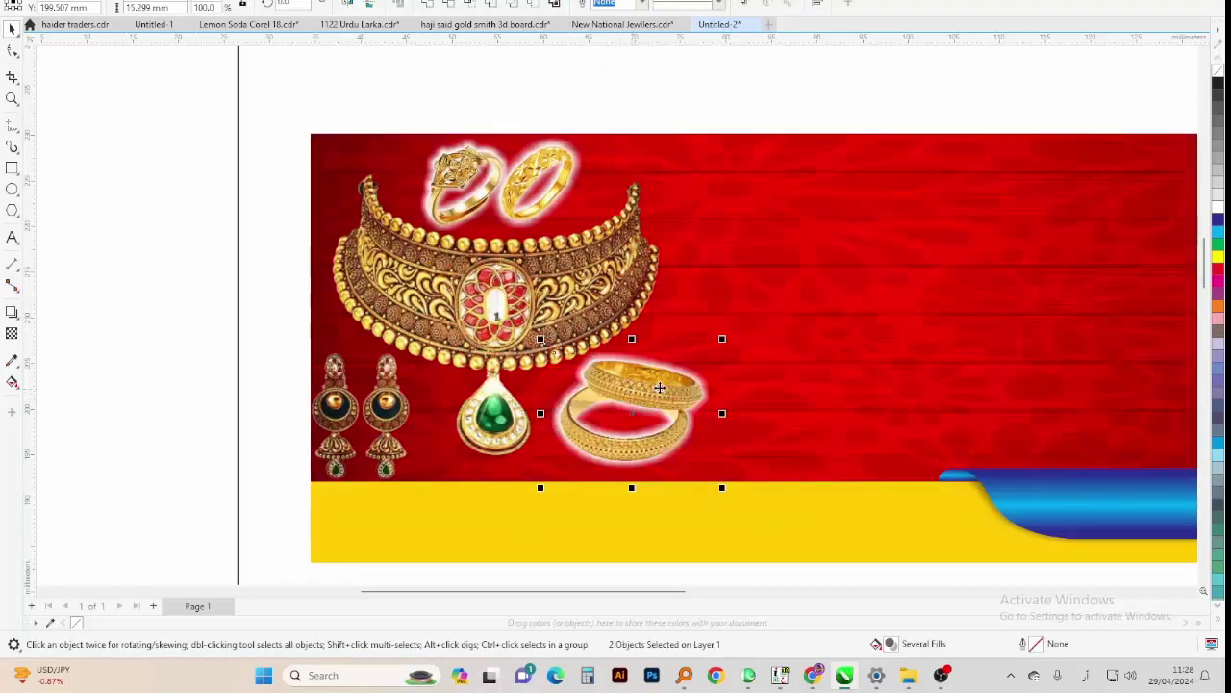
scroll(364, 293, "down", 1)
left_click(214, 297)
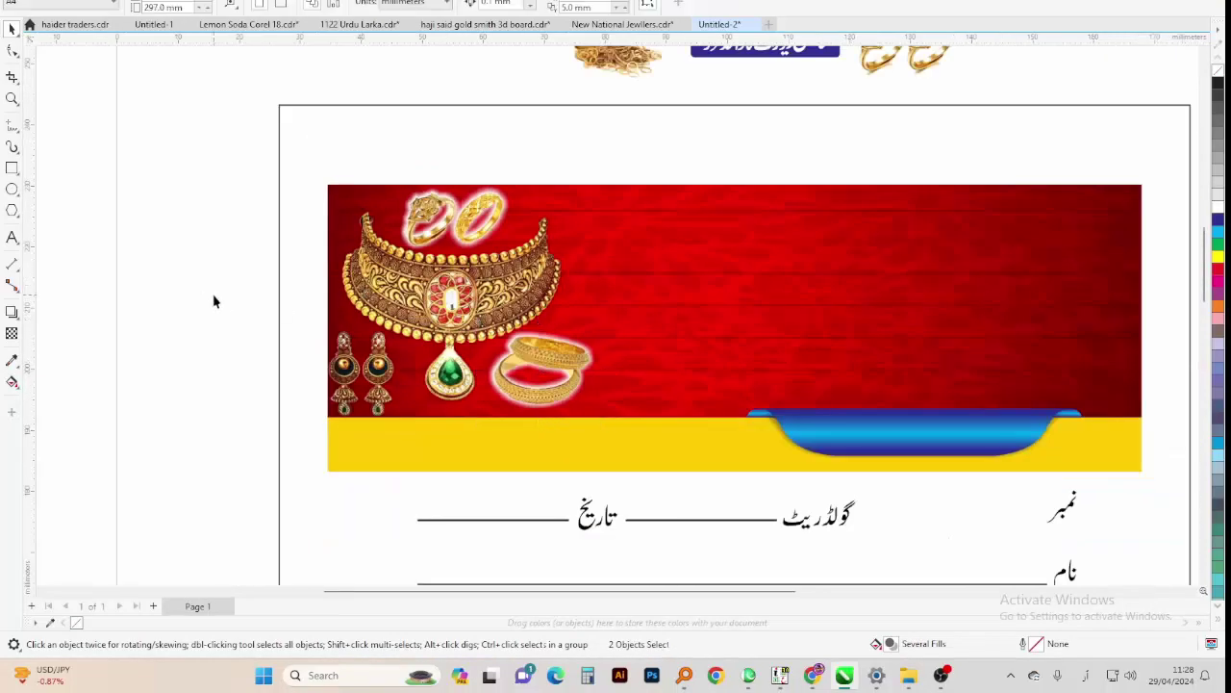
left_click(340, 372)
Nudge the necklace and earrings image slightly right and up
left_click_drag(340, 372, 351, 366)
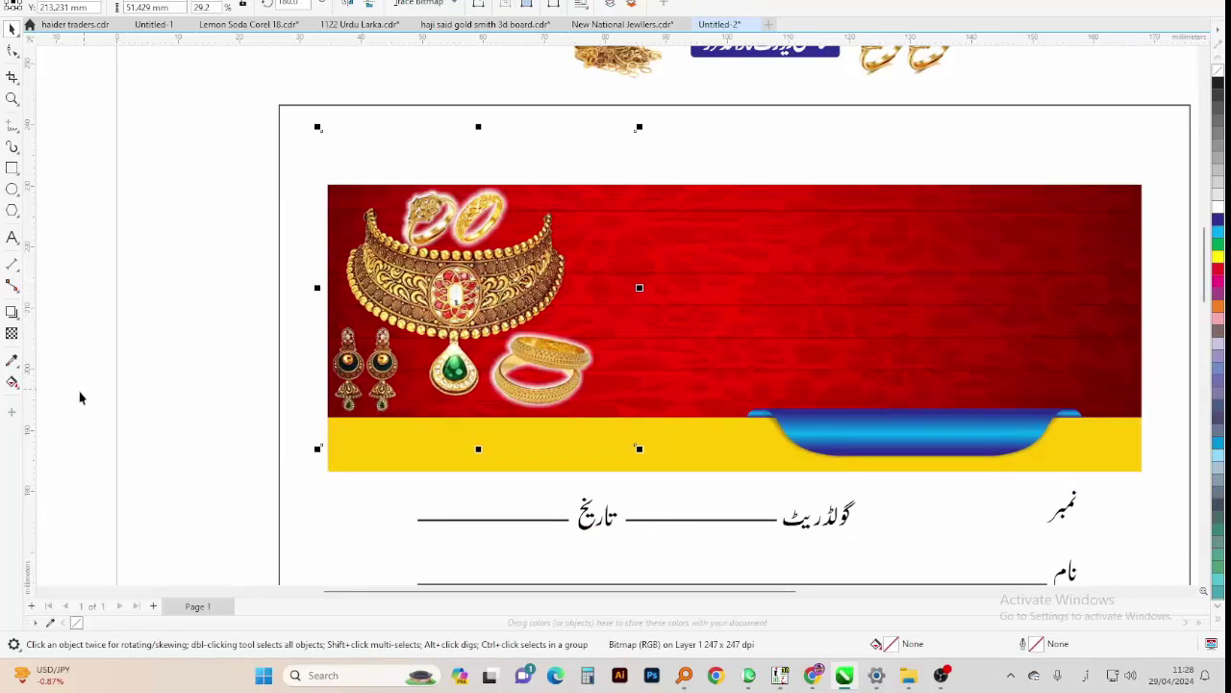
scroll(77, 393, "down", 1)
left_click(795, 276)
Move the Urdu title onto the banner, break it apart, and place دیوان beside گولڈ
left_click_drag(795, 277, 393, 377)
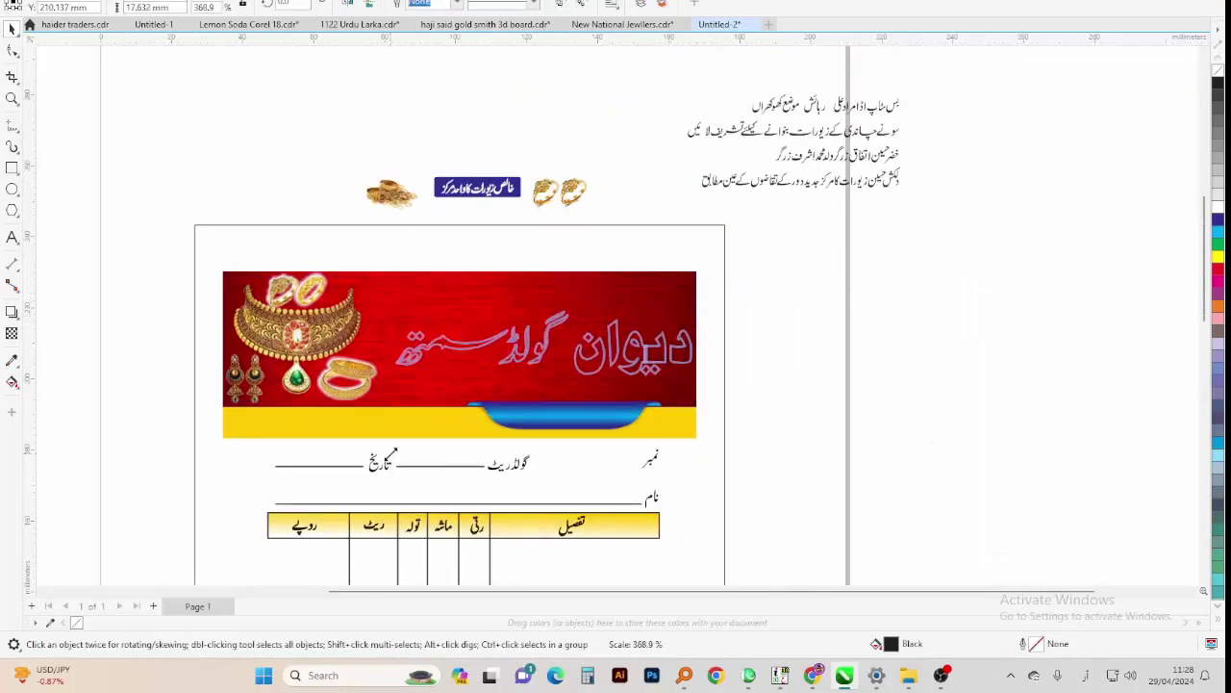
key("ctrl+u")
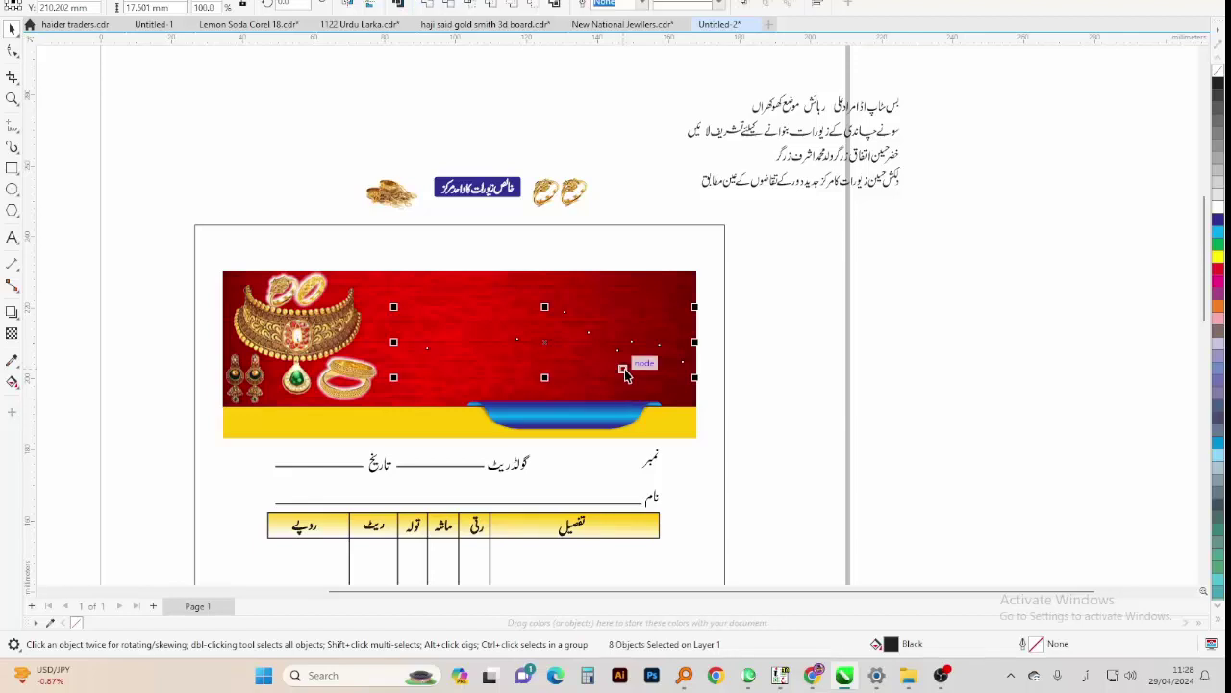
left_click_drag(625, 369, 563, 382)
scroll(626, 370, "up", 1)
left_click_drag(830, 266, 490, 432)
left_click_drag(577, 360, 727, 292)
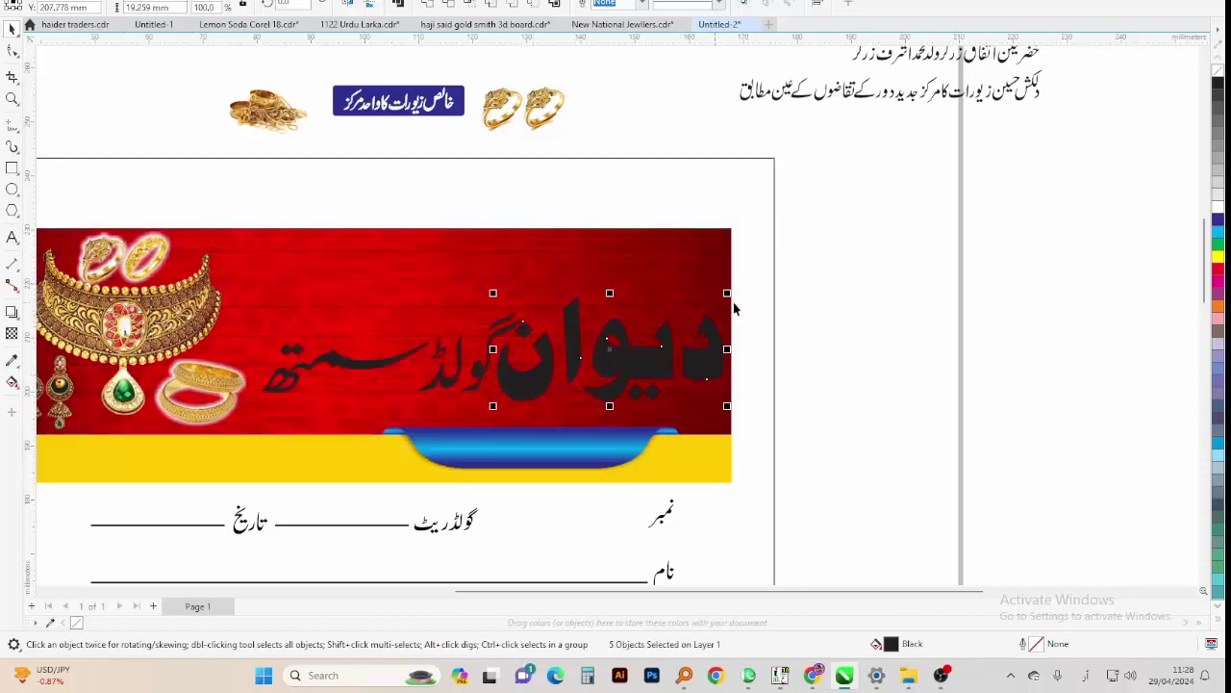
Group the word دیوان, colour it green, and give it a thick white outline
left_click(1219, 273)
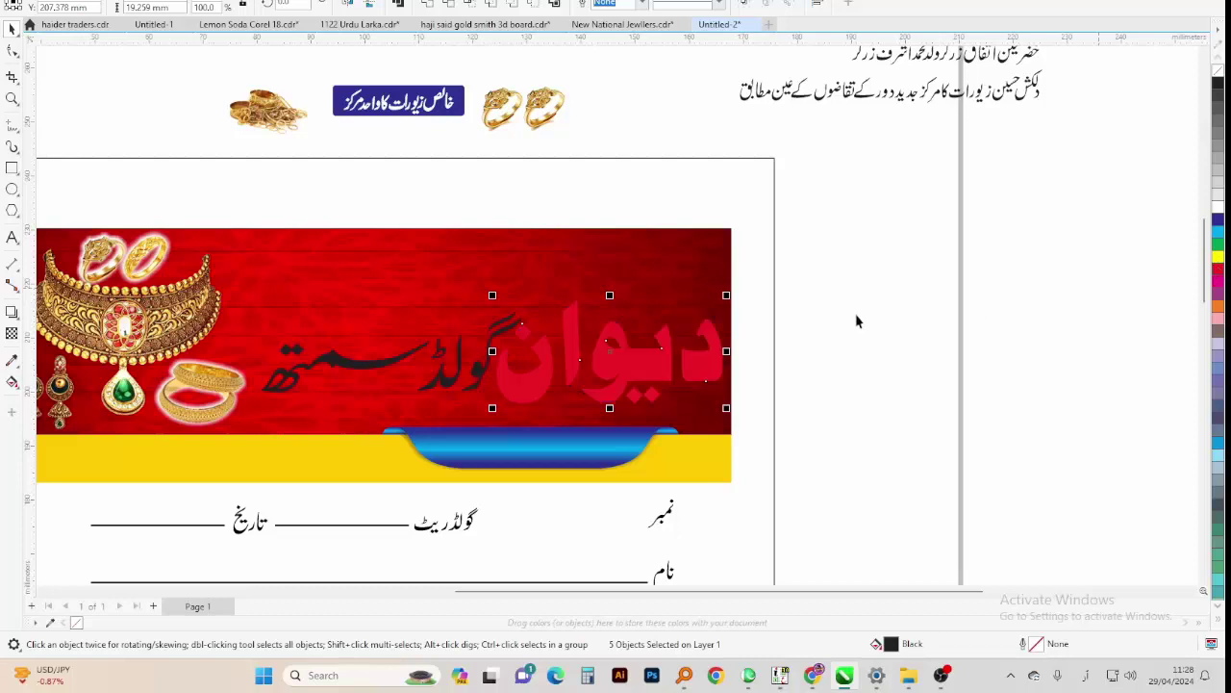
left_click(1219, 221)
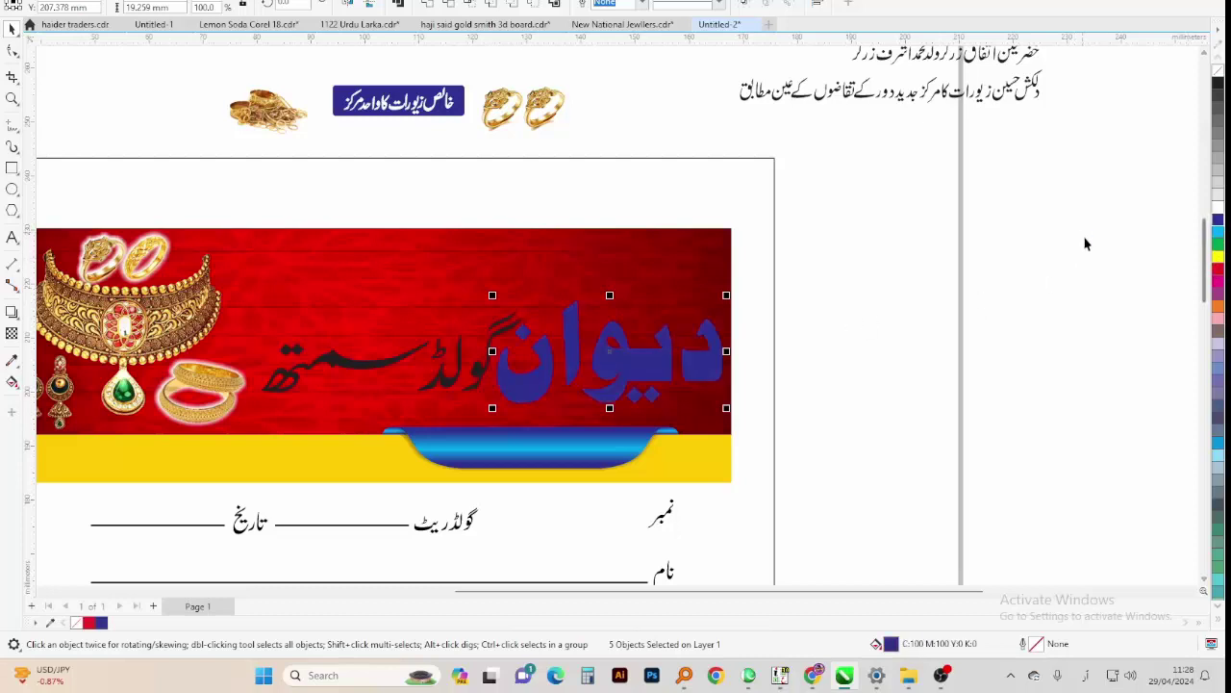
key("ctrl+g")
left_click(1219, 245)
key("F12")
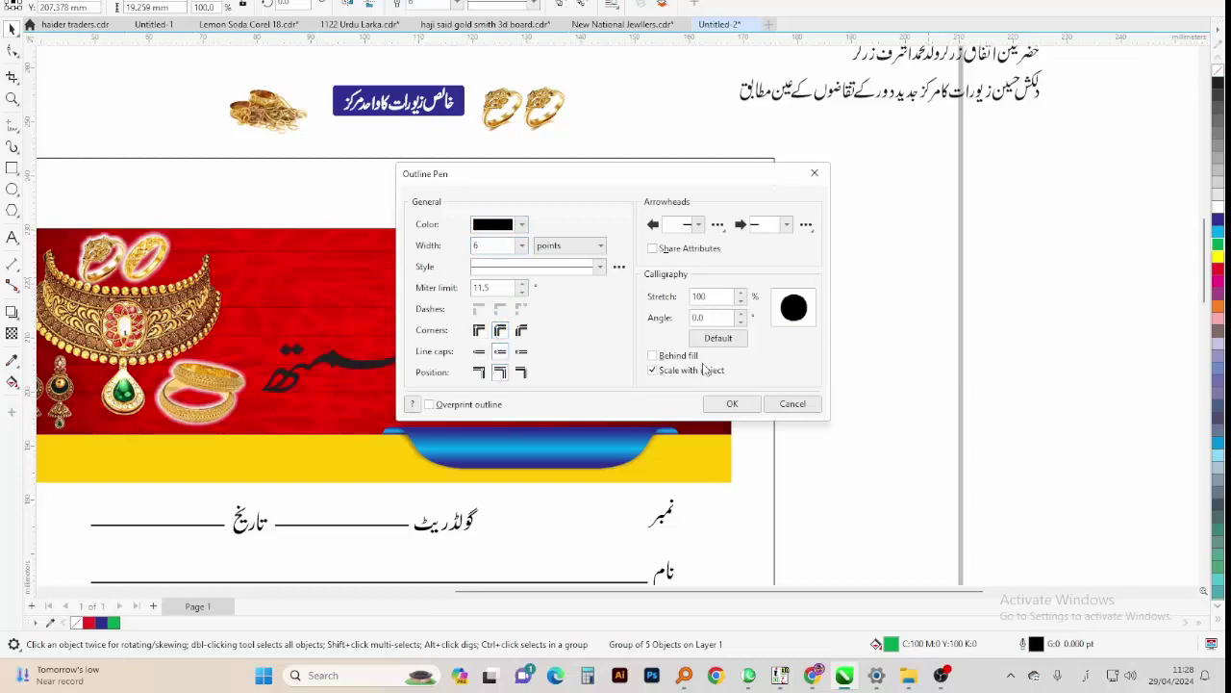
left_click(732, 403)
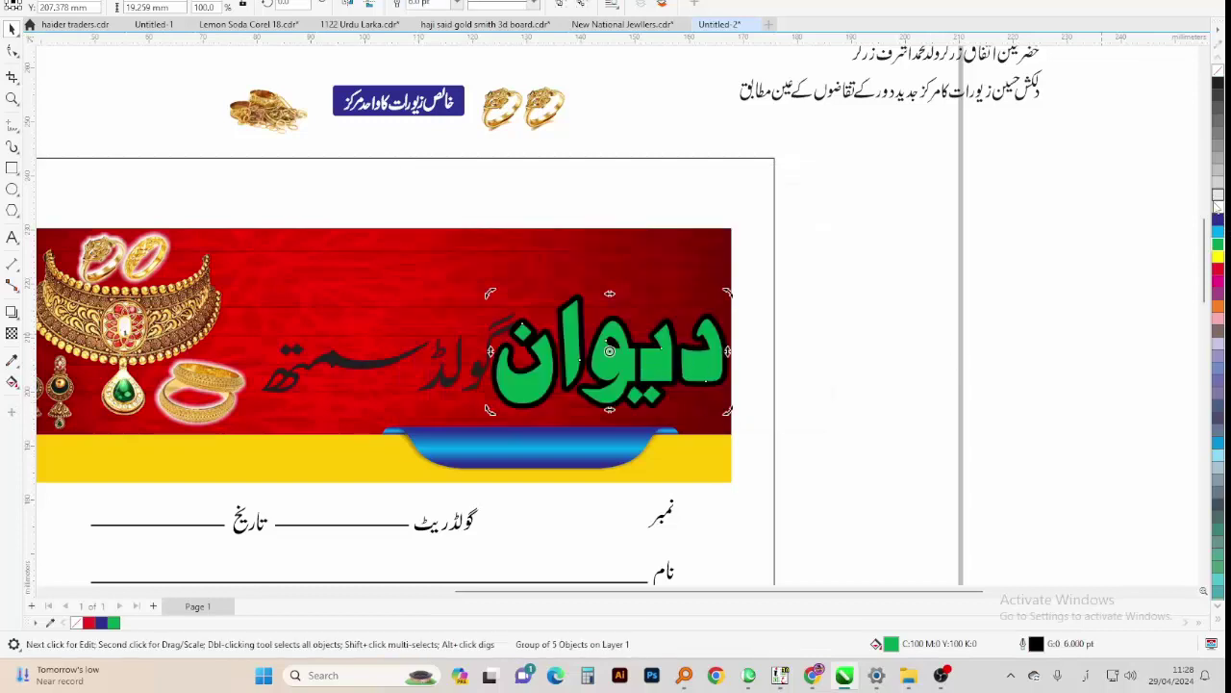
key("ctrl+u")
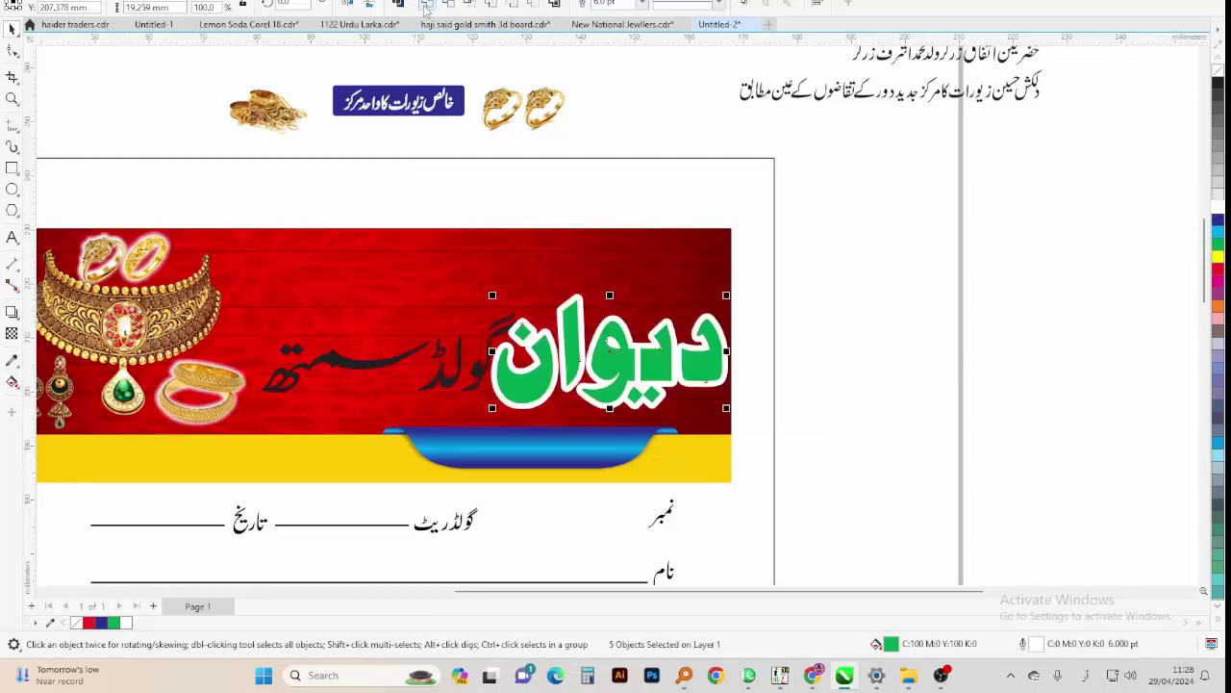
Fill گولڈ سمتھ yellow with a black 3 pt round-cap, centred outline behind fill
left_click_drag(524, 270, 246, 428)
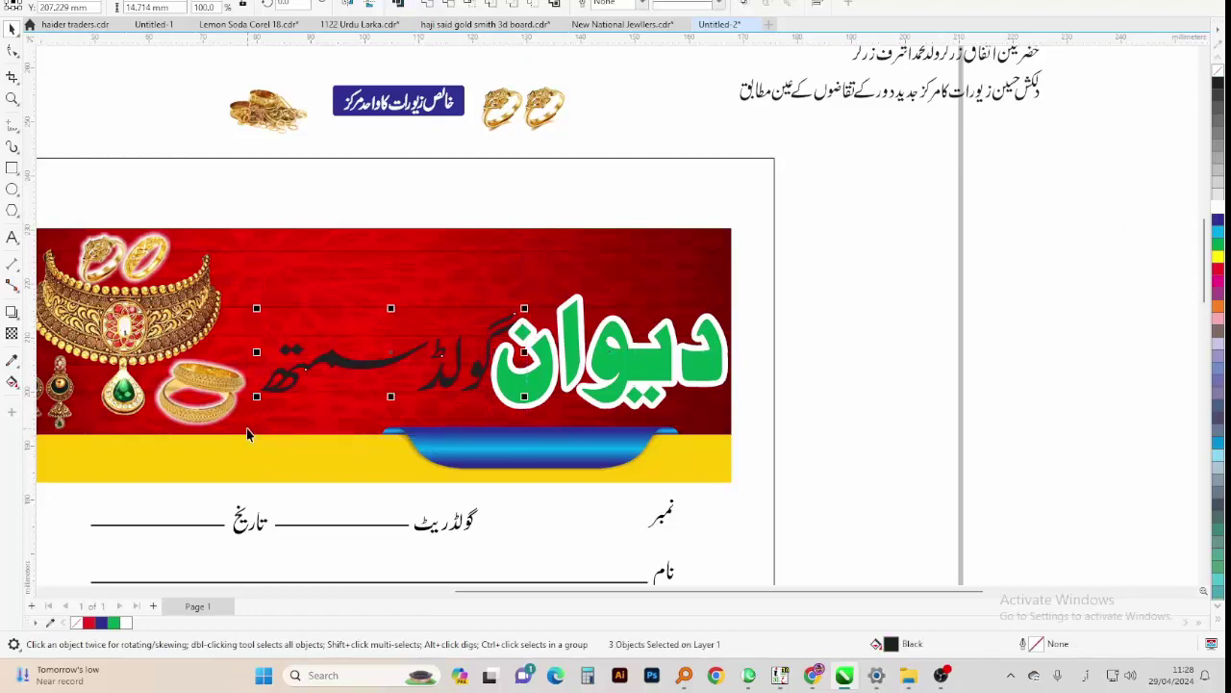
key("Left")
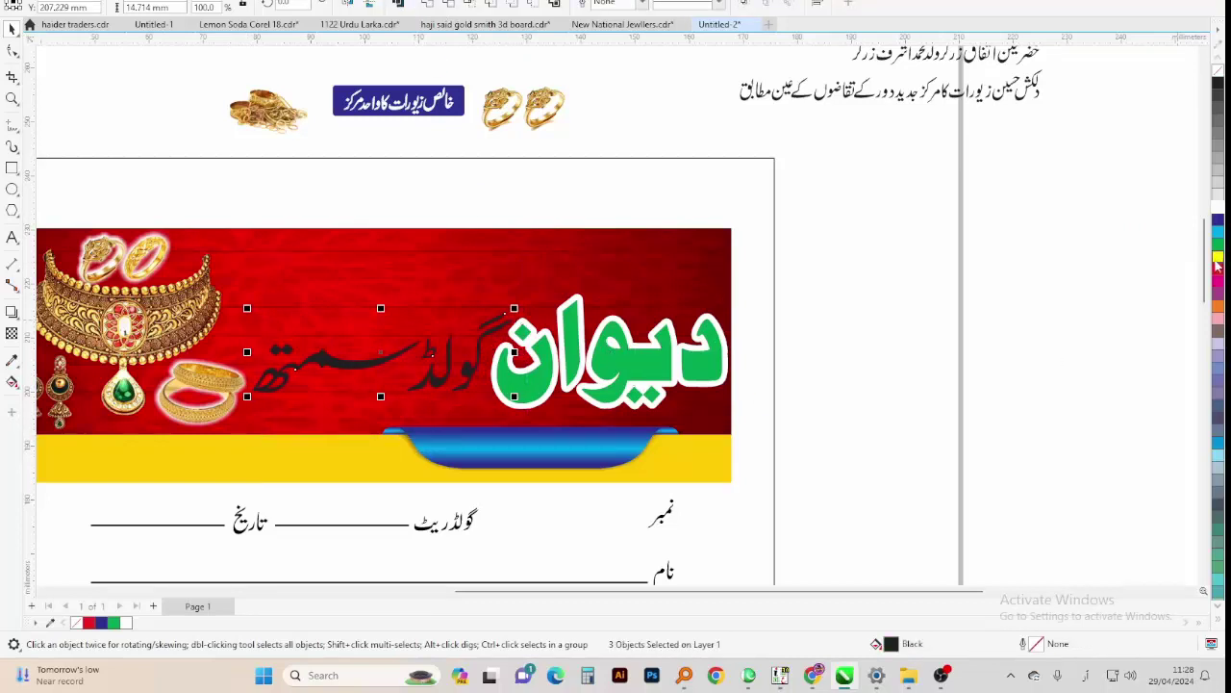
left_click(1216, 267)
key("F12")
type("3")
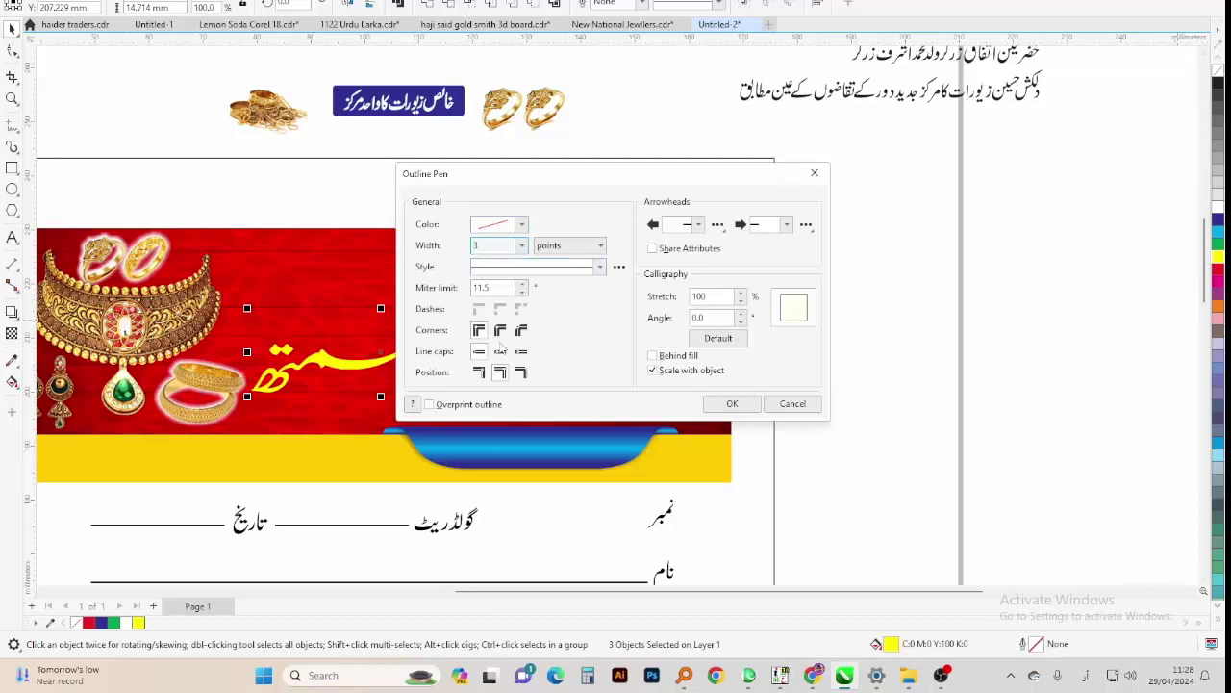
left_click(500, 351)
left_click(520, 373)
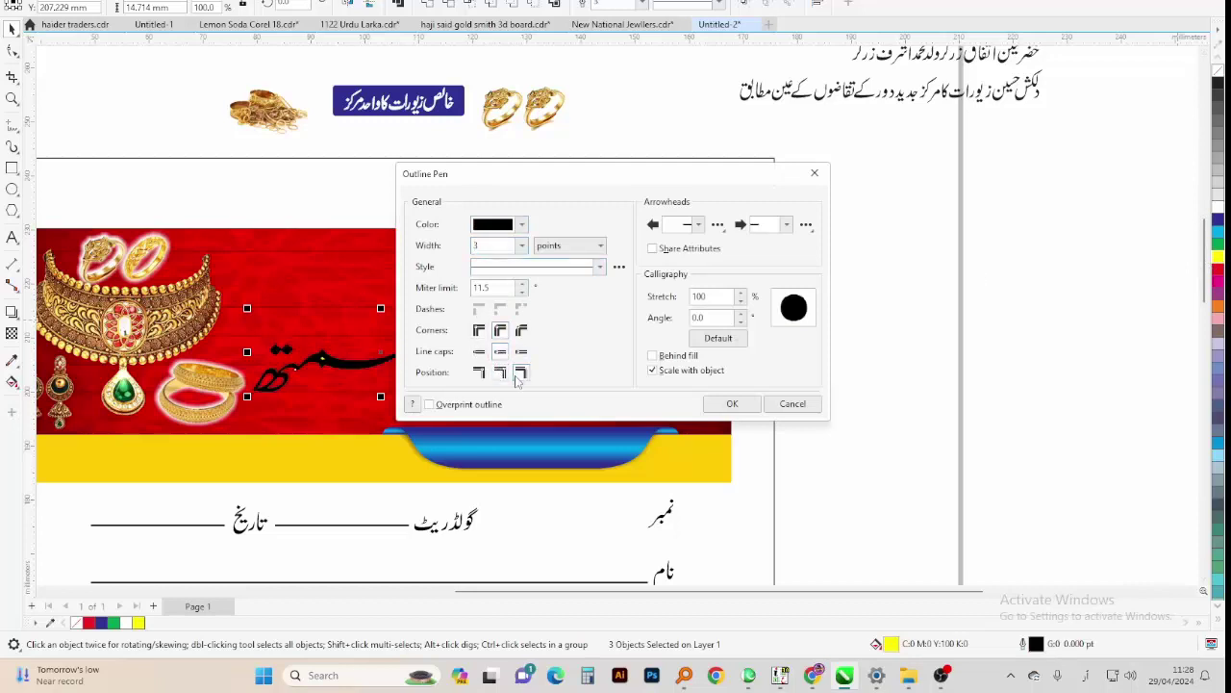
left_click(661, 359)
left_click(500, 374)
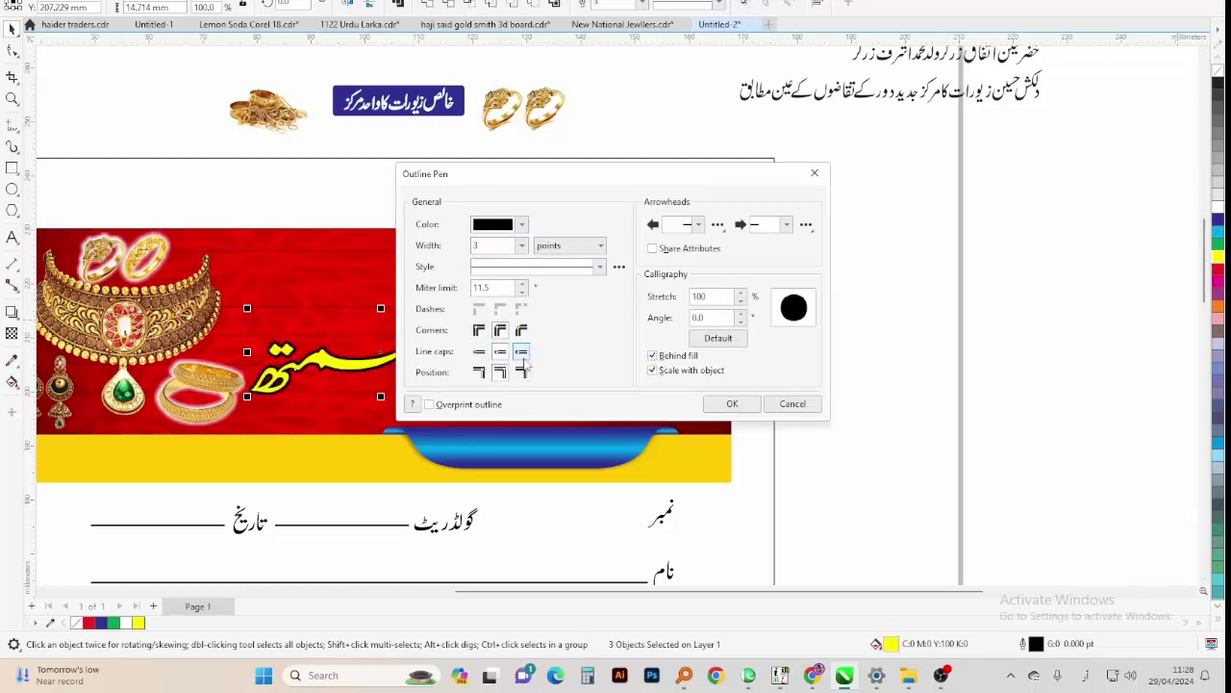
left_click(732, 404)
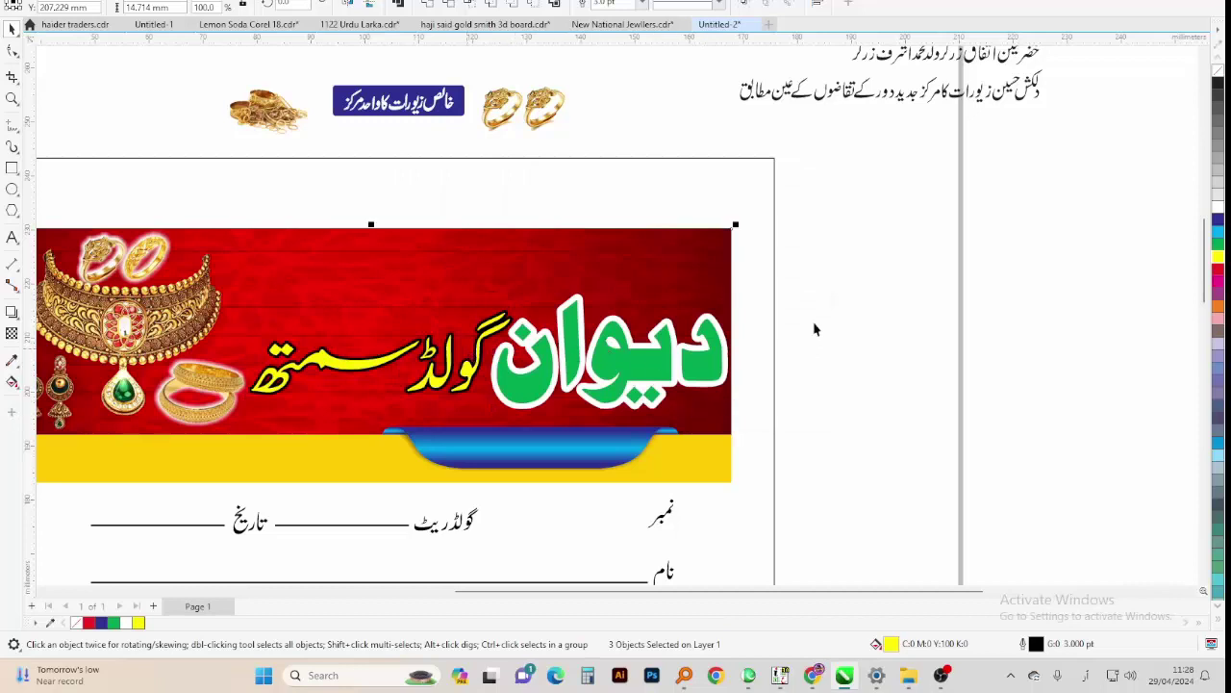
scroll(308, 426, "down", 1)
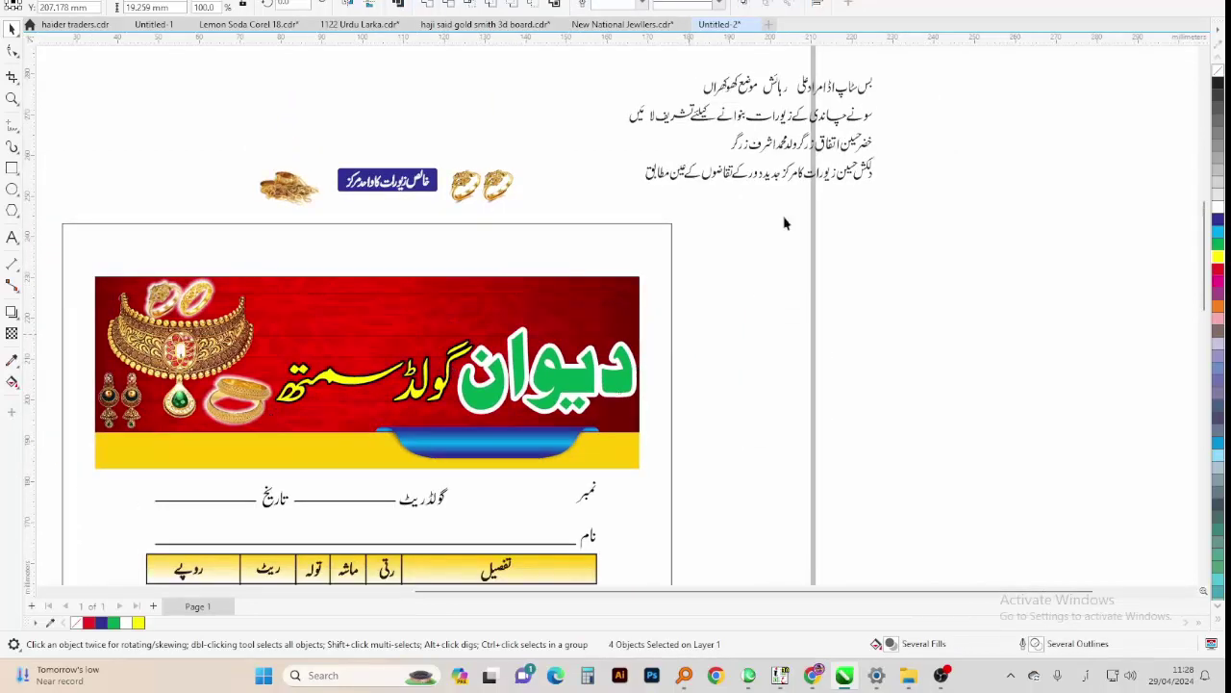
Move the fourth Urdu line to the banner's top in white with a black outline behind fill
left_click(885, 113)
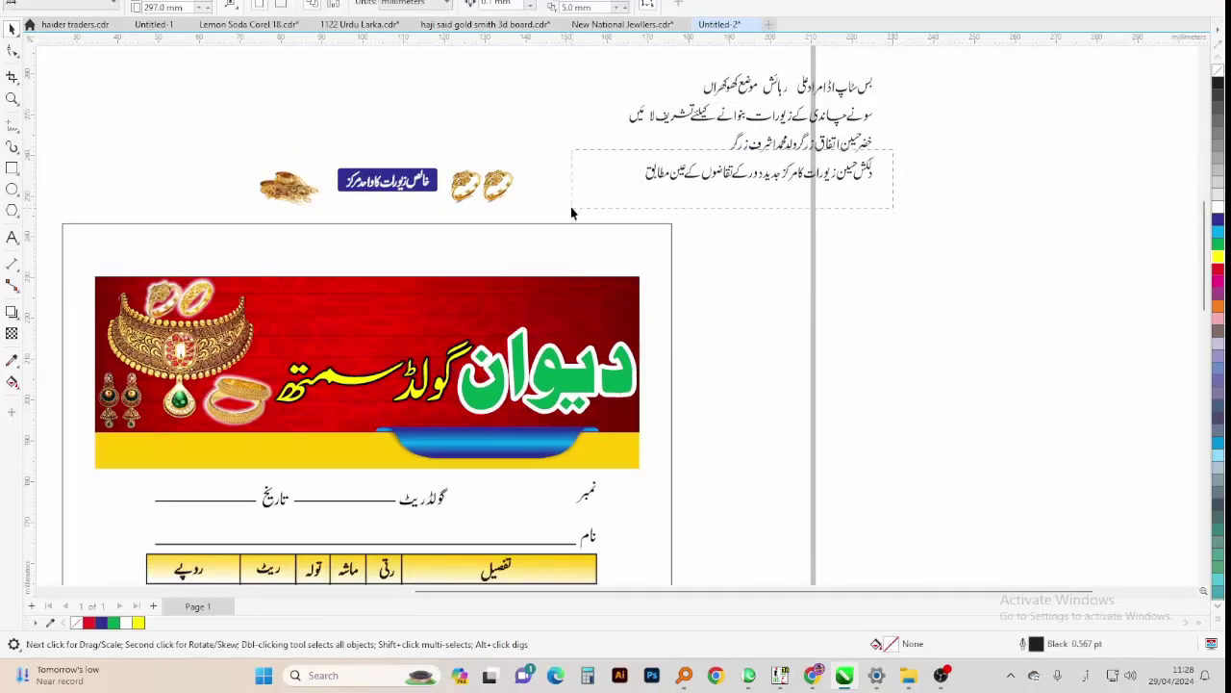
left_click_drag(572, 212, 569, 212)
left_click_drag(672, 191, 427, 320)
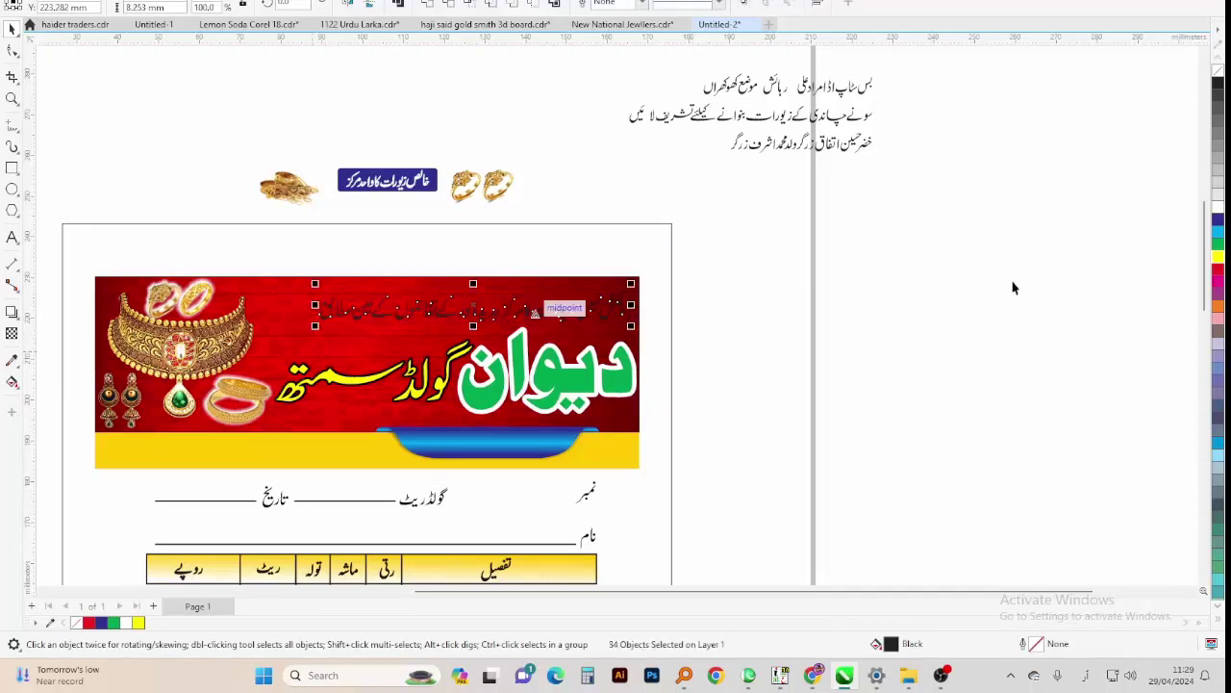
left_click(1218, 206)
key("F12")
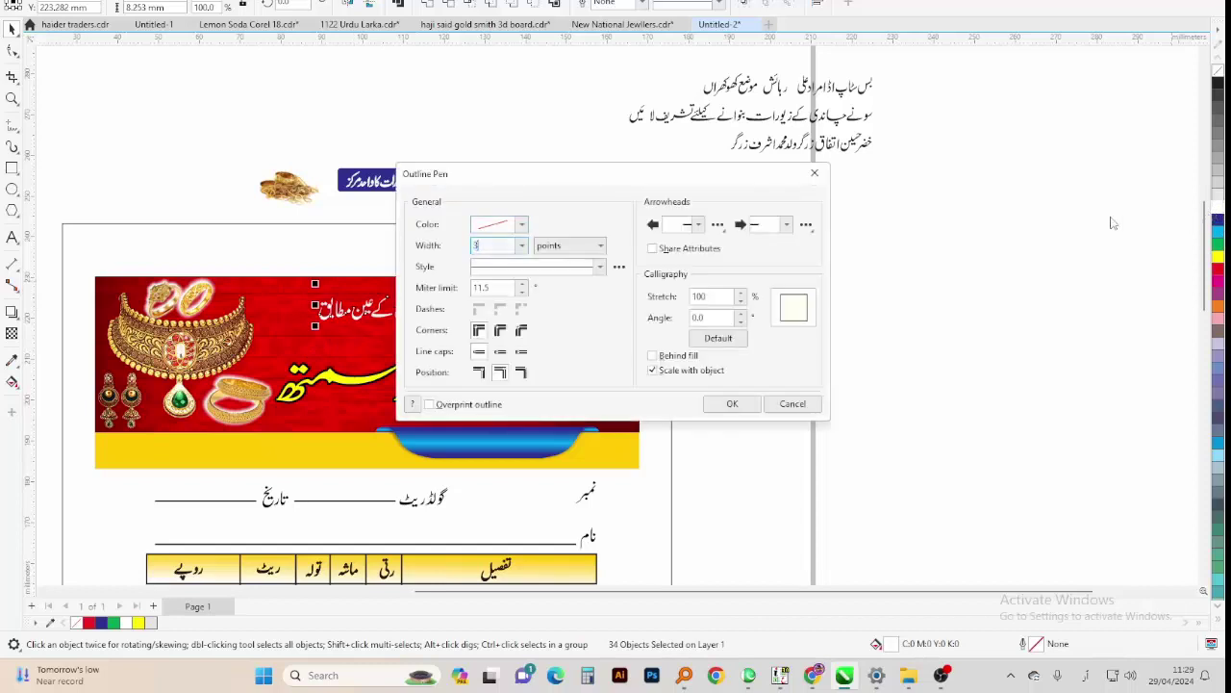
left_click(500, 330)
left_click(500, 351)
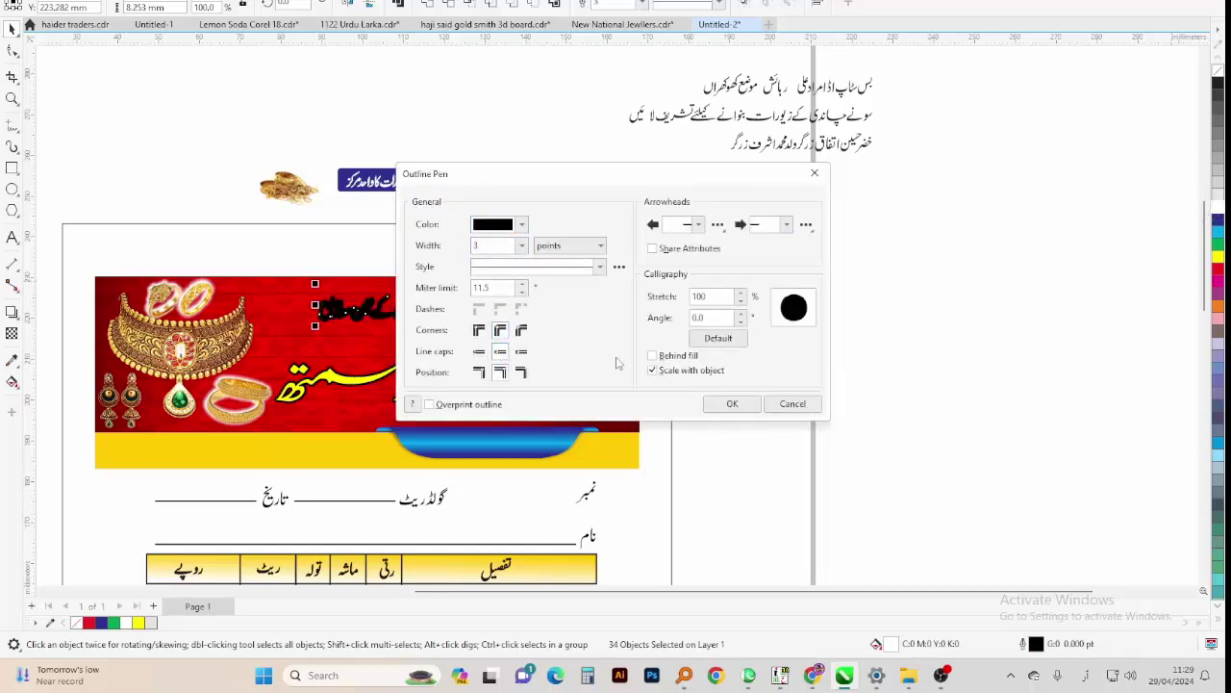
left_click(653, 355)
left_click(728, 404)
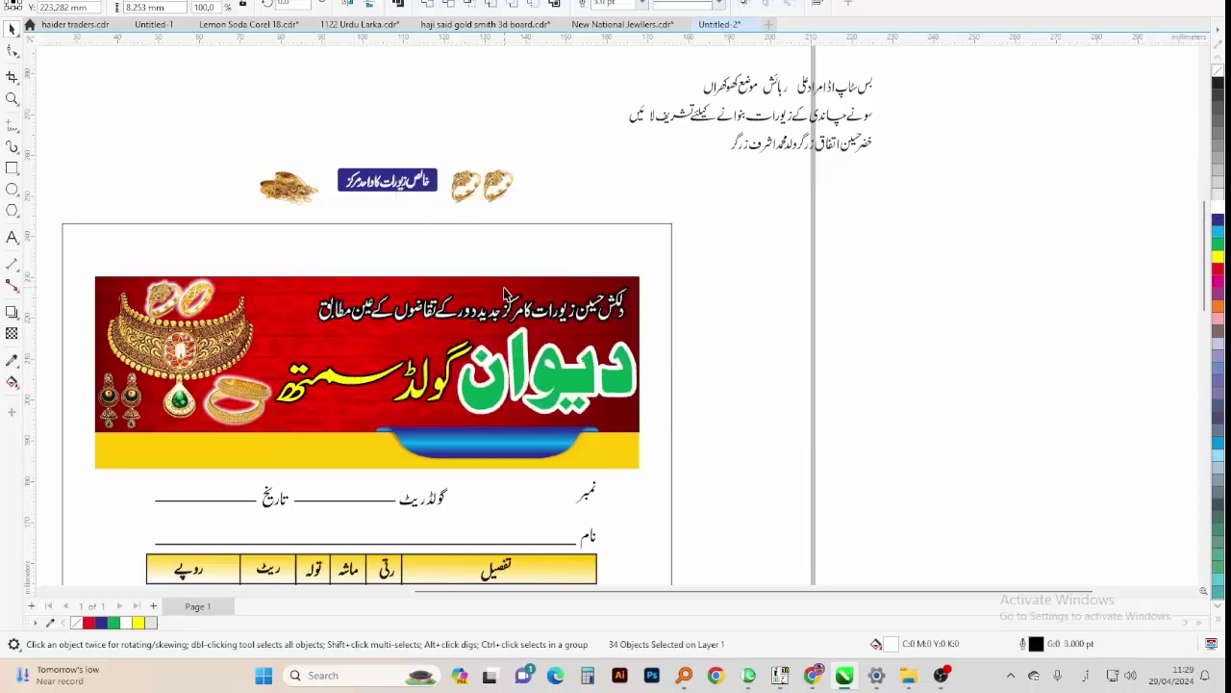
Combine the tagline pieces into one curve with Ctrl+L and enlarge it slightly leftward
left_click(603, 308)
left_click_drag(643, 273, 286, 341)
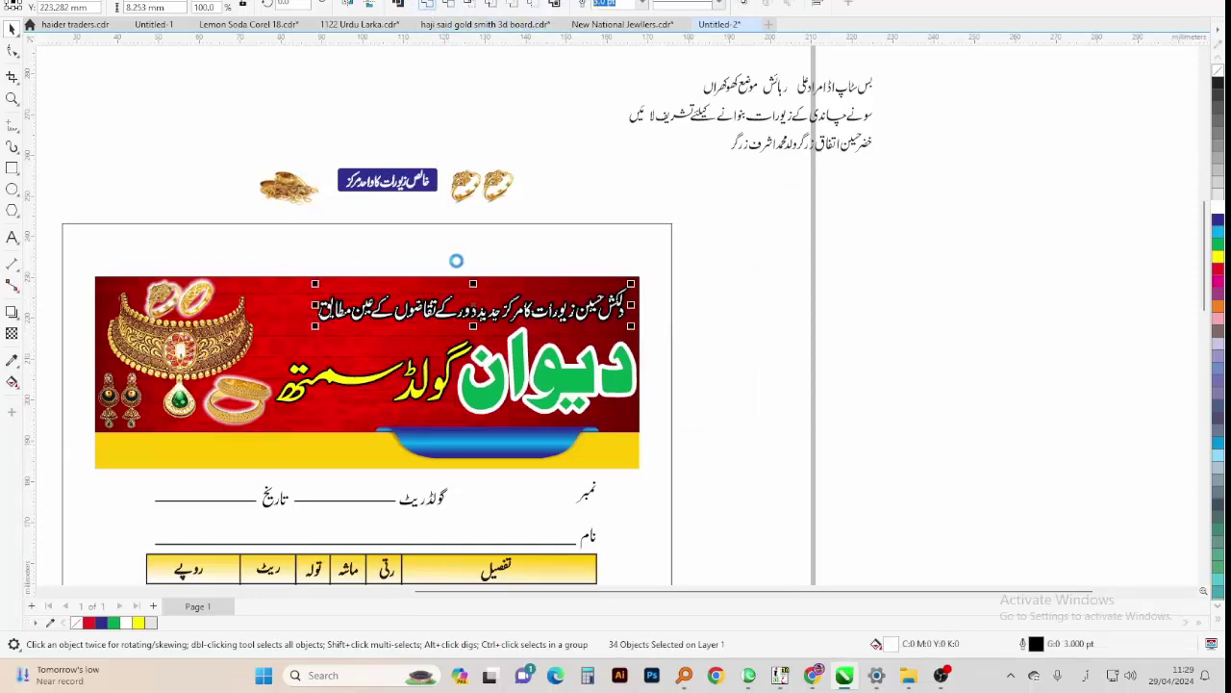
scroll(456, 261, "up", 2)
key("ctrl+l")
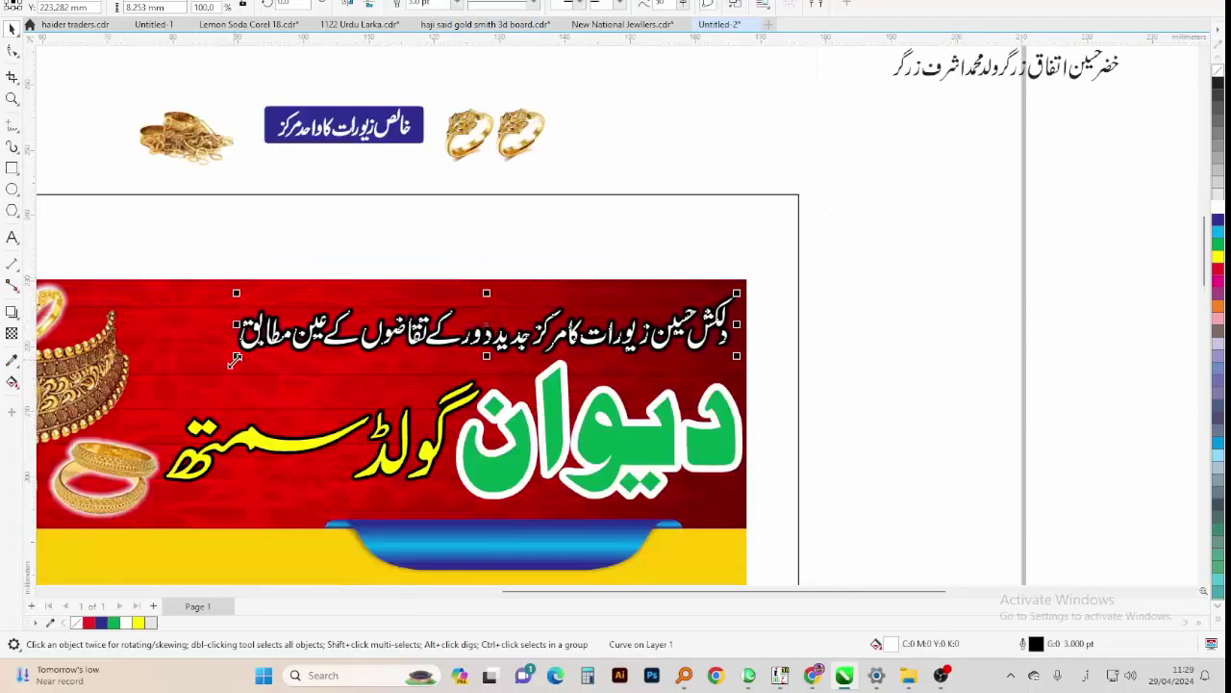
left_click_drag(236, 358, 226, 360)
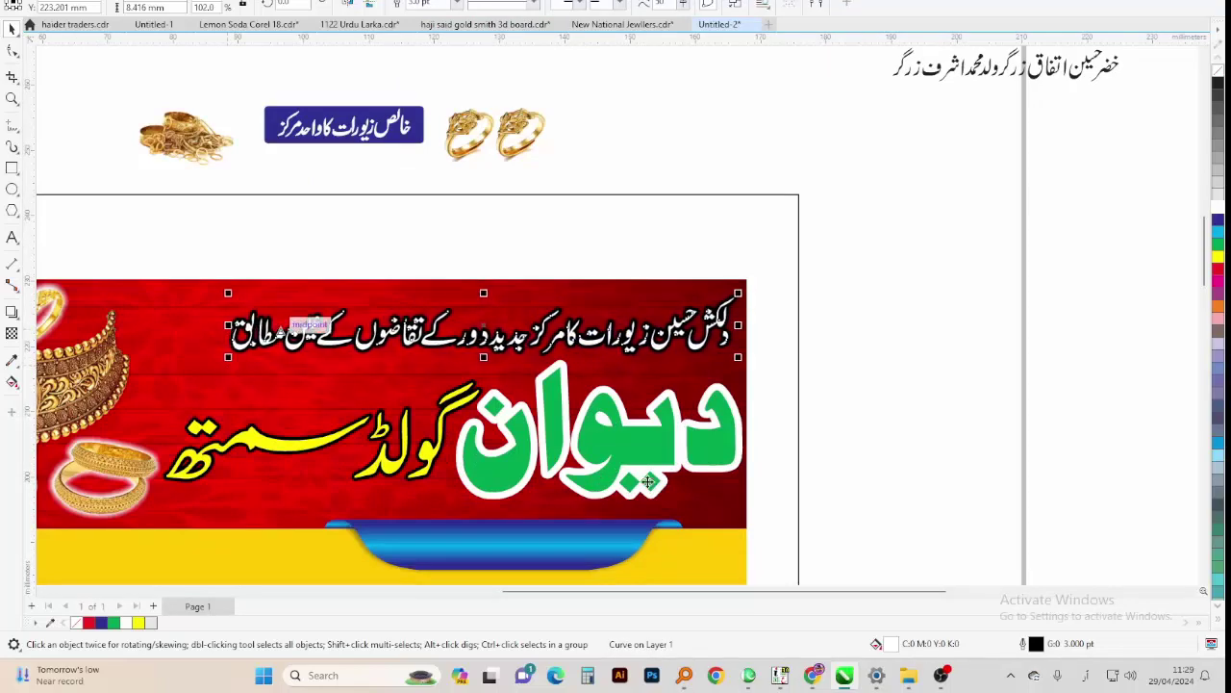
left_click(844, 440)
scroll(905, 413, "down", 2)
scroll(345, 375, "up", 3)
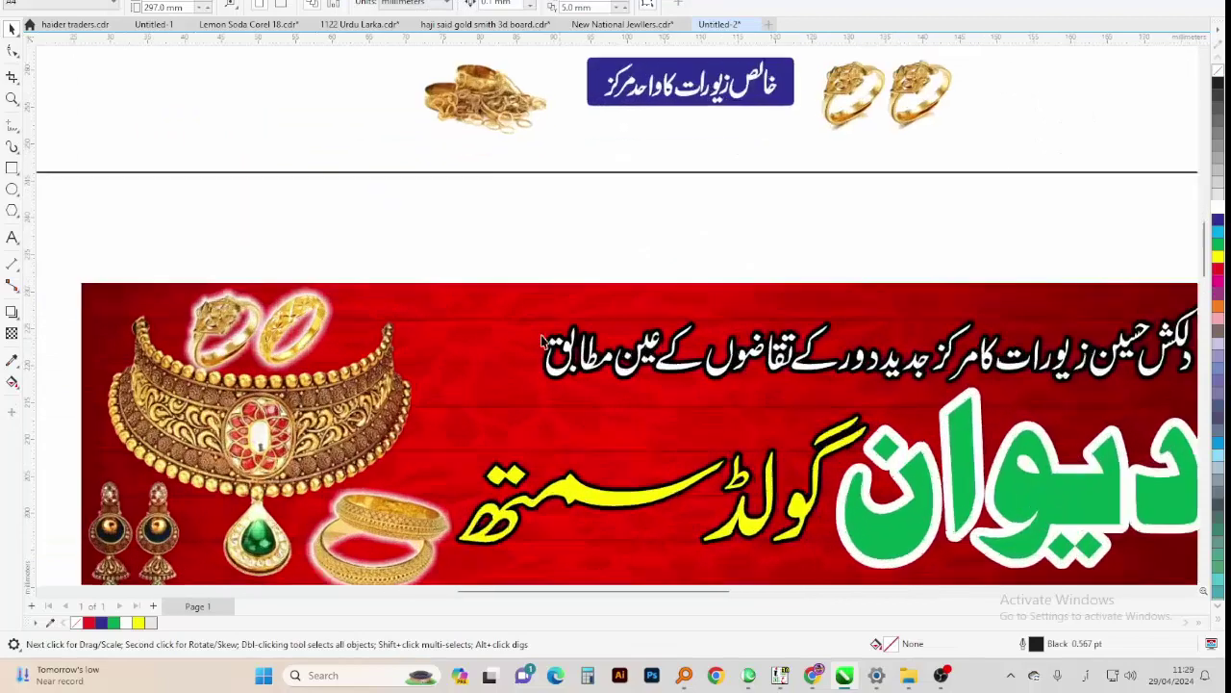
Draw a white rectangle with slightly rounded corners on the banner's upper left
key("F6")
scroll(510, 348, "up", 2)
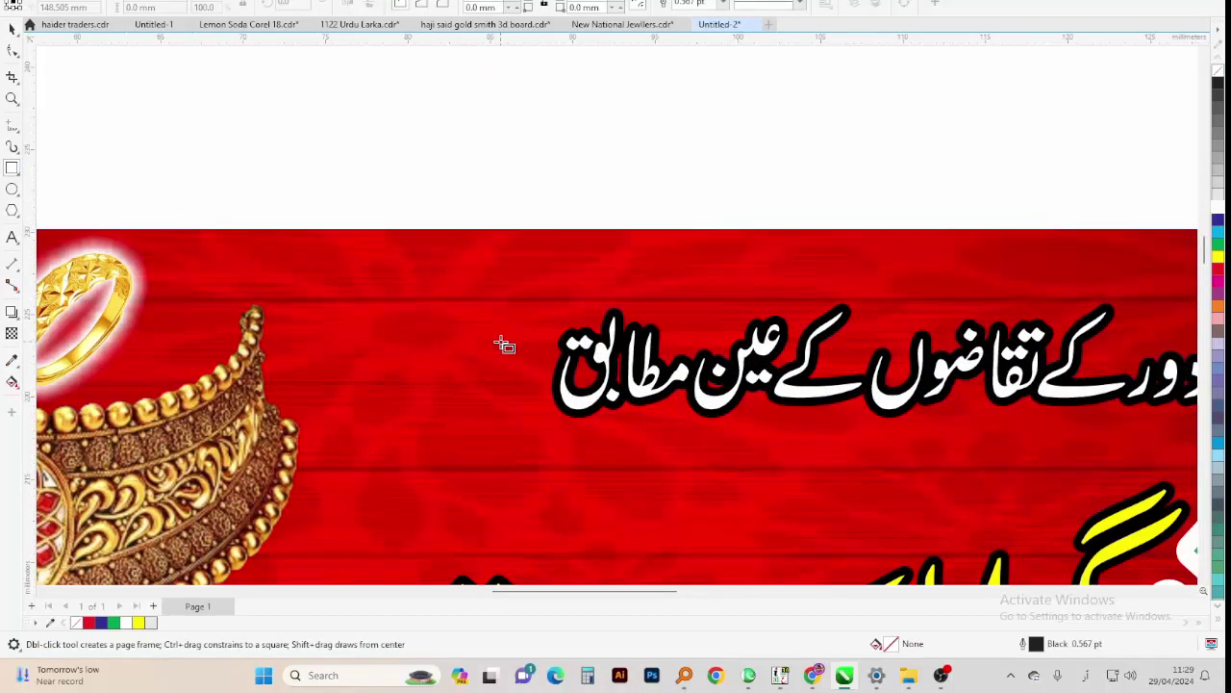
left_click_drag(305, 302, 539, 426)
key("F10")
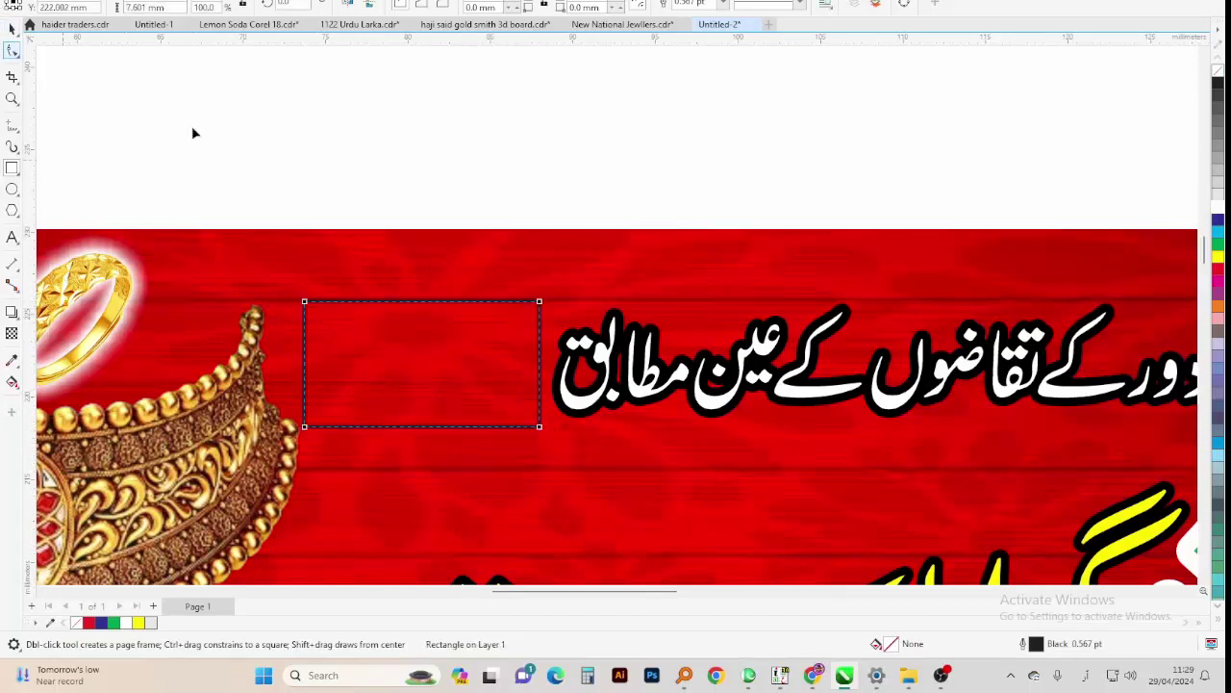
left_click_drag(306, 302, 315, 305)
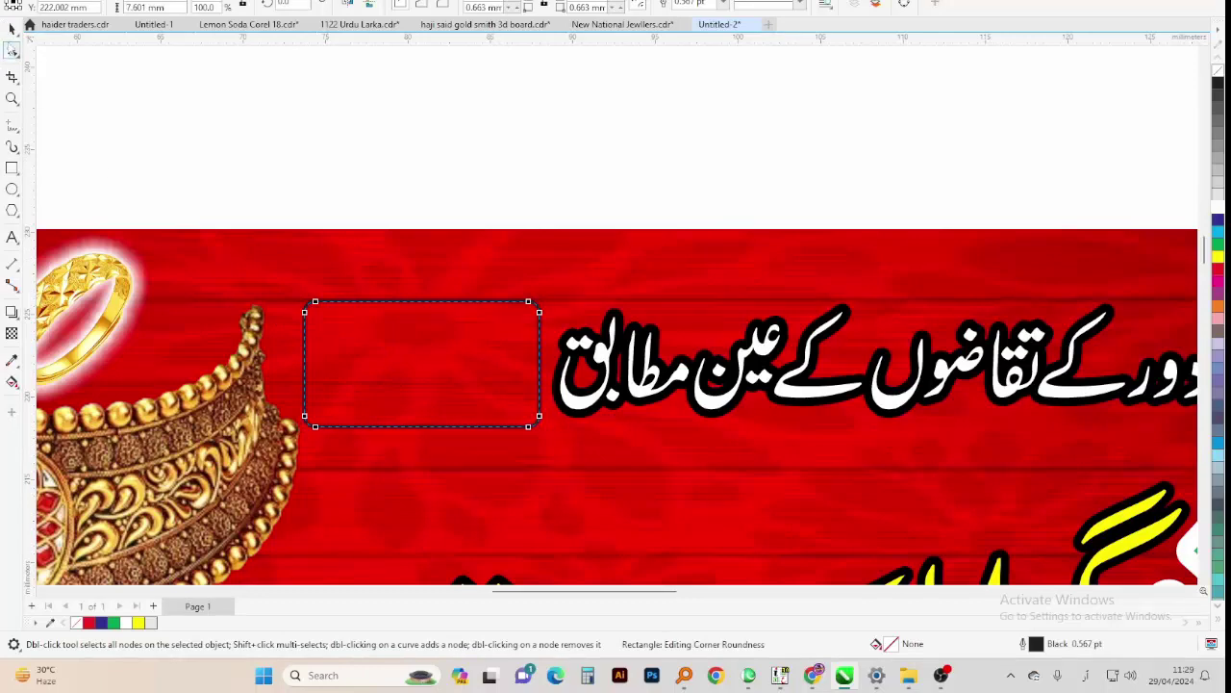
key("space")
left_click(1219, 209)
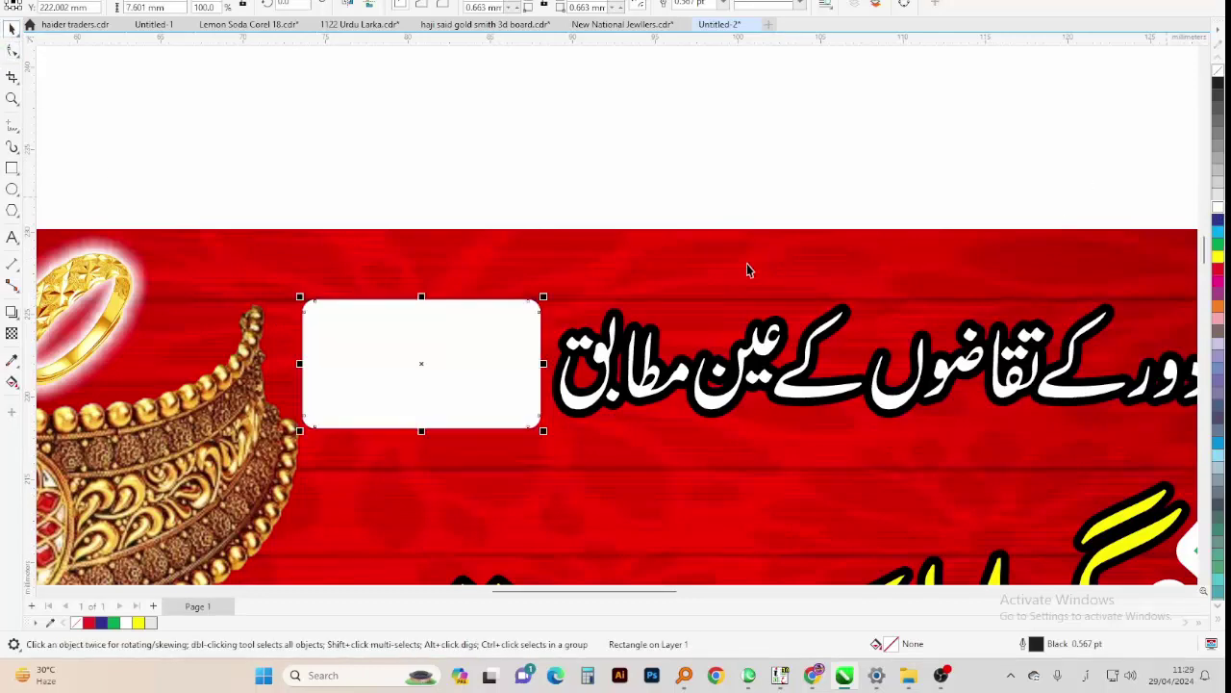
scroll(746, 266, "down", 3)
Narrow the Urdu tagline from its left and widen the white box toward it
left_click(642, 324, "shift")
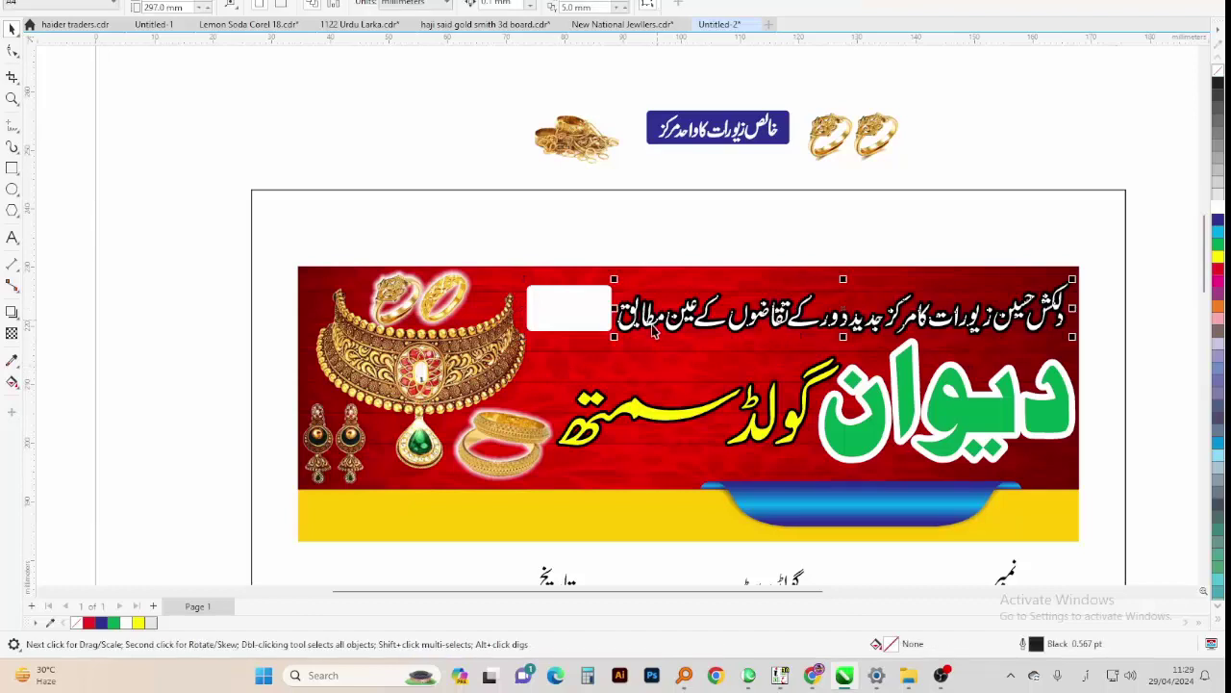
left_click_drag(618, 340, 638, 338)
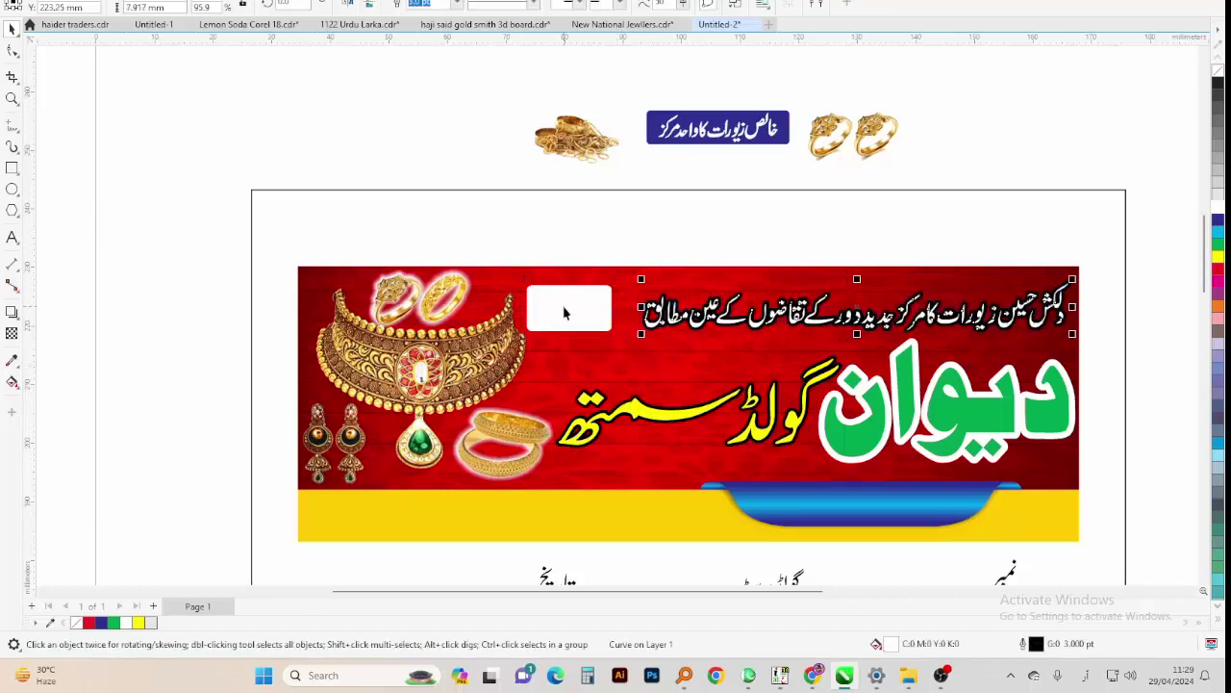
left_click(581, 315)
key("Right")
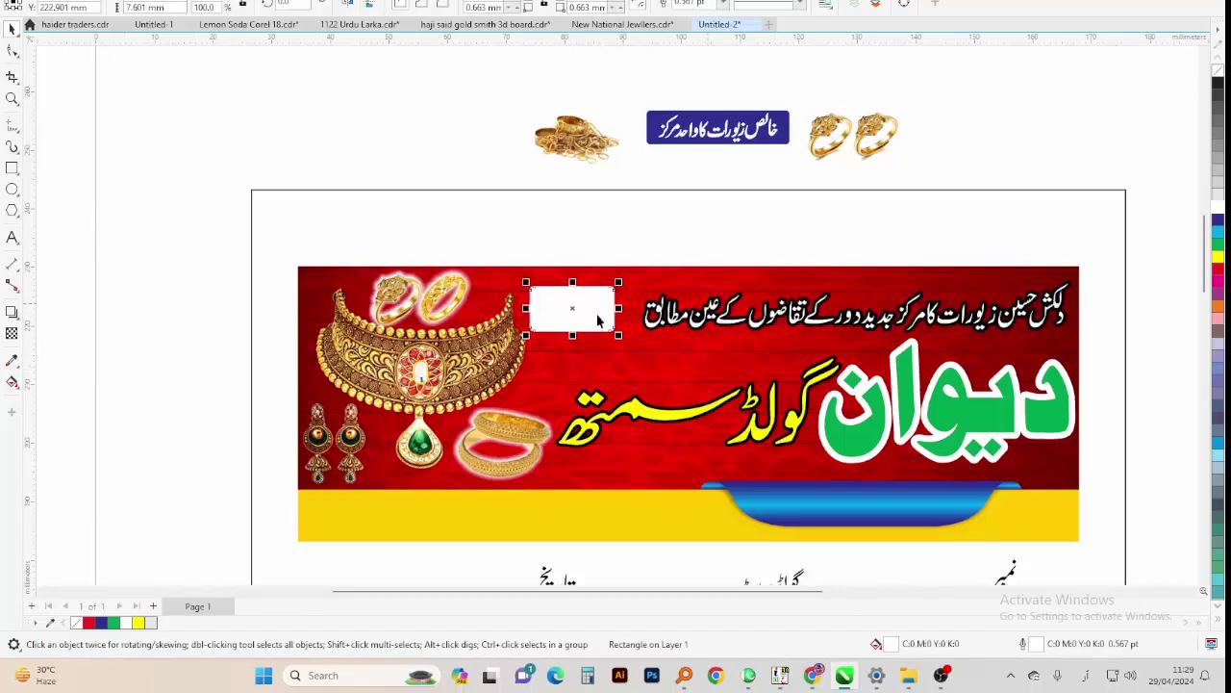
scroll(626, 312, "up", 2)
left_click_drag(605, 310, 629, 310)
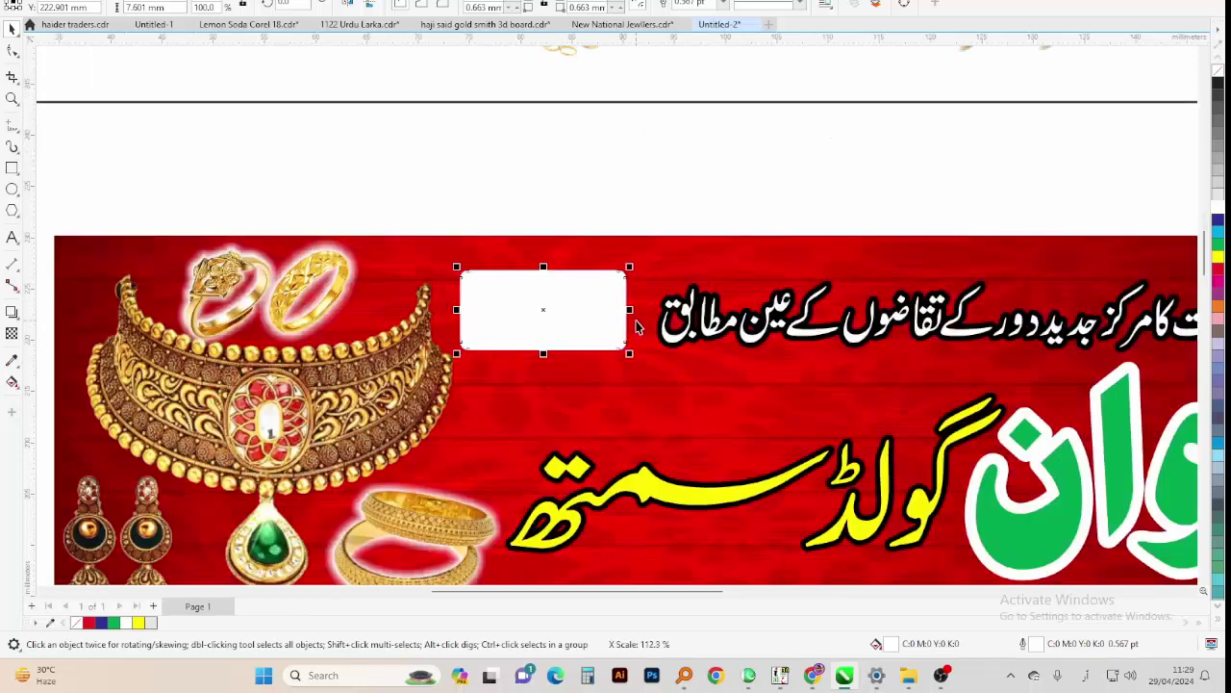
Add bold text 'ISKR' above the banner
left_click(13, 237)
left_click(236, 234)
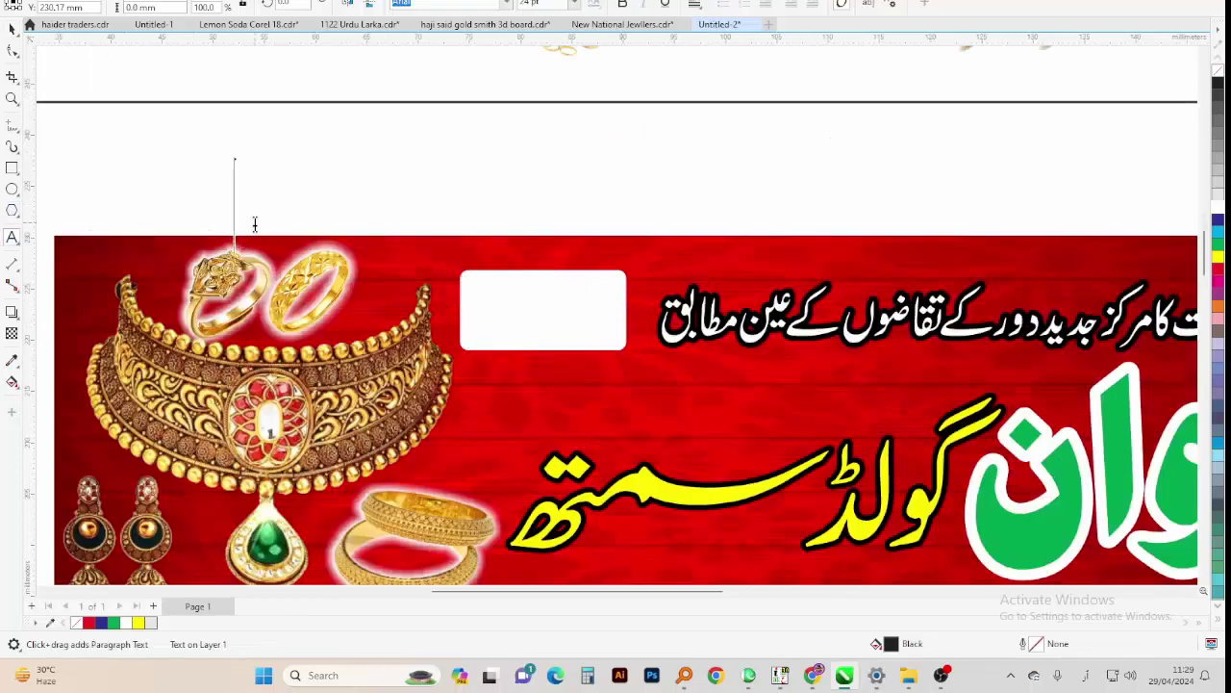
type("ی")
type("IS")
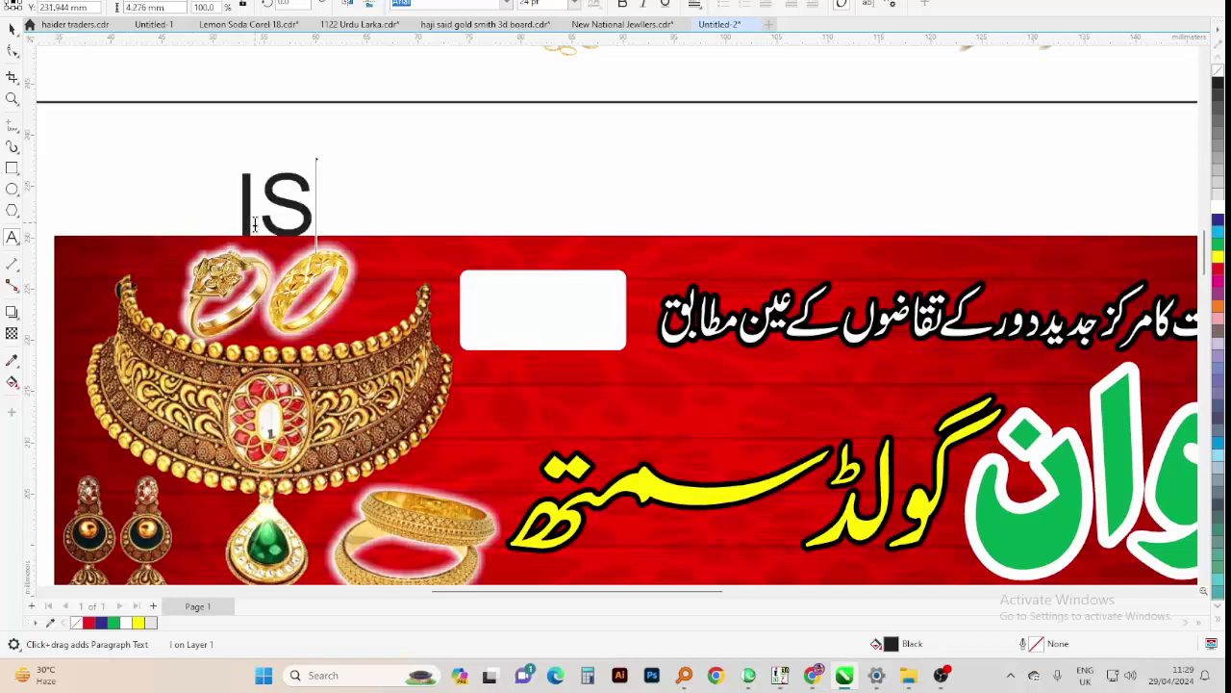
type("KR")
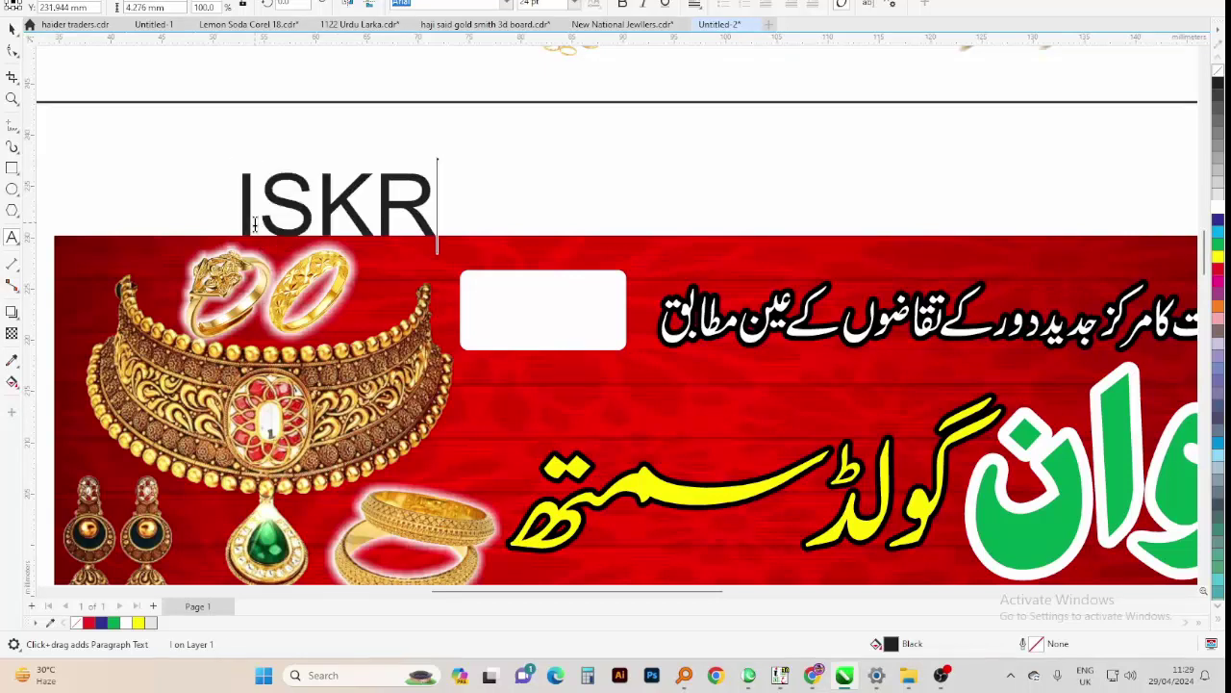
key("Escape")
key("space")
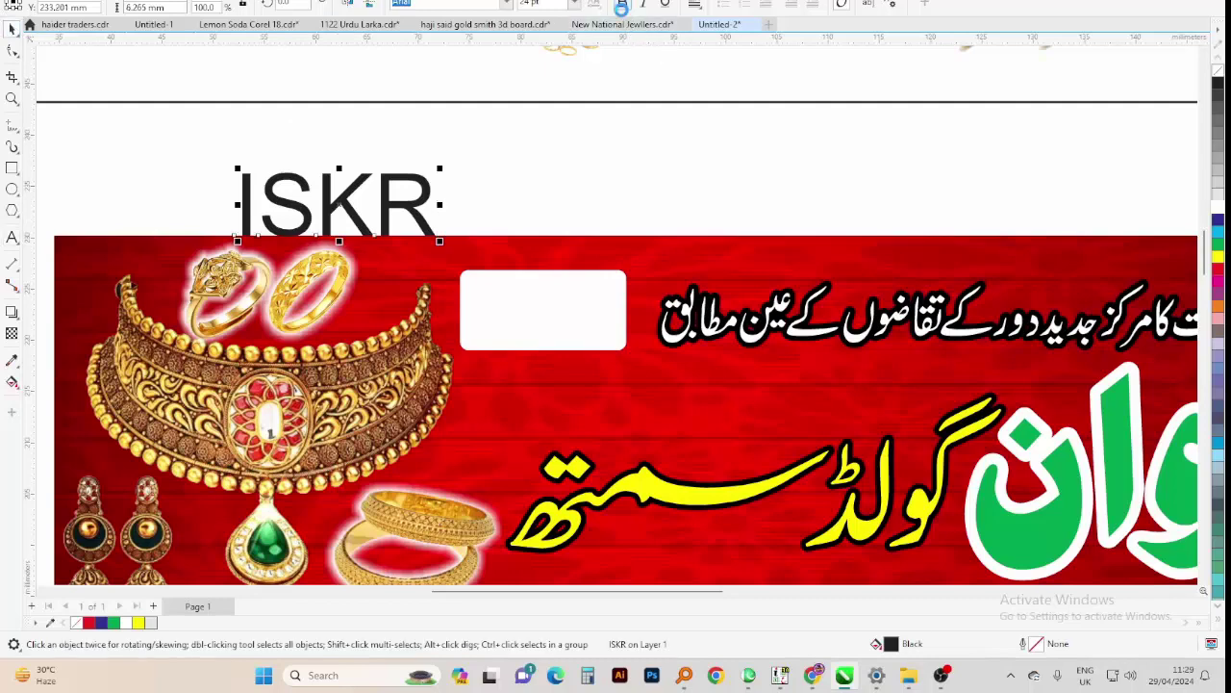
key("ctrl+b")
Scale ISKR into the white box, align them, and shorten the box from the bottom
left_click_drag(443, 231, 558, 281)
scroll(559, 250, "up", 2)
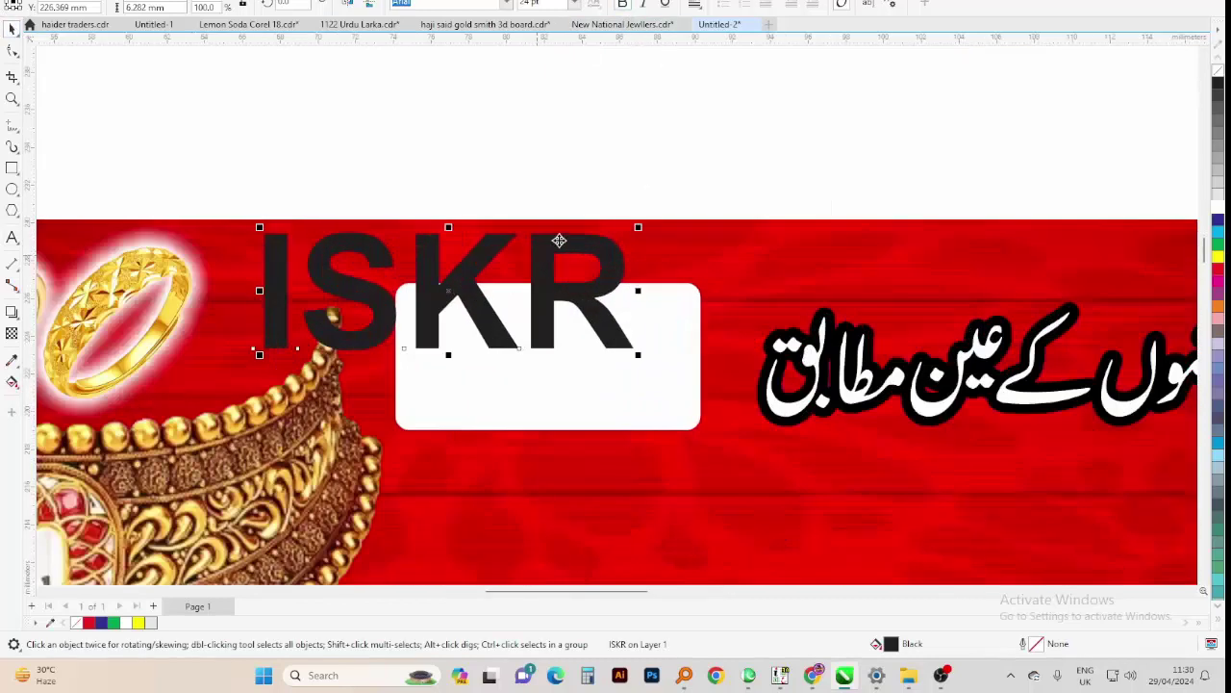
left_click_drag(641, 227, 596, 241)
left_click(642, 318, "shift")
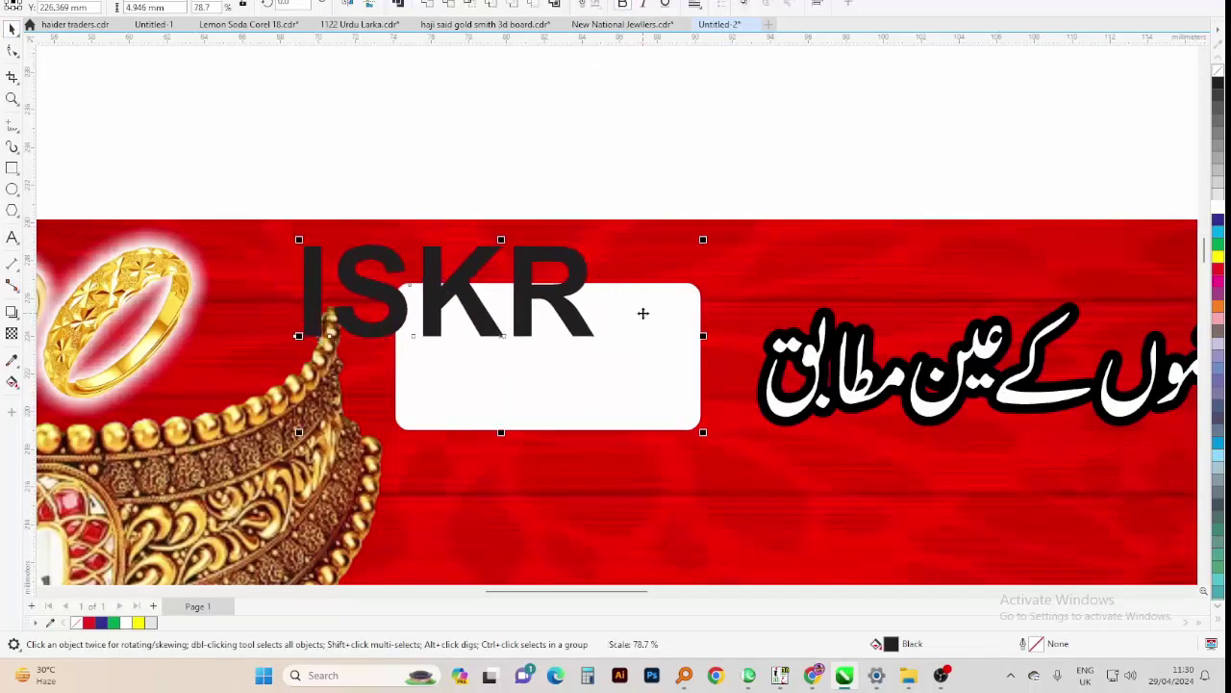
key("e")
key("c")
left_click(505, 375)
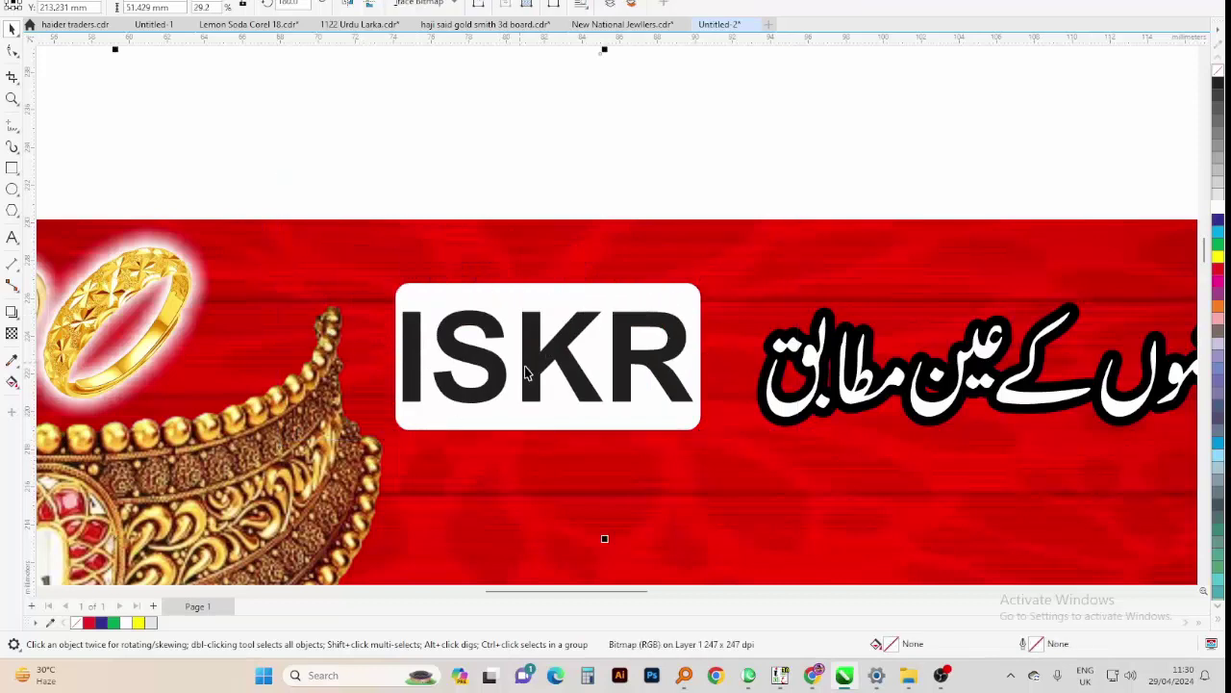
left_click_drag(548, 432, 548, 419)
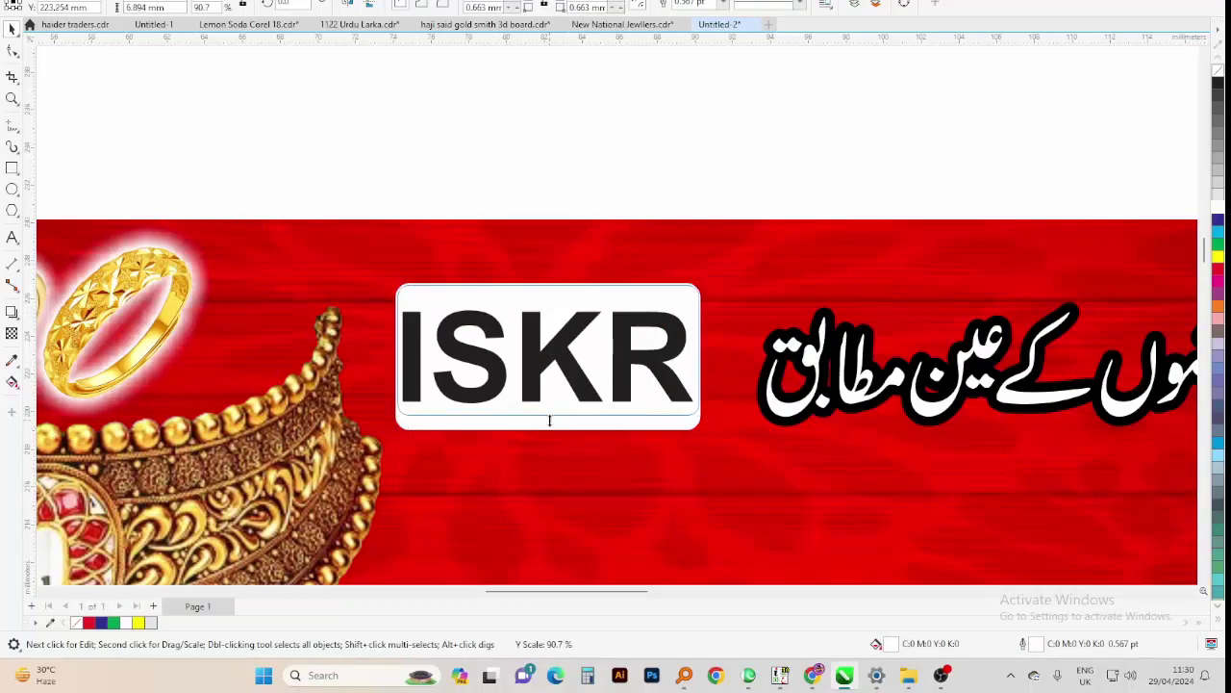
Centre ISKR in its white box, group them, and select the text inside the group
left_click_drag(289, 472, 767, 260)
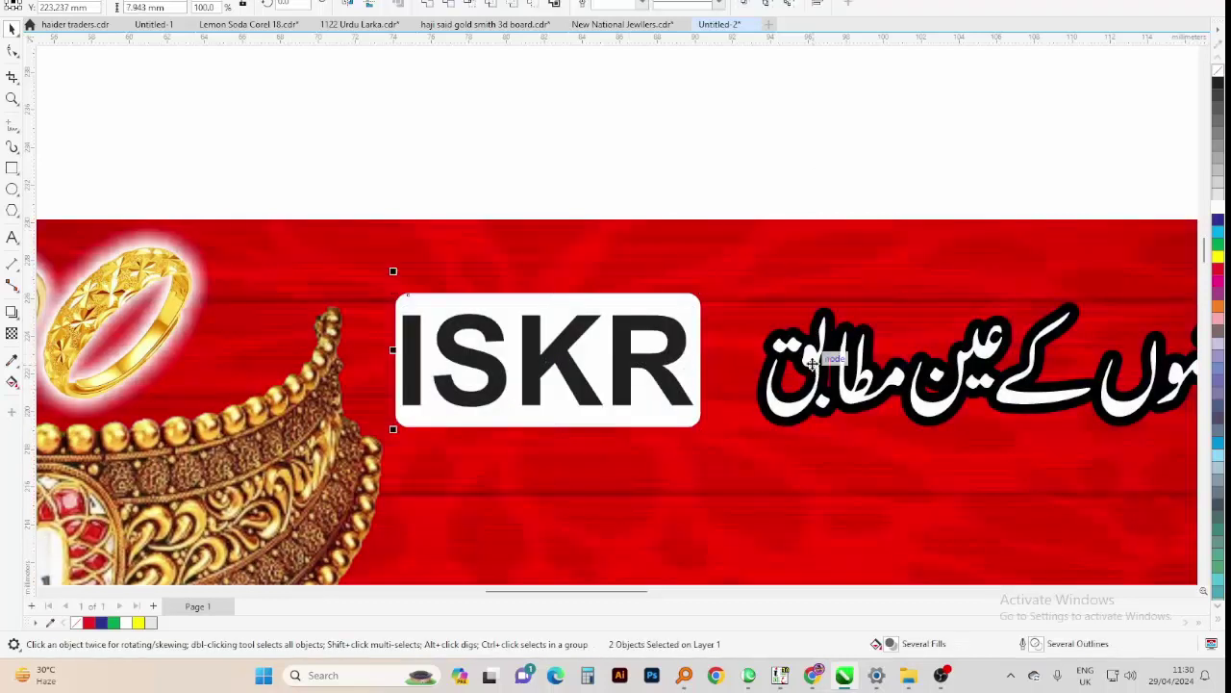
key("e")
key("ctrl+g")
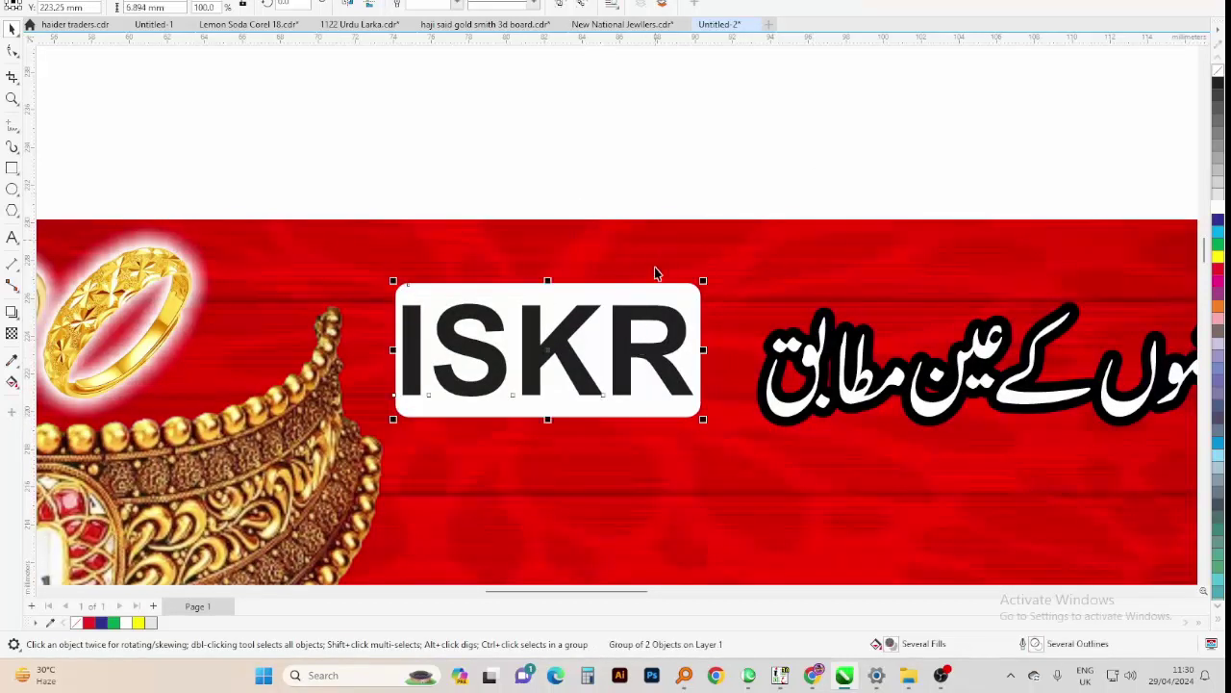
left_click(624, 344, "ctrl")
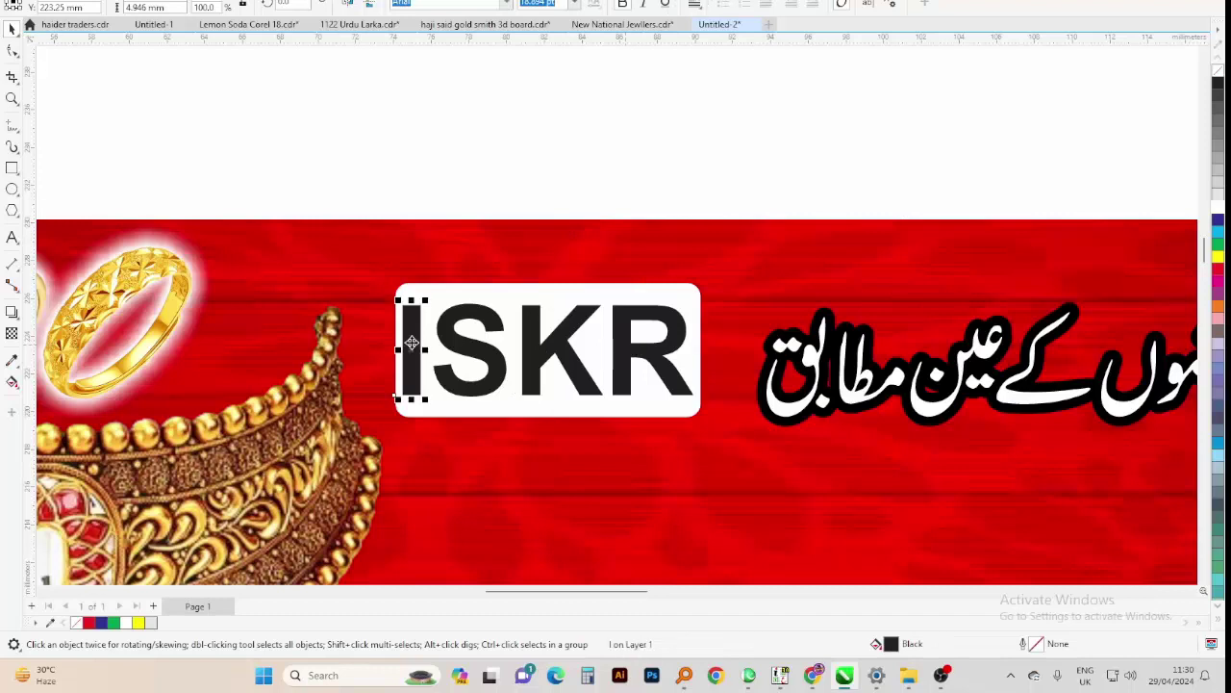
Colour the letters I and K green, S purple and R dark blue
left_click(1218, 246)
left_click(448, 336, "ctrl")
left_click(1218, 298)
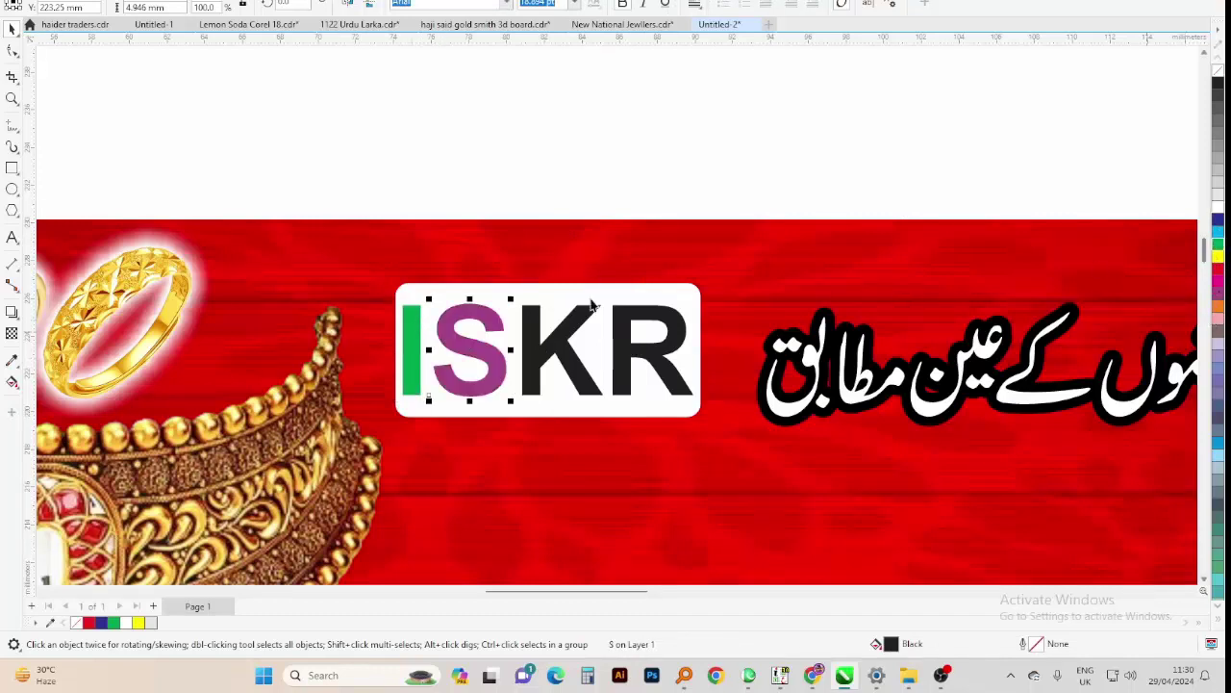
left_click(563, 335, "ctrl")
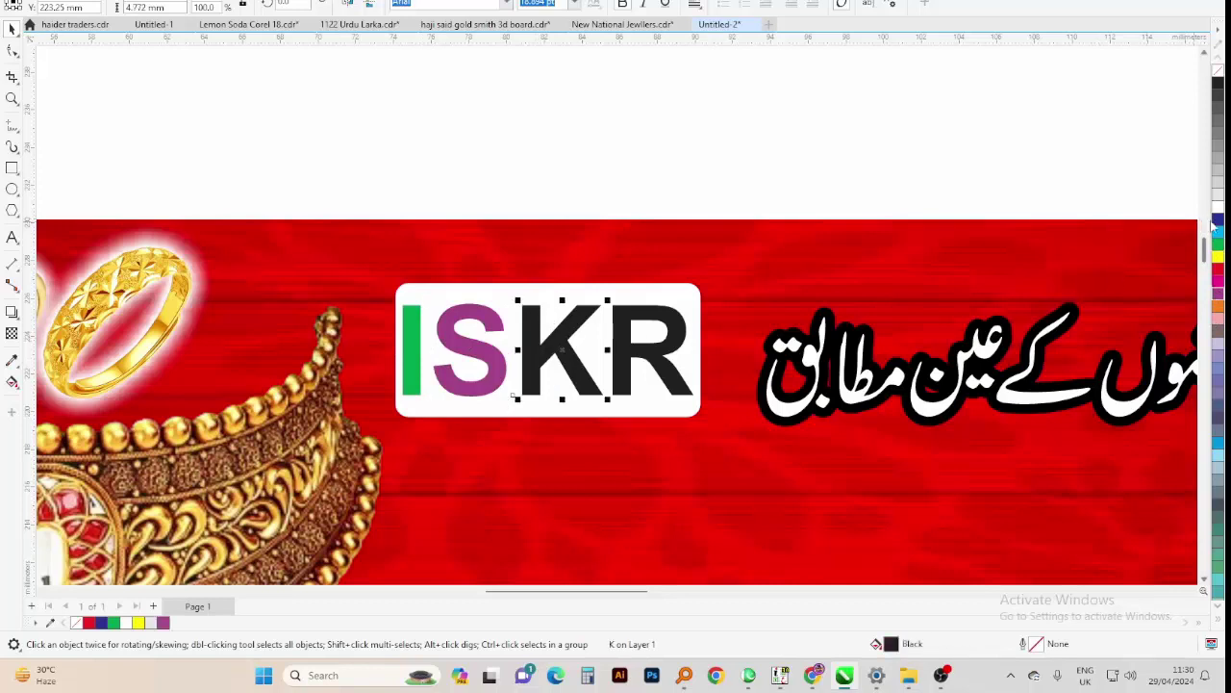
left_click(1217, 252)
left_click(628, 320, "ctrl")
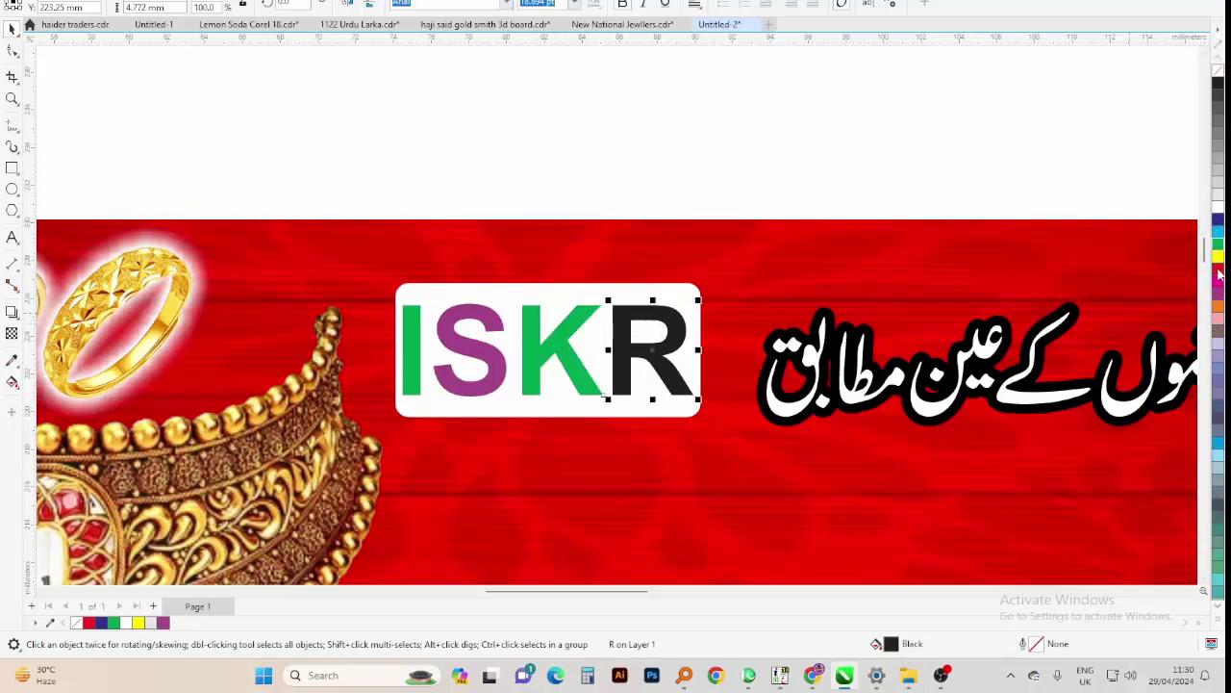
left_click(1219, 223)
Give the S a different purple shade and select the ISKR box with its letters
left_click(456, 347, "ctrl")
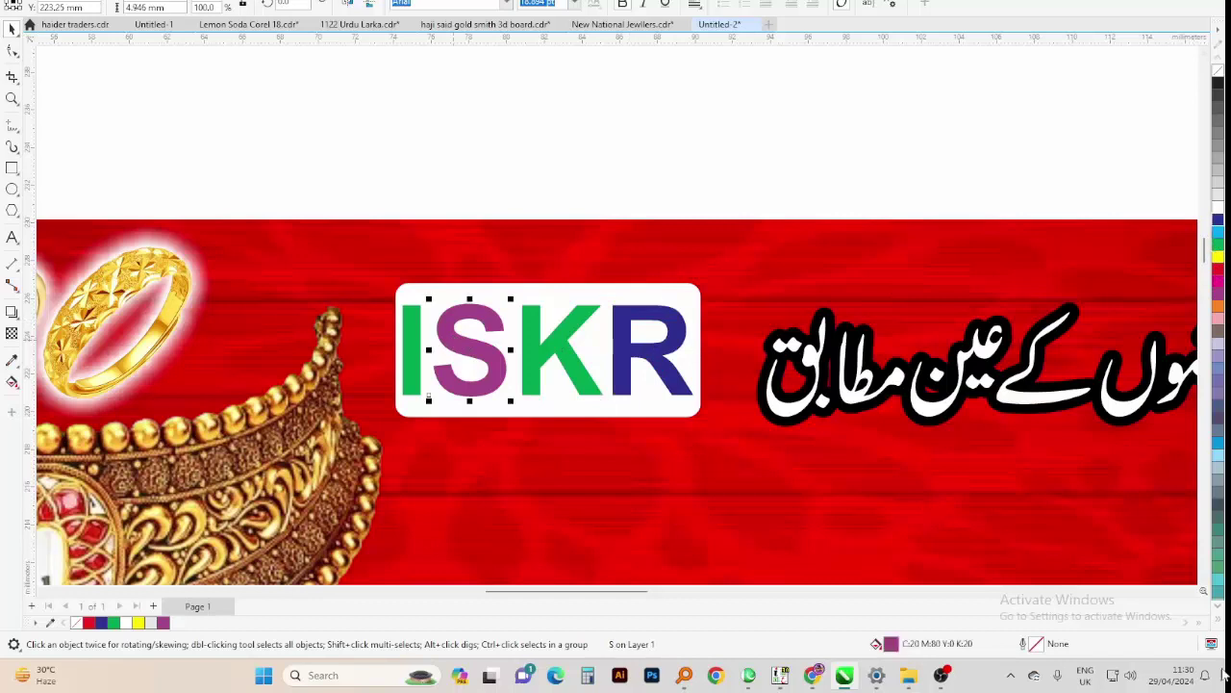
left_click(1219, 630)
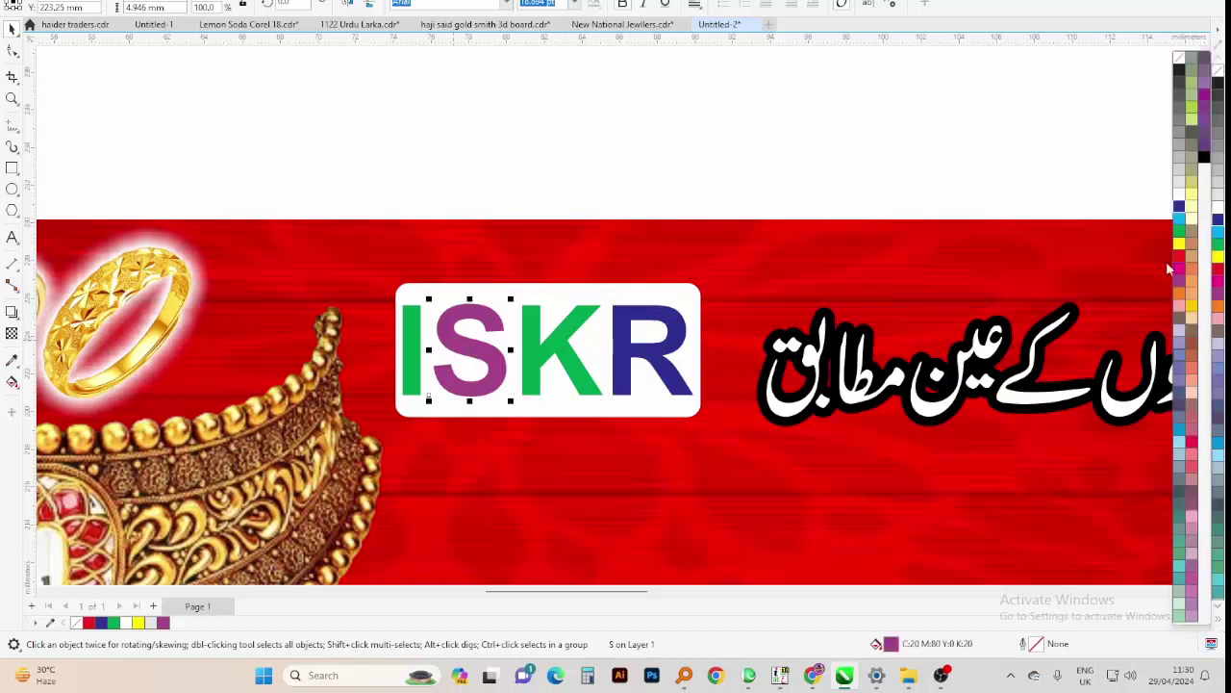
left_click(1211, 101)
left_click_drag(760, 135, 289, 484)
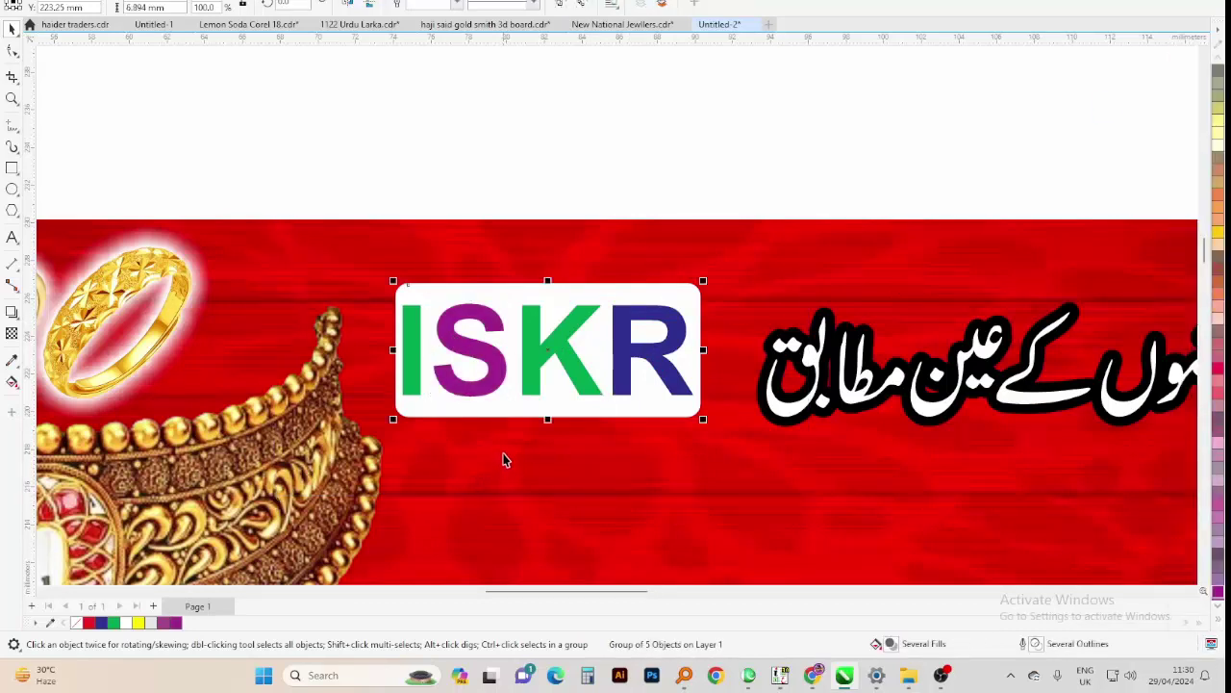
Select the gold jewellery pile picture for the banner under ISKR
scroll(472, 366, "down", 2)
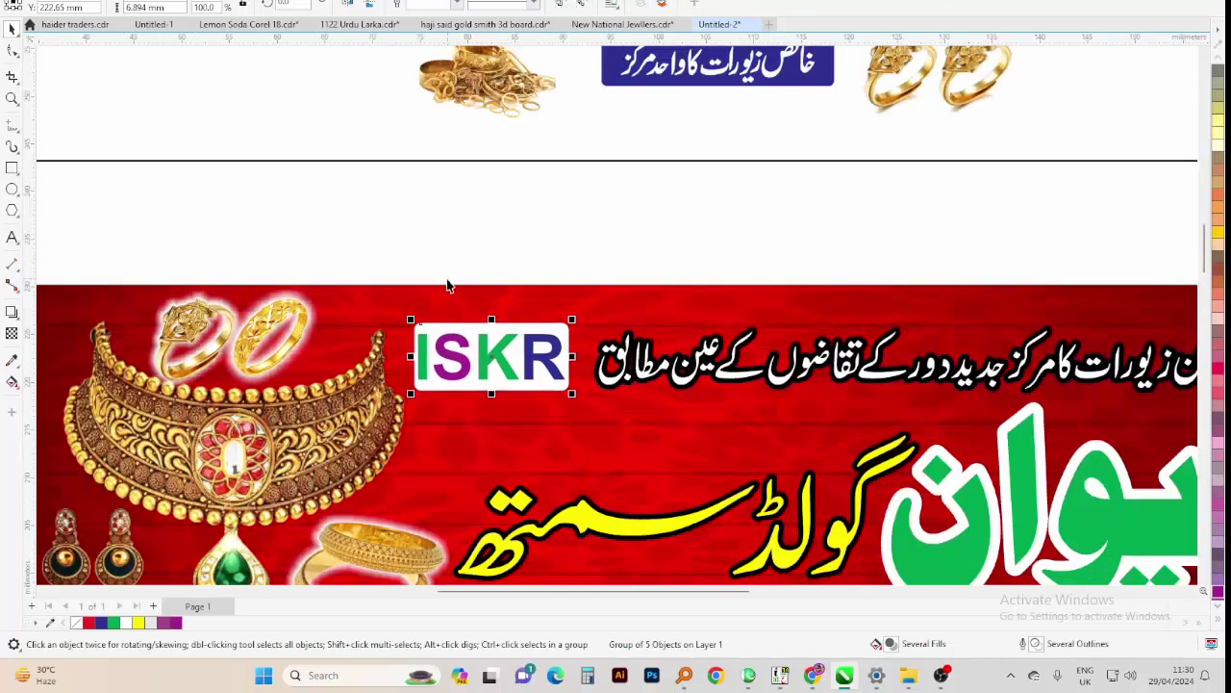
scroll(447, 285, "down", 2)
scroll(750, 164, "down", 2)
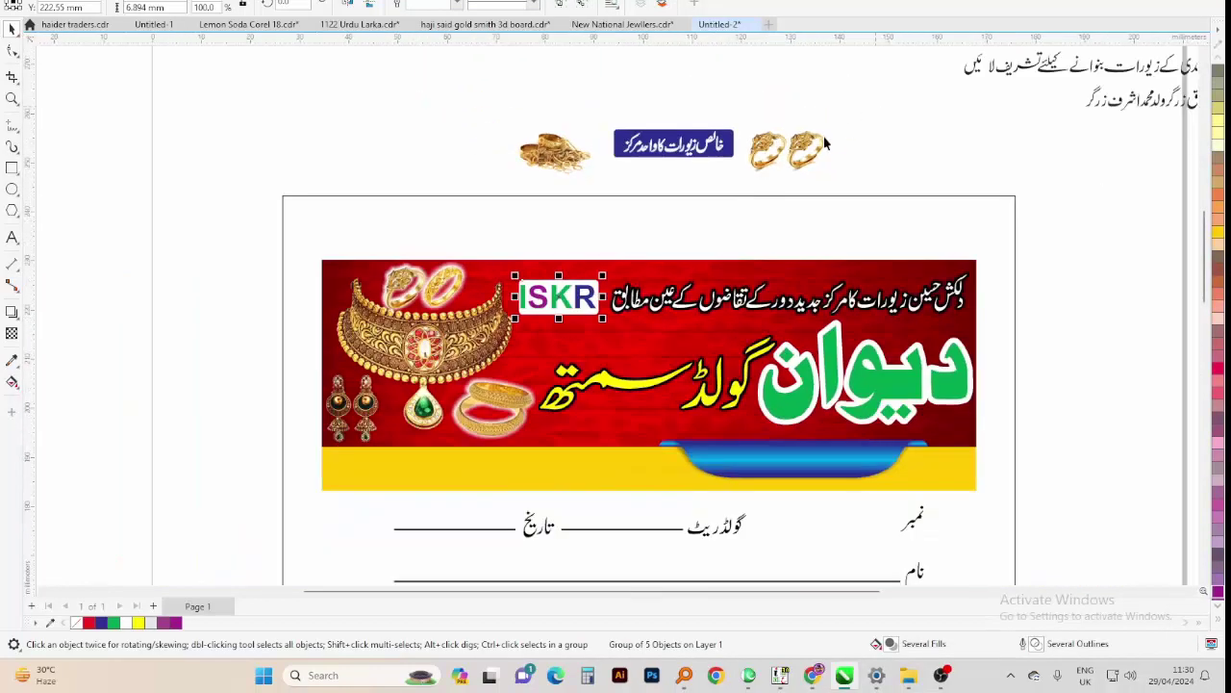
left_click(554, 338)
Delete the leftover blue label and ring pictures above the page
scroll(565, 375, "up", 1)
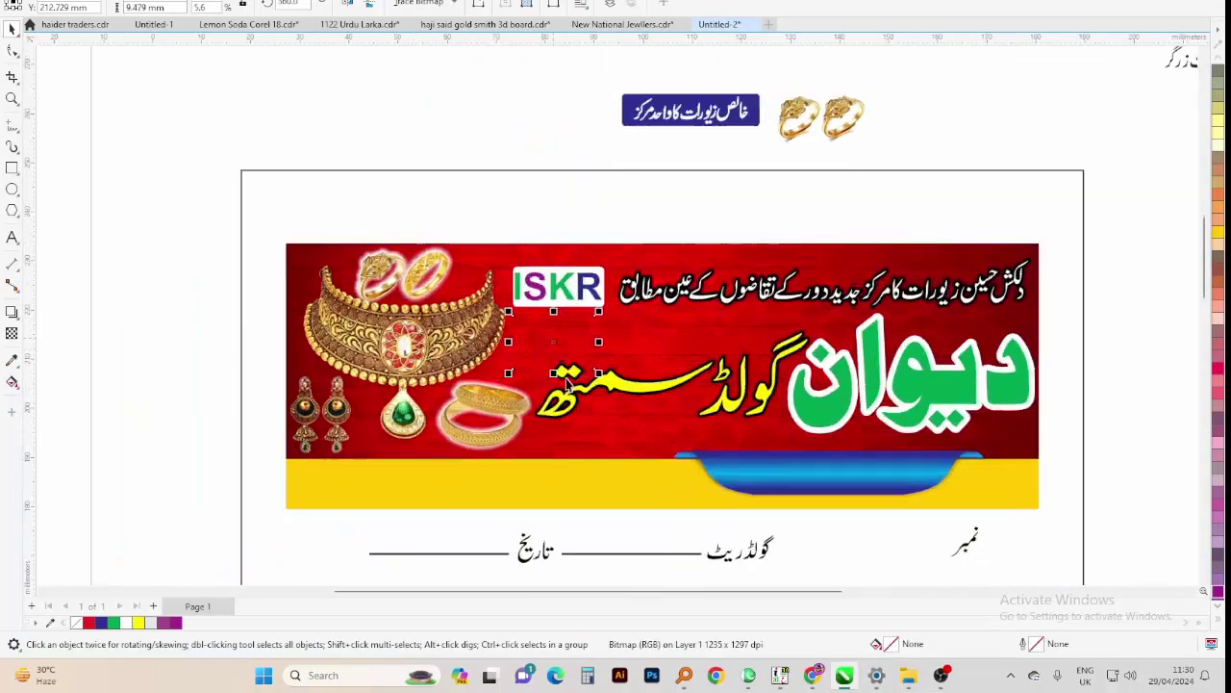
scroll(567, 383, "up", 1)
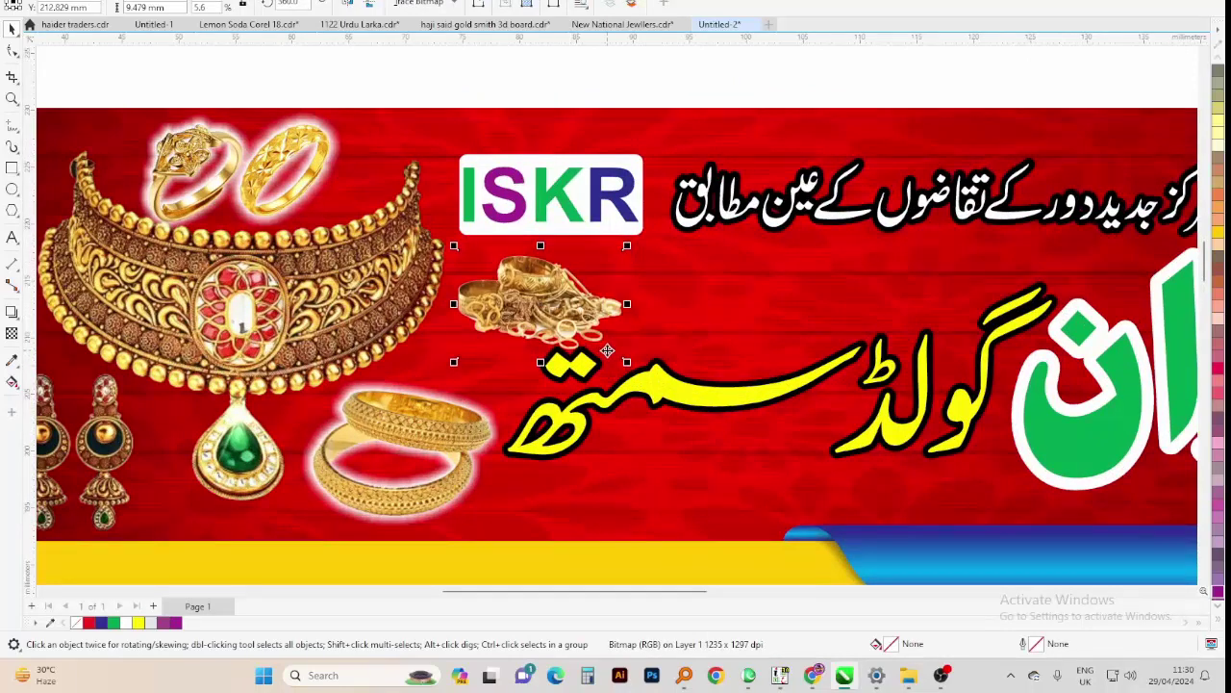
scroll(607, 351, "down", 2)
scroll(437, 317, "down", 2)
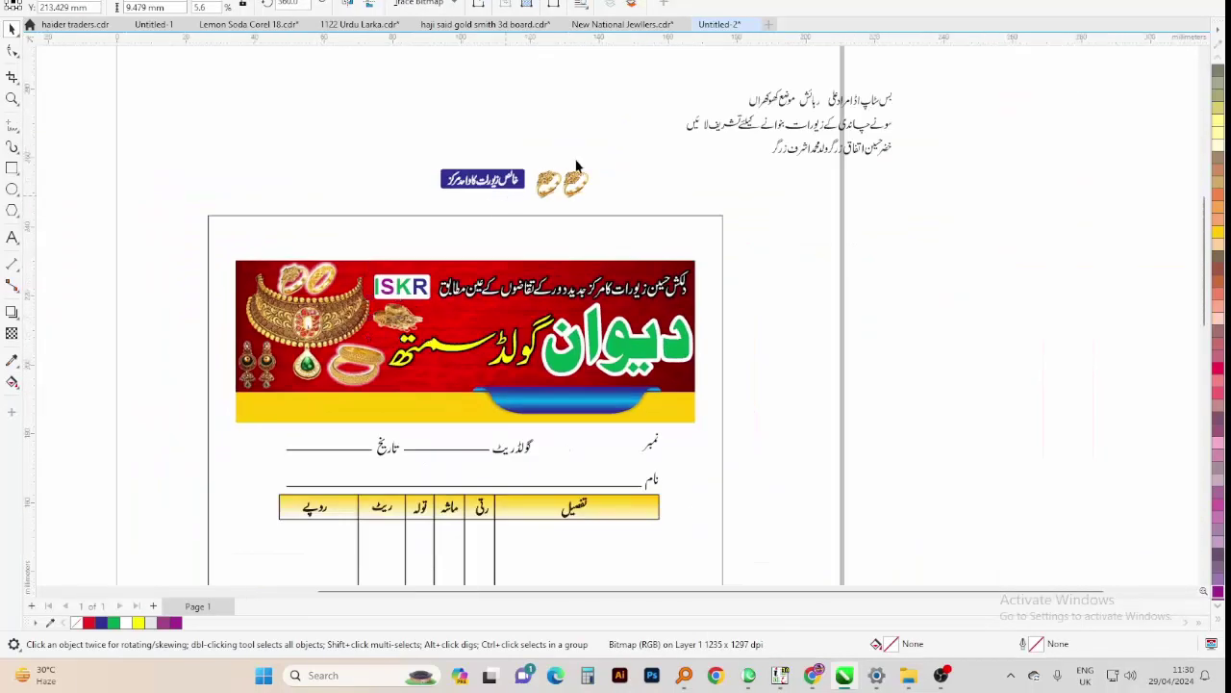
left_click_drag(352, 226, 890, 173)
key("Delete")
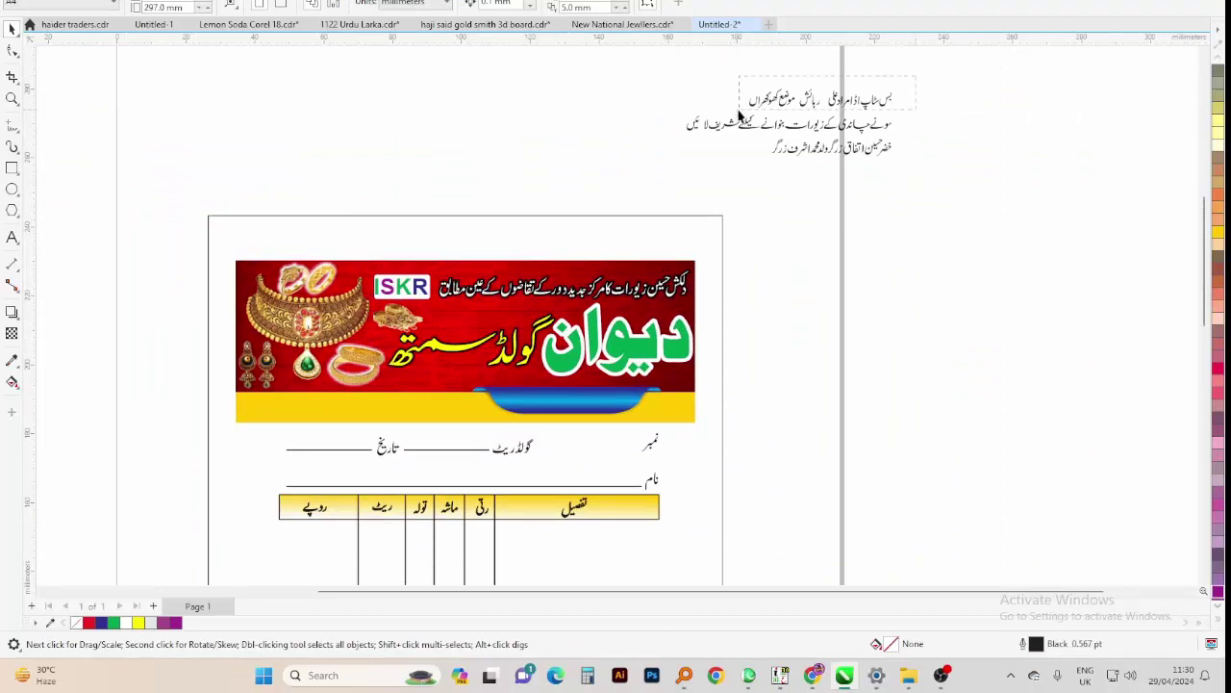
Move the Urdu address line down beside the bill page
left_click_drag(739, 115, 771, 352)
scroll(771, 383, "up", 1)
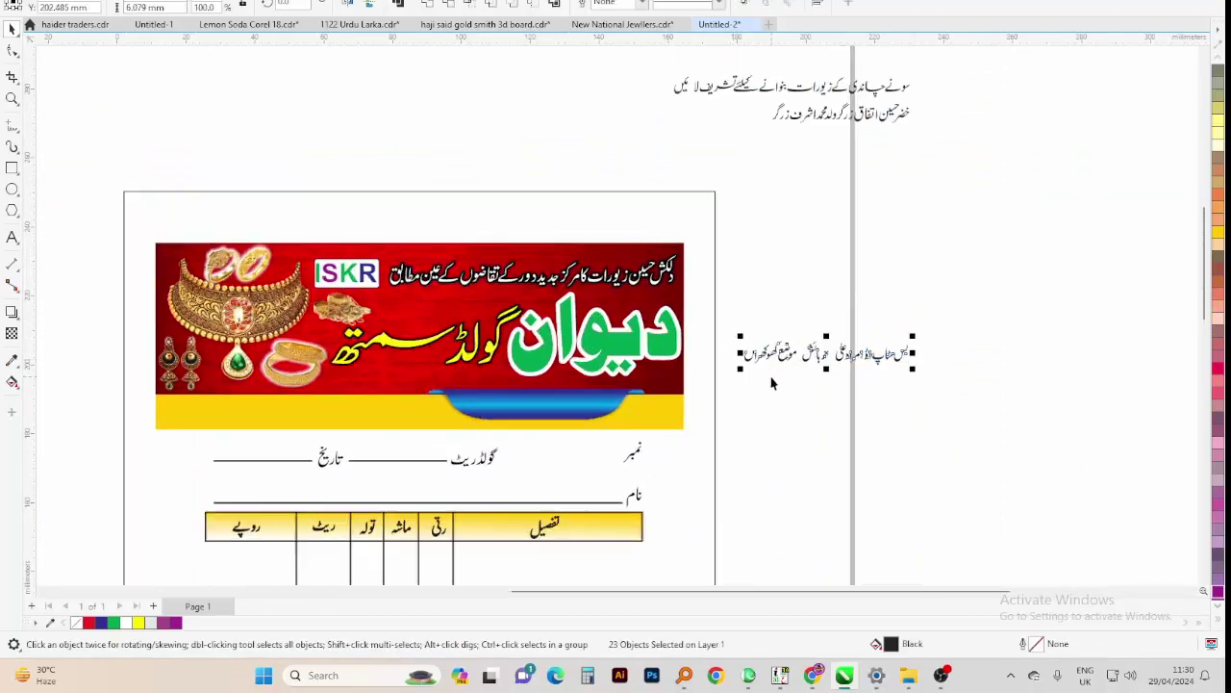
scroll(771, 383, "up", 1)
left_click_drag(1072, 263, 379, 423)
scroll(674, 279, "down", 2)
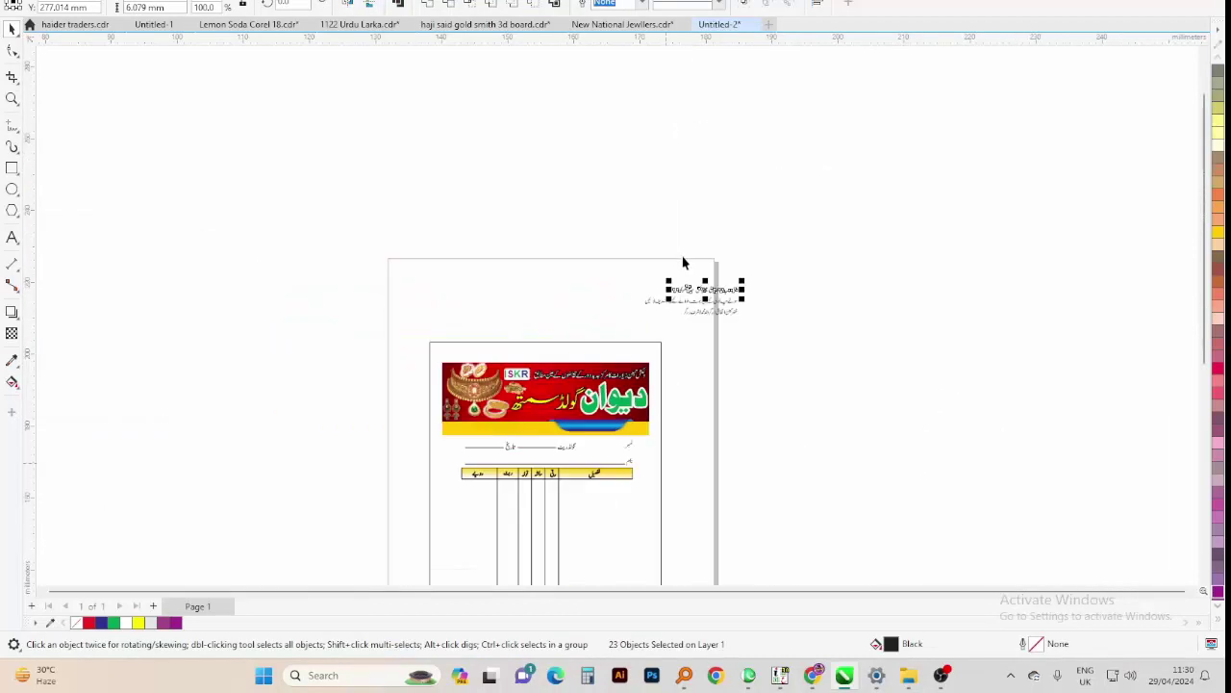
left_click_drag(704, 289, 706, 409)
Zoom in on the address line and draw an oval around the word رہائش
key("z")
left_click_drag(766, 385, 661, 429)
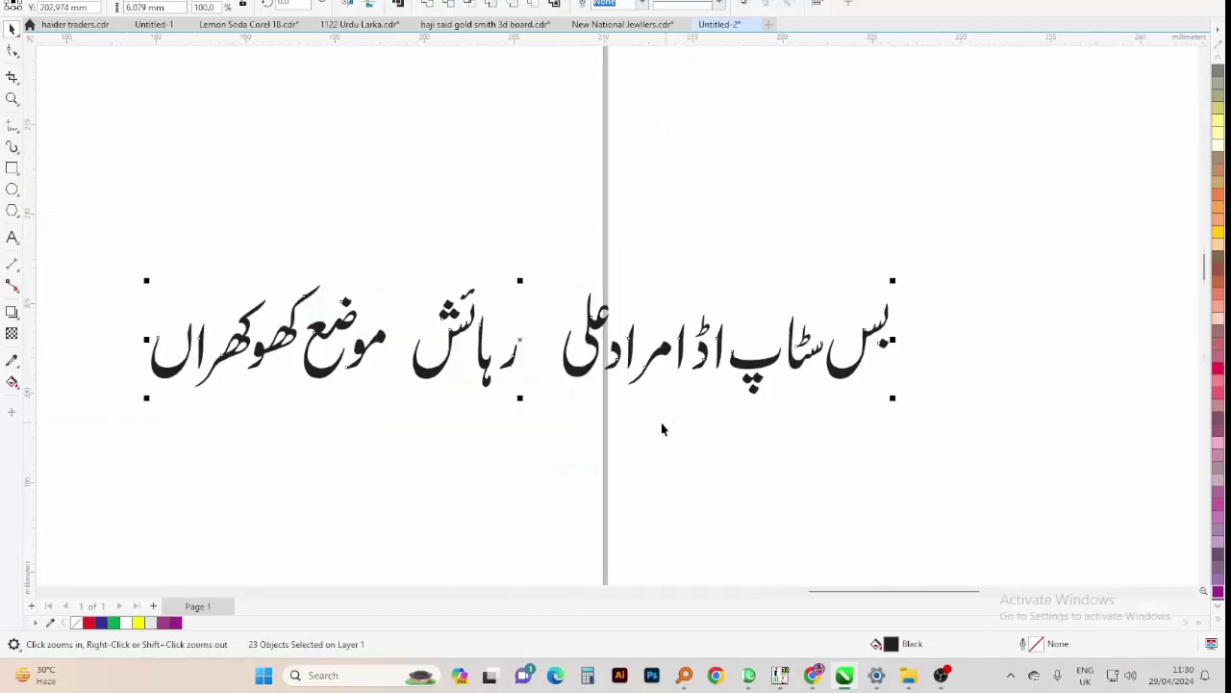
key("space")
left_click_drag(451, 224, 143, 417)
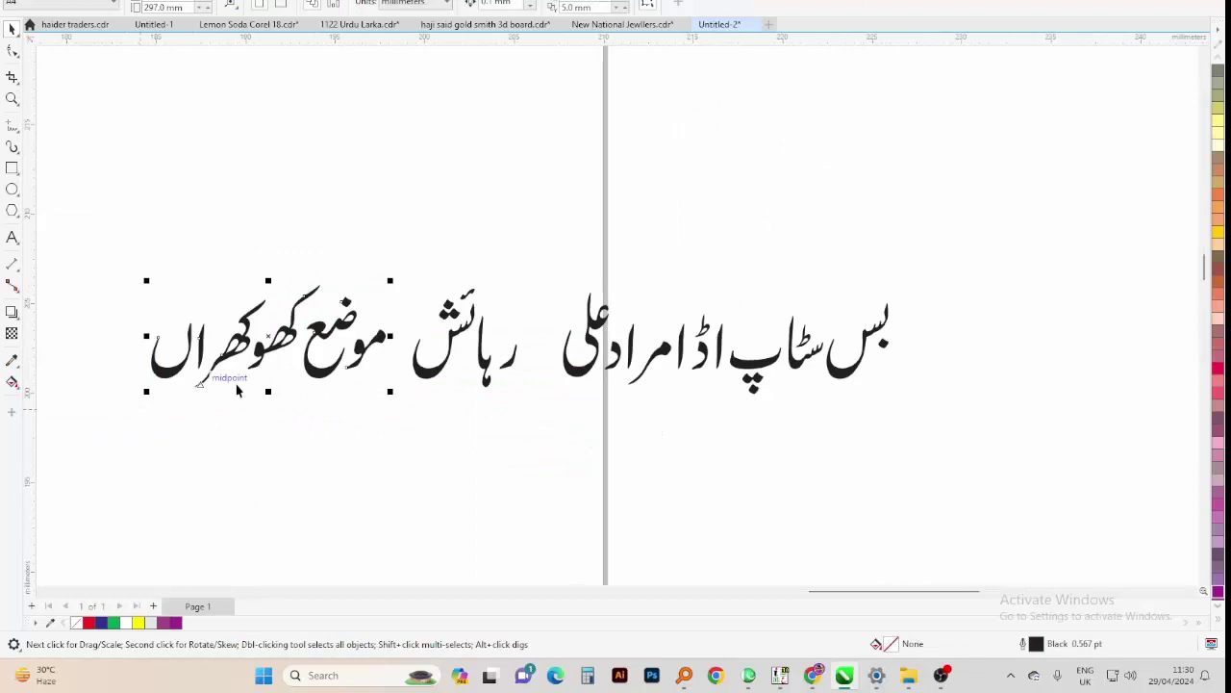
left_click(84, 324)
left_click_drag(395, 303, 544, 404)
Shrink the word رہائش to fit inside the oval
key("space")
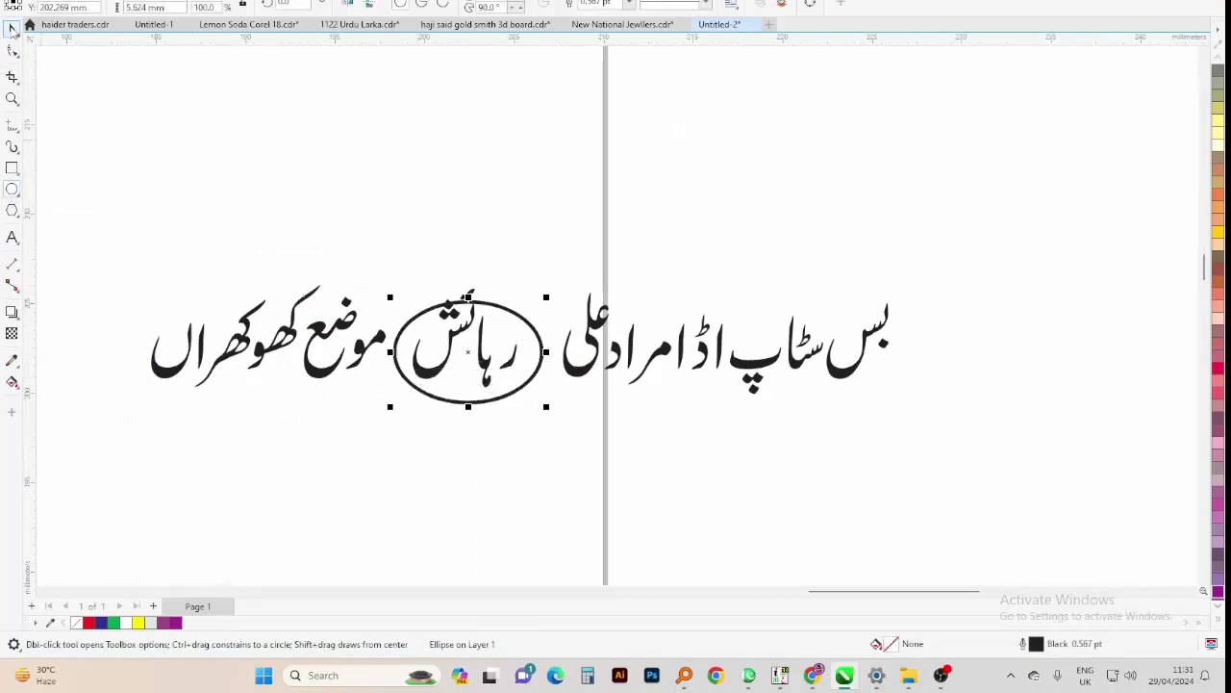
left_click_drag(391, 434, 394, 436)
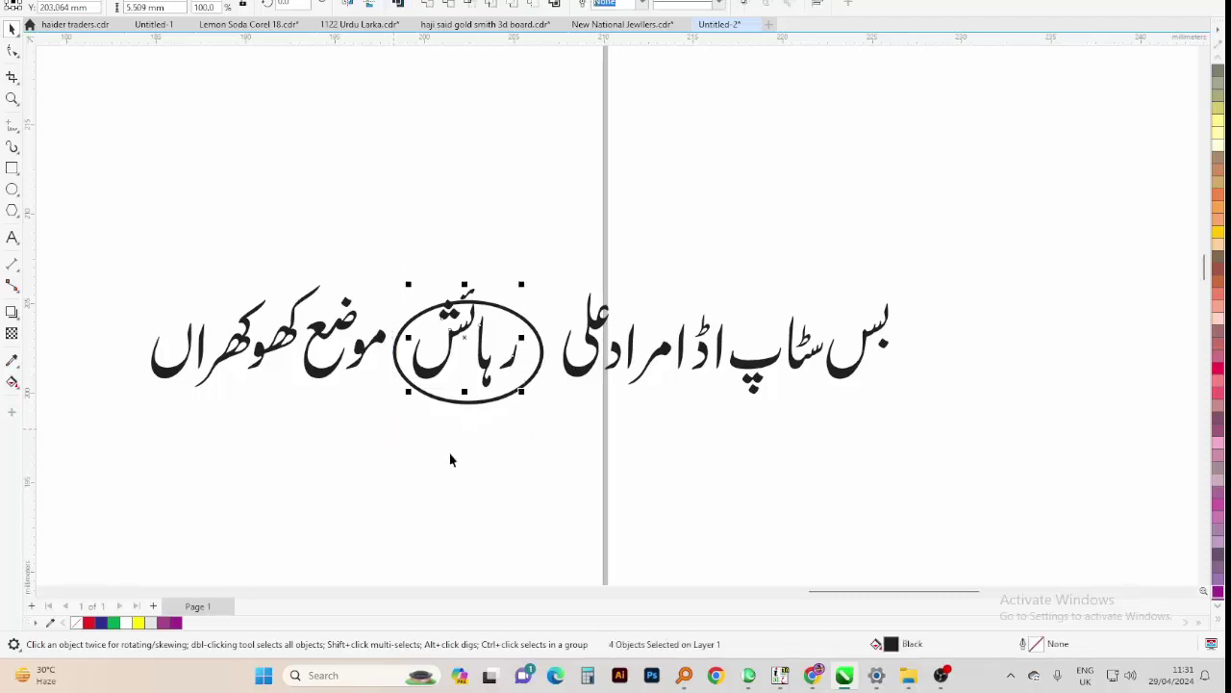
left_click(476, 464)
left_click(467, 398)
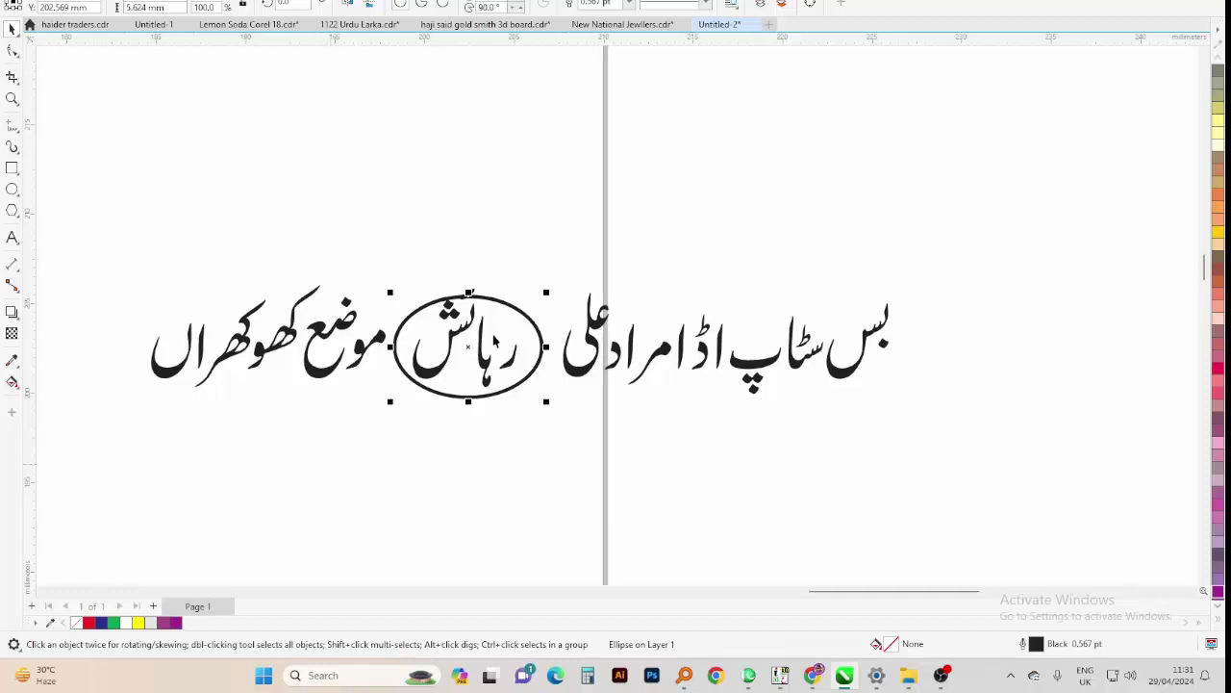
left_click_drag(524, 258, 332, 452)
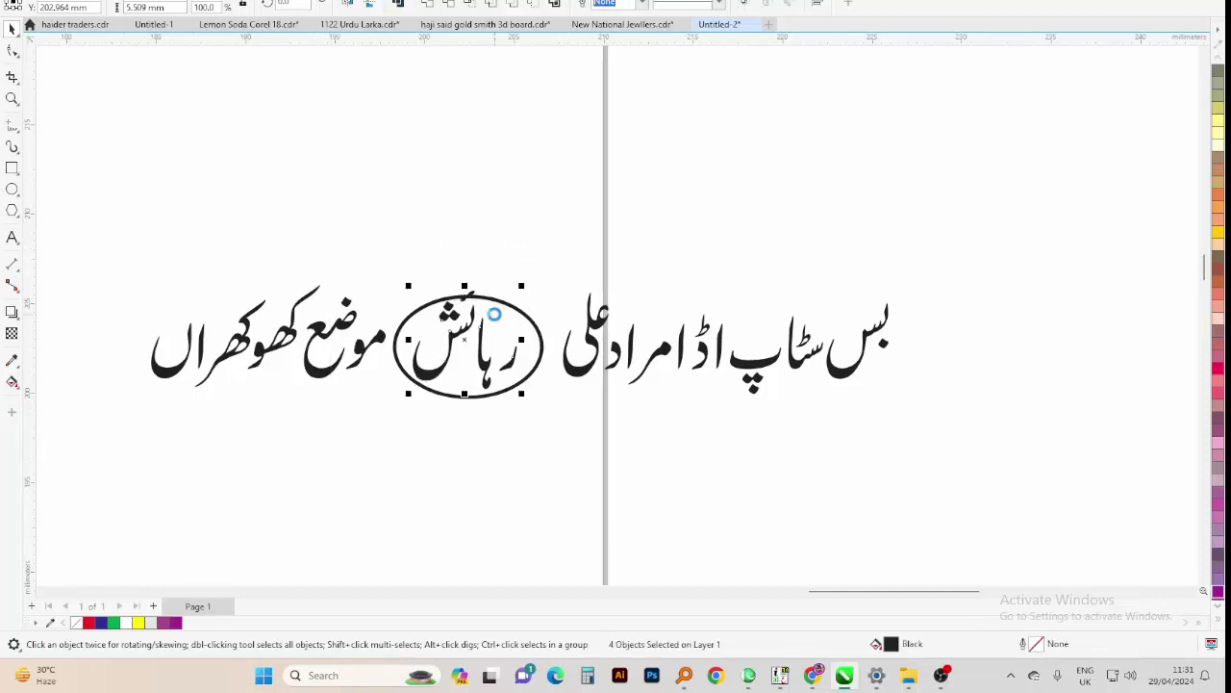
left_click_drag(410, 397, 420, 393)
Fill the oval pale yellow with a matching yellow outline
left_click(416, 382)
left_click(1218, 134)
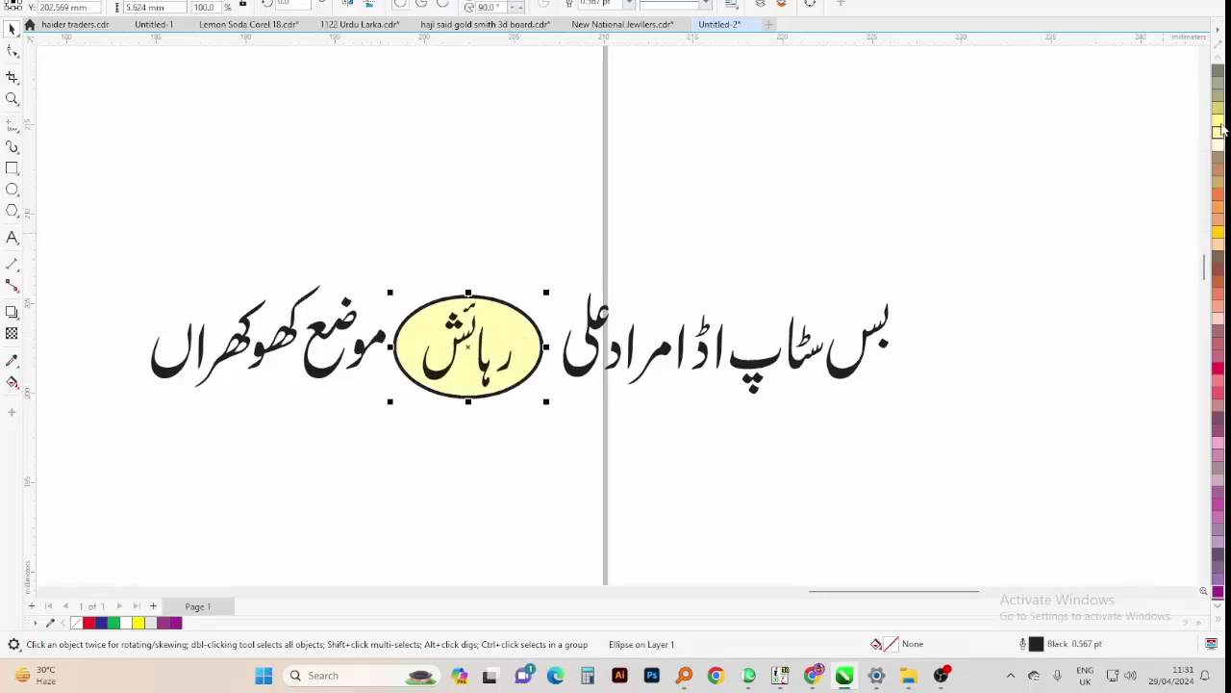
right_click(1218, 133)
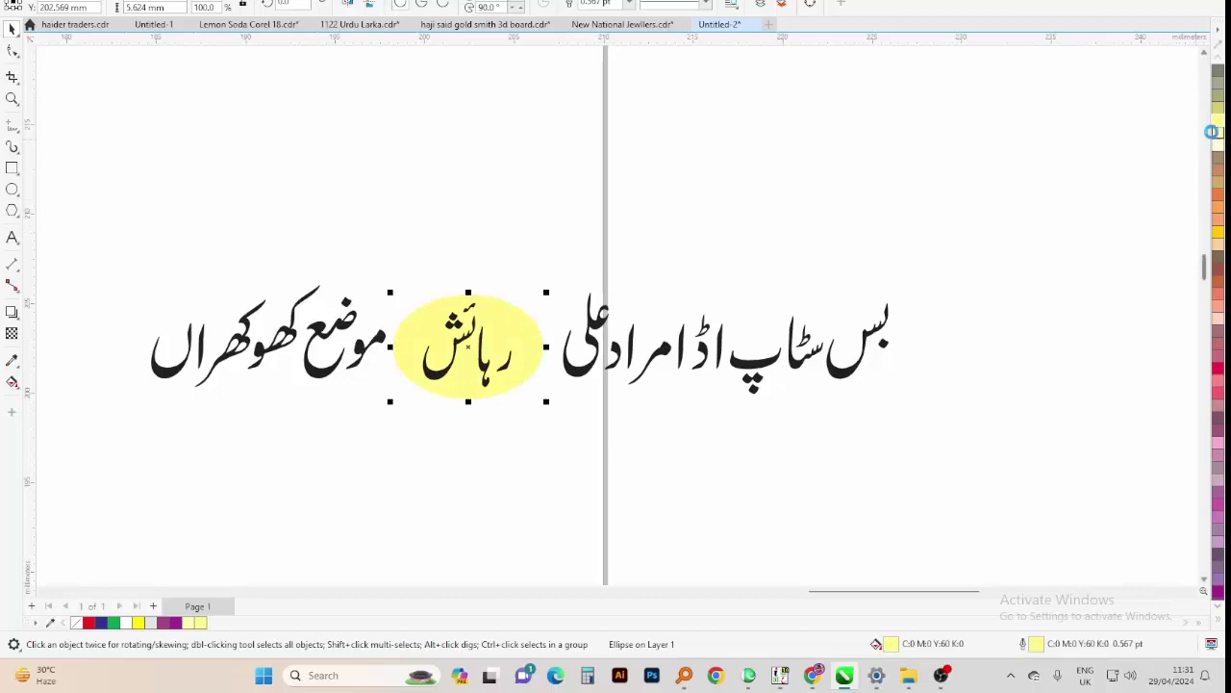
left_click(398, 204)
Select the whole Urdu address line together with its yellow oval
left_click_drag(405, 406, 405, 403)
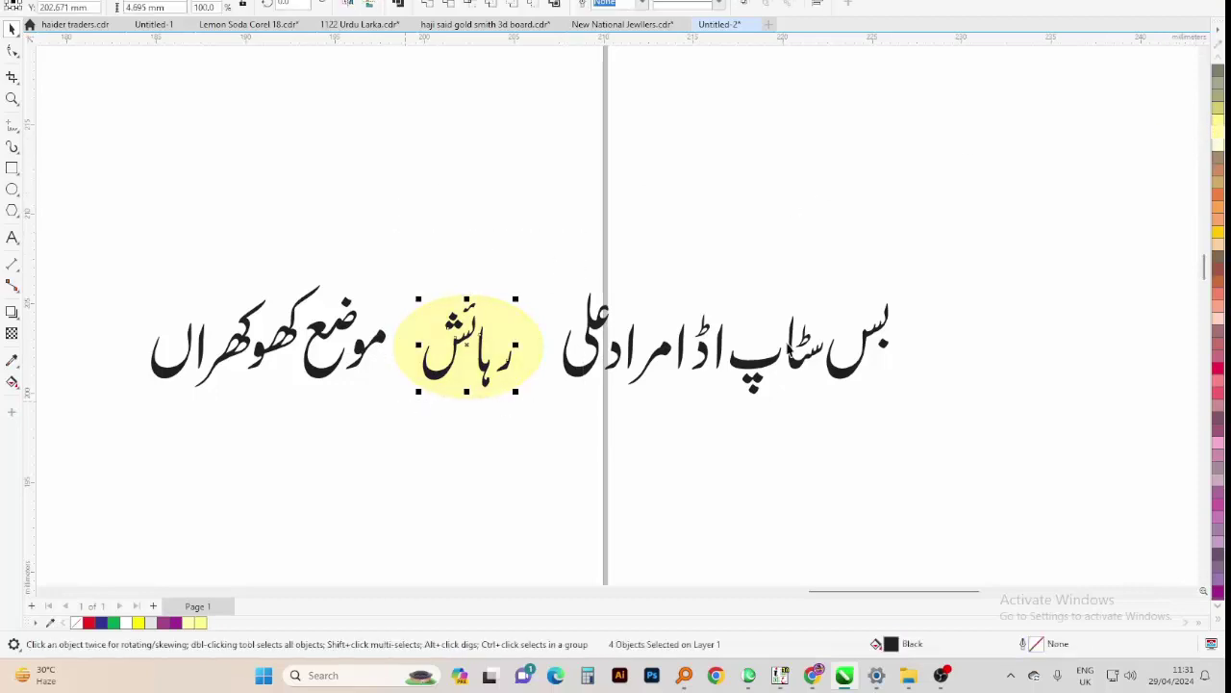
left_click_drag(580, 455, 547, 485)
left_click_drag(908, 206, 275, 449)
left_click_drag(962, 236, 142, 436)
scroll(579, 354, "down", 4)
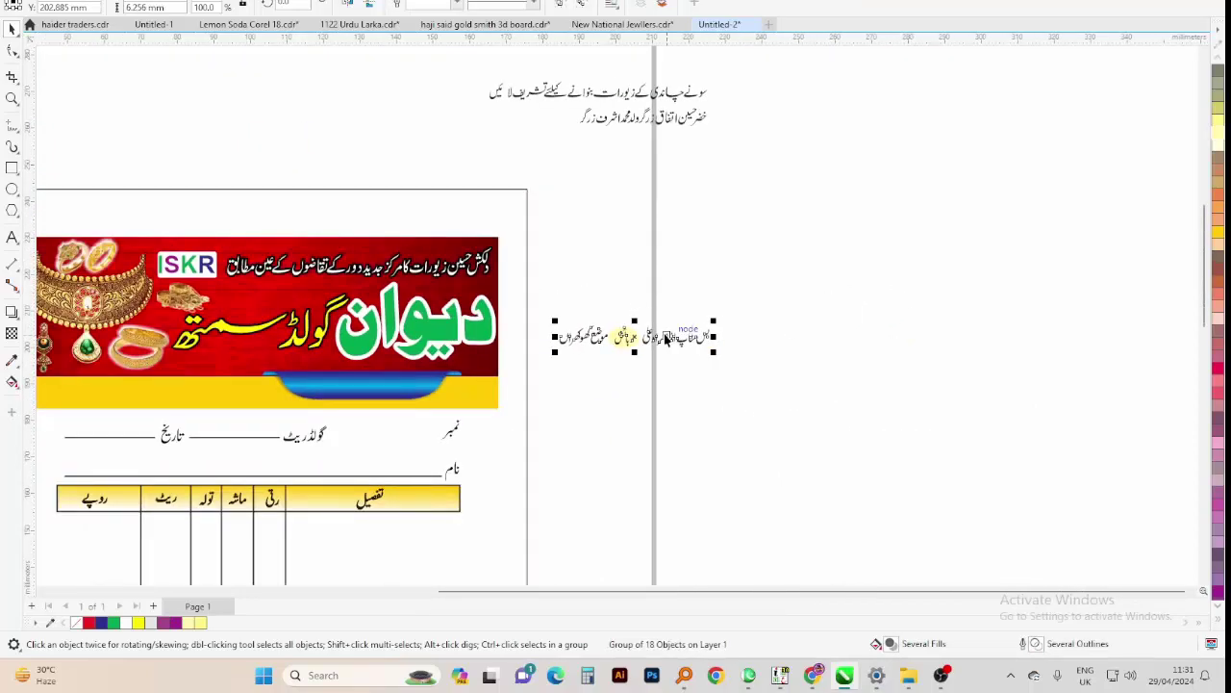
Move the grouped address line into the banner's blue strip
left_click(579, 354)
left_click(593, 339)
left_click_drag(592, 339, 49, 424)
key("z")
key("space")
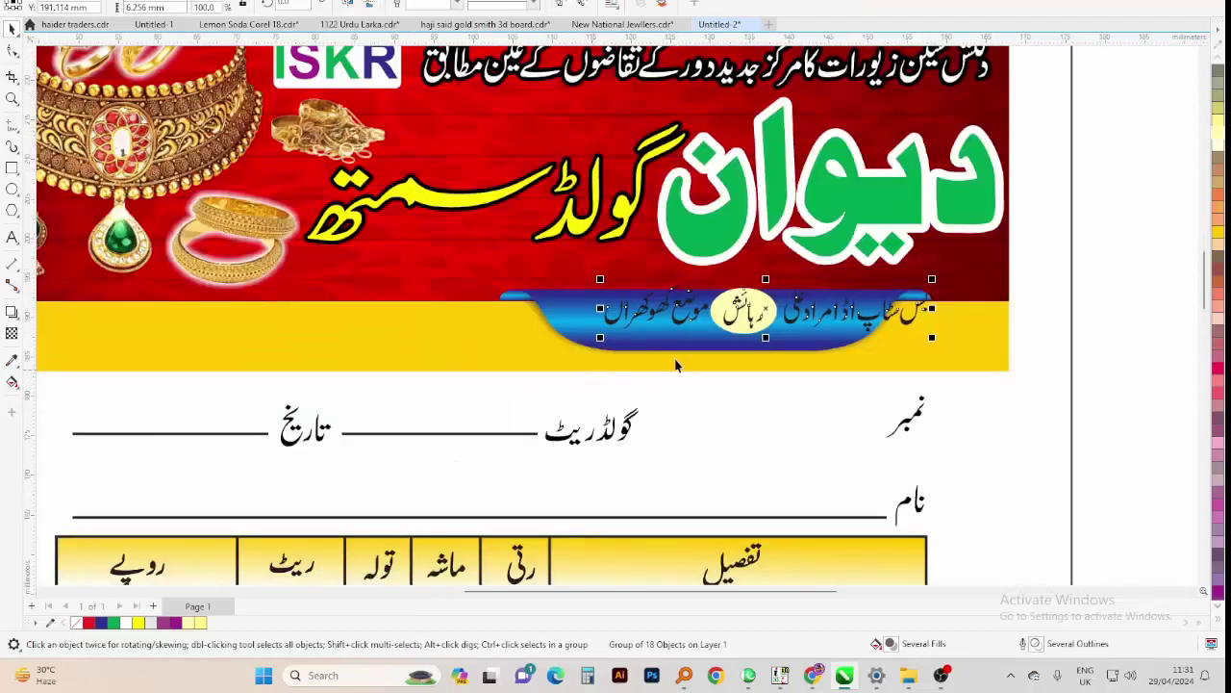
scroll(722, 295, "up", 3)
left_click_drag(747, 301, 683, 314)
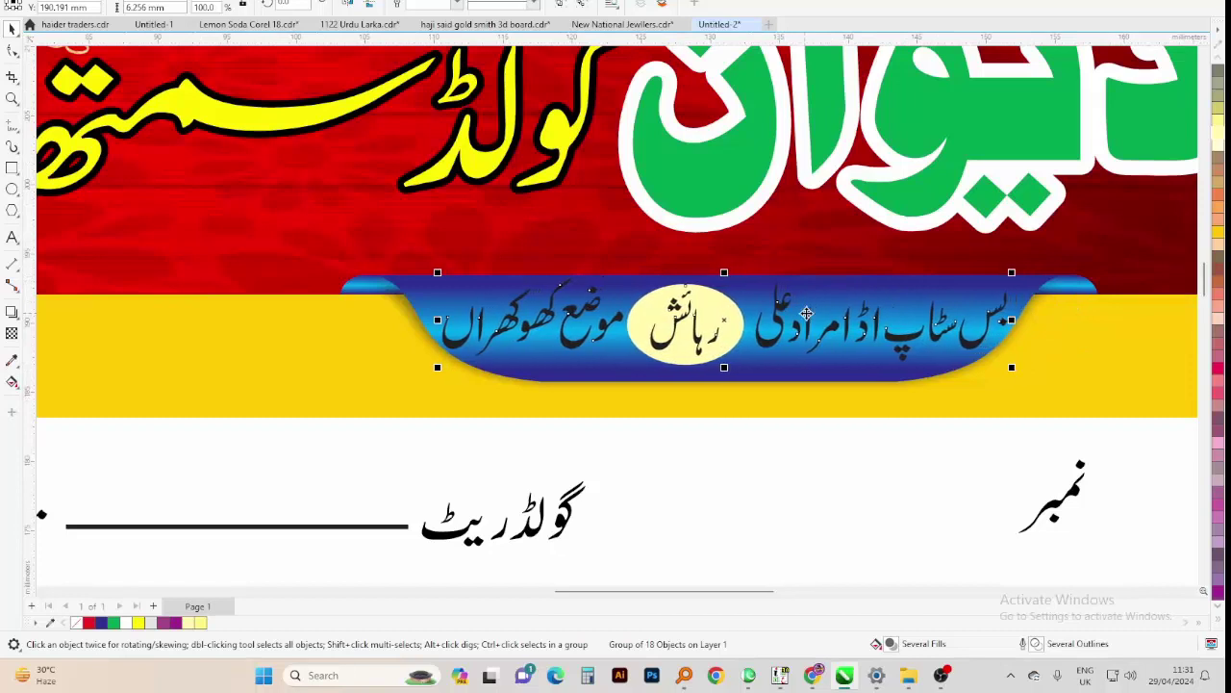
Resize and reposition the yellow رہائش oval and the address words within the strip
scroll(781, 294, "up", 1)
scroll(693, 301, "up", 1)
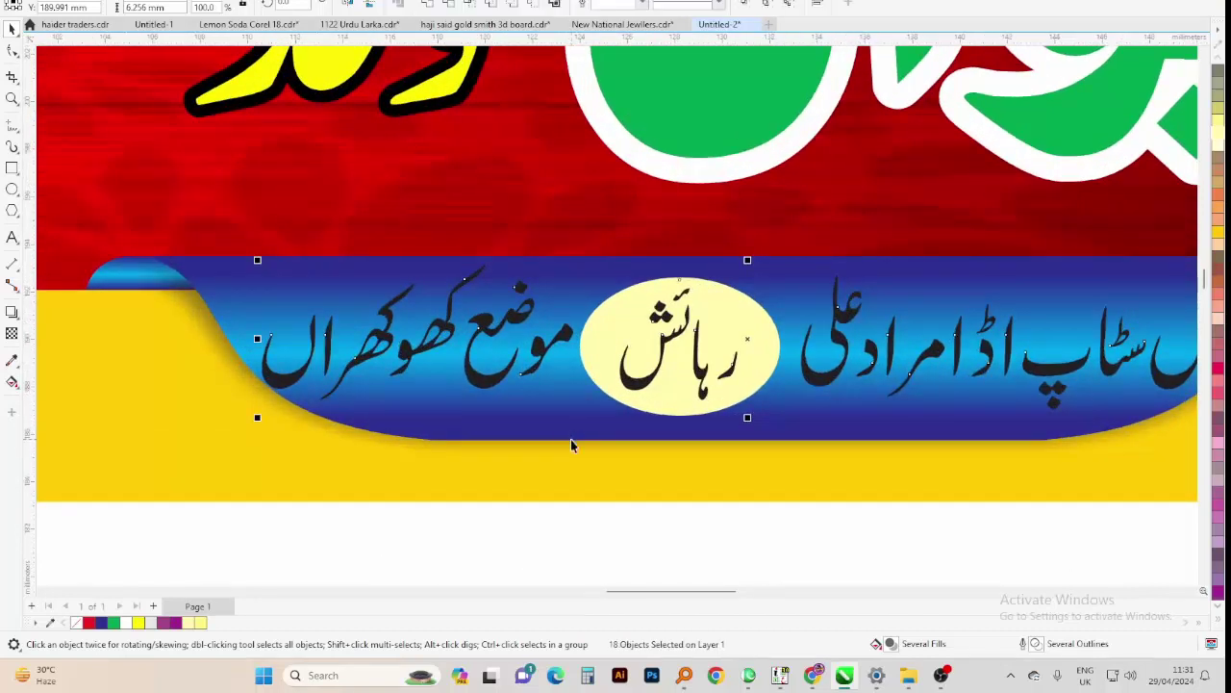
left_click_drag(506, 472, 757, 293)
left_click_drag(647, 348, 696, 346)
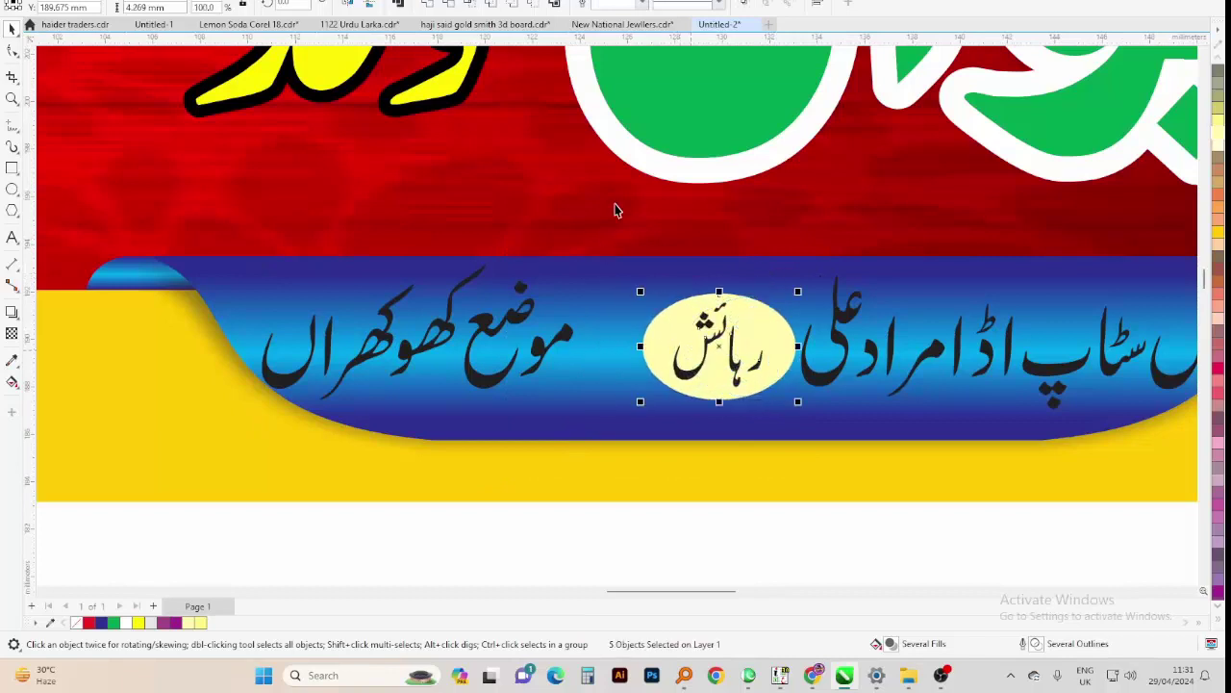
left_click_drag(612, 206, 190, 468)
left_click_drag(426, 343, 448, 362)
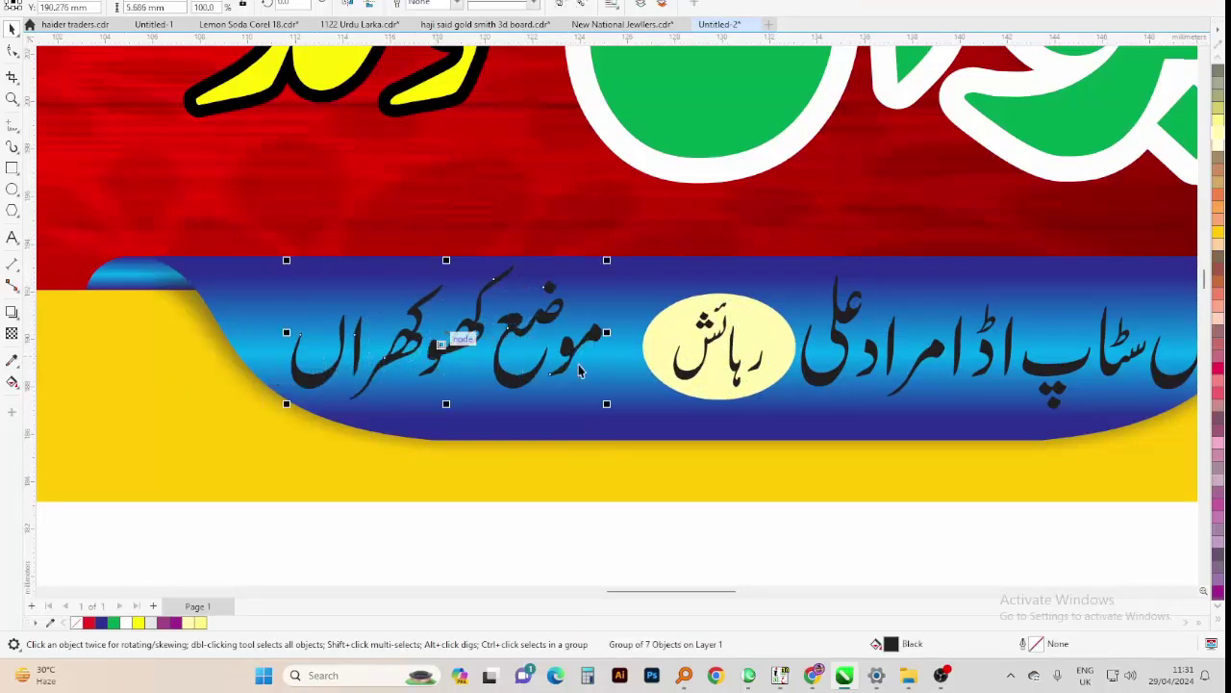
left_click_drag(824, 247, 517, 440)
left_click_drag(771, 336, 1097, 332)
Complete the word بس and group the right-hand address text pieces
scroll(741, 337, "down", 1)
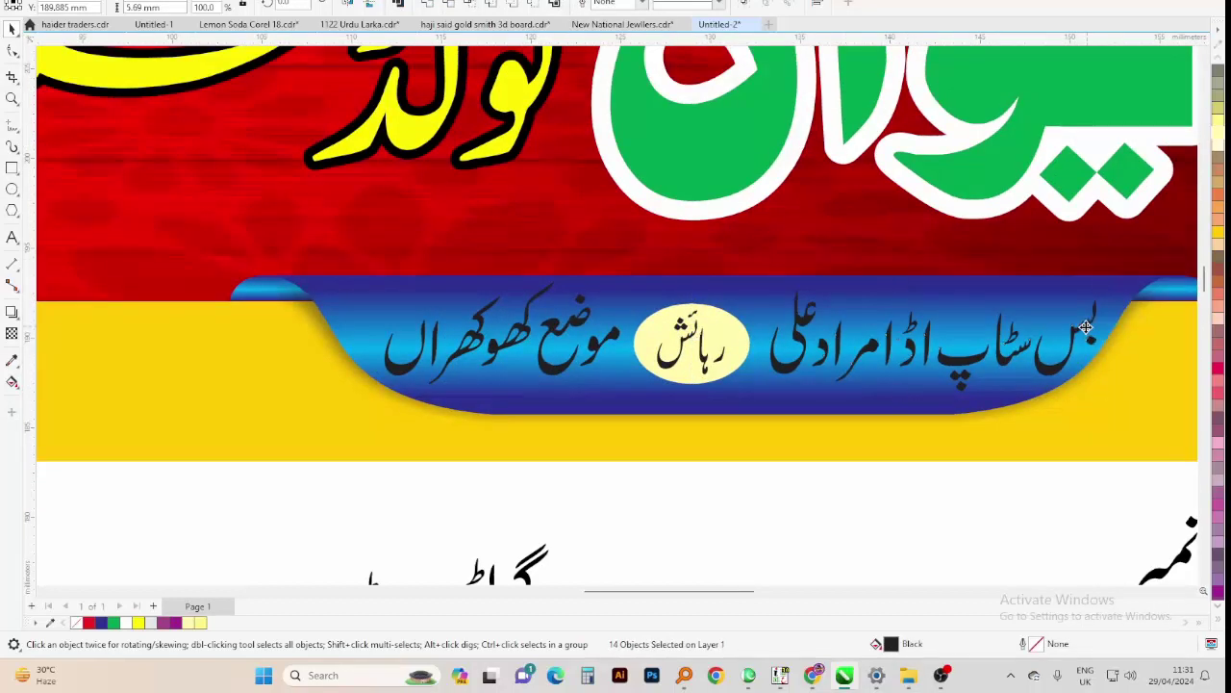
left_click_drag(717, 404, 1087, 291)
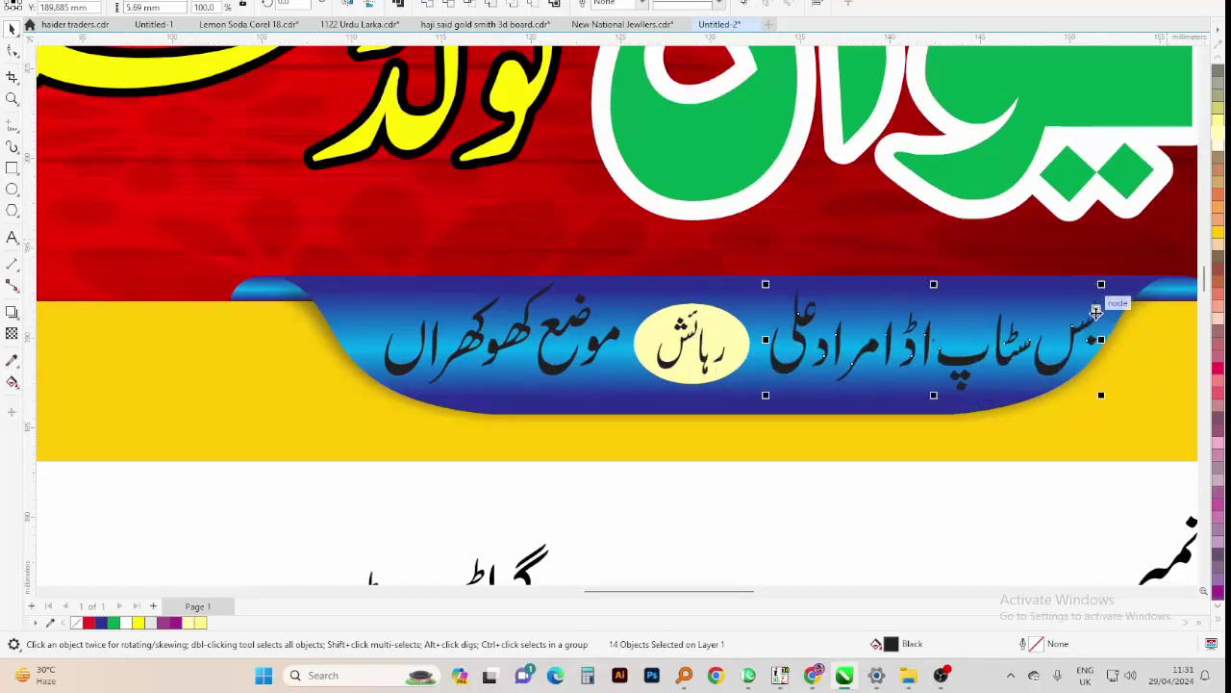
key("ctrl+z")
key("ctrl+g")
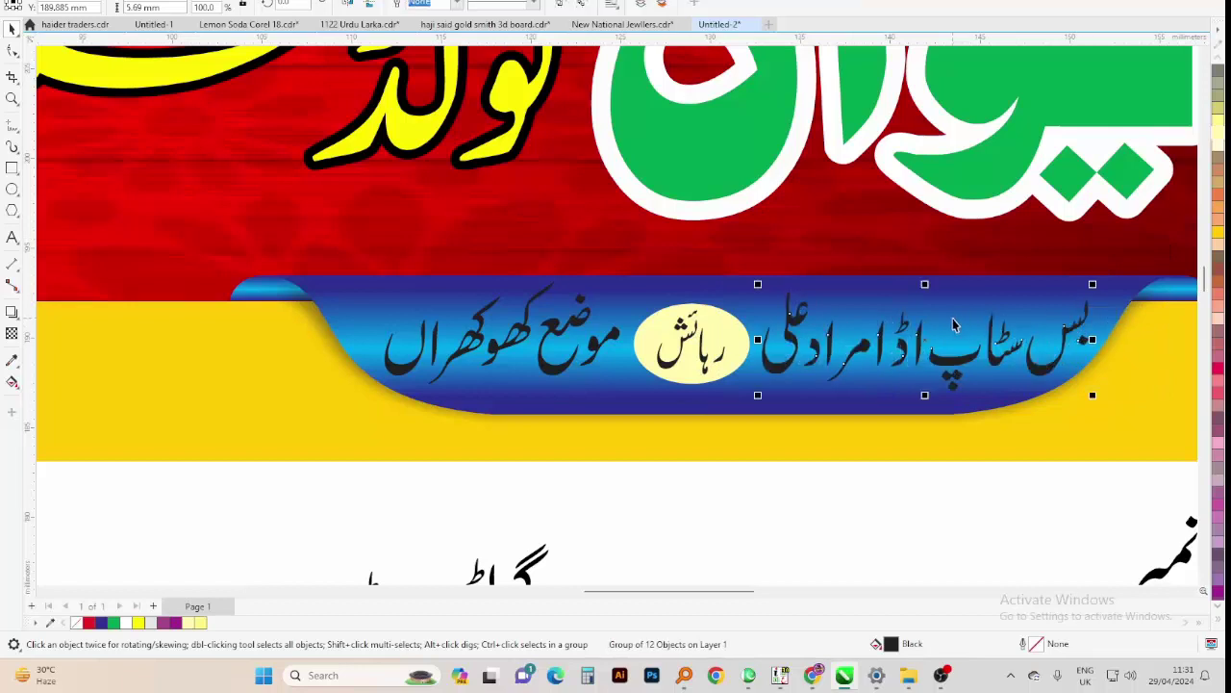
Colour both Urdu address text groups white
left_click(591, 310)
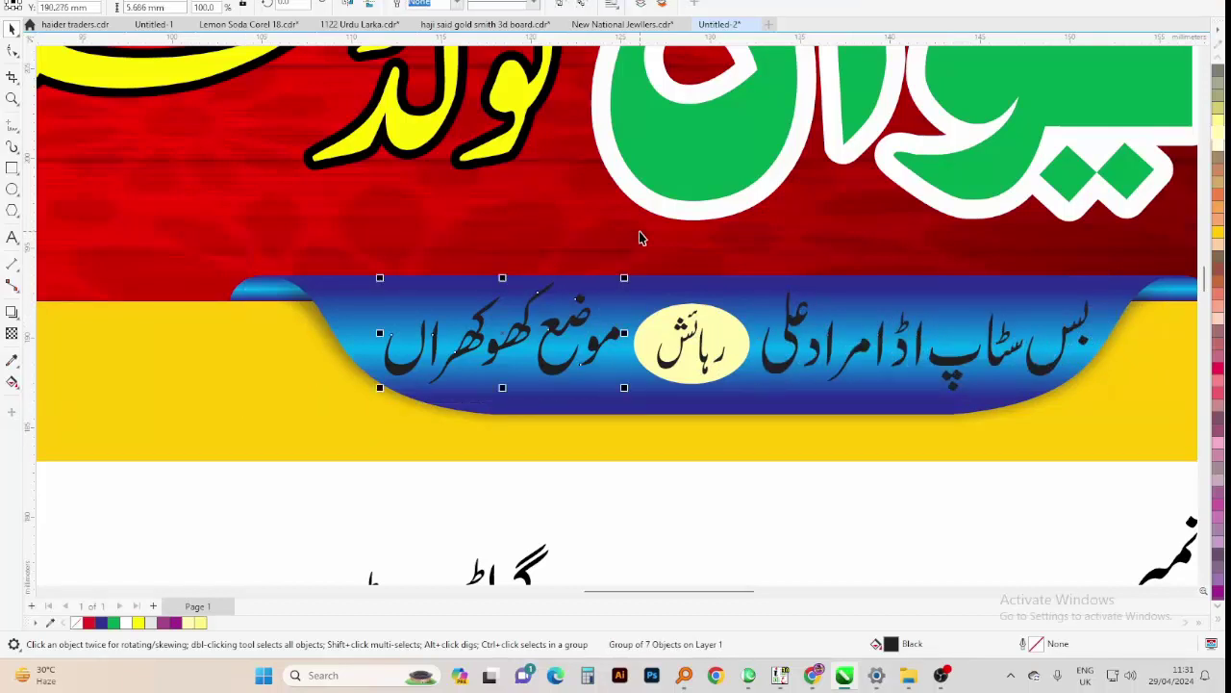
left_click(786, 327, "shift")
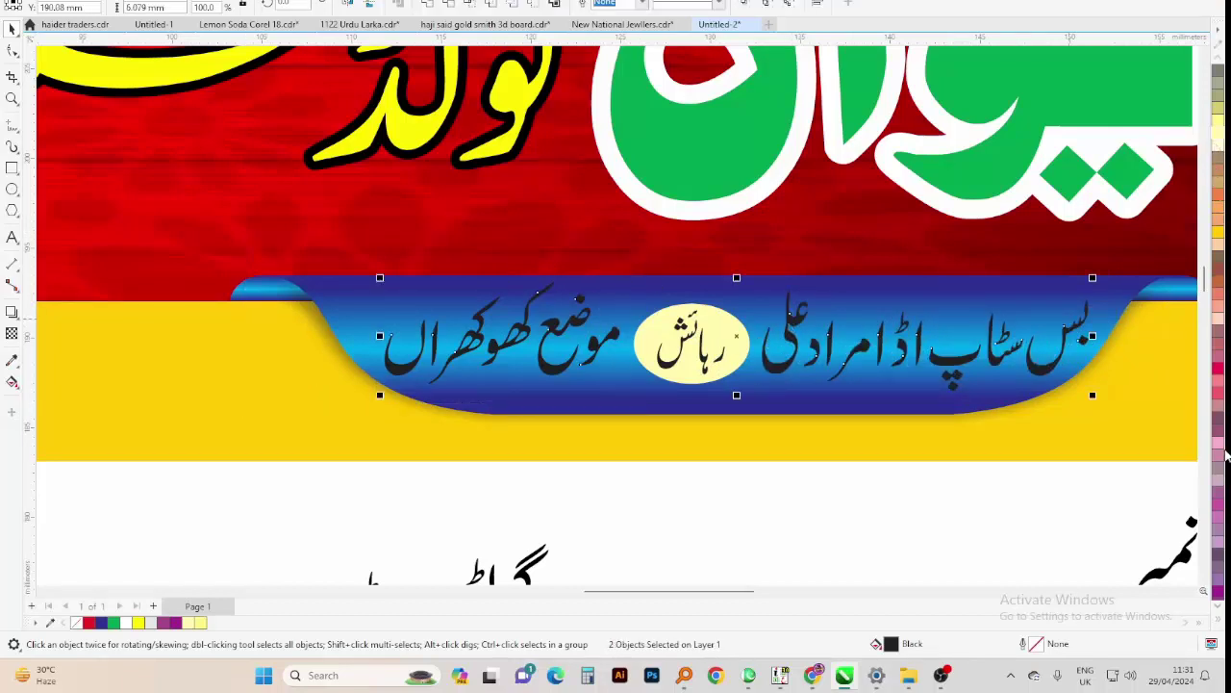
left_click(1218, 608)
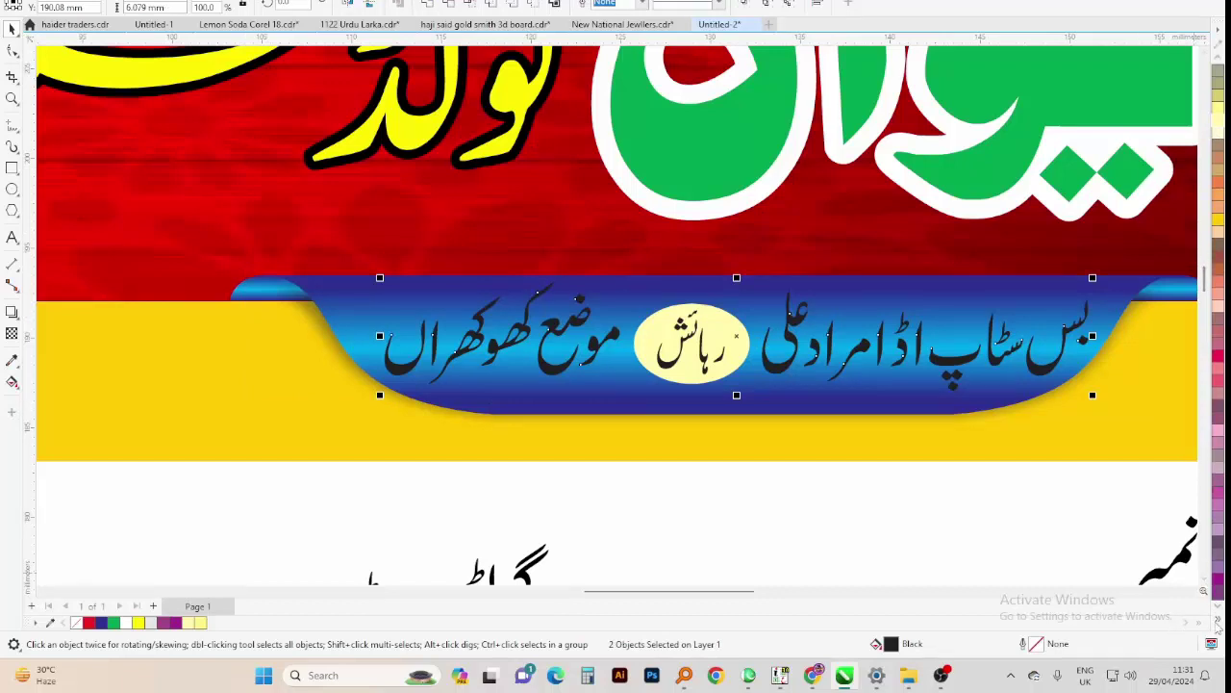
left_click(1218, 623)
scroll(292, 211, "down", 3)
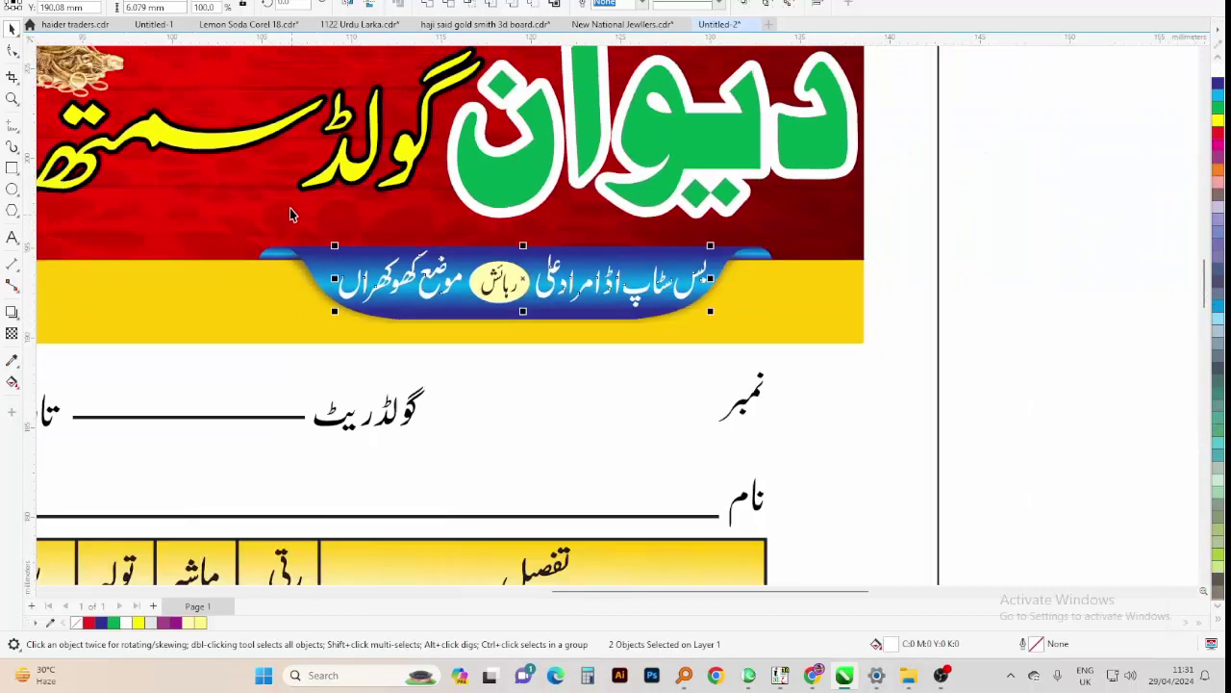
Resize the Urdu slogan's text frame
scroll(724, 283, "down", 1)
scroll(724, 283, "down", 3)
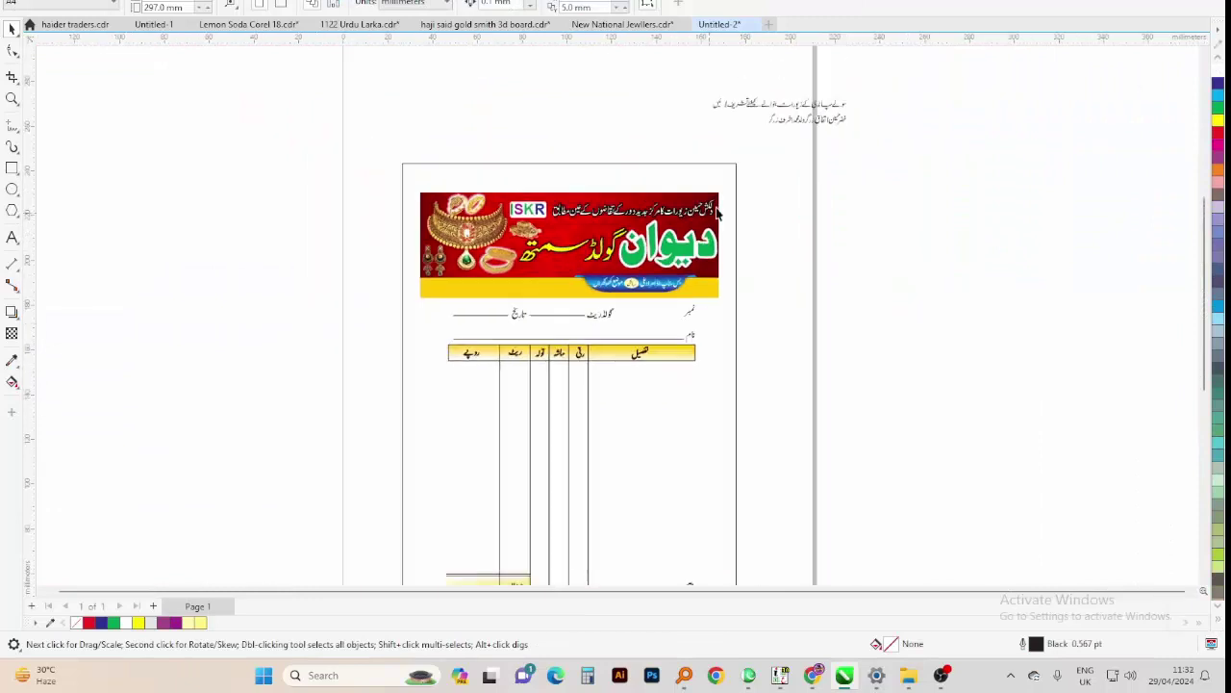
left_click_drag(679, 119, 402, 205)
scroll(712, 120, "down", 3)
scroll(632, 240, "up", 4)
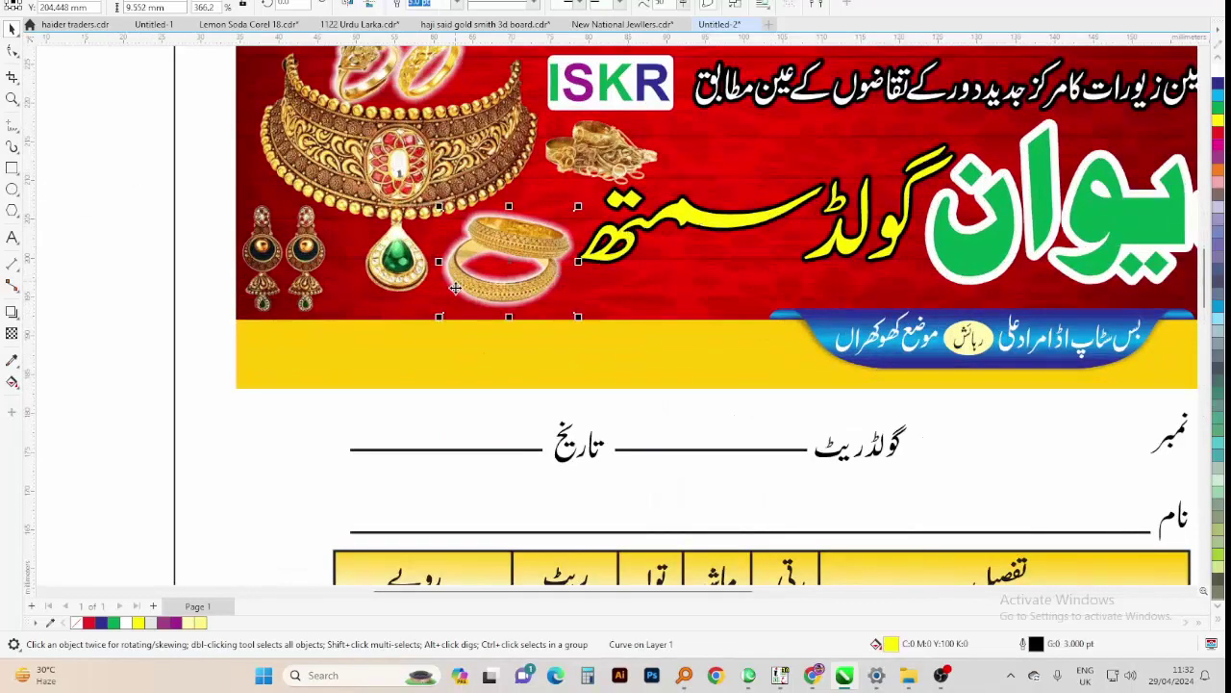
Shrink the bangle image to about 75%, group it, and move it beside the ISKR logo
left_click(456, 285)
left_click_drag(577, 206, 493, 255)
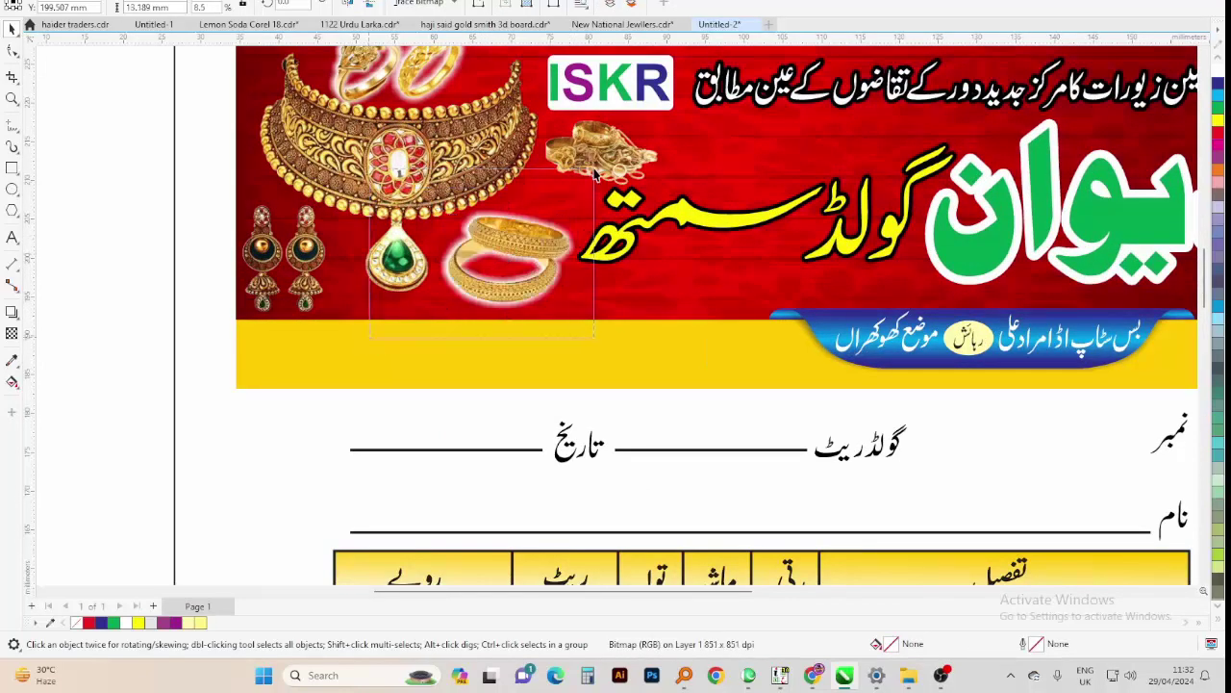
key("ctrl+g")
left_click_drag(585, 197, 567, 212)
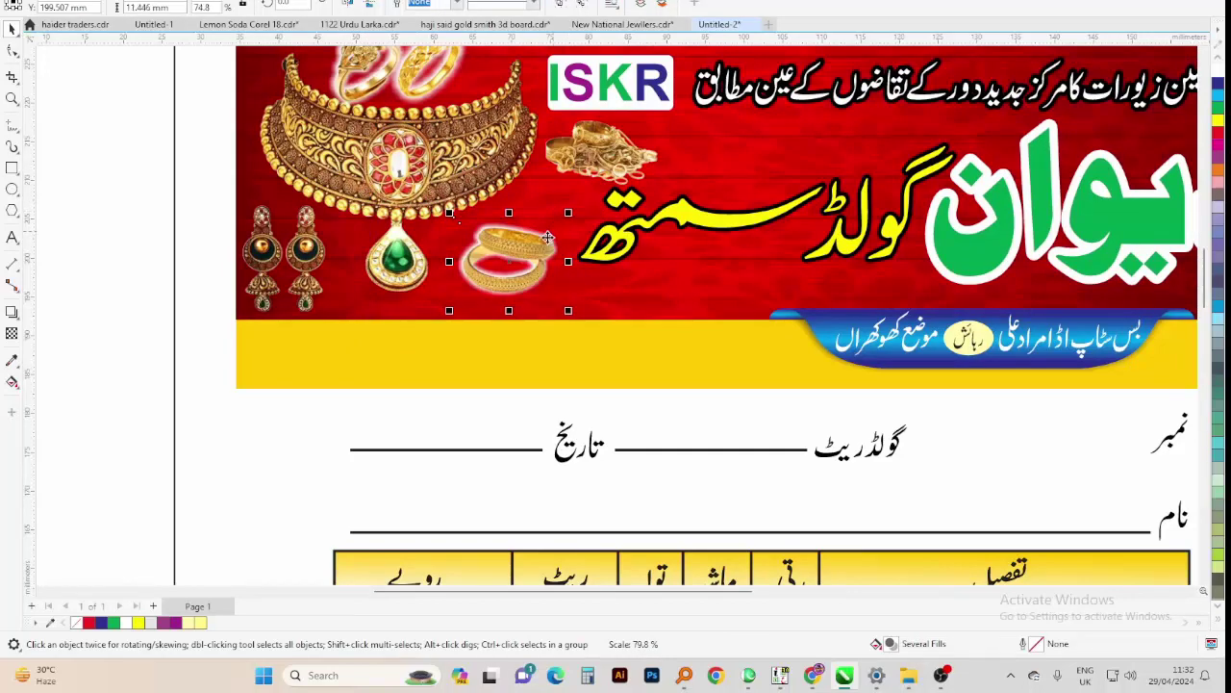
left_click_drag(532, 264, 743, 152)
Place the Urdu slogan line on the banner's lower left
scroll(784, 248, "down", 2)
left_click(144, 190)
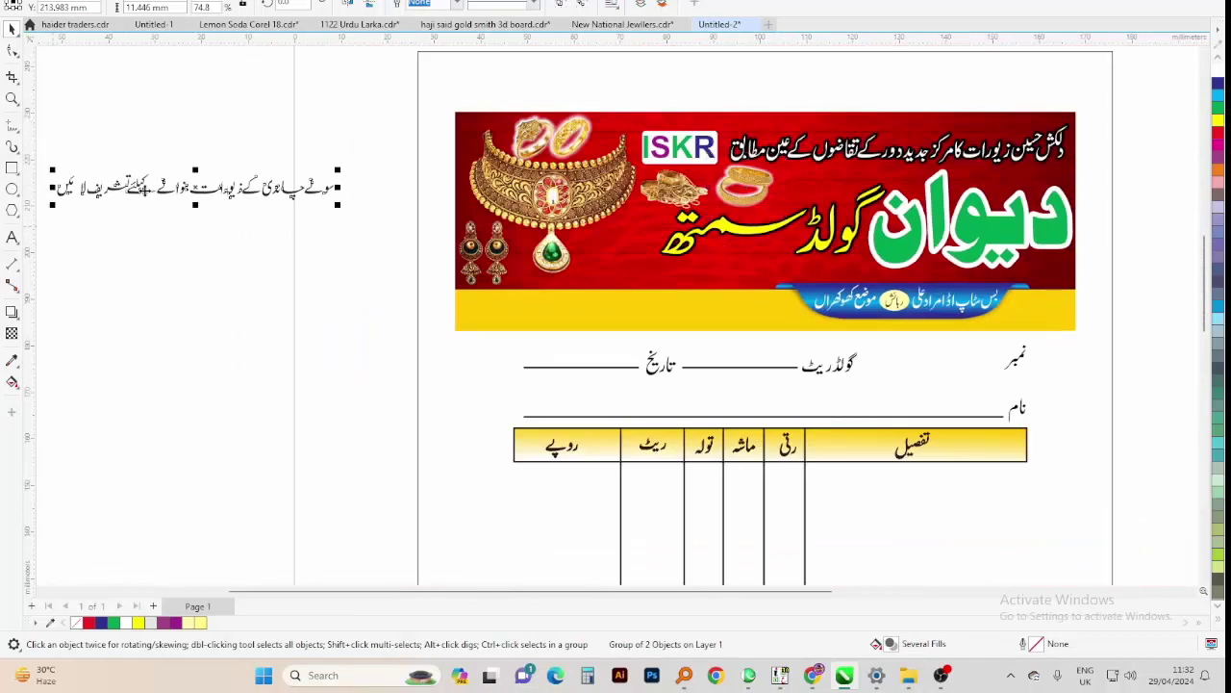
left_click_drag(144, 189, 596, 283)
scroll(640, 264, "up", 2)
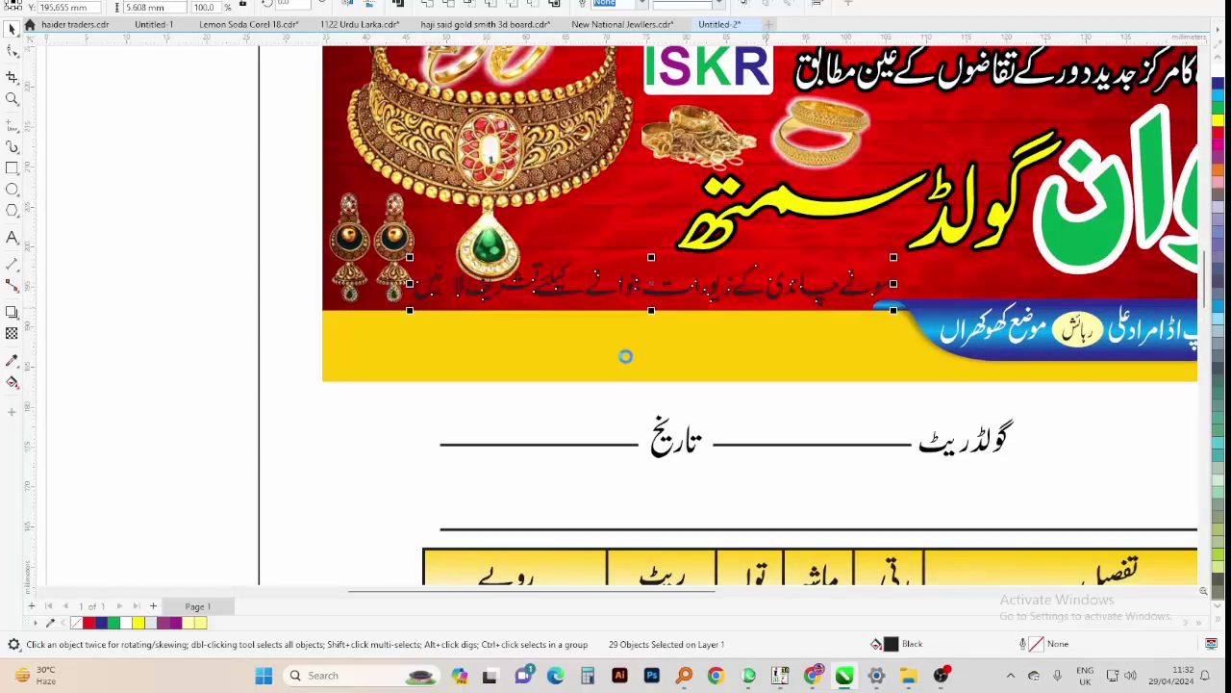
scroll(625, 356, "down", 3)
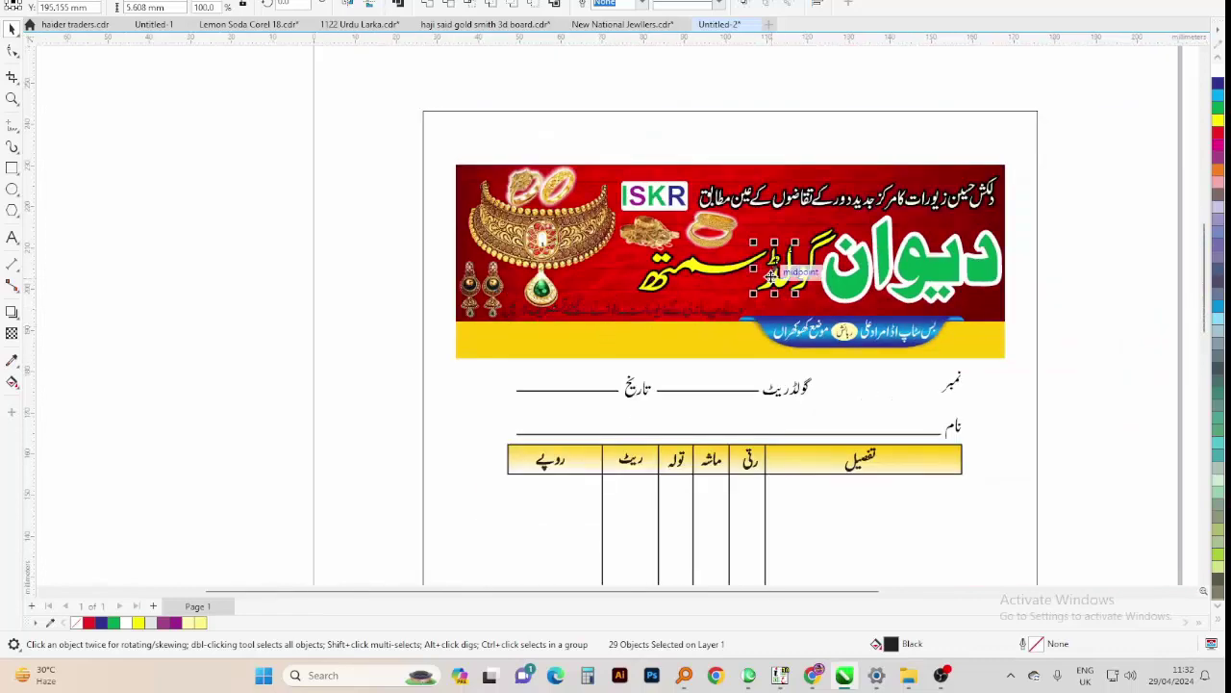
Select the whole Urdu slogan line, including its last piece
left_click(770, 276)
left_click_drag(623, 306, 862, 216)
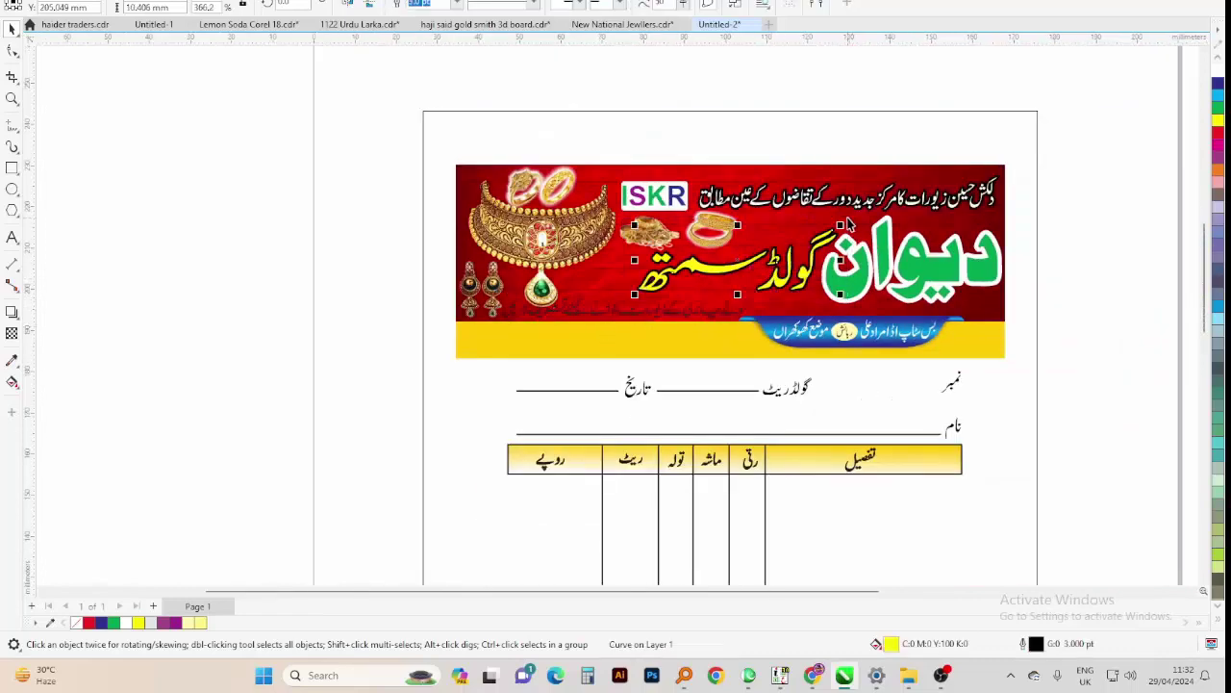
scroll(712, 311, "up", 1)
scroll(712, 311, "up", 1)
left_click(705, 316)
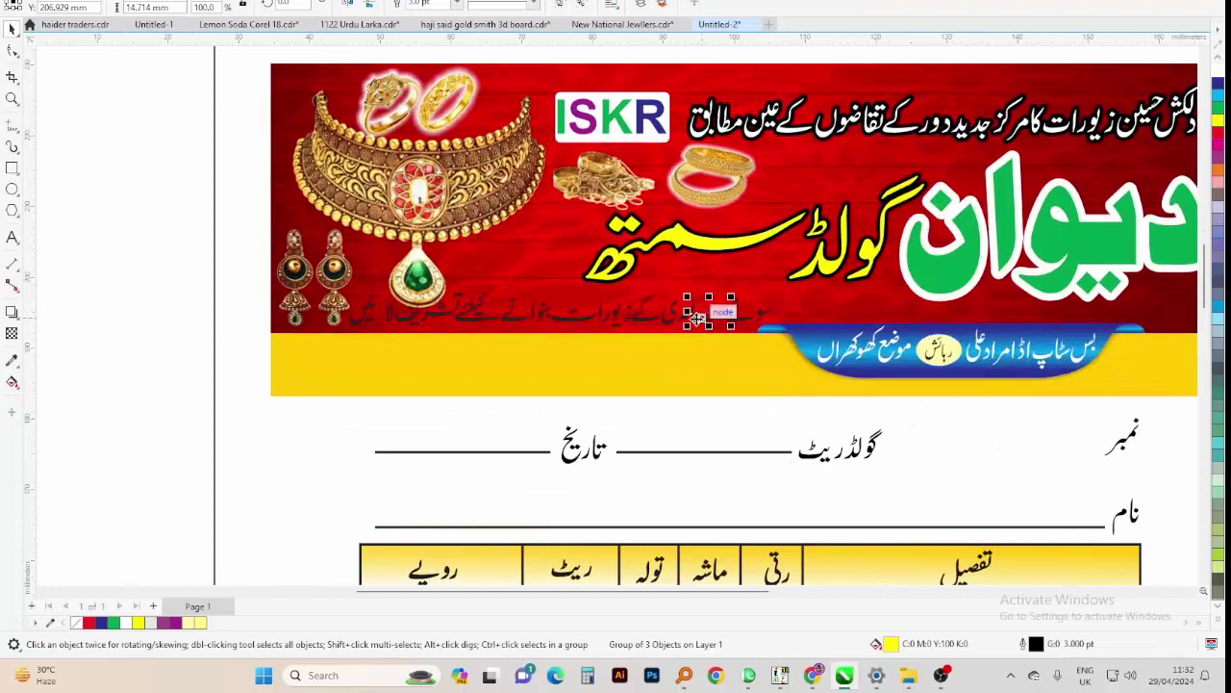
left_click_drag(325, 356, 859, 285)
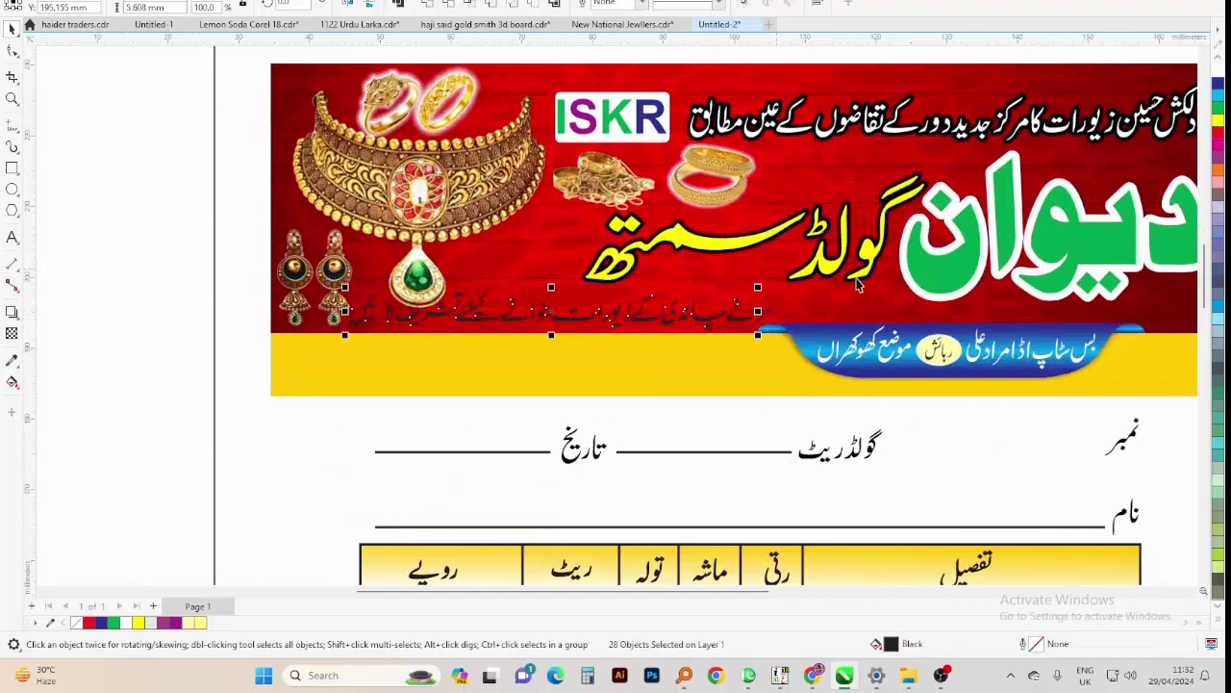
left_click_drag(330, 365, 804, 282)
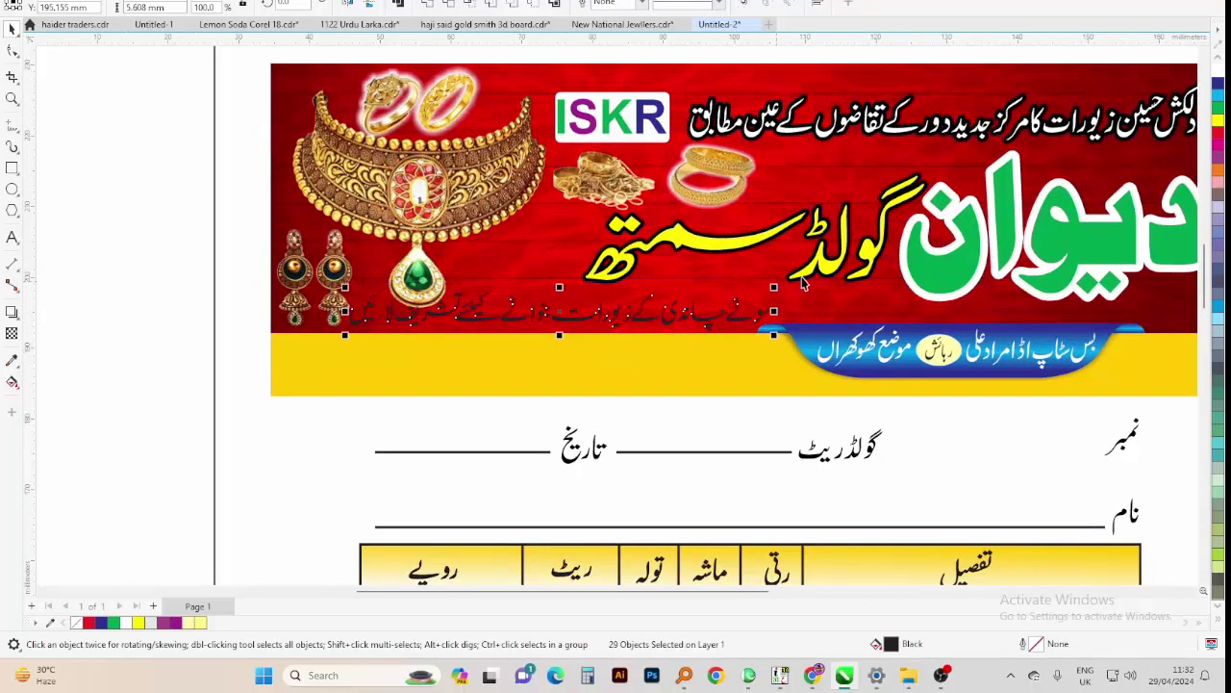
Colour the slogan cyan with a 2-point white outline
left_click(1216, 103)
key("F12")
type("2")
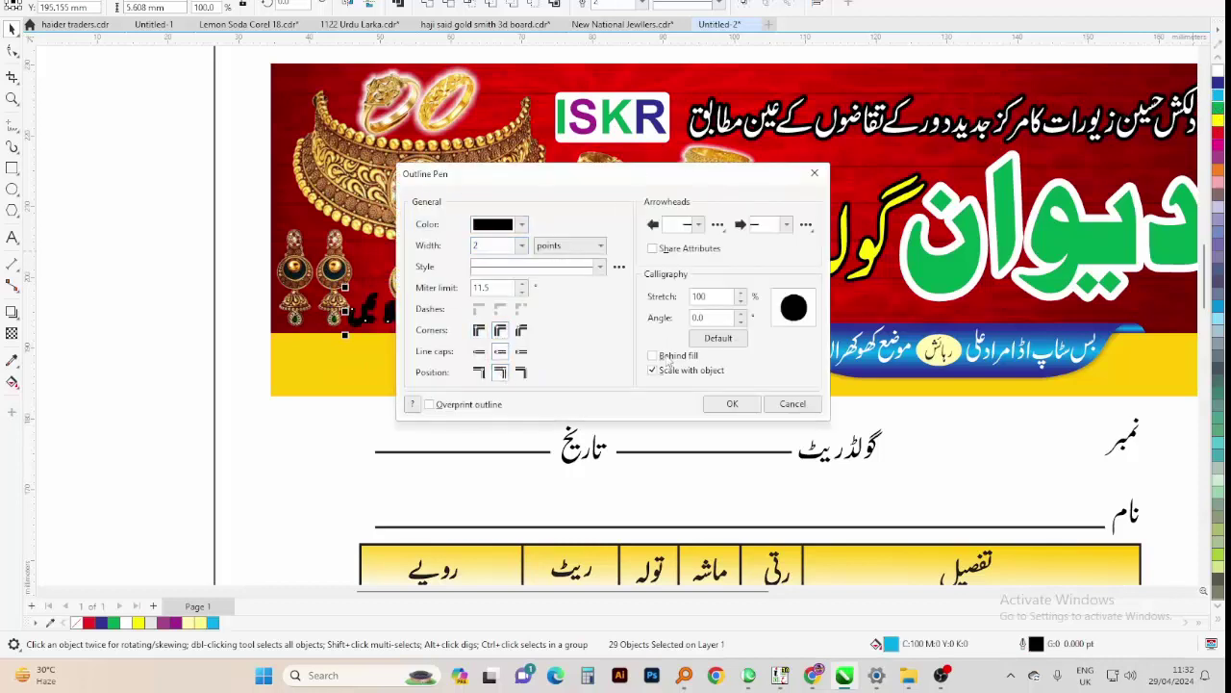
left_click(732, 403)
left_click(667, 327)
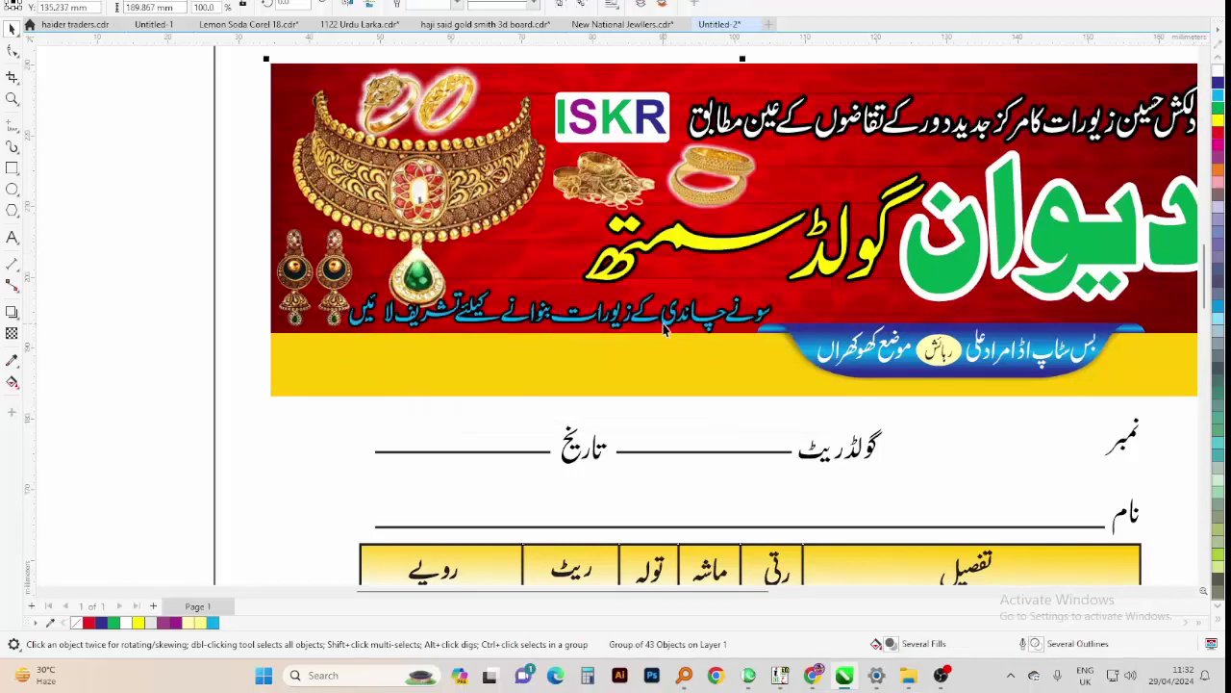
left_click_drag(327, 357, 789, 277)
right_click(1220, 77)
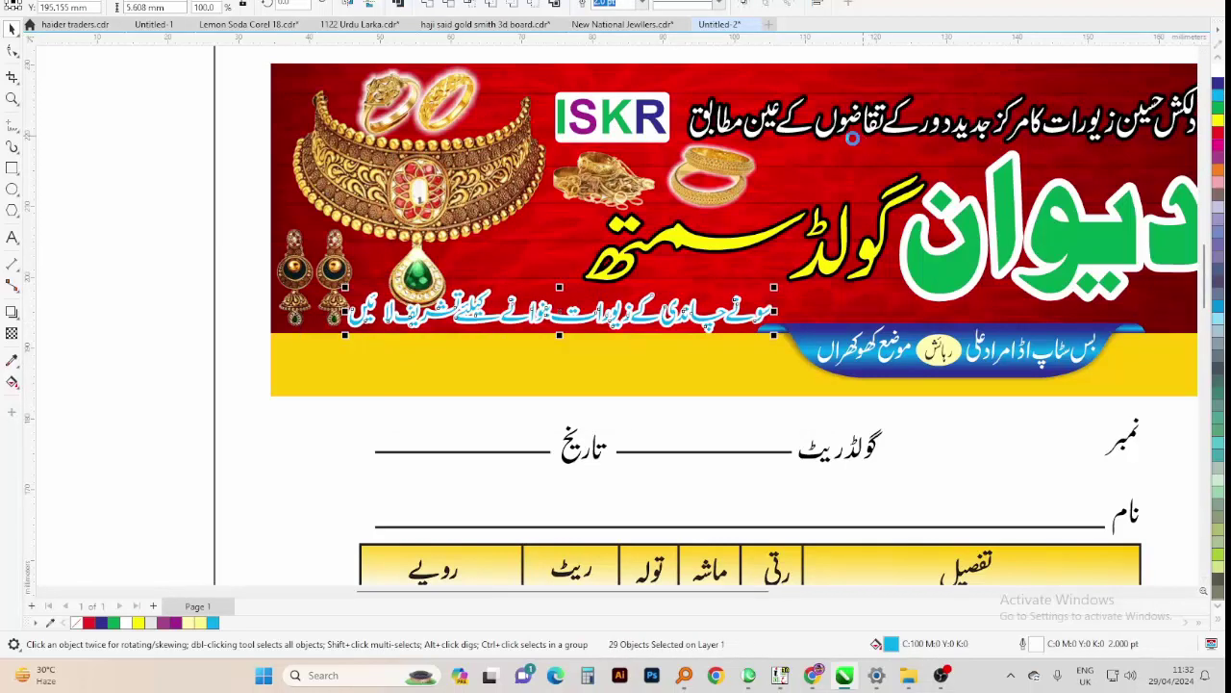
Shrink the necklace image and nudge the slogan line slightly upward
left_click(418, 219)
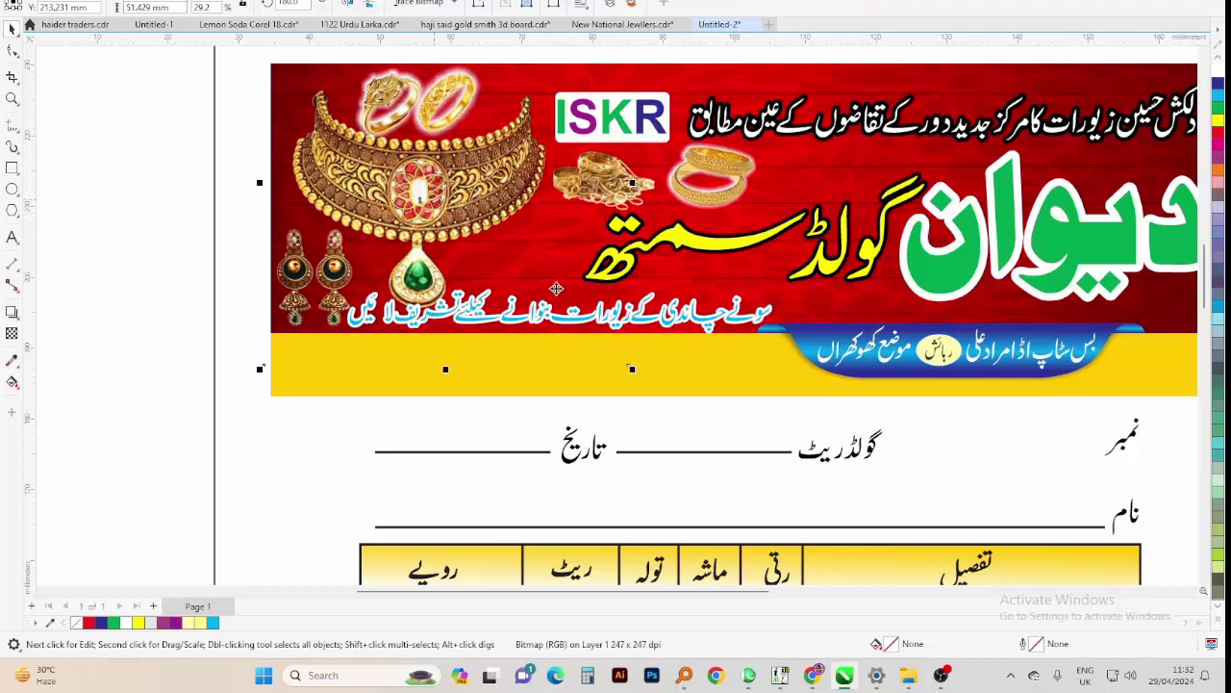
left_click_drag(637, 373, 619, 356)
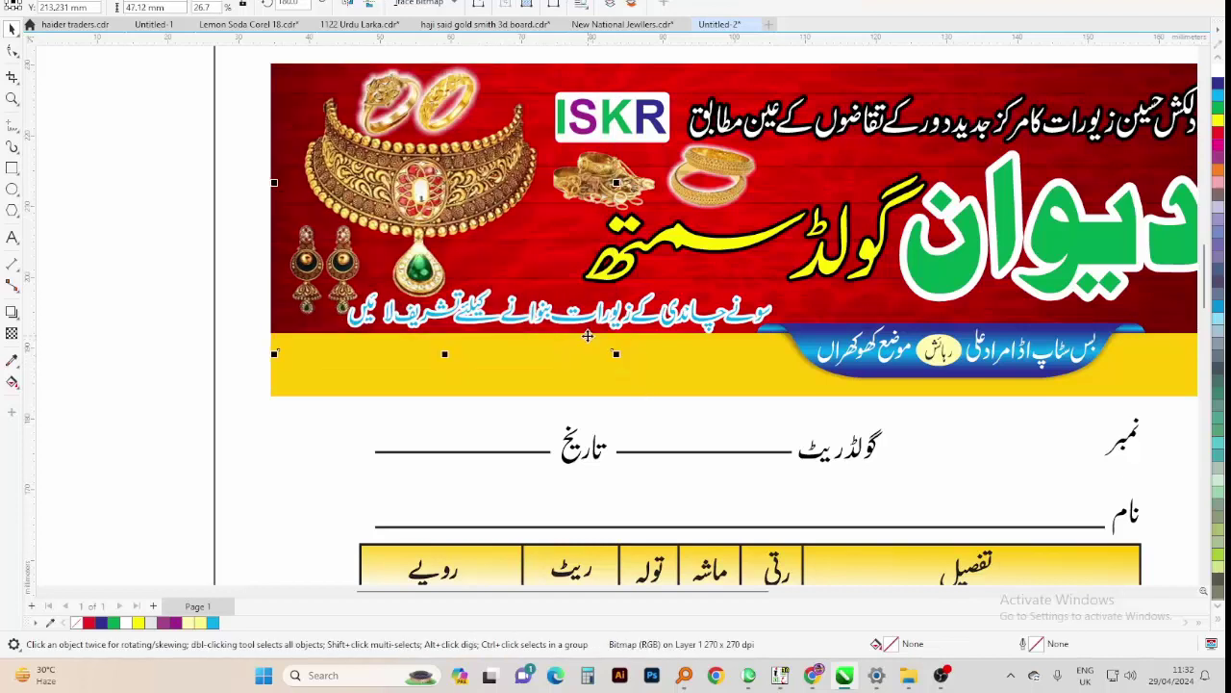
left_click(489, 319)
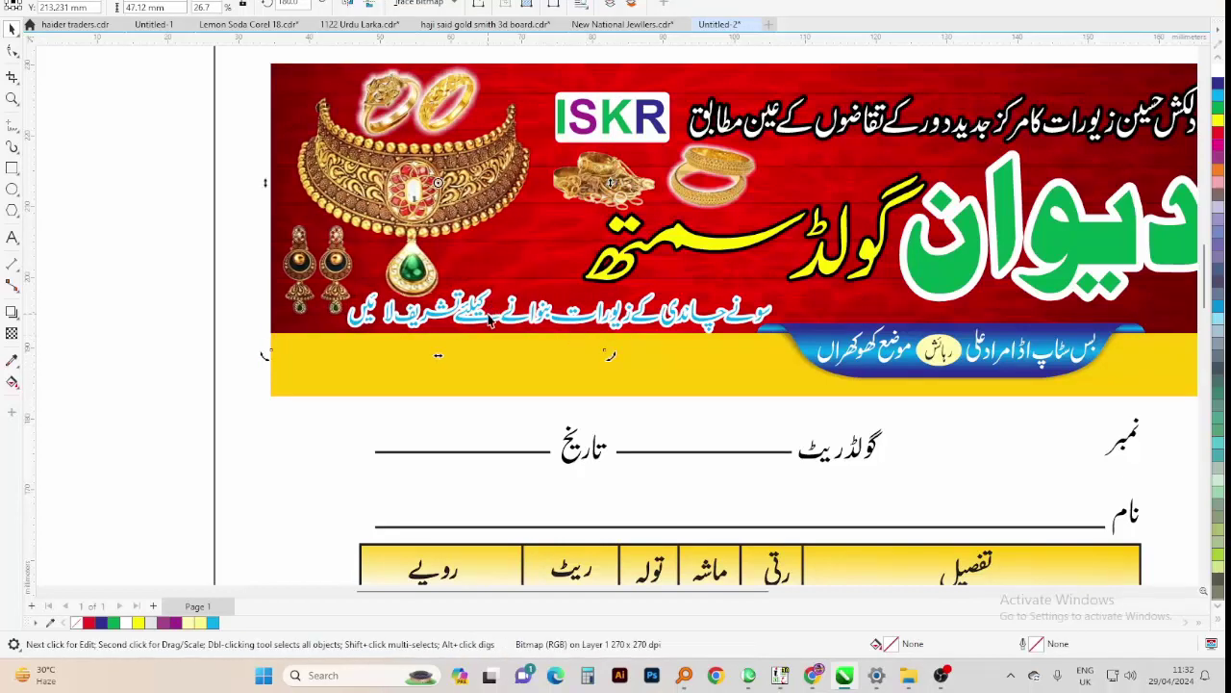
left_click_drag(486, 323, 481, 313)
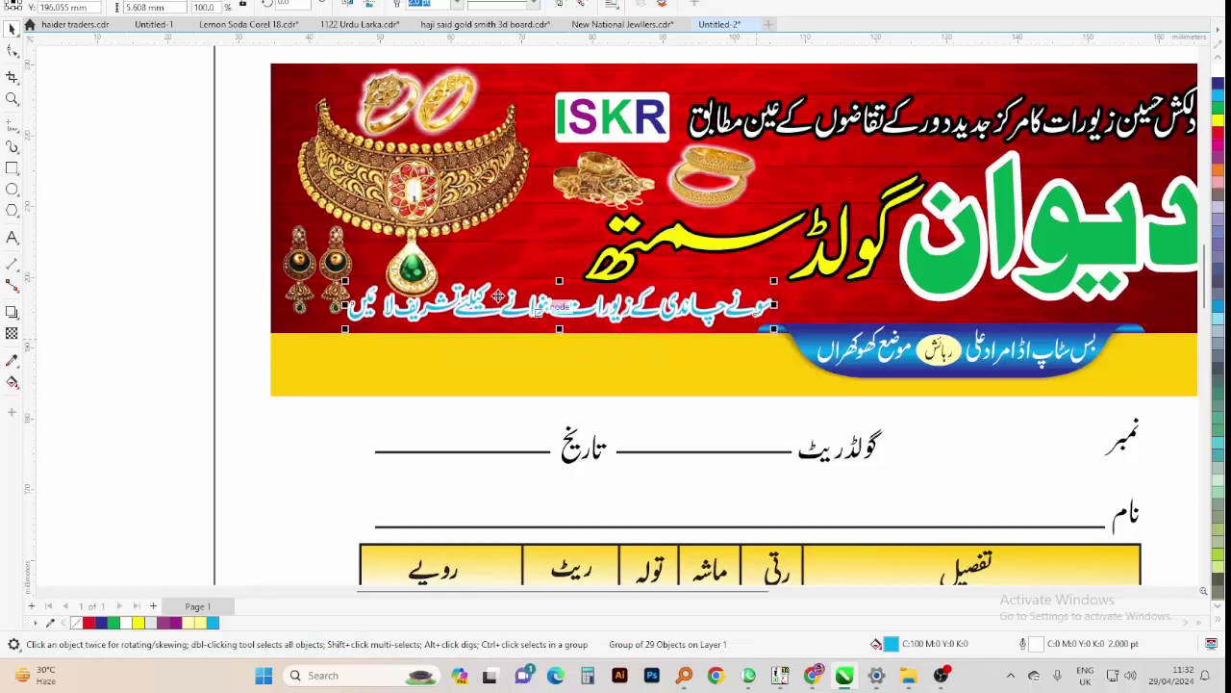
scroll(641, 286, "down", 2)
key("z")
left_click(129, 441)
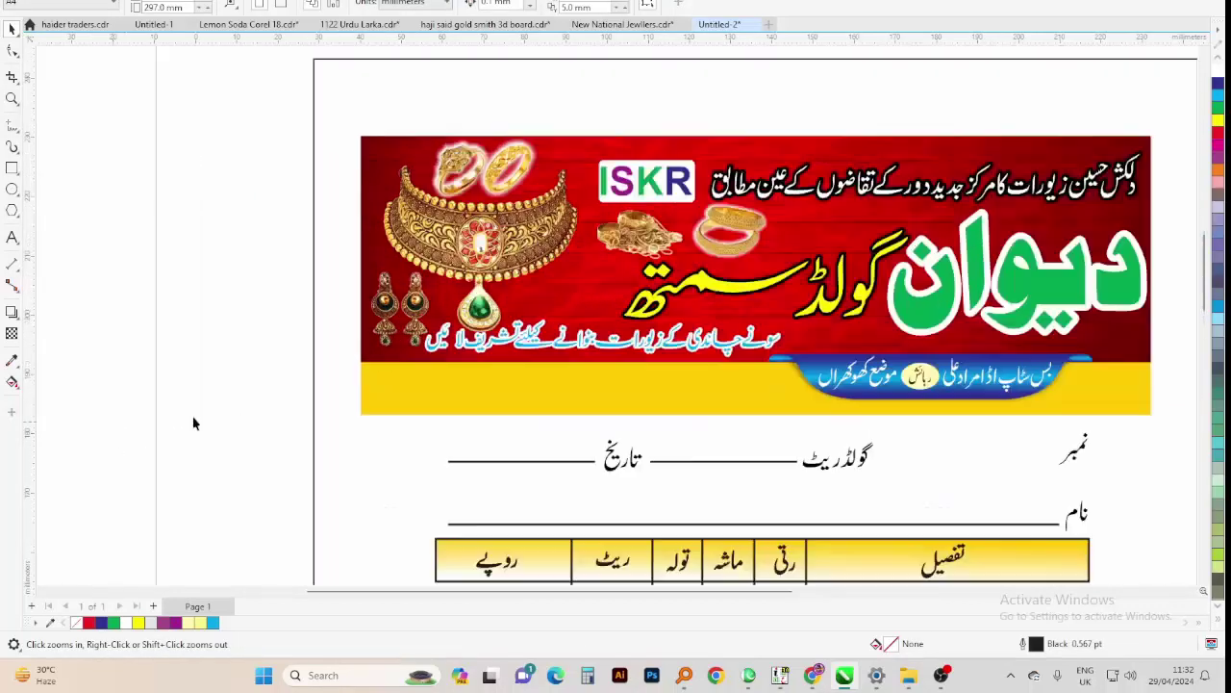
Zoom in on the owner-names line and shift its right-hand words slightly left
scroll(800, 128, "down", 2)
left_click_drag(835, 135, 946, 99)
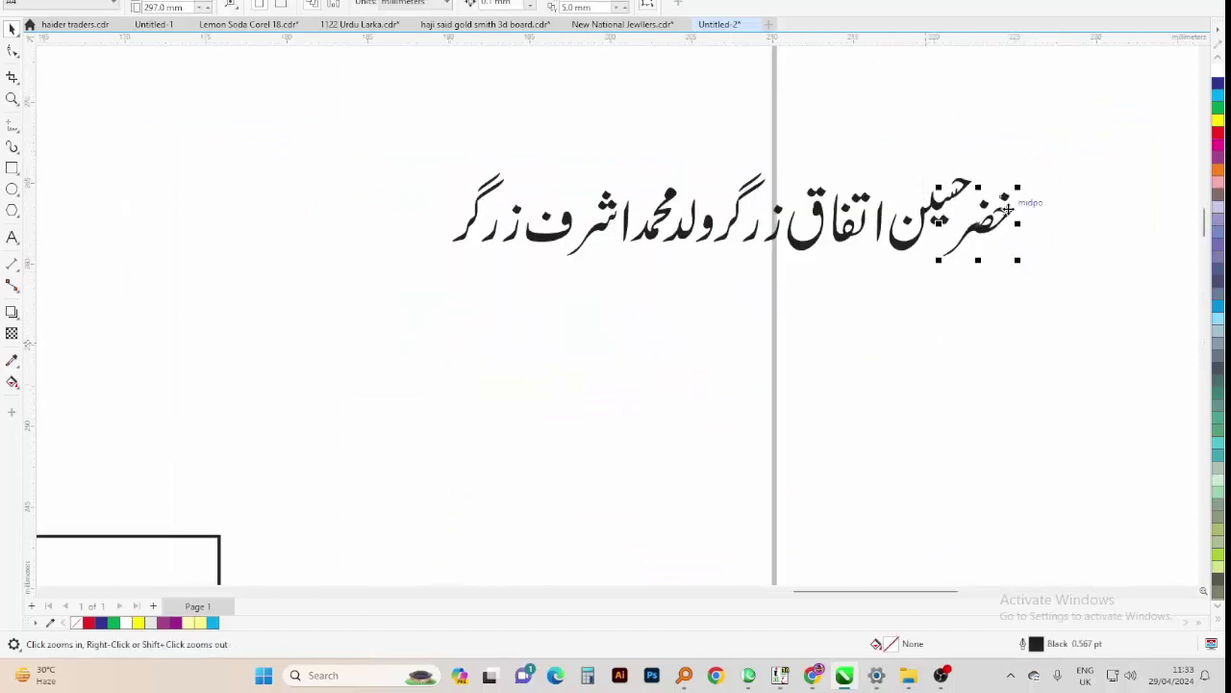
key("space")
scroll(1020, 204, "up", 2)
scroll(1001, 221, "down", 2)
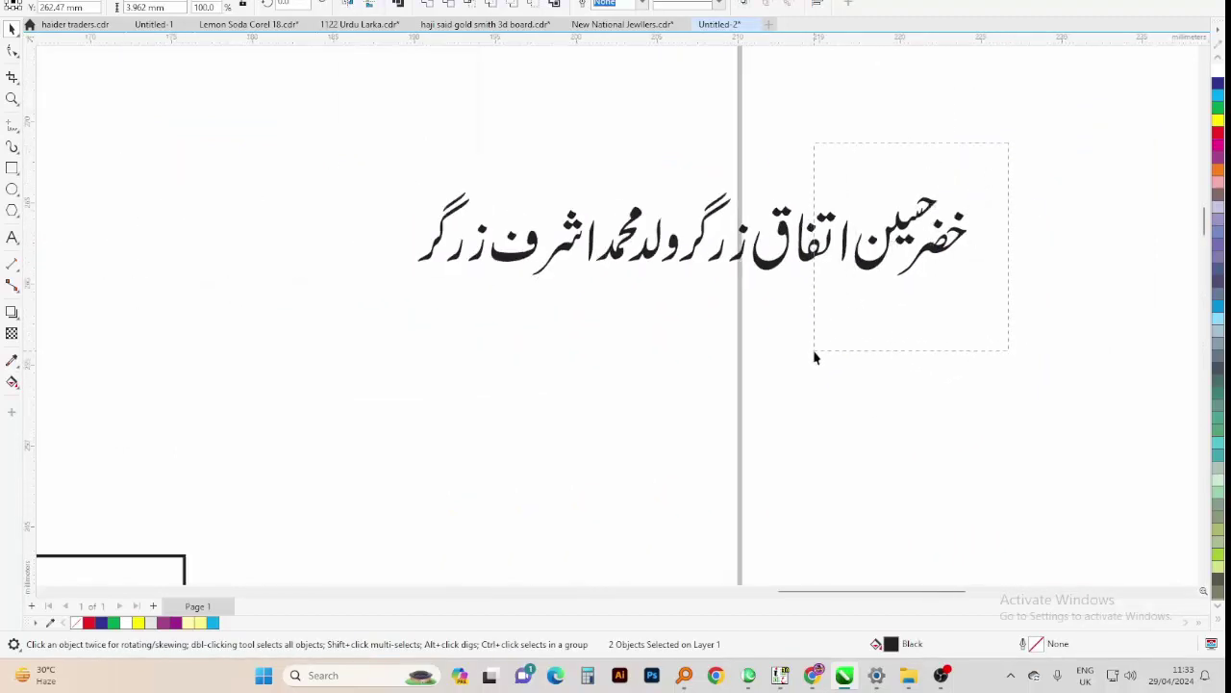
left_click_drag(814, 357, 816, 358)
scroll(894, 240, "up", 2)
left_click_drag(1009, 118, 684, 366)
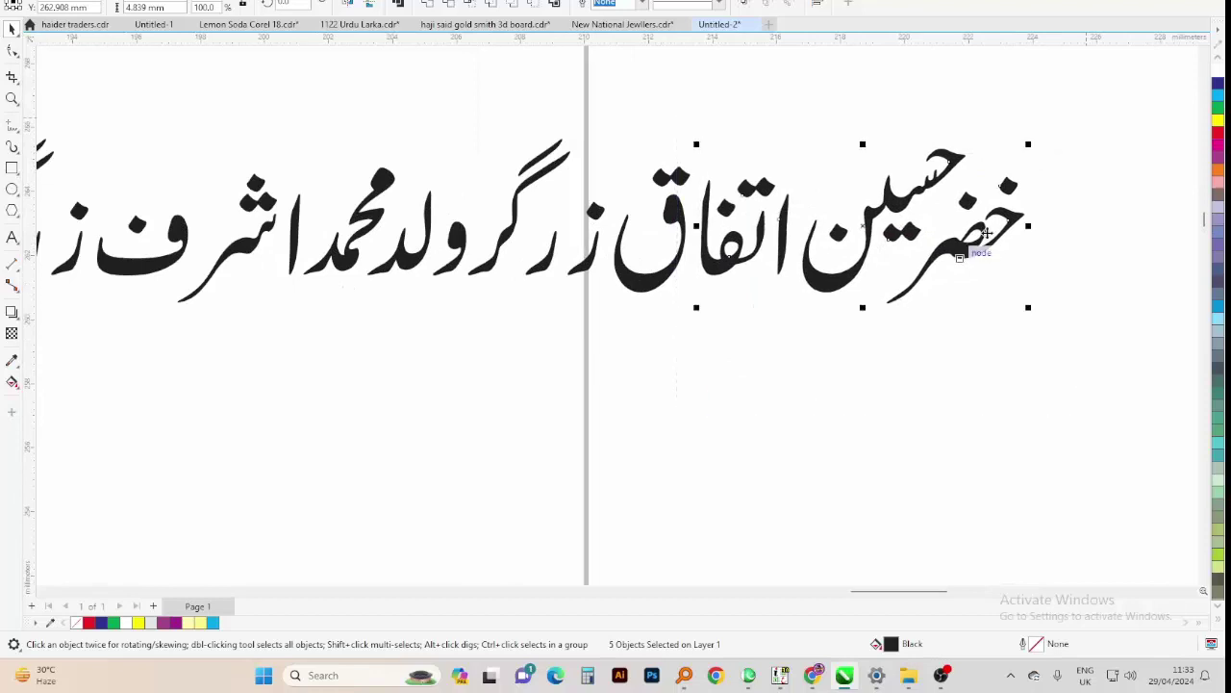
left_click_drag(517, 507, 520, 505)
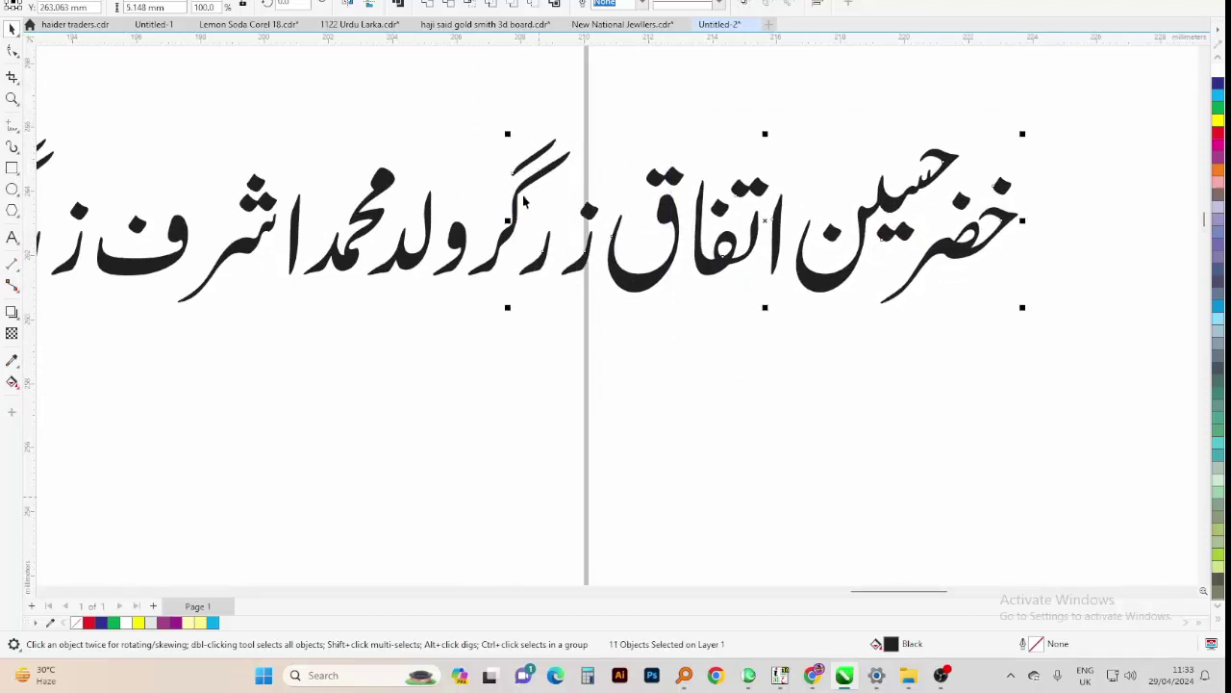
left_click(535, 160, "shift")
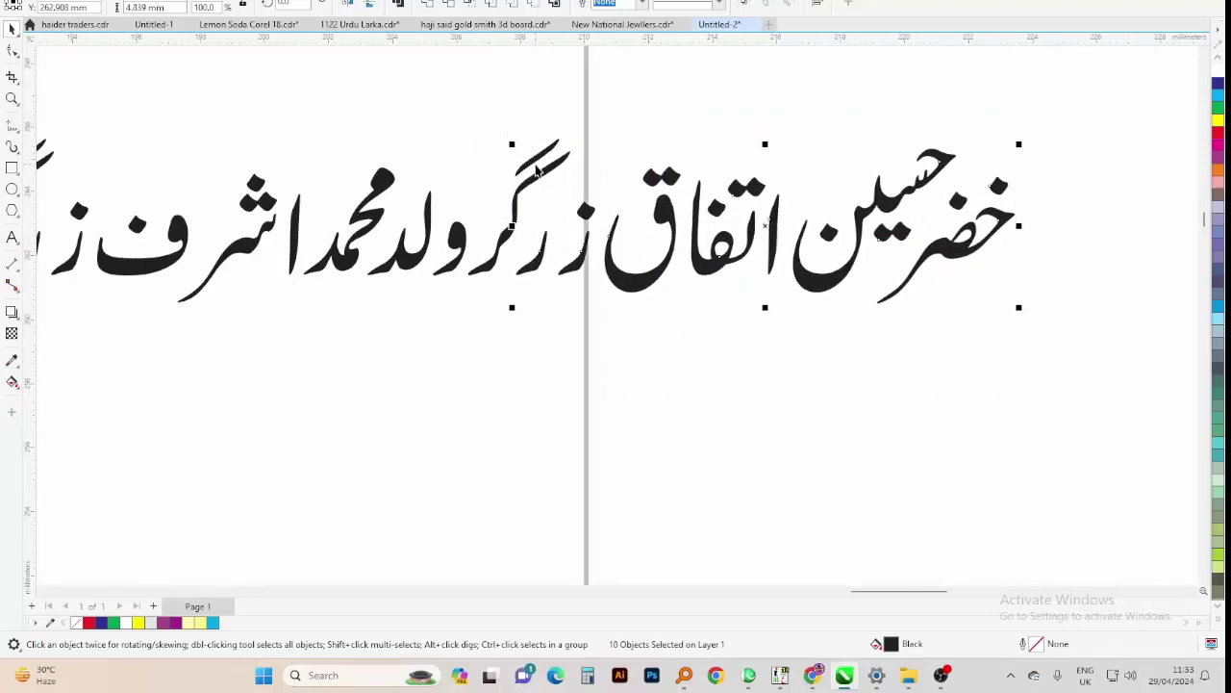
left_click_drag(787, 275, 777, 274)
scroll(777, 274, "down", 2)
Close the gaps between the left words of the line, including زرگر
left_click_drag(949, 165, 526, 408)
left_click_drag(407, 158, 408, 157)
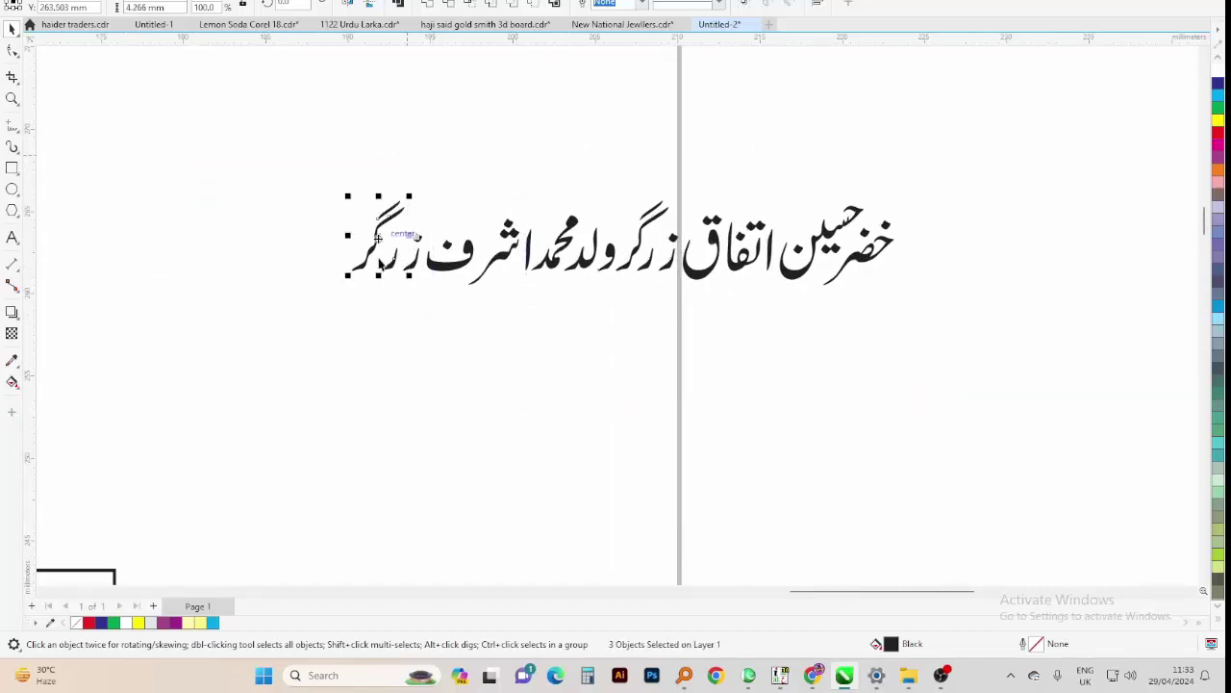
left_click_drag(321, 304, 489, 164)
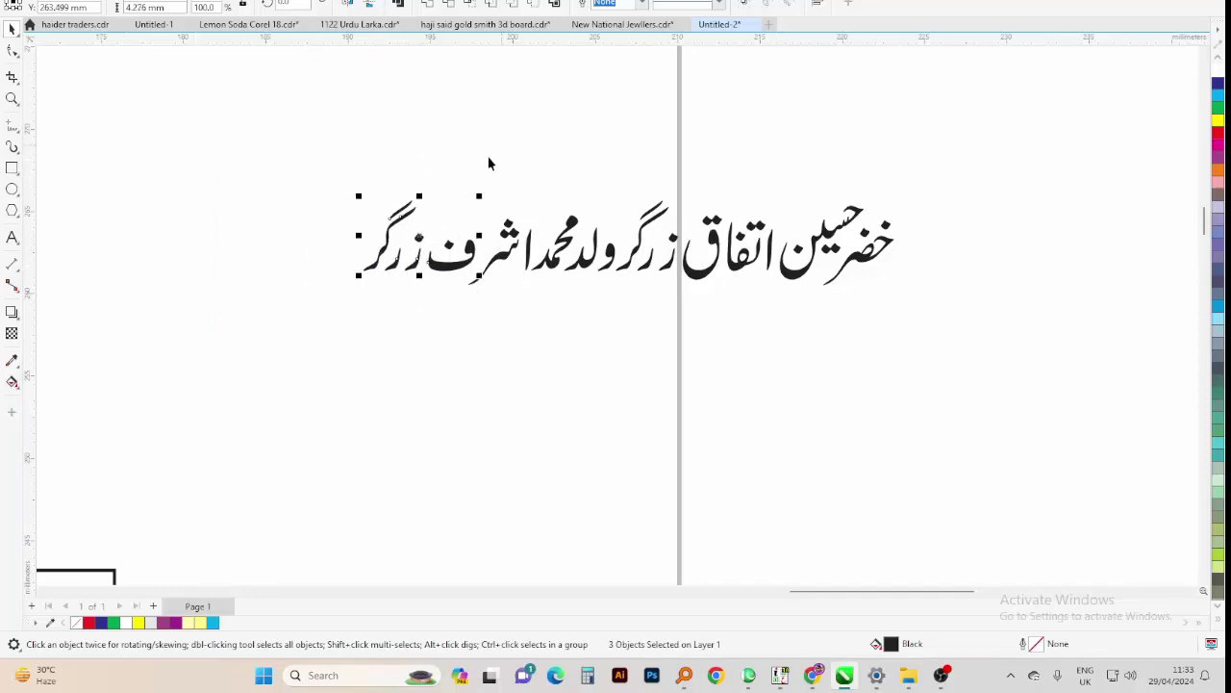
left_click_drag(250, 352, 556, 174)
left_click_drag(428, 274, 629, 161)
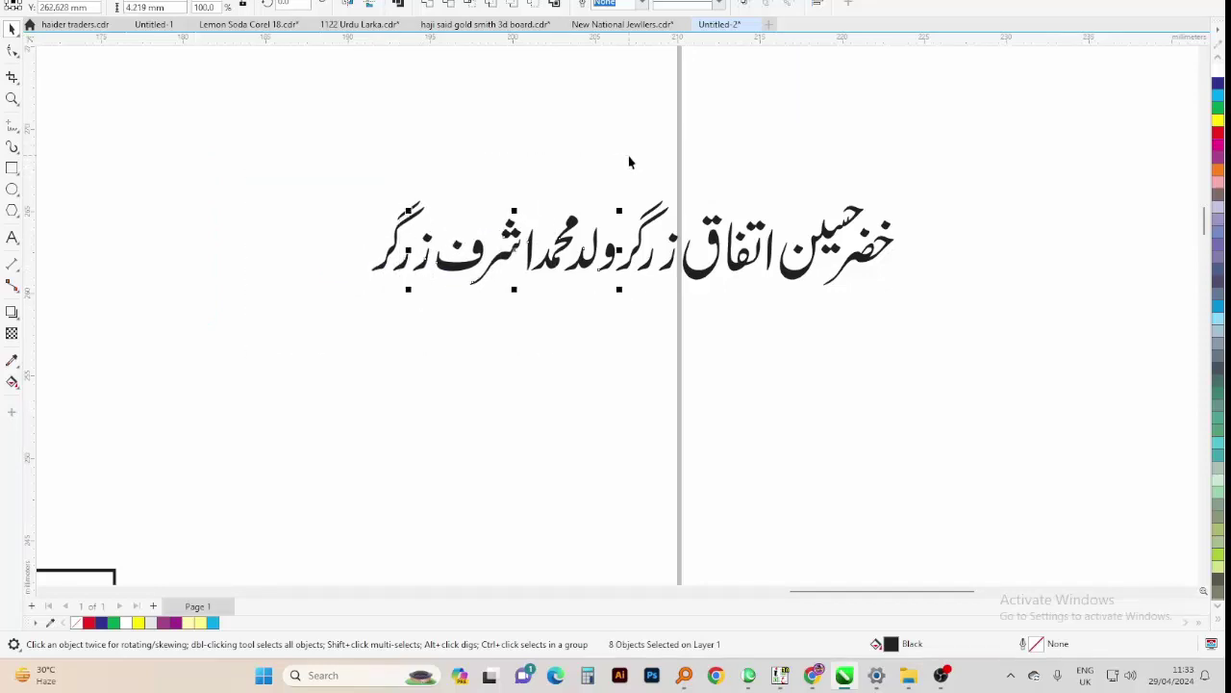
left_click_drag(257, 335, 234, 379)
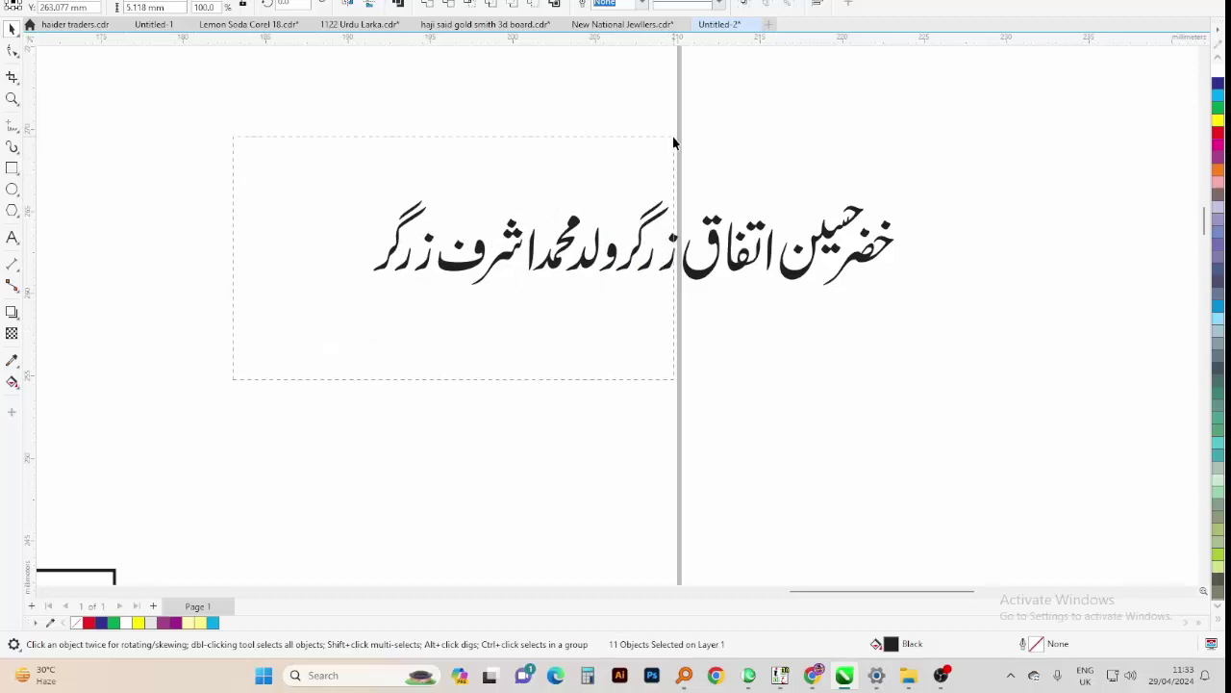
left_click_drag(673, 143, 664, 140)
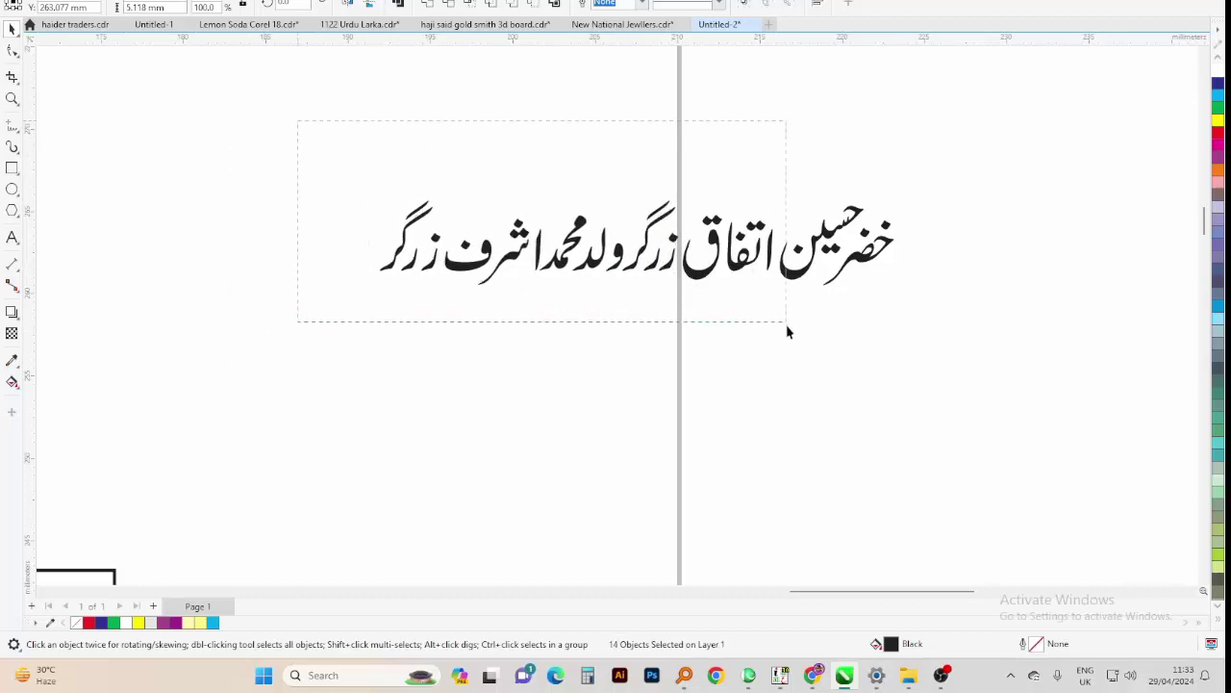
Group the whole owner-names line and move it onto the yellow strip
left_click_drag(786, 331, 788, 331)
left_click_drag(1003, 144, 216, 384)
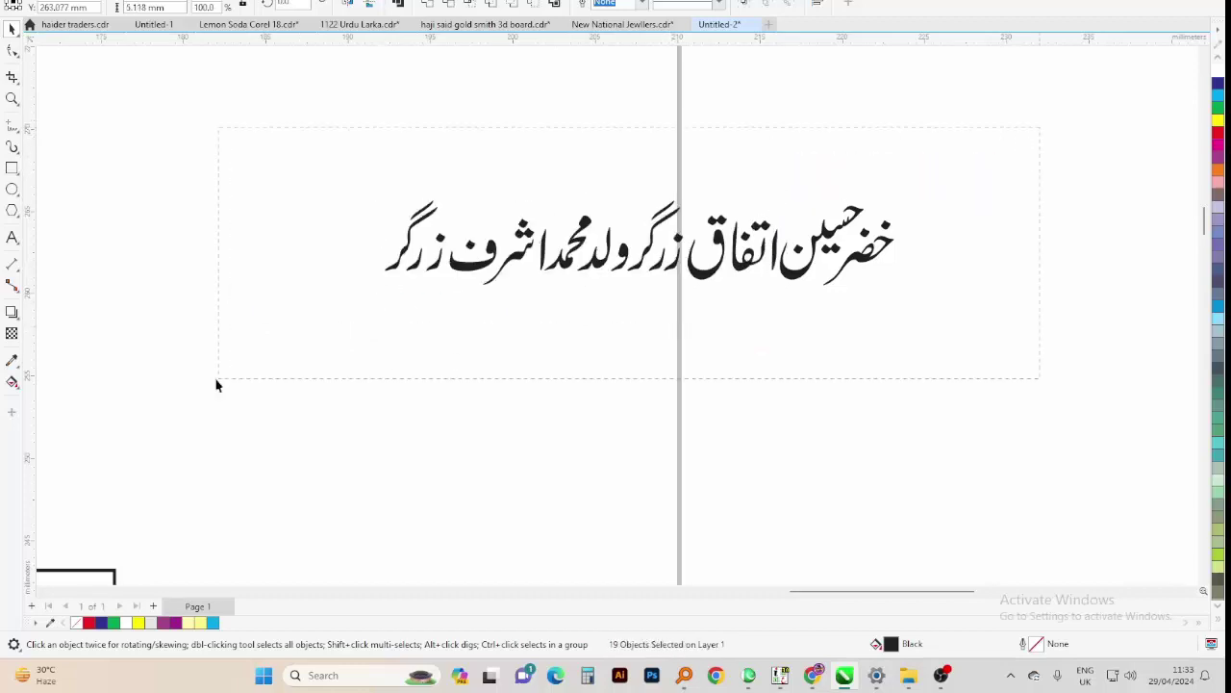
key("ctrl+g")
scroll(527, 339, "down", 4)
left_click_drag(736, 229, 241, 538)
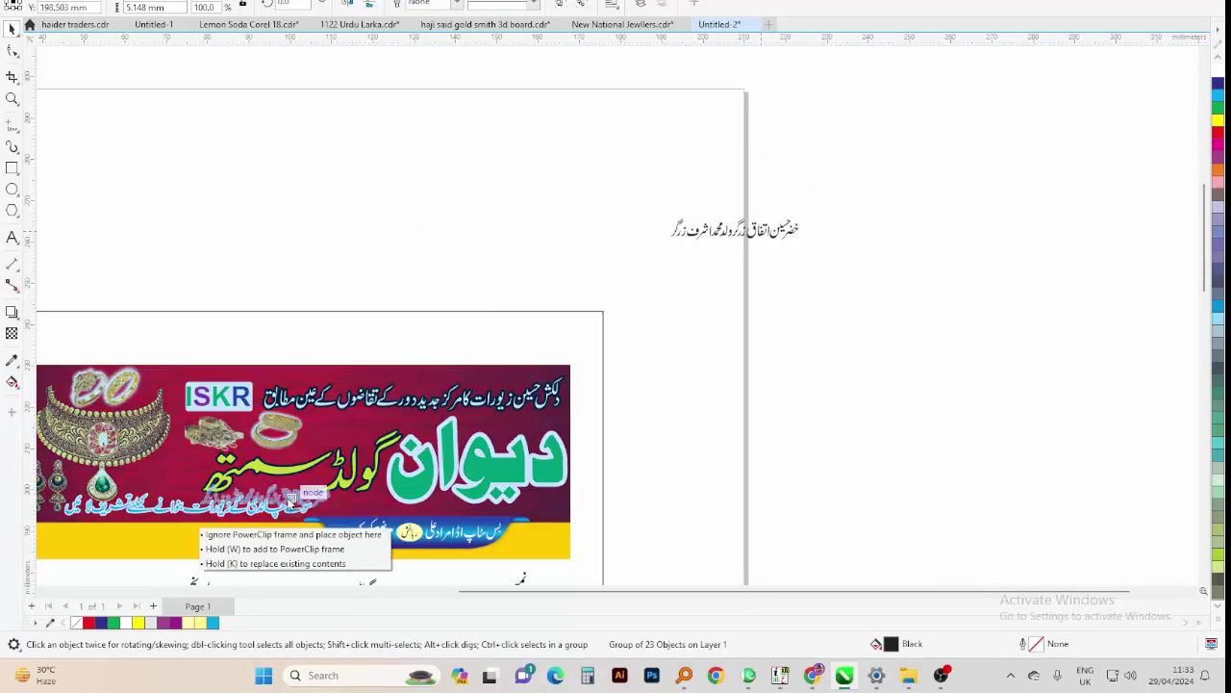
Drop the owner-names line into the yellow strip, enlarge it slightly, nudge it, and colour it dark blue
left_click(272, 551)
scroll(596, 433, "up", 3)
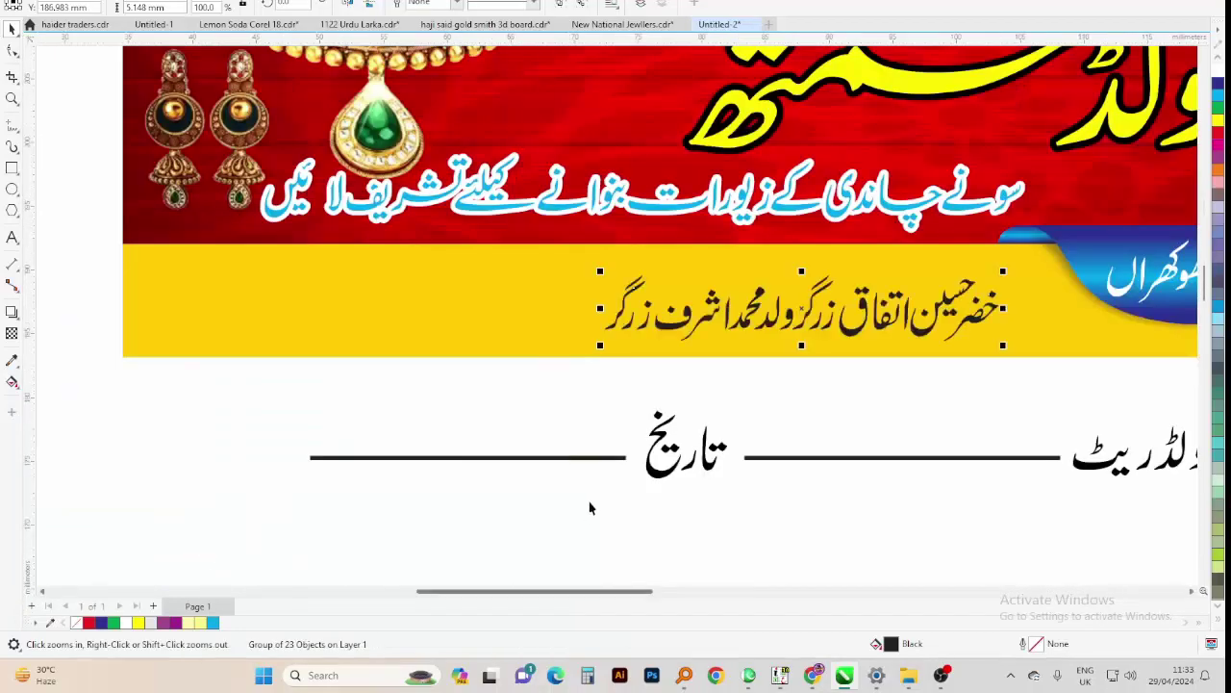
scroll(749, 435, "down", 1)
scroll(749, 436, "up", 2)
left_click_drag(824, 420, 902, 442)
key("Left")
key("Left")
key("Left")
key("Left")
key("Left")
key("Left")
key("Left")
key("Left")
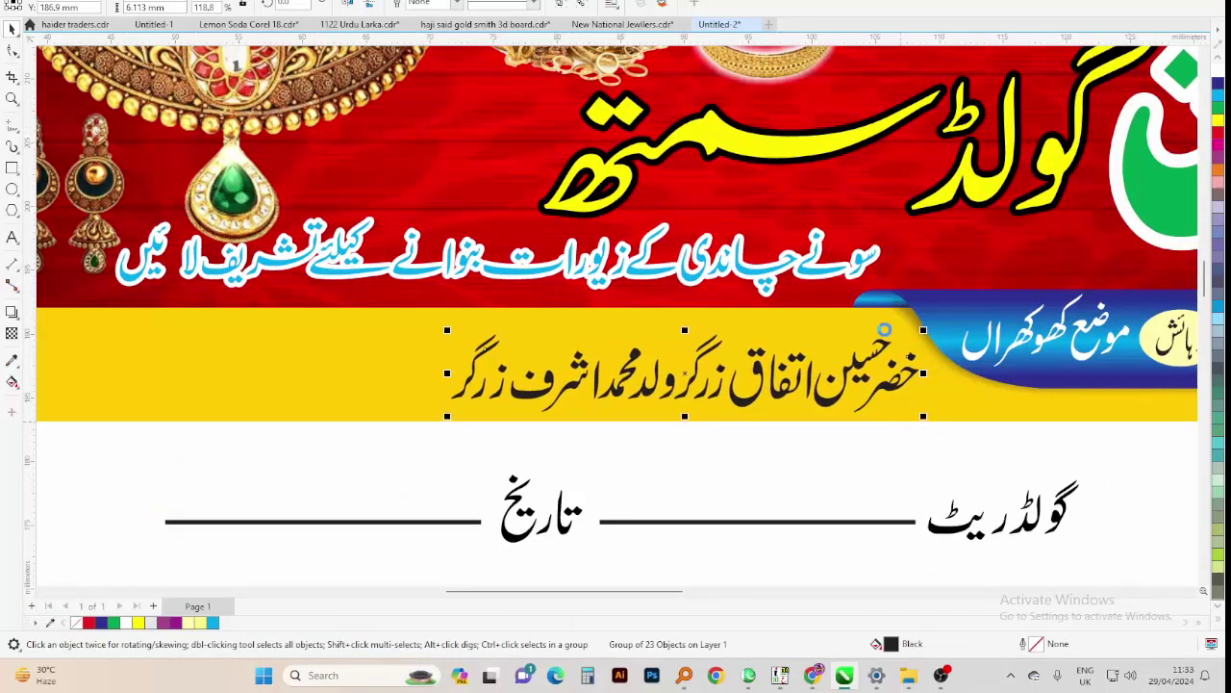
key("Up")
key("Up")
scroll(883, 351, "down", 2)
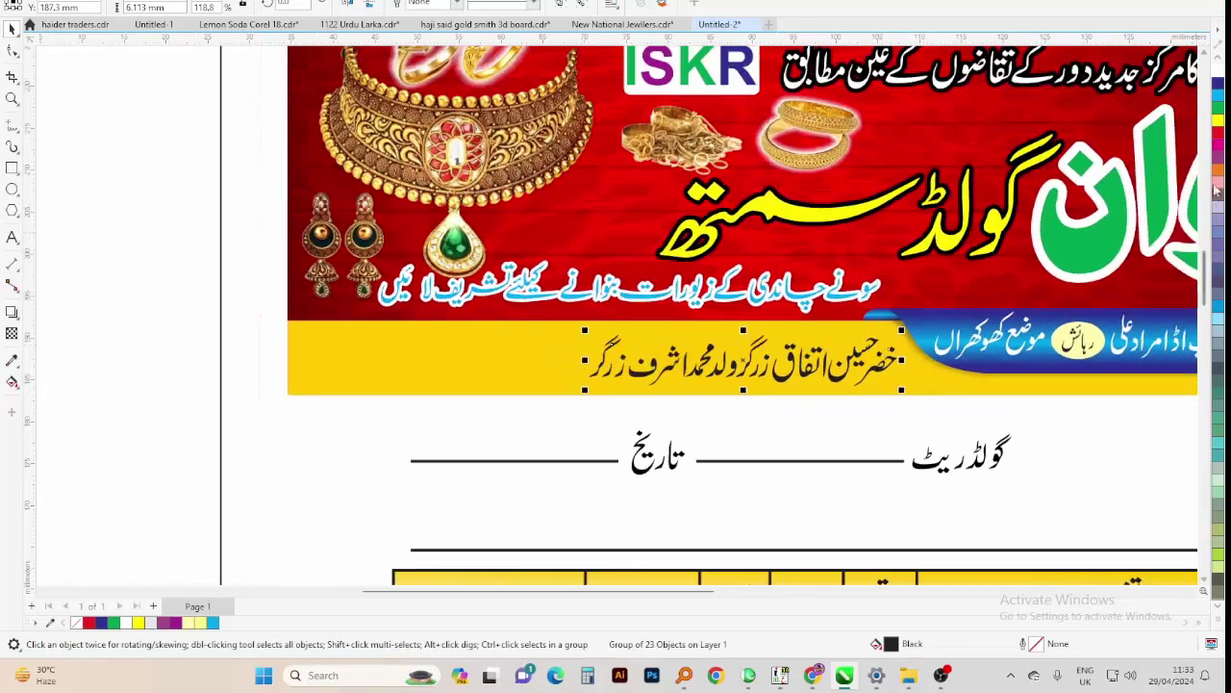
right_click(1218, 92)
Give the owner-names text a 2 pt white outline with rounded corners, placed behind the fill
key("F12")
type("2")
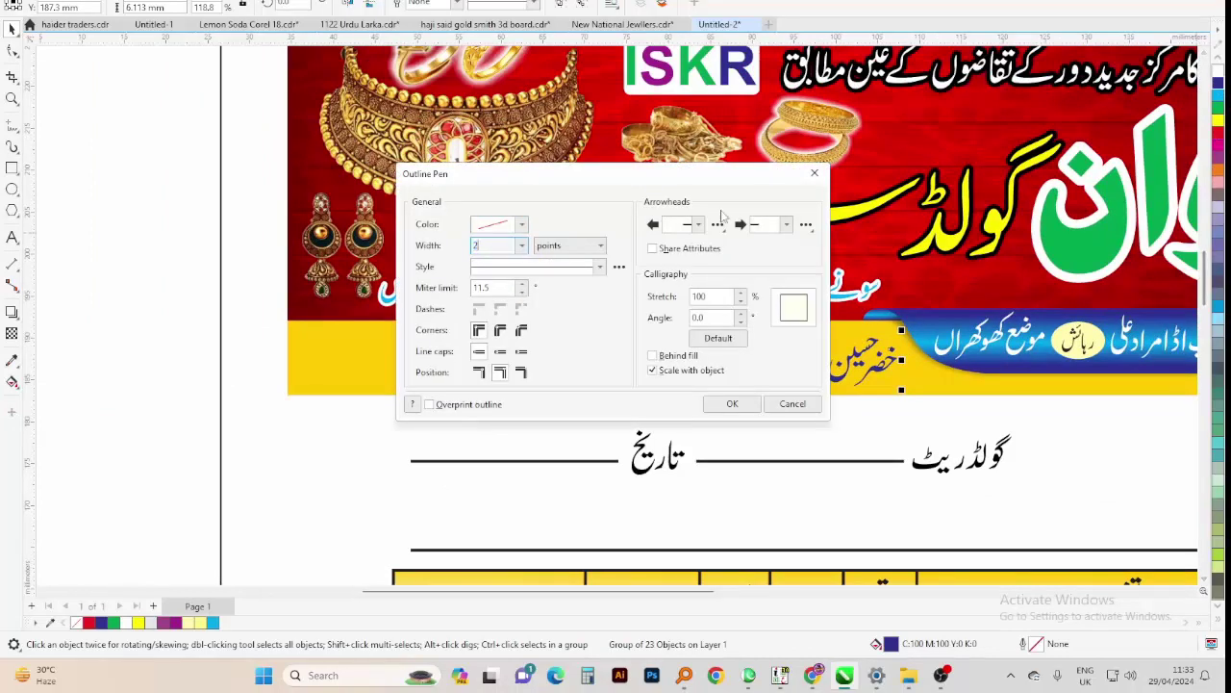
left_click(479, 330)
left_click(499, 351)
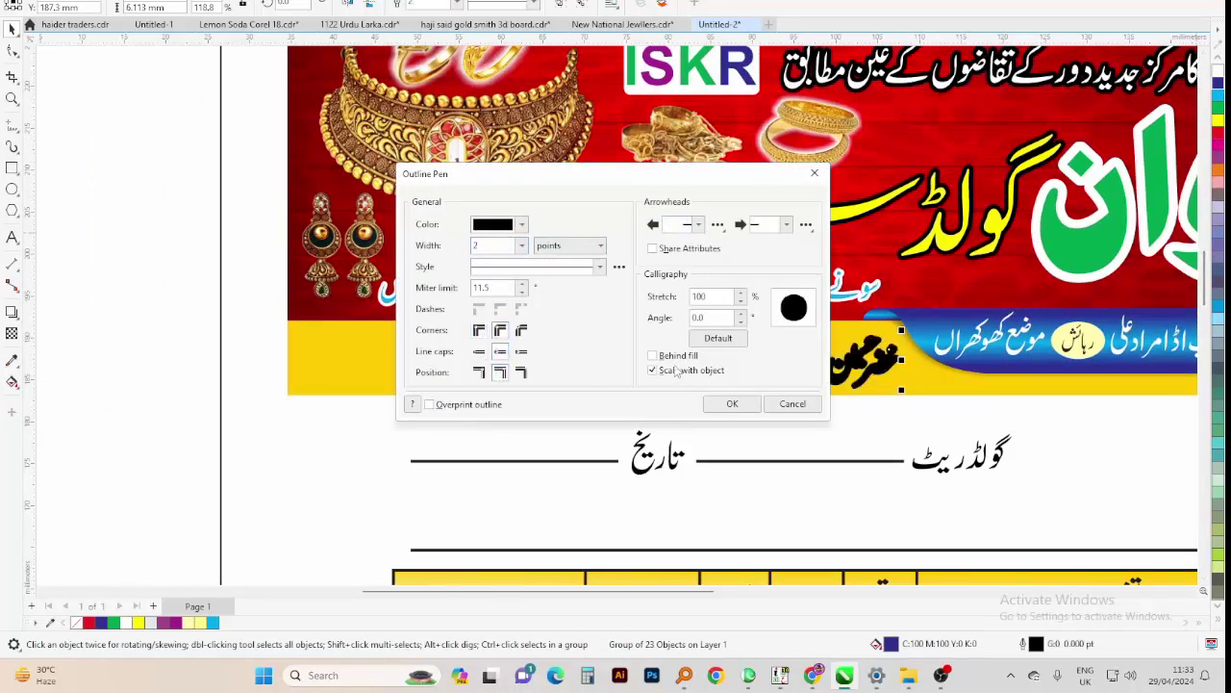
left_click(652, 355)
left_click(730, 404)
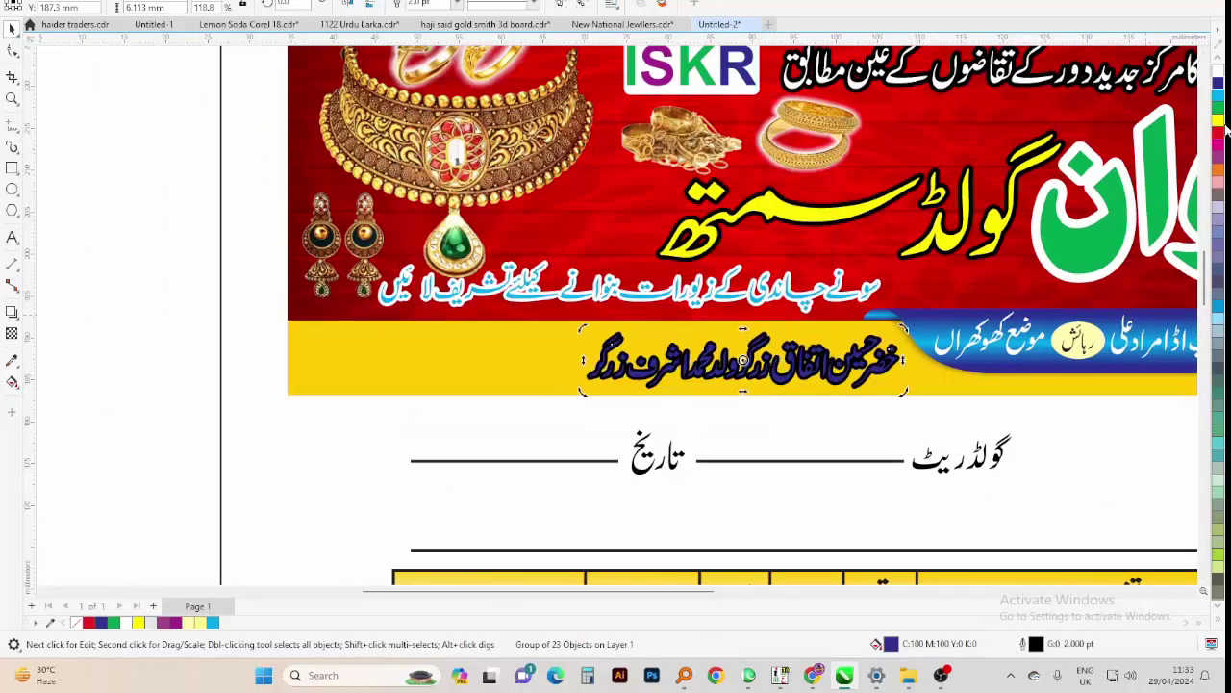
right_click(1218, 79)
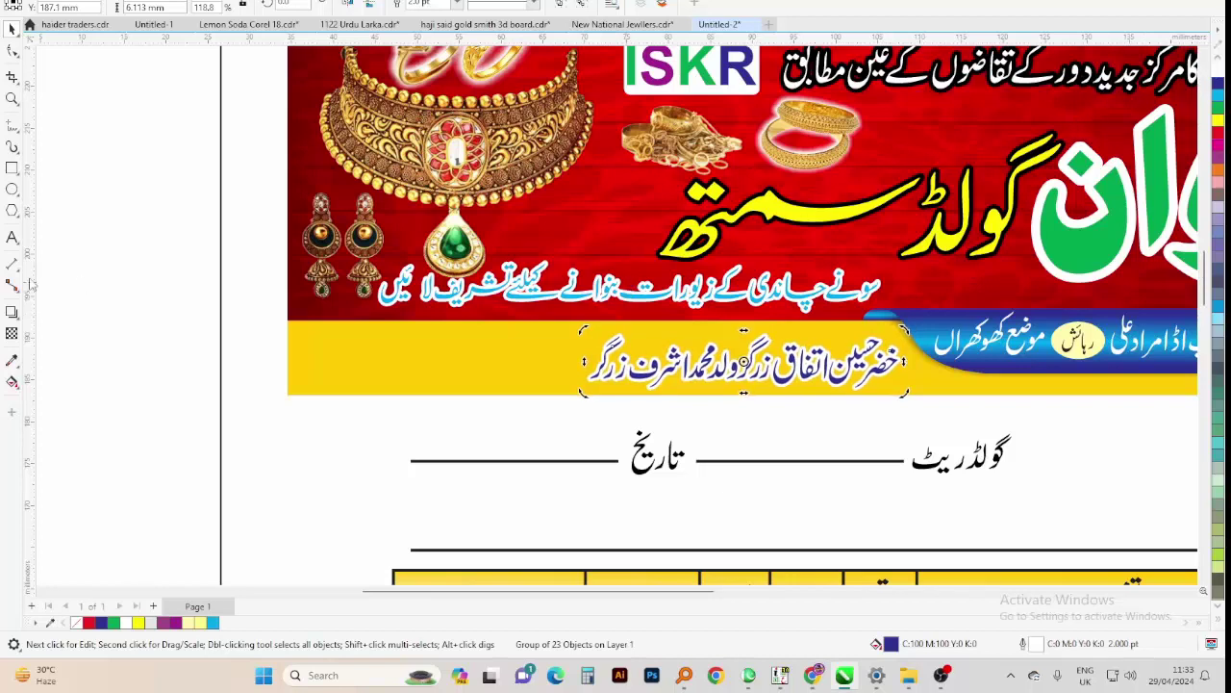
left_click(12, 237)
Type the two contact phone numbers on two lines as new text left of the banner
left_click(170, 310)
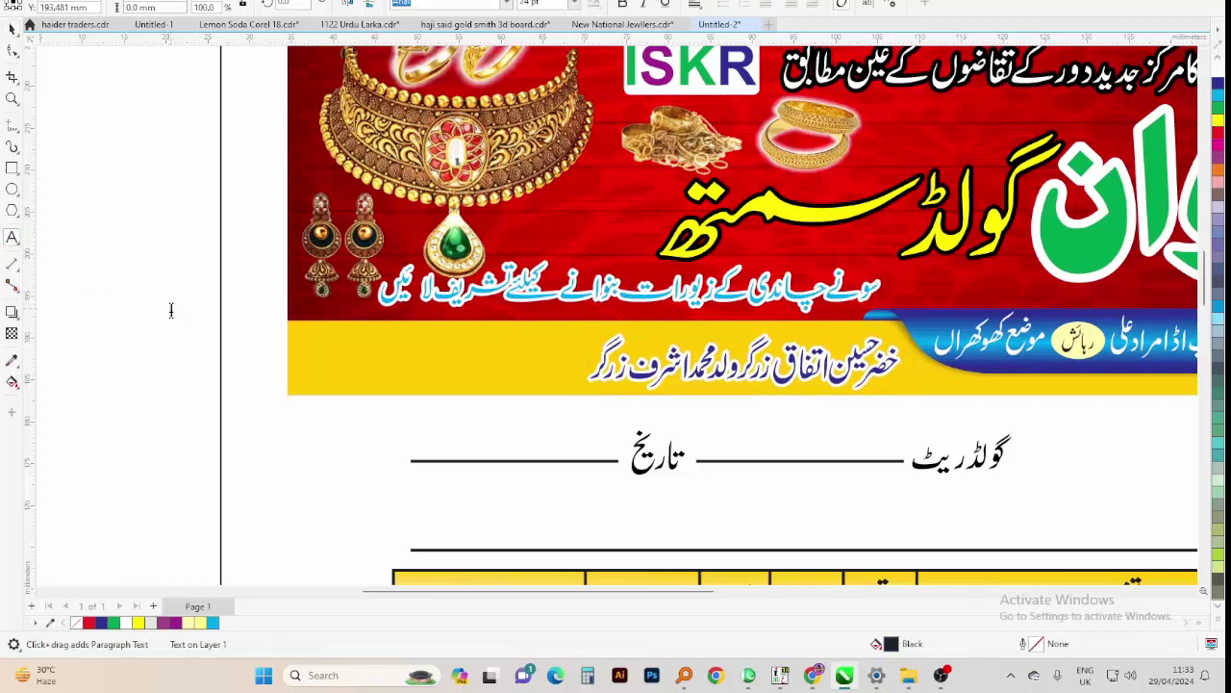
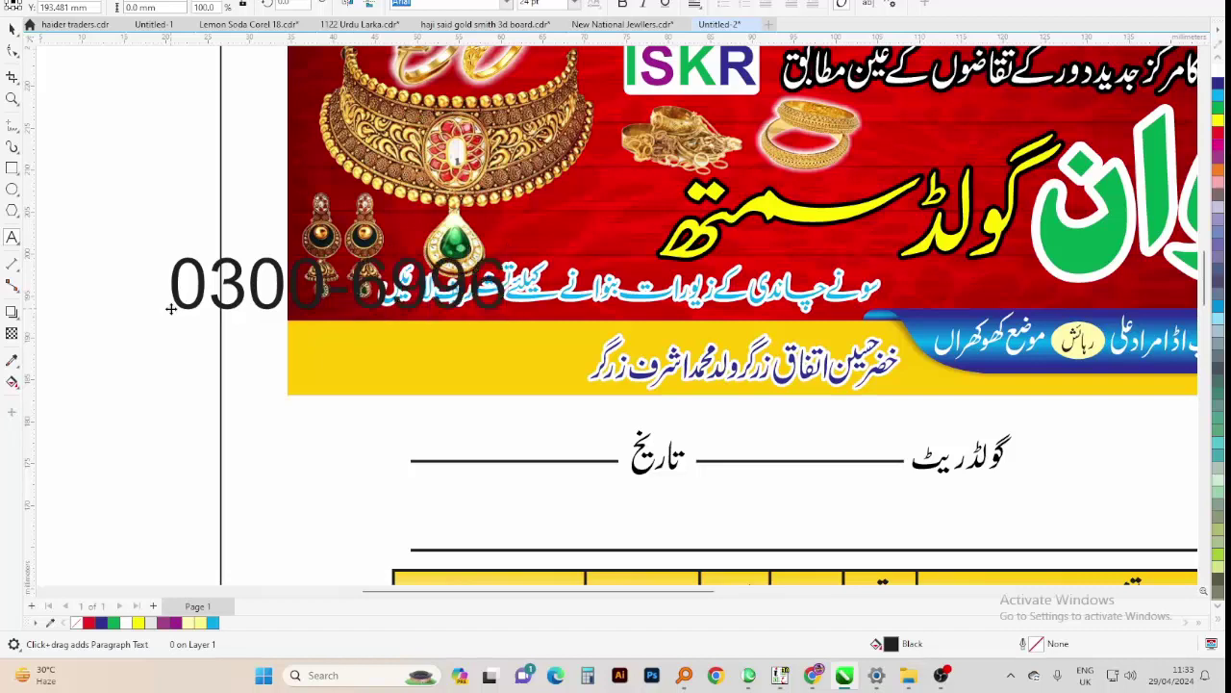
key("Return")
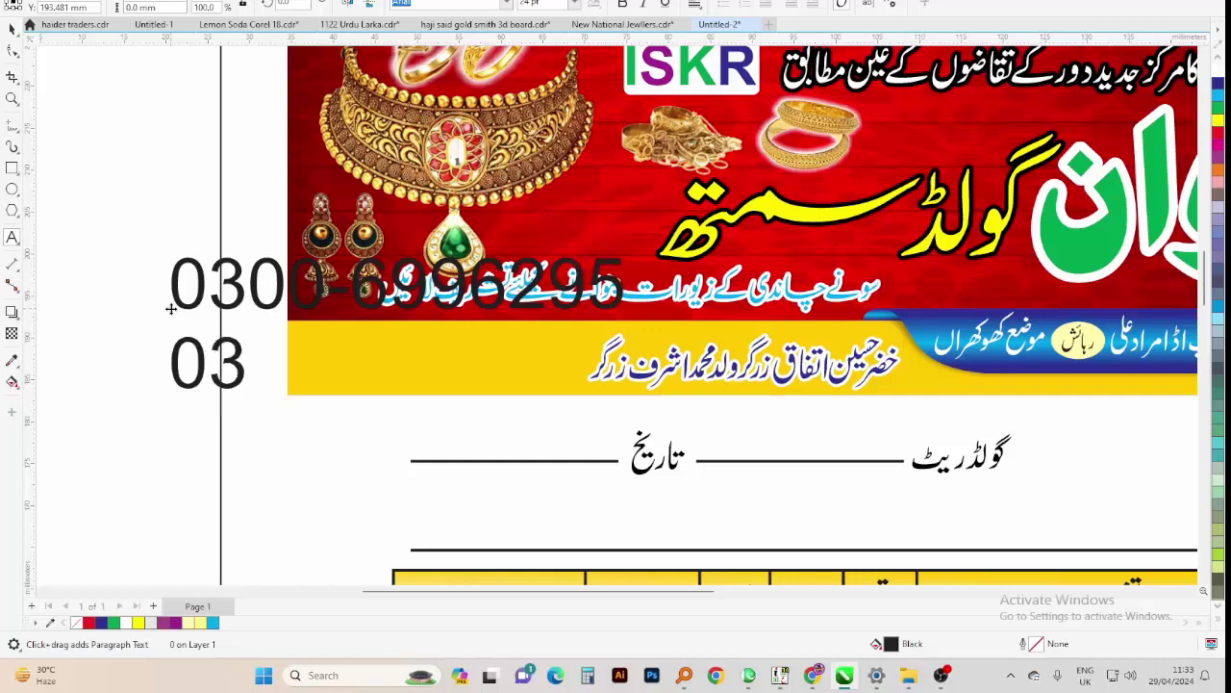
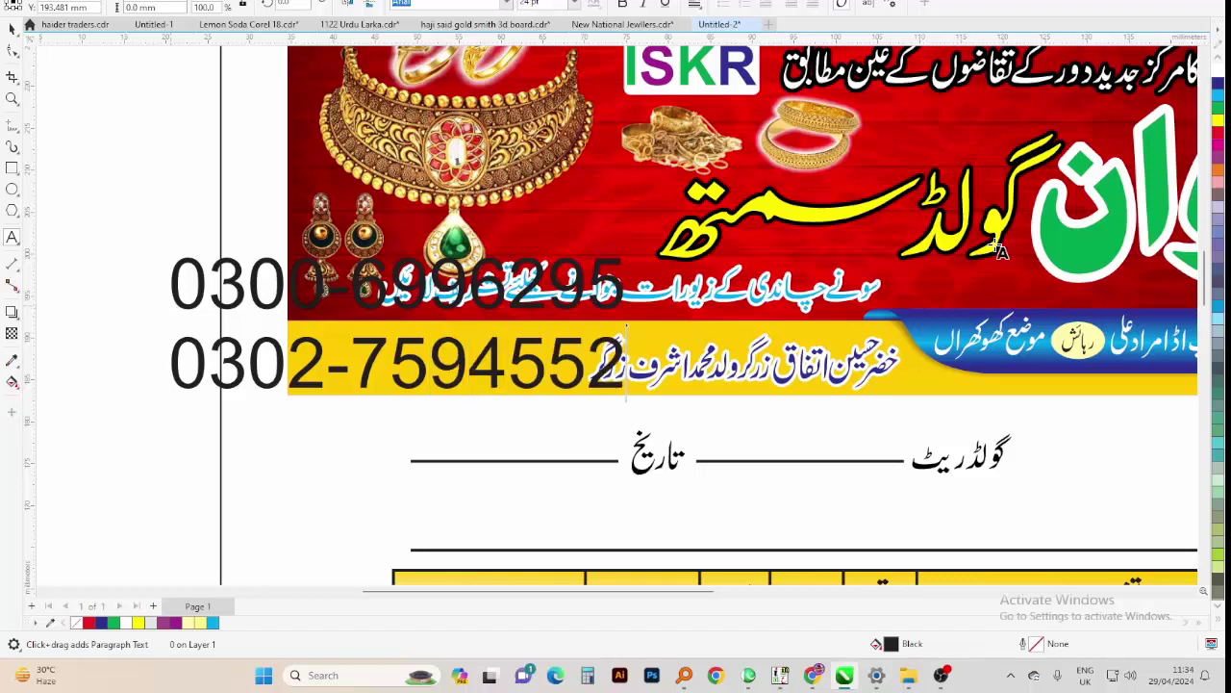
key("Escape")
Shrink the phone-number text to half size and move it onto the yellow strip's left end
left_click(12, 29)
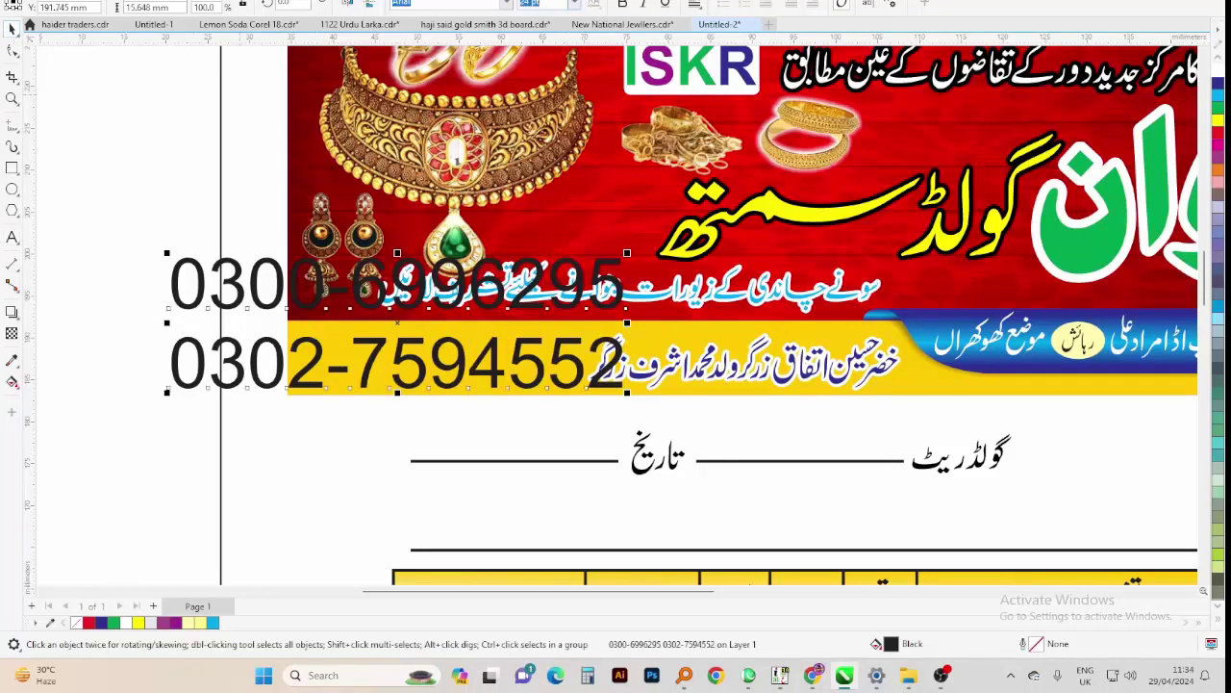
key("ctrl+KP_2")
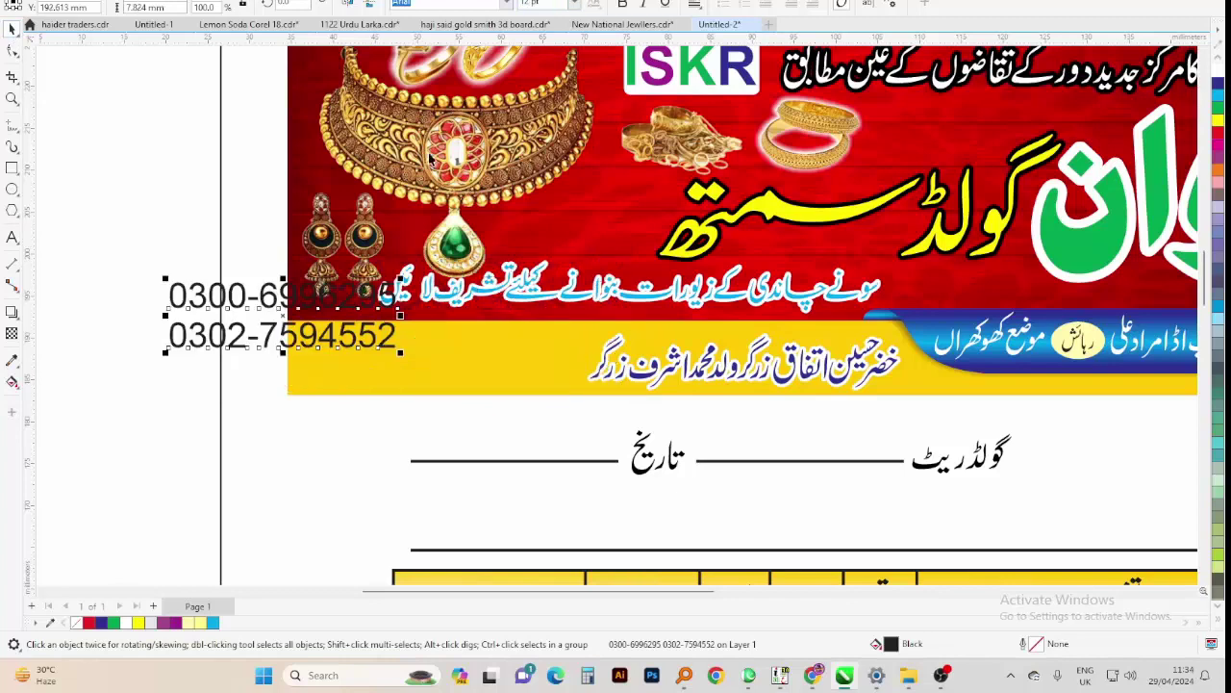
left_click_drag(331, 306, 474, 347)
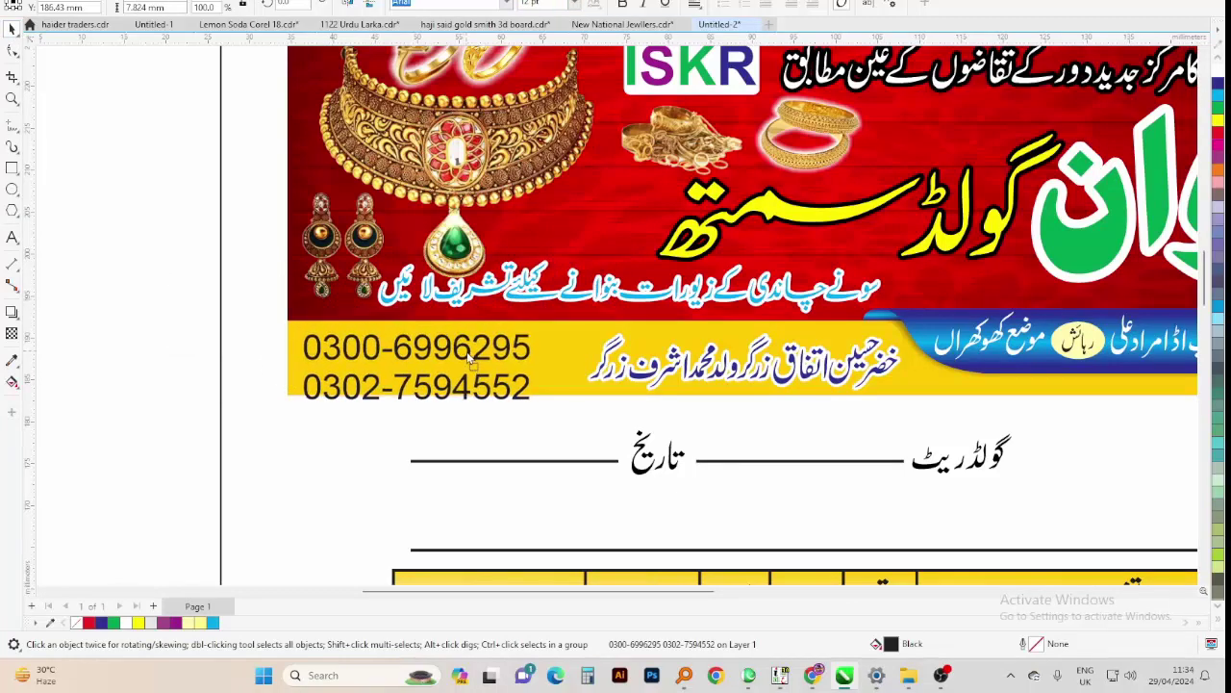
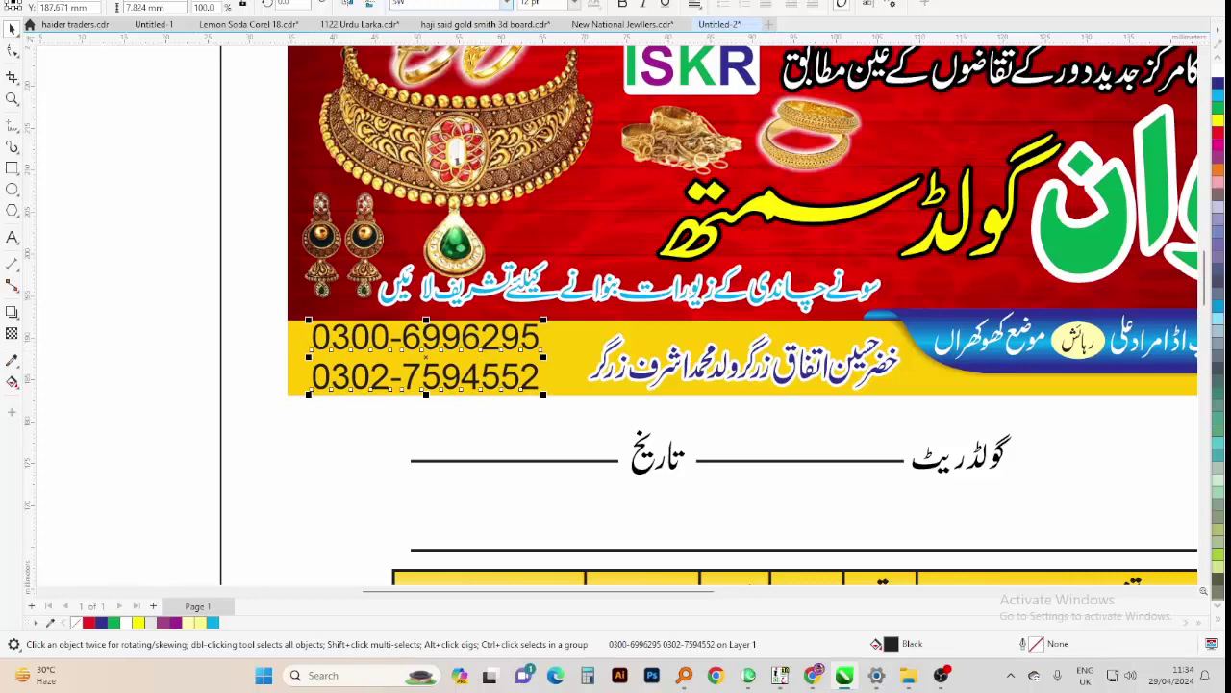
Set the phone numbers in the Slicker font and narrow them to about 80% width
left_click(506, 4)
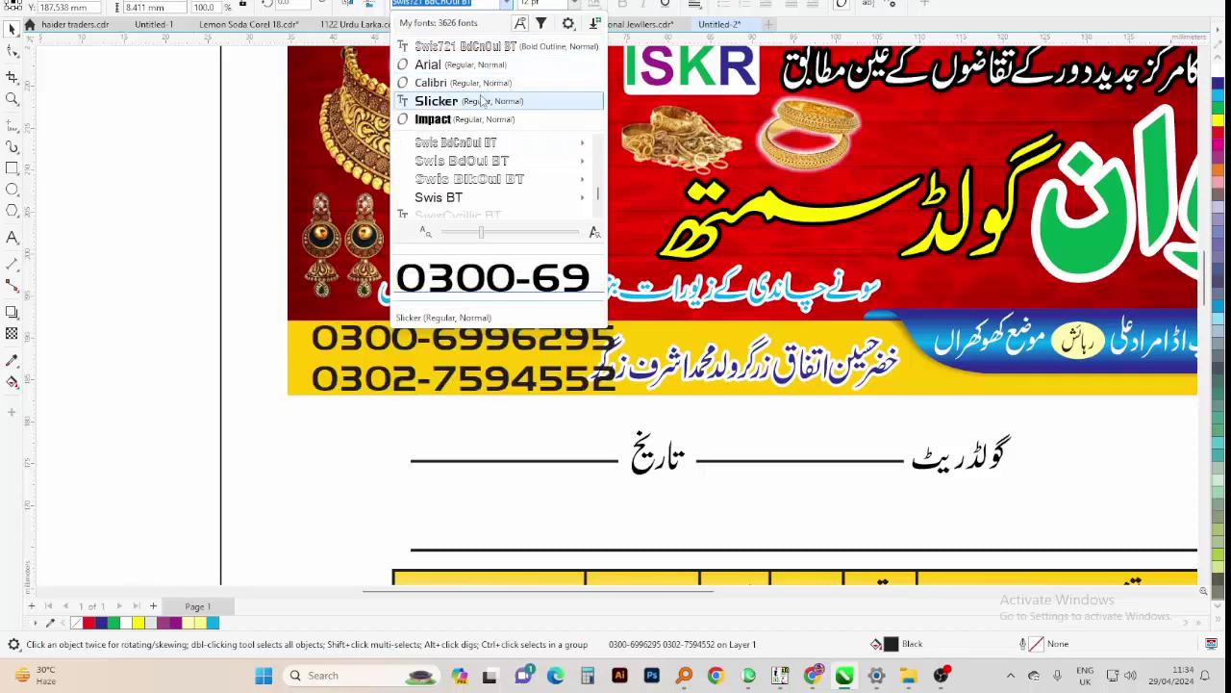
left_click(481, 100)
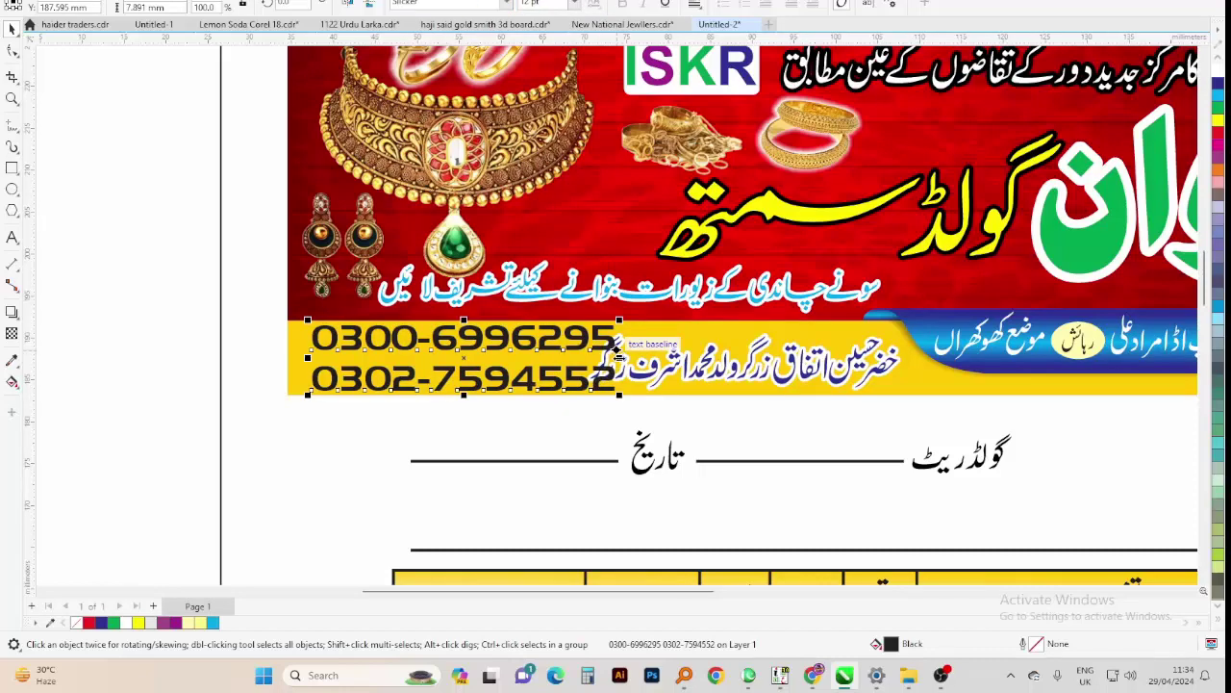
left_click_drag(620, 366, 561, 367)
scroll(504, 379, "up", 2)
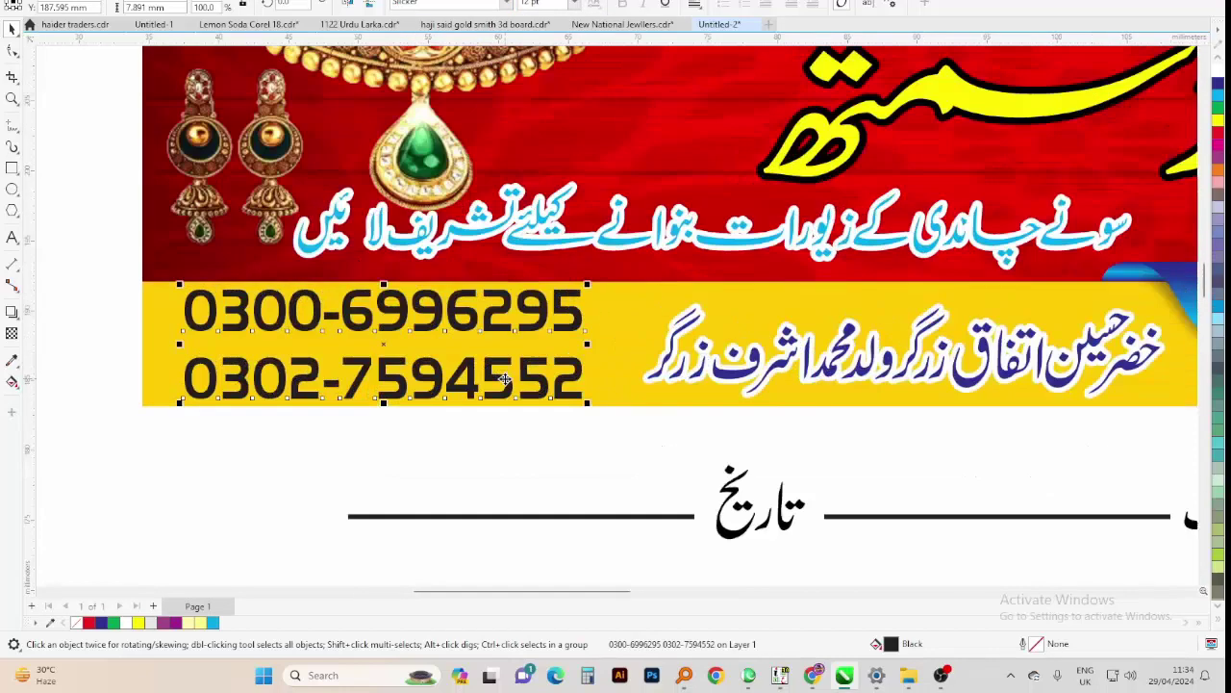
Tighten the line spacing between the two numbers and enlarge them to about 110%
key("F10")
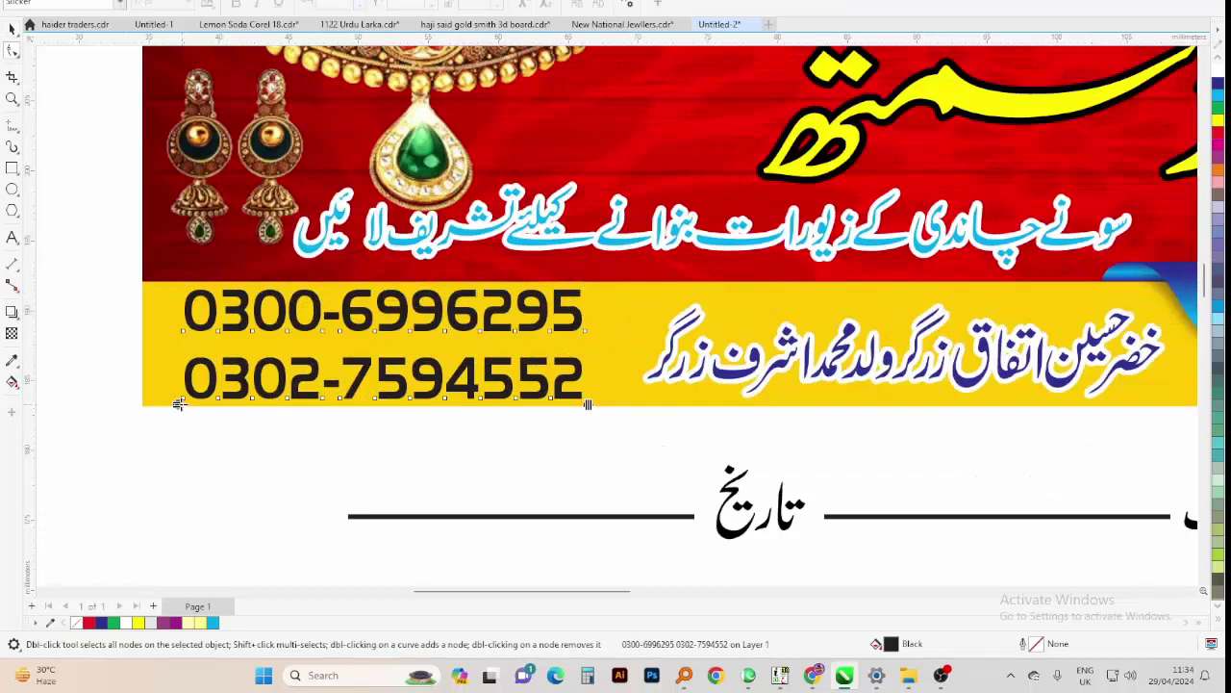
left_click_drag(178, 404, 178, 391)
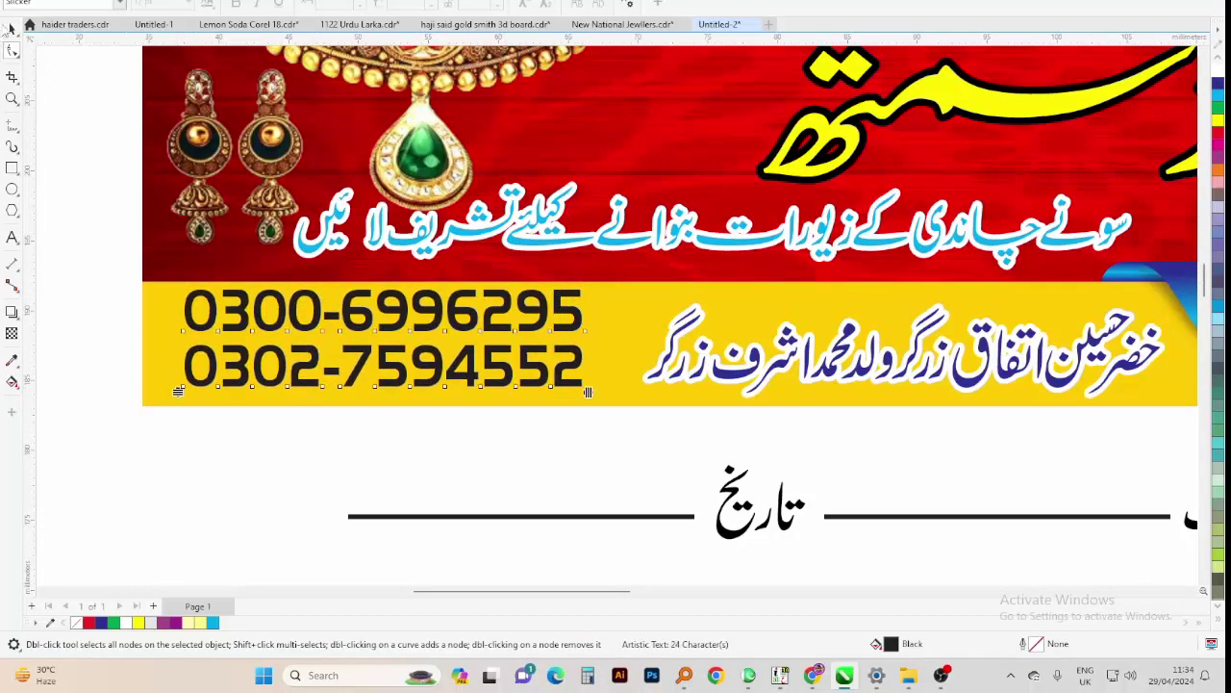
key("space")
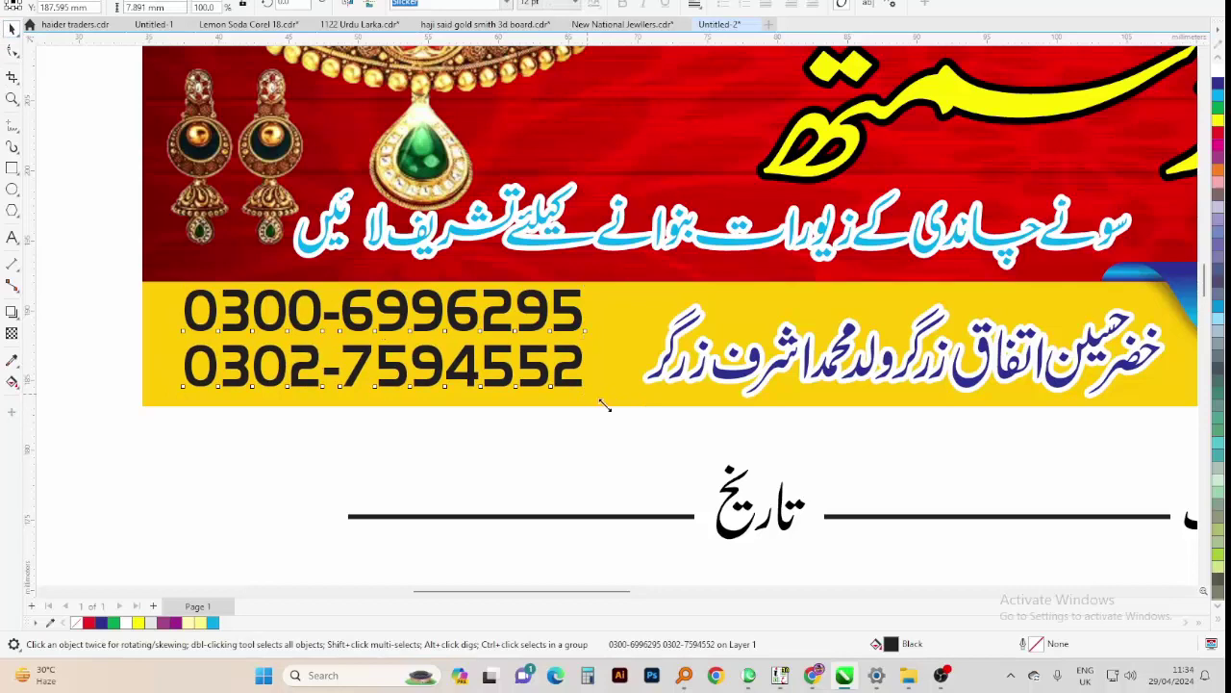
left_click_drag(586, 390, 626, 420)
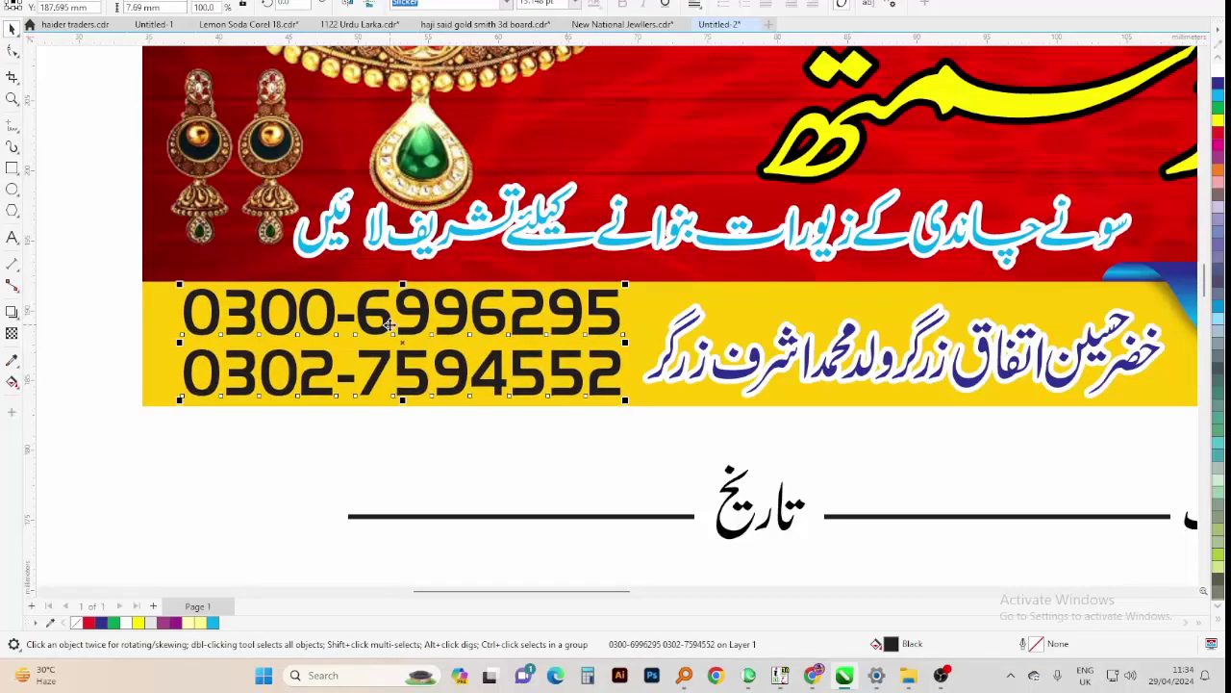
scroll(676, 286, "down", 2)
scroll(676, 285, "down", 1)
key("z")
scroll(394, 215, "down", 2)
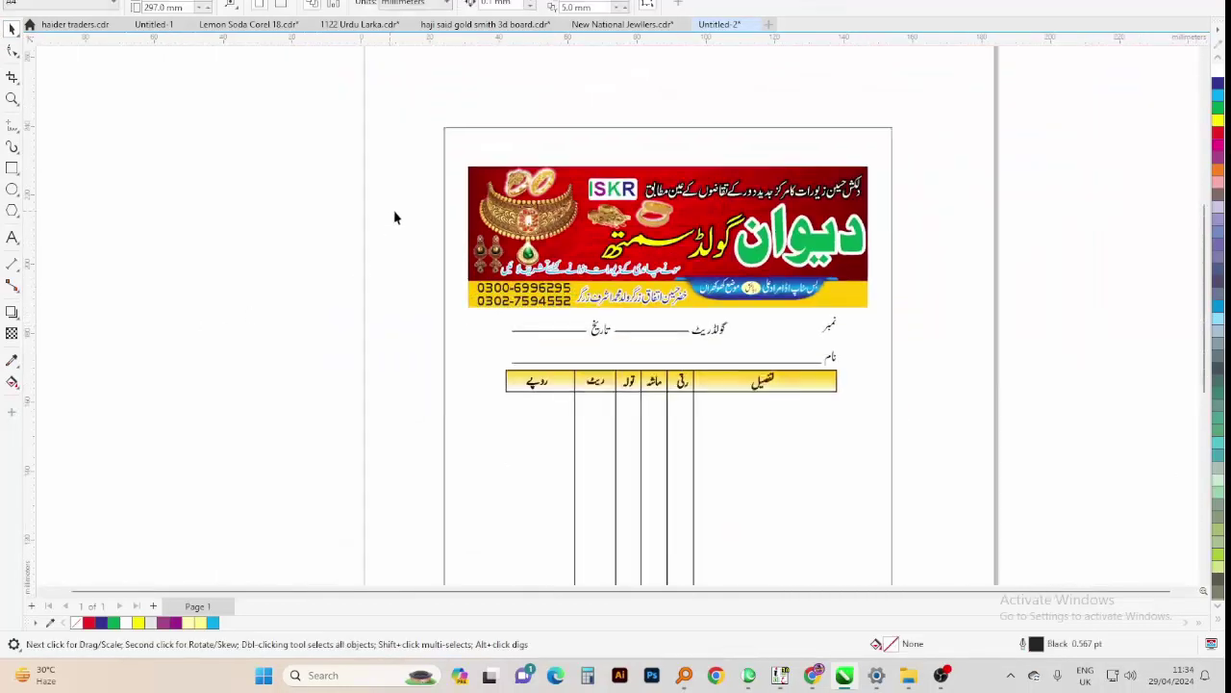
Zoom in and delete the yellow table header row
left_click(620, 377)
scroll(467, 377, "down", 3)
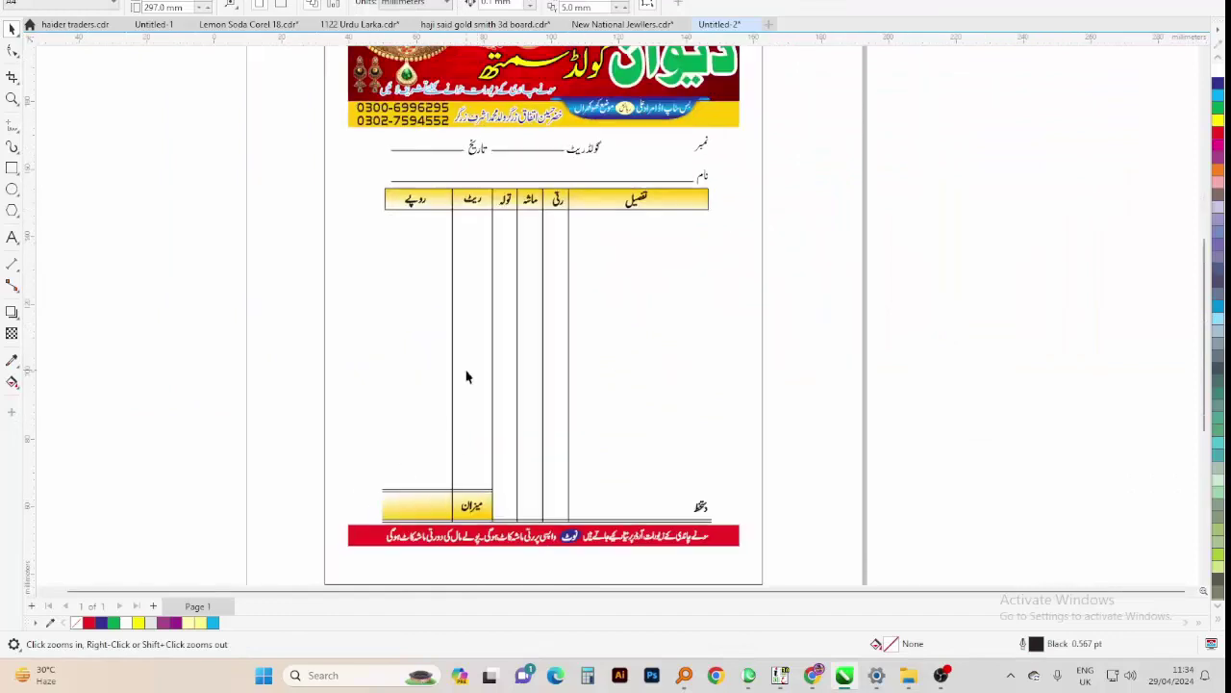
key("space")
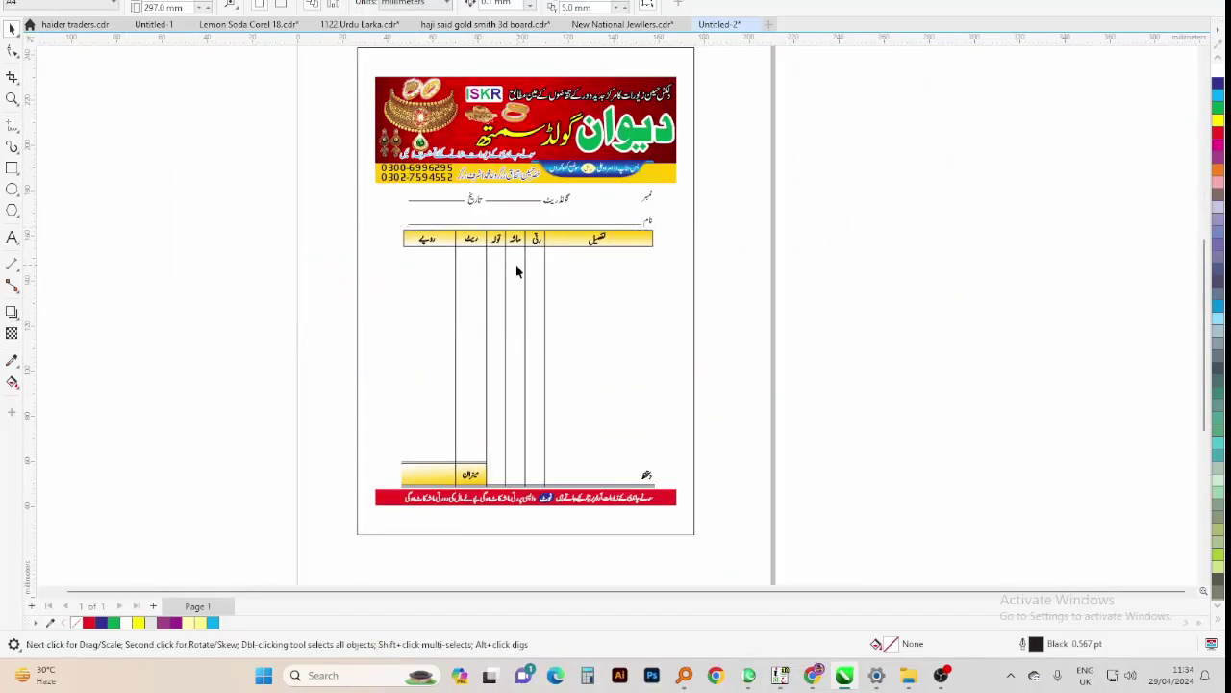
left_click(524, 239)
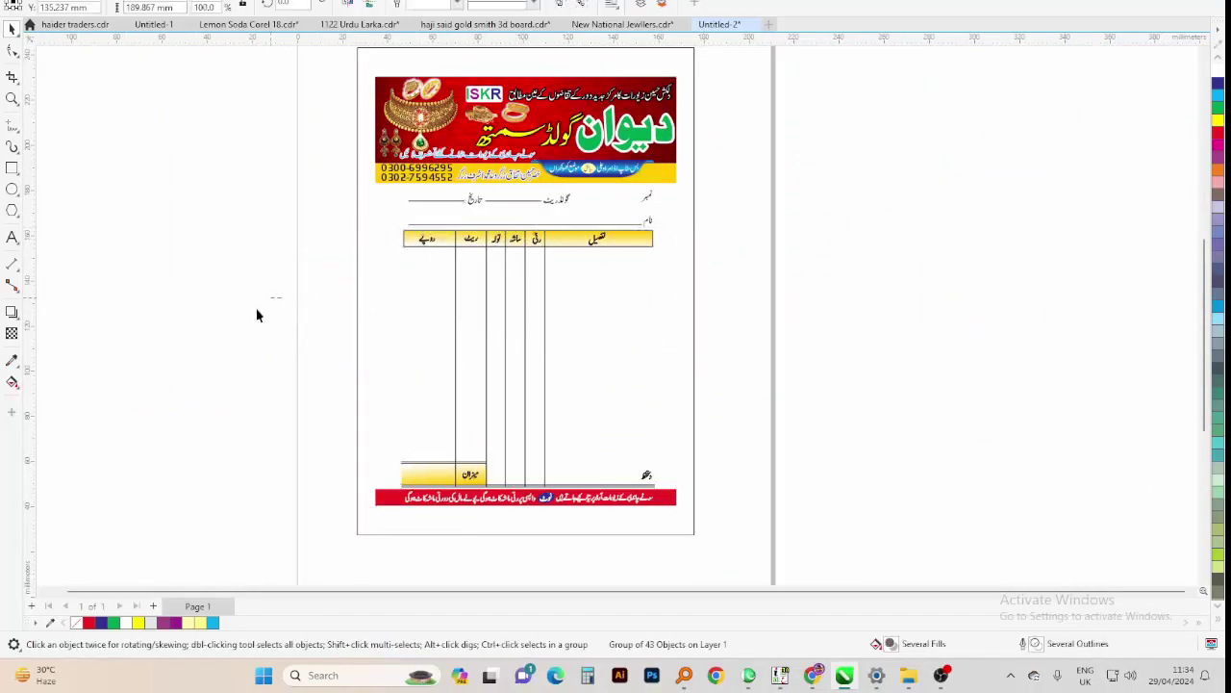
left_click_drag(255, 310, 699, 234)
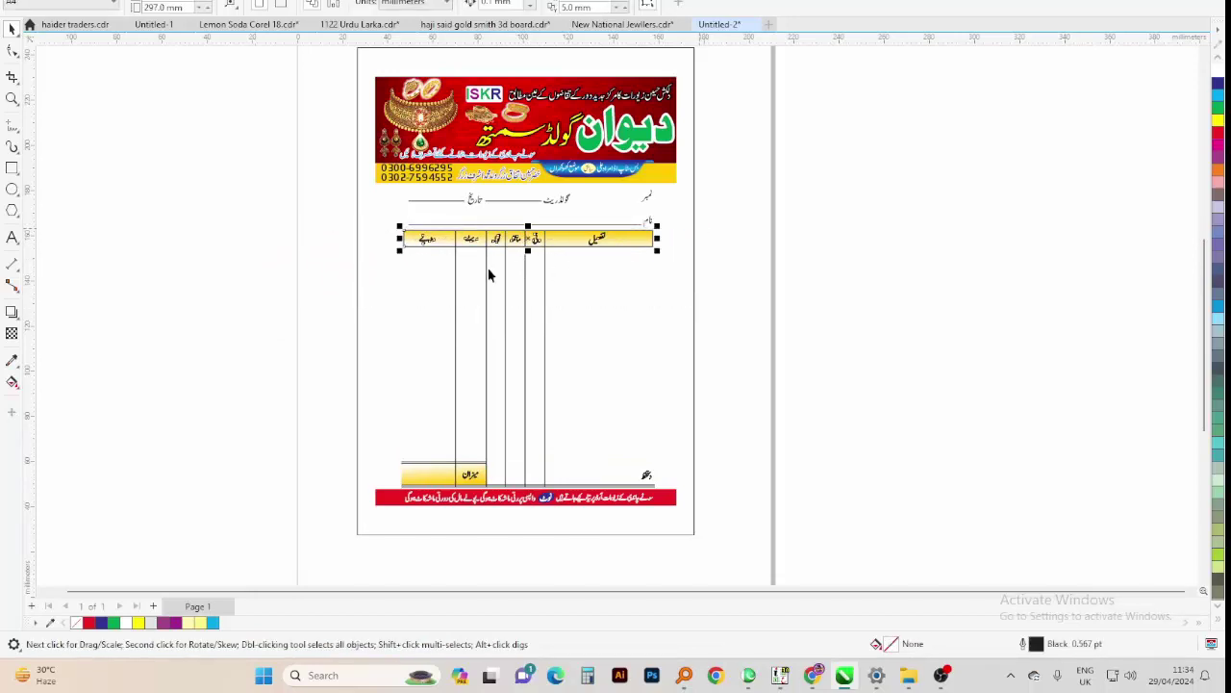
key("Delete")
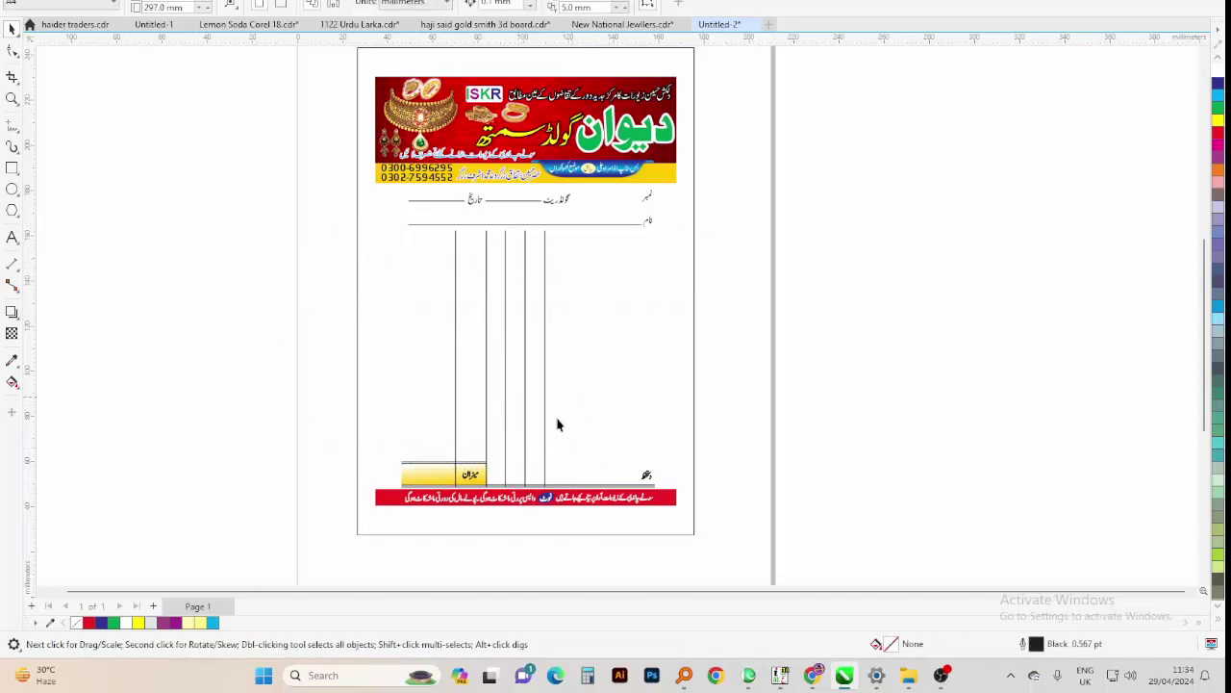
Delete the column lines, the rule near the total box and the yellow total box, then fit the page
left_click(545, 475)
key("Delete")
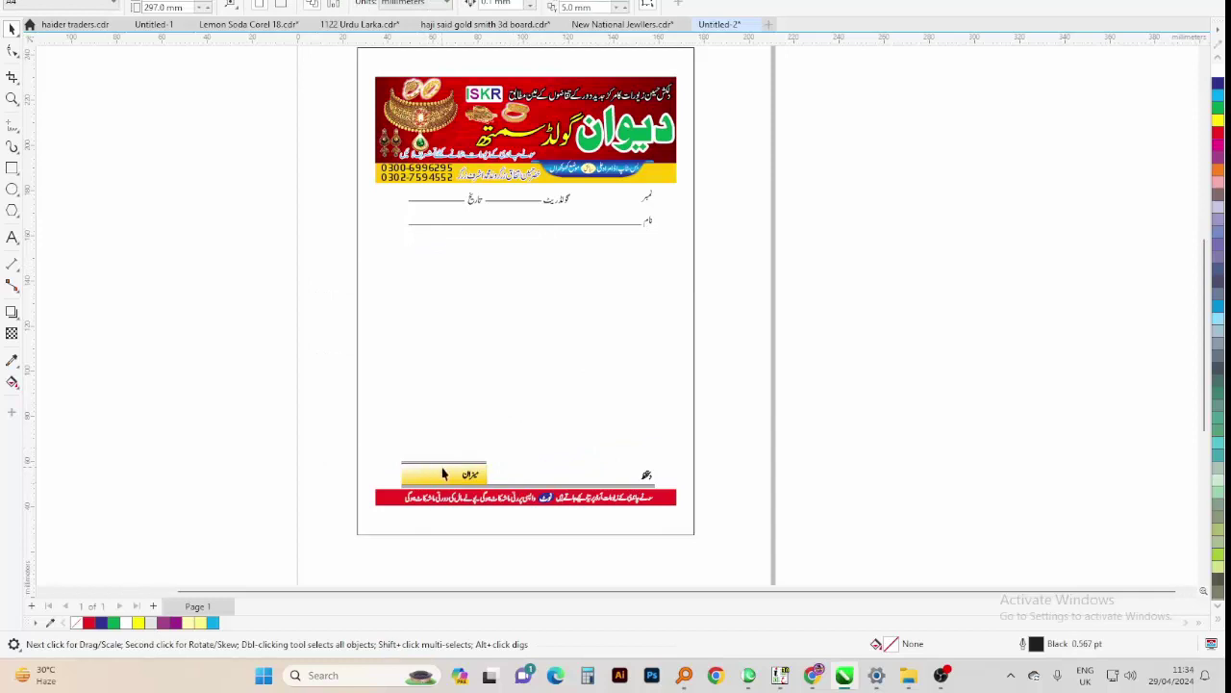
scroll(443, 472, "up", 2)
left_click_drag(569, 474, 569, 474)
key("Delete")
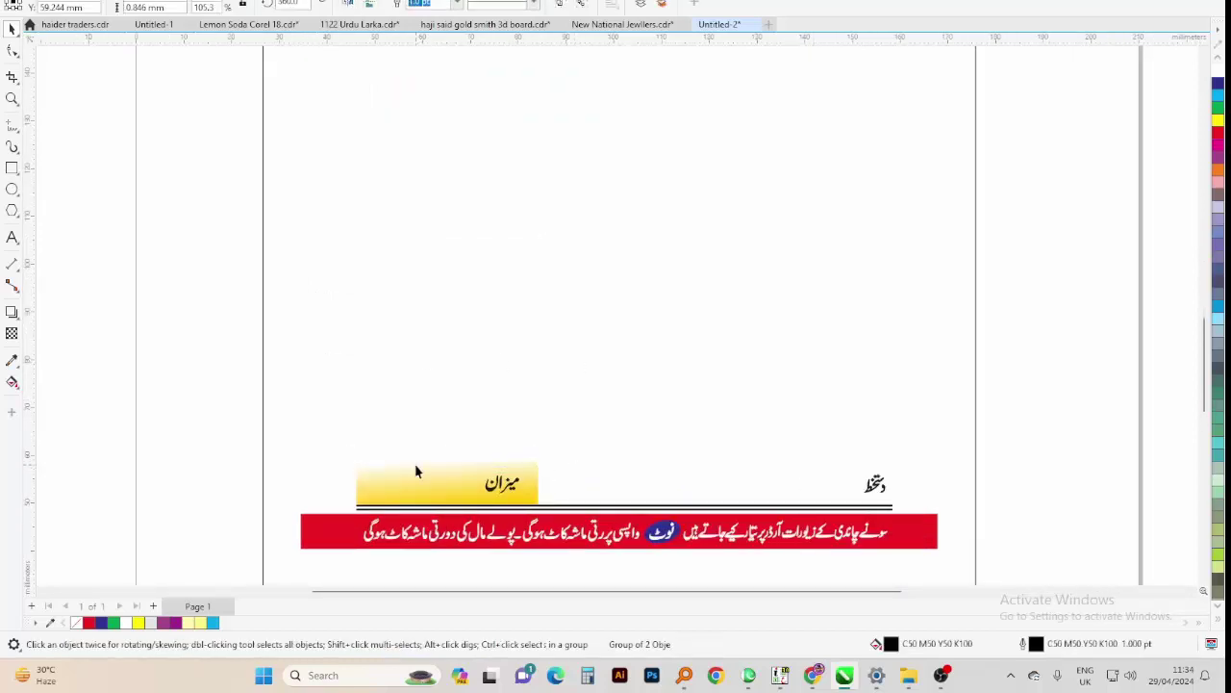
left_click(418, 476)
key("Delete")
scroll(666, 518, "down", 2)
key("Tab")
key("shift+F2")
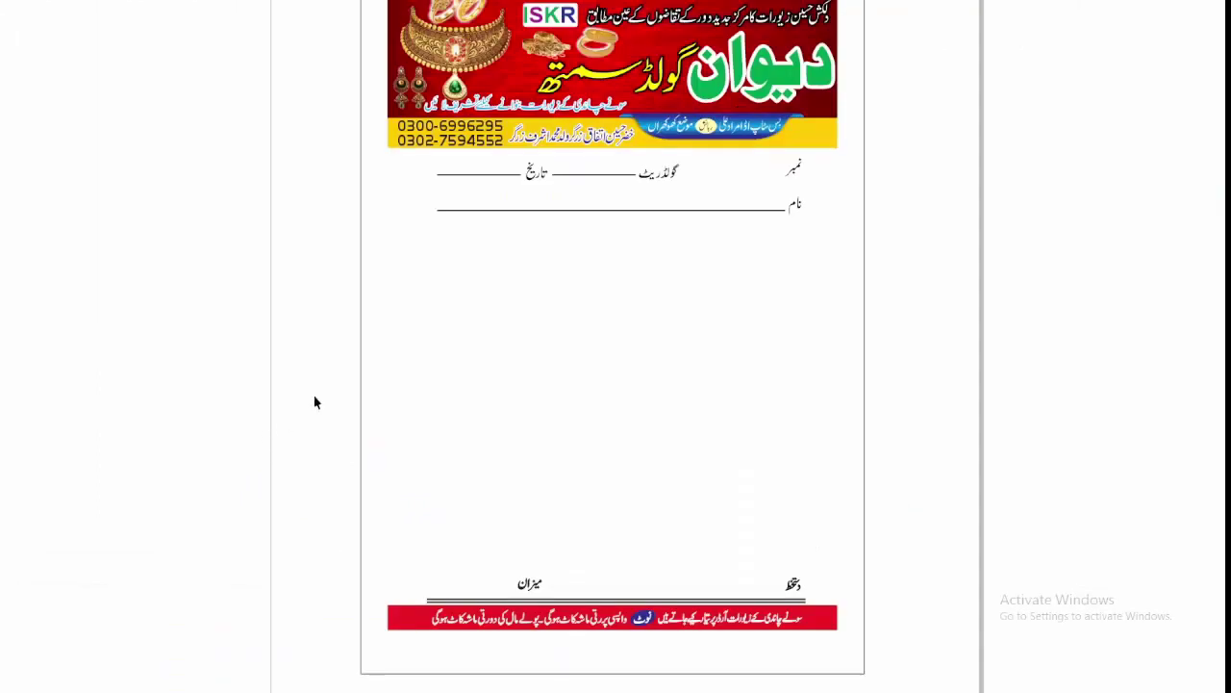
scroll(308, 115, "down", 1)
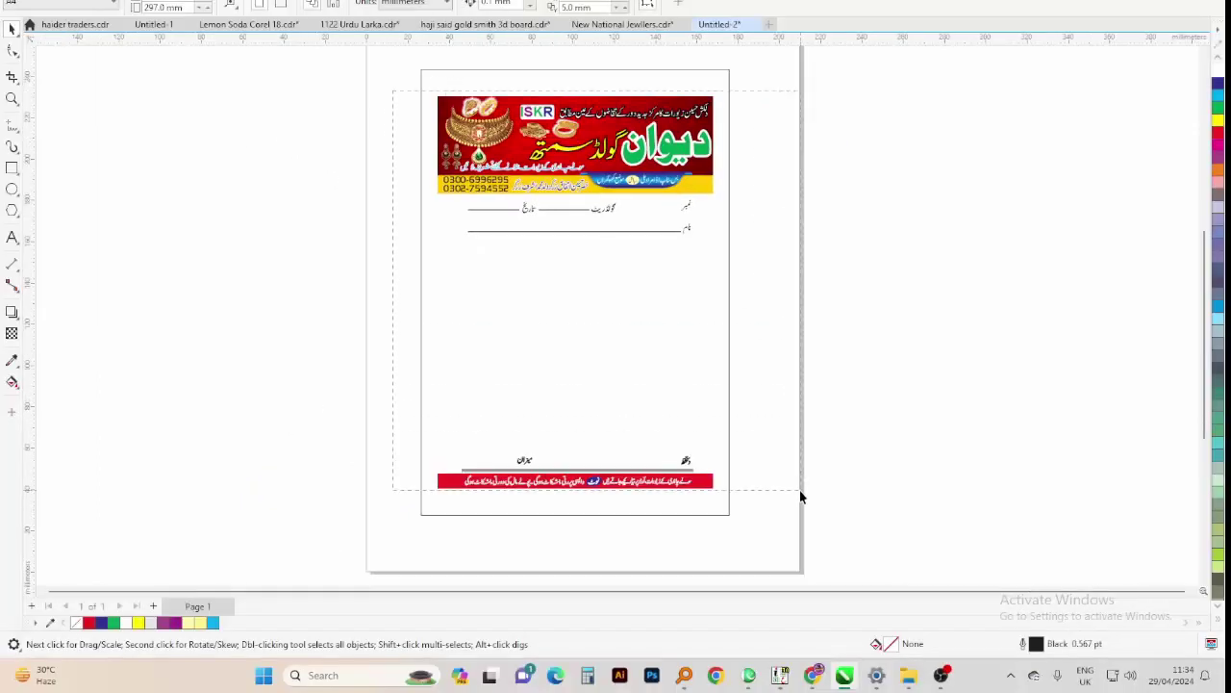
Open the Text docker with Ctrl+T and select the banner picture, groups and page rectangle to inspect them
left_click_drag(801, 525, 804, 525)
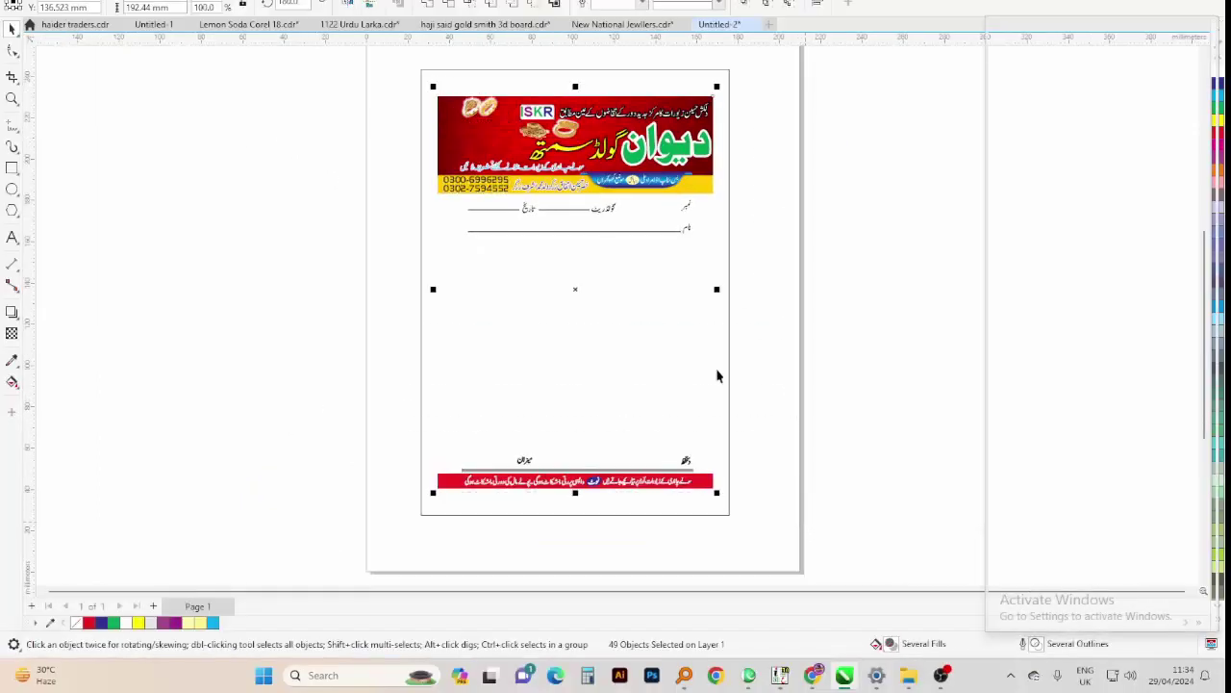
key("ctrl+t")
left_click_drag(357, 68, 737, 510)
left_click(428, 133)
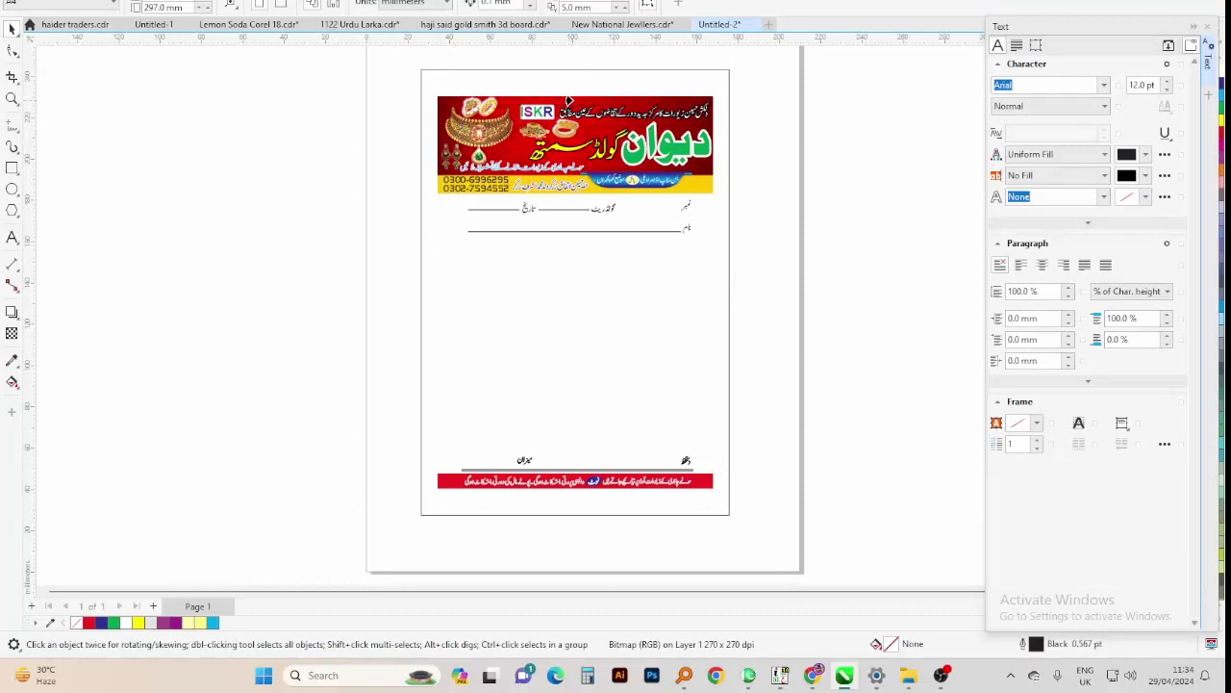
left_click_drag(343, 96, 802, 507)
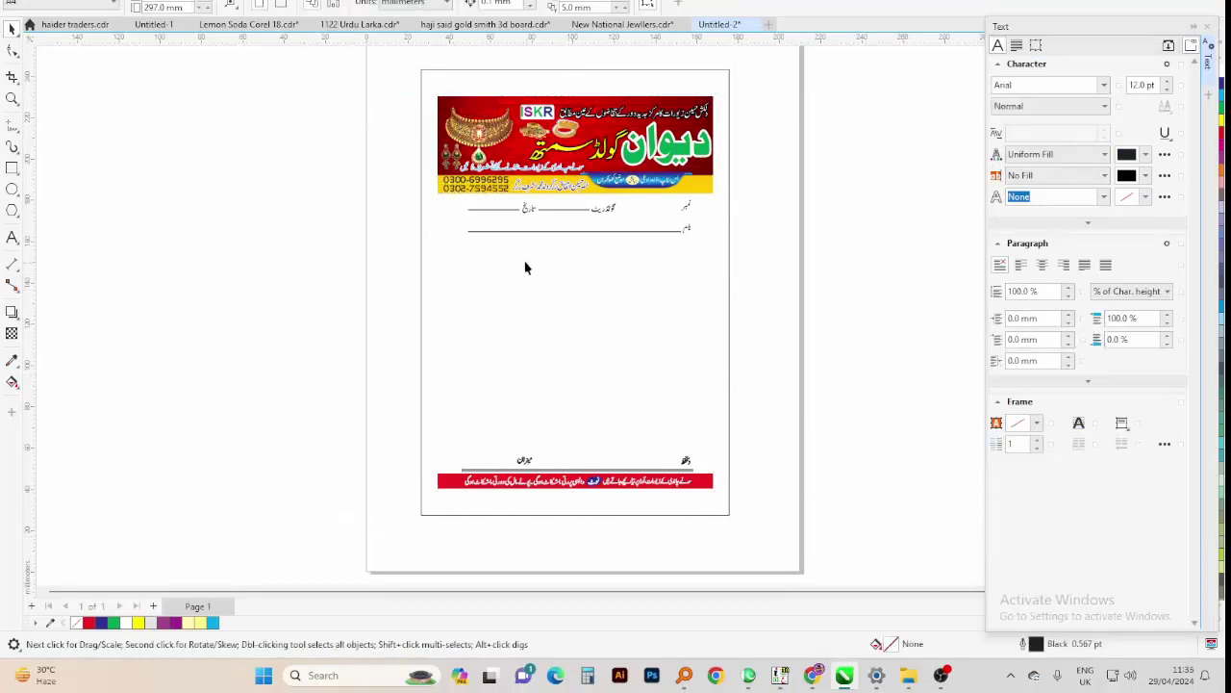
left_click(509, 88)
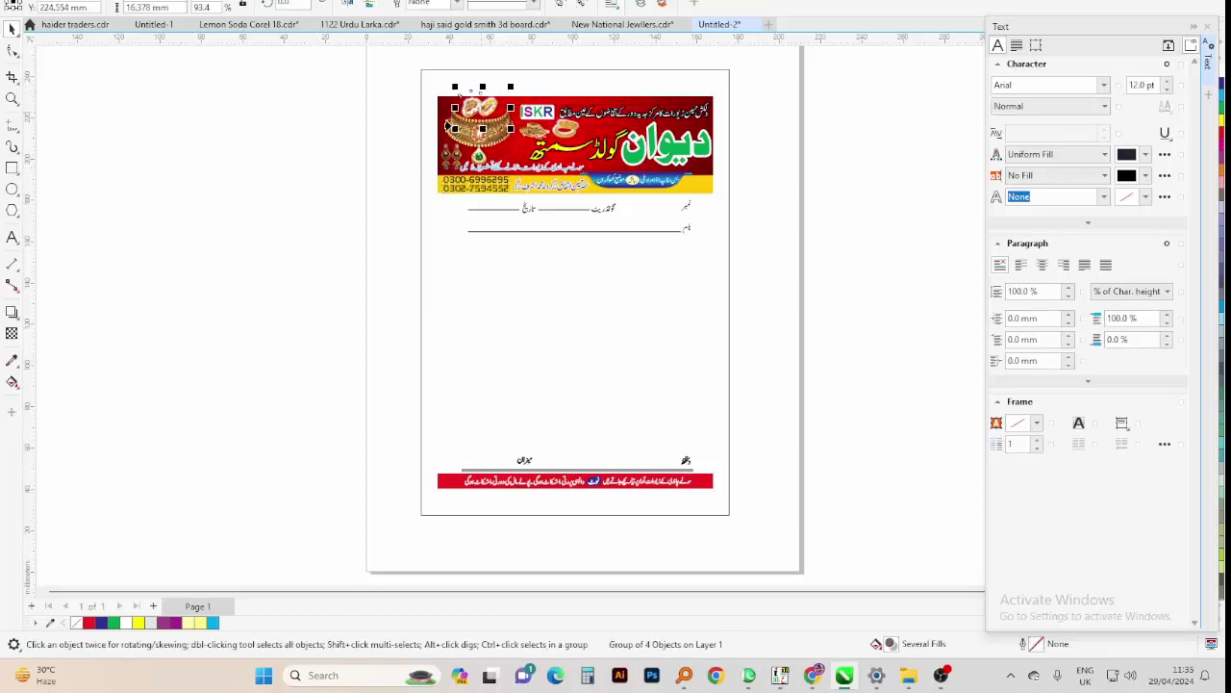
left_click(354, 81)
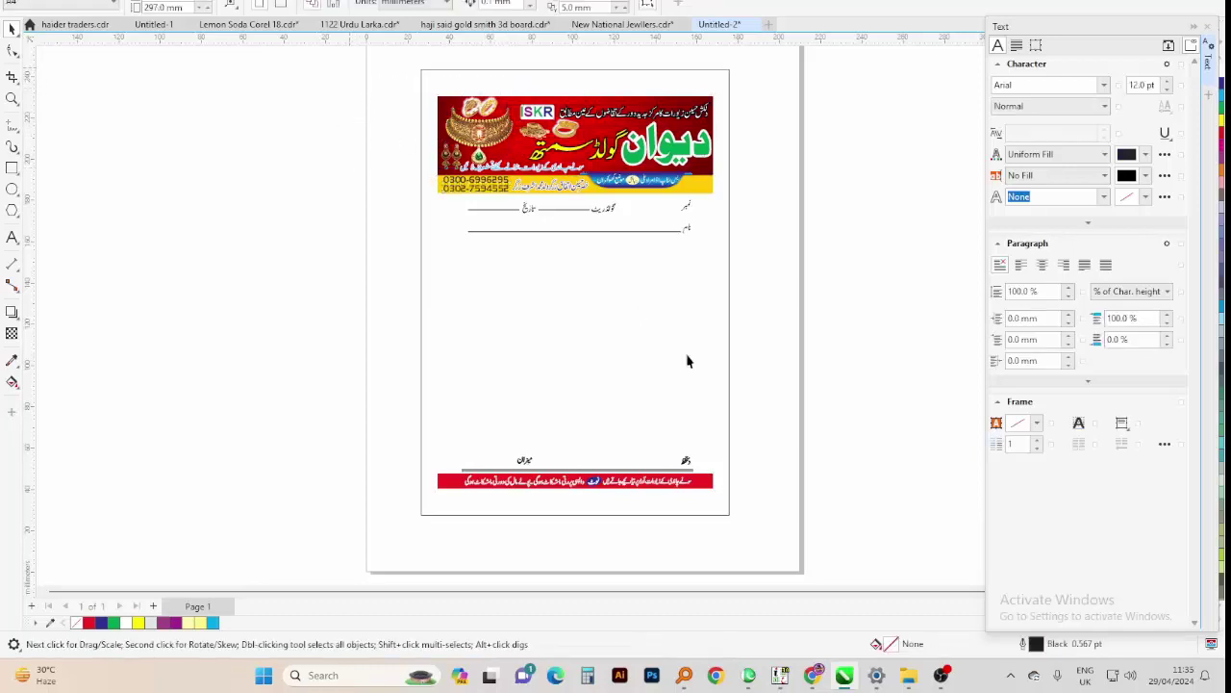
left_click_drag(791, 505, 794, 501)
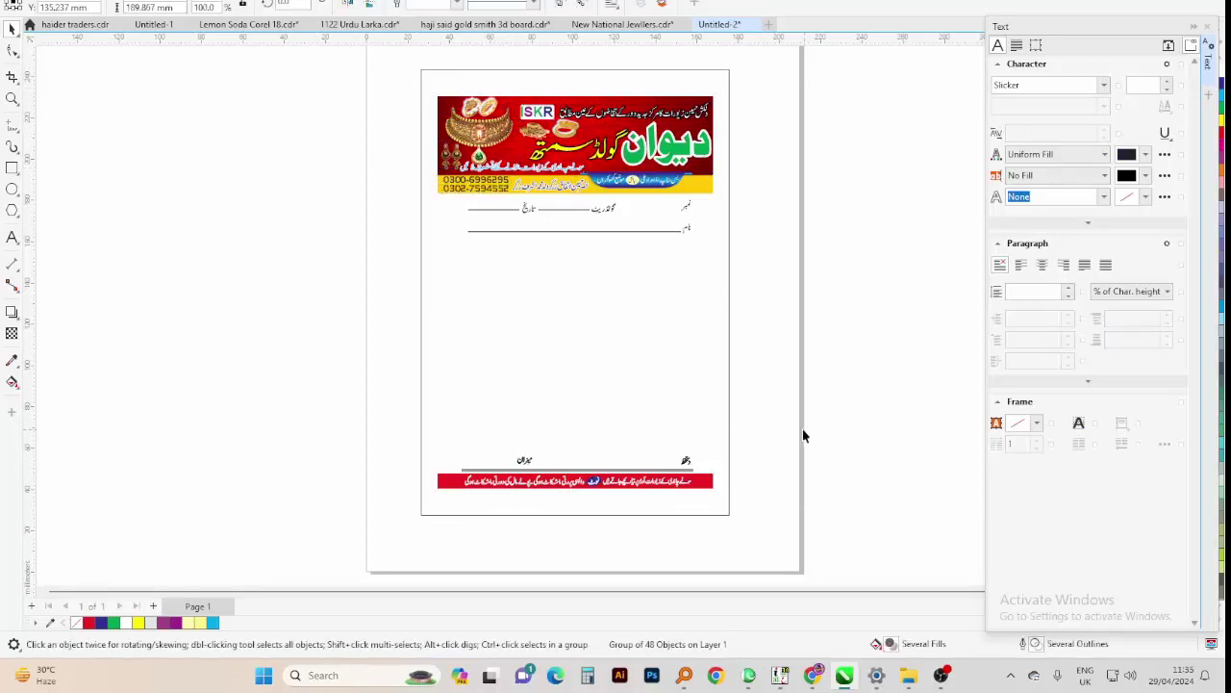
left_click(453, 342)
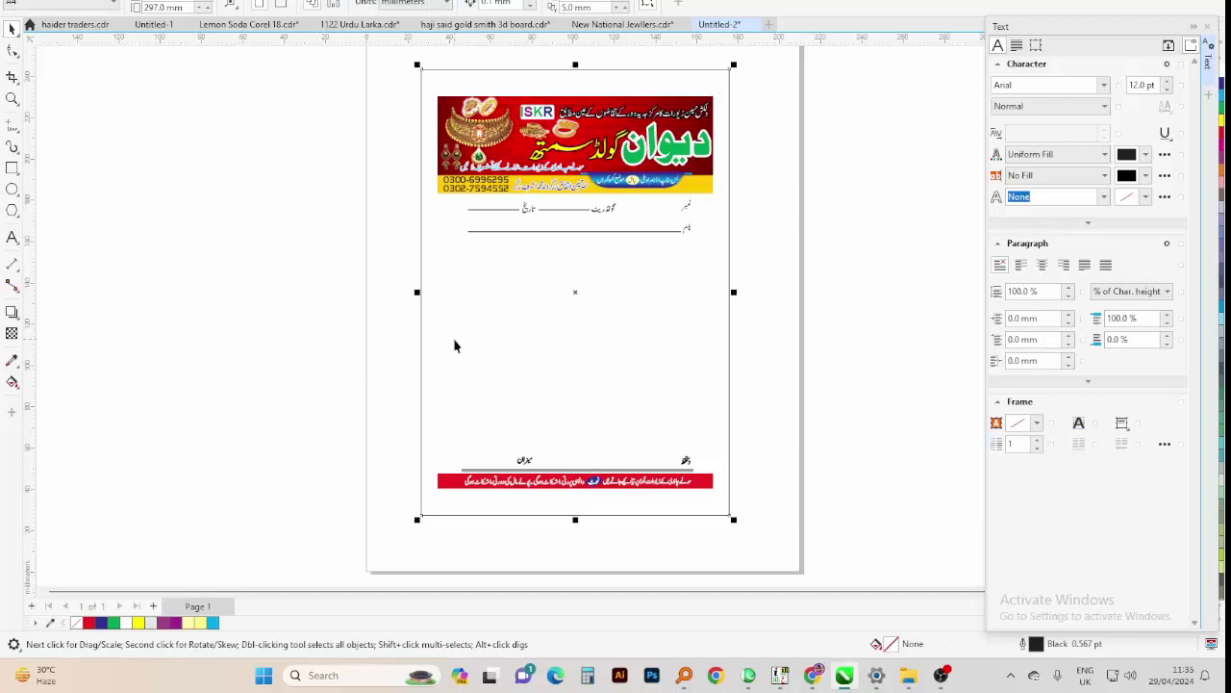
left_click(479, 102)
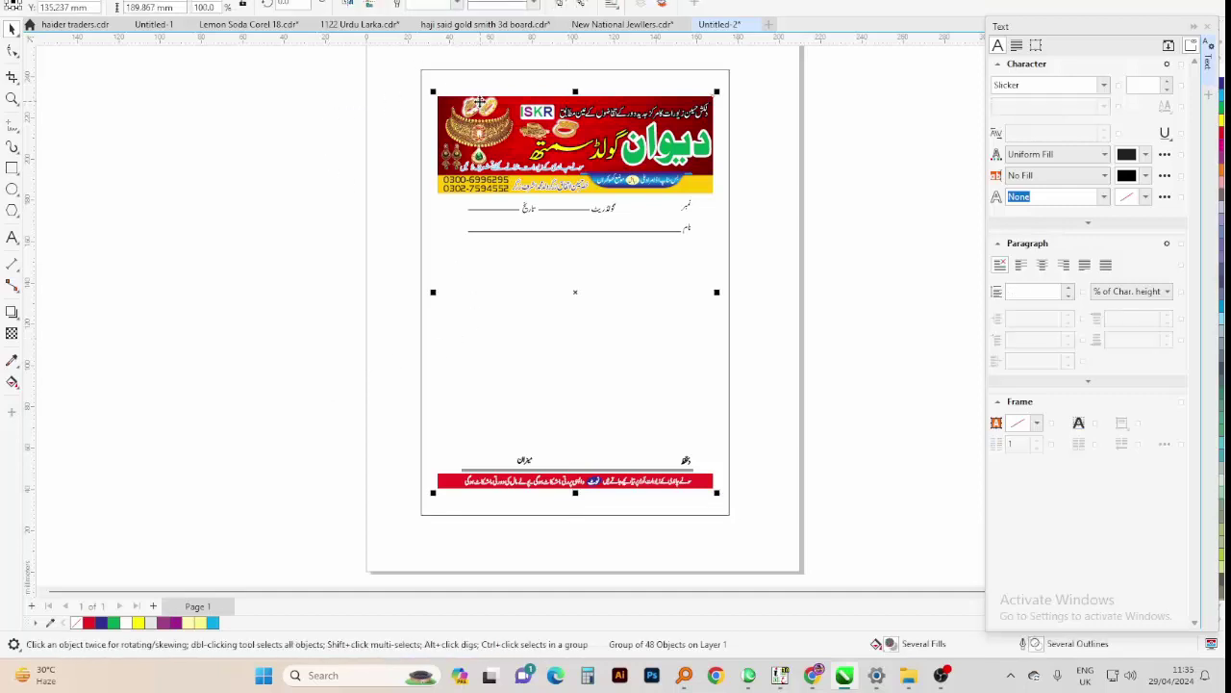
scroll(440, 101, "up", 1)
left_click(434, 124)
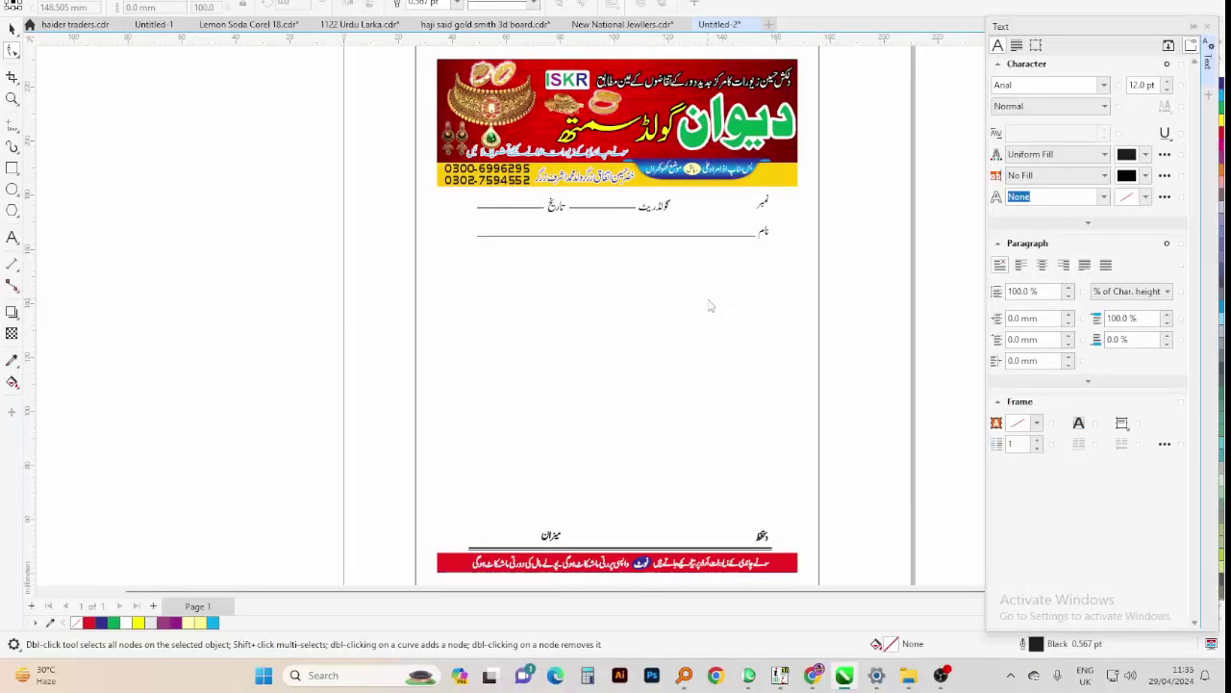
Save the bill into the chosen folder as 'DAWAN GOLD SAMATH BILL'
key("ctrl+s")
type("WASE")
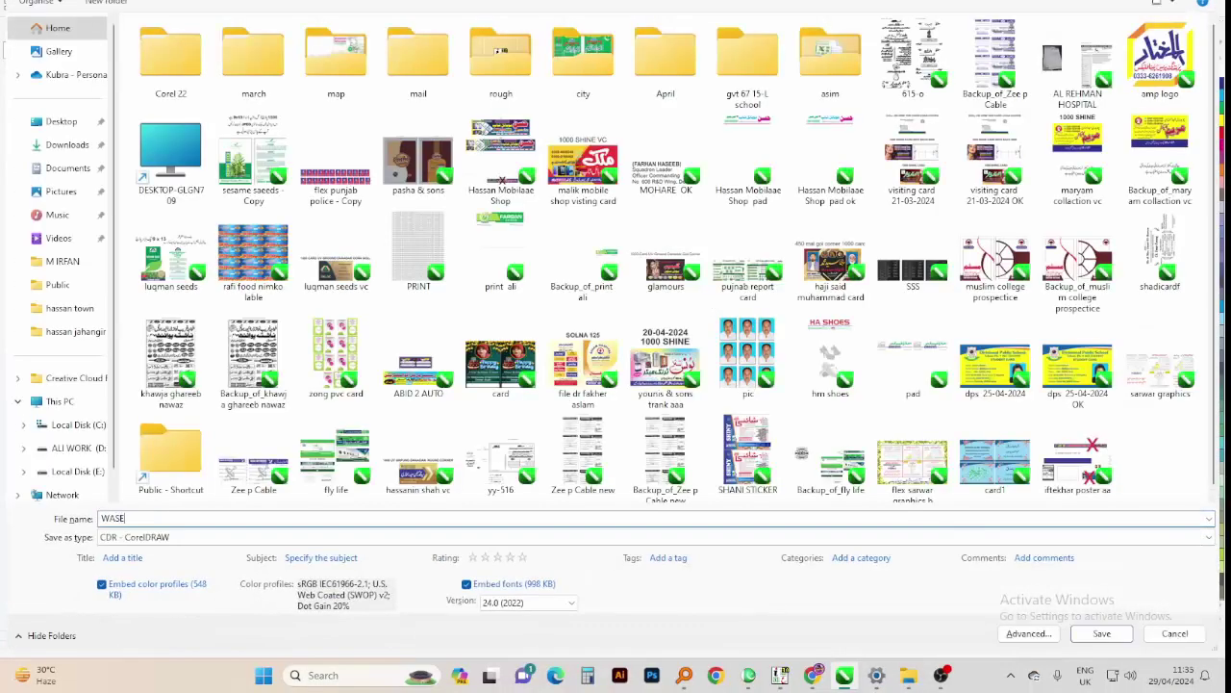
key("BackSpace")
key("BackSpace")
type("DAW")
left_click(63, 261)
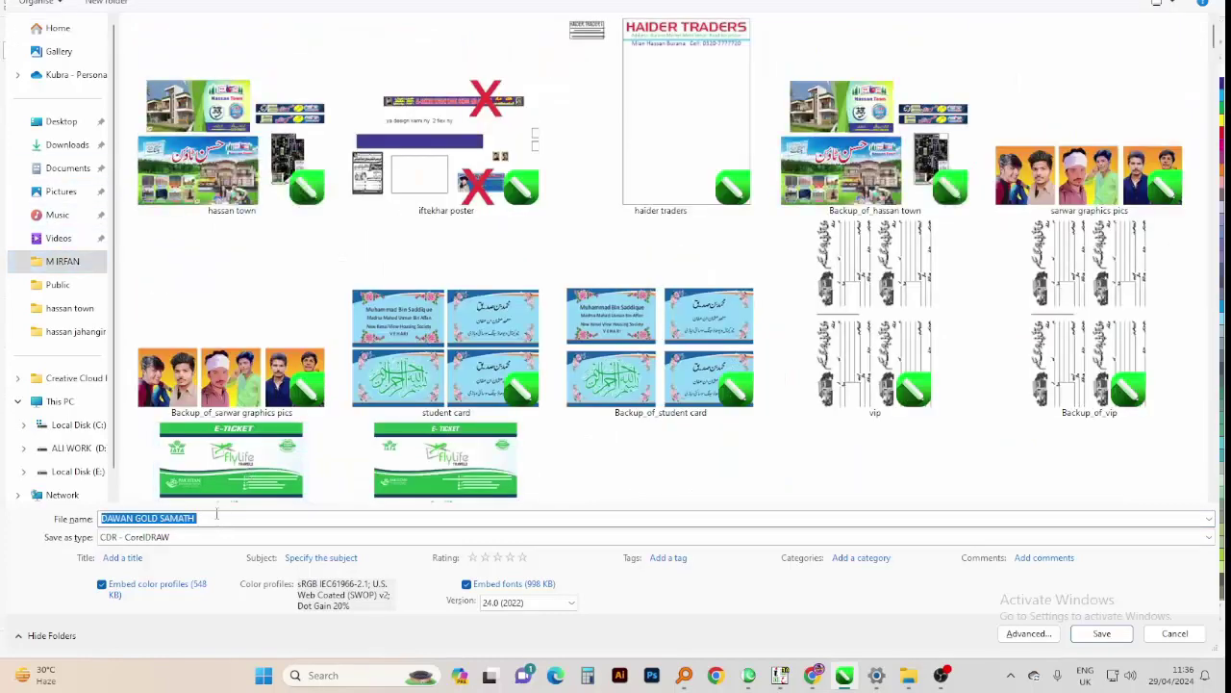
left_click(246, 517)
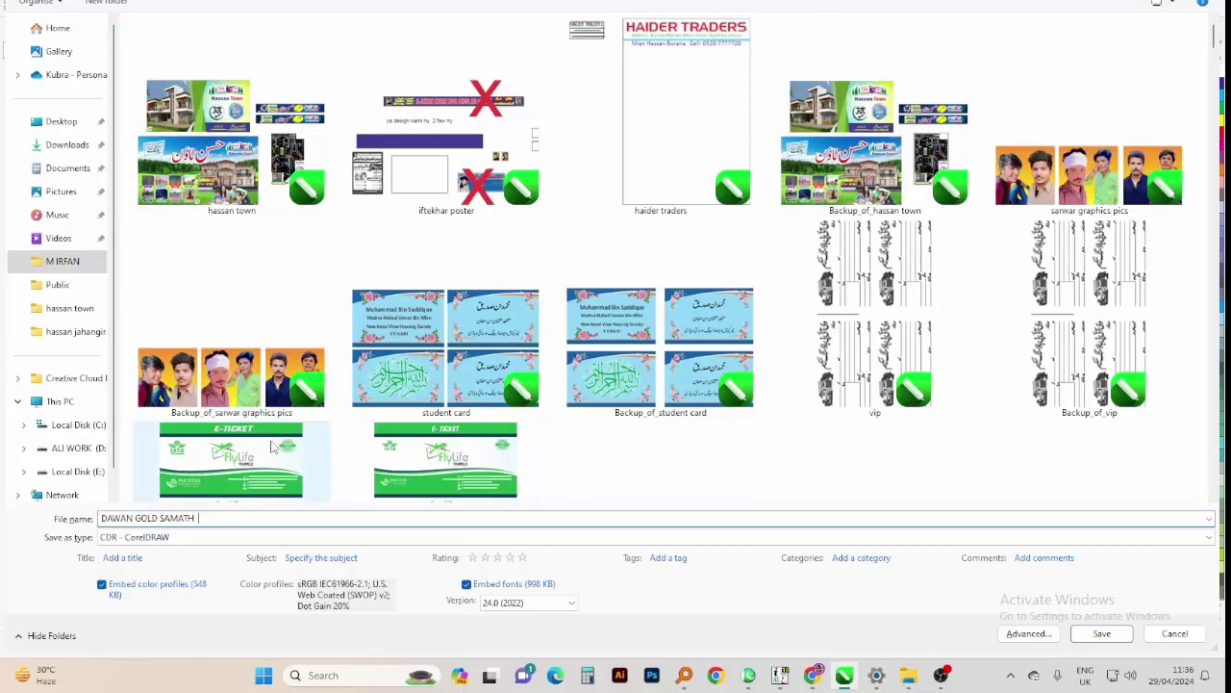
type("BILL")
key("Return")
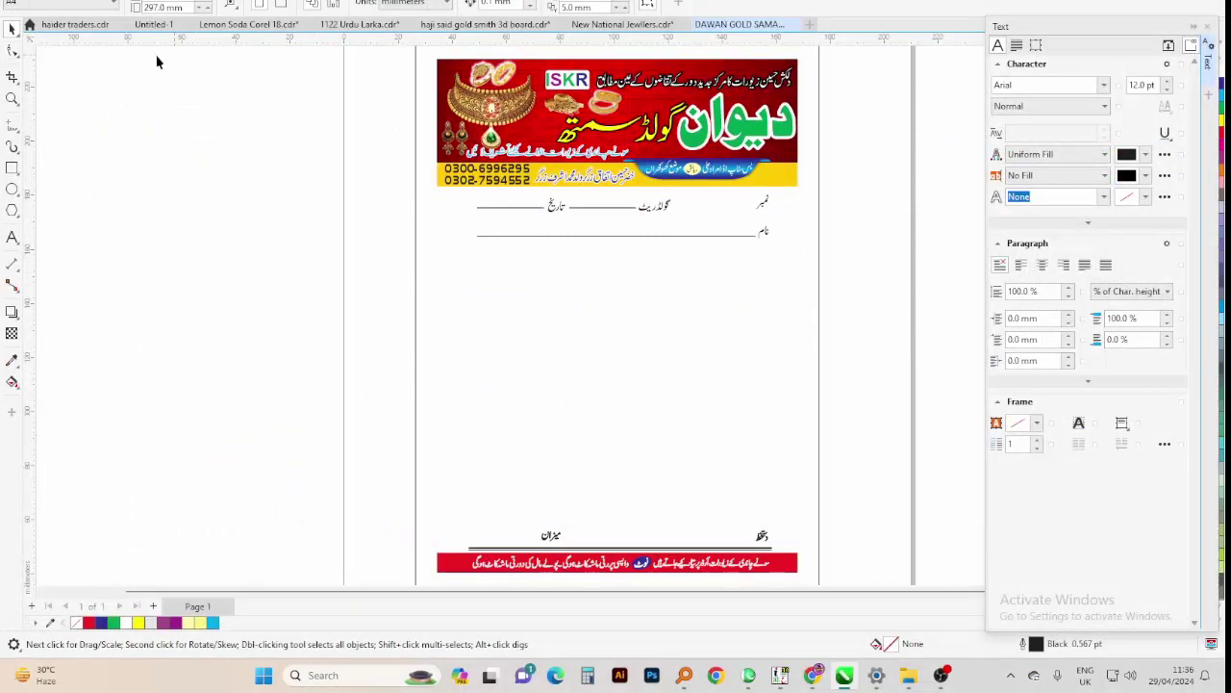
Close the National Jewellers and haji said gold smith files without saving
left_click(625, 21)
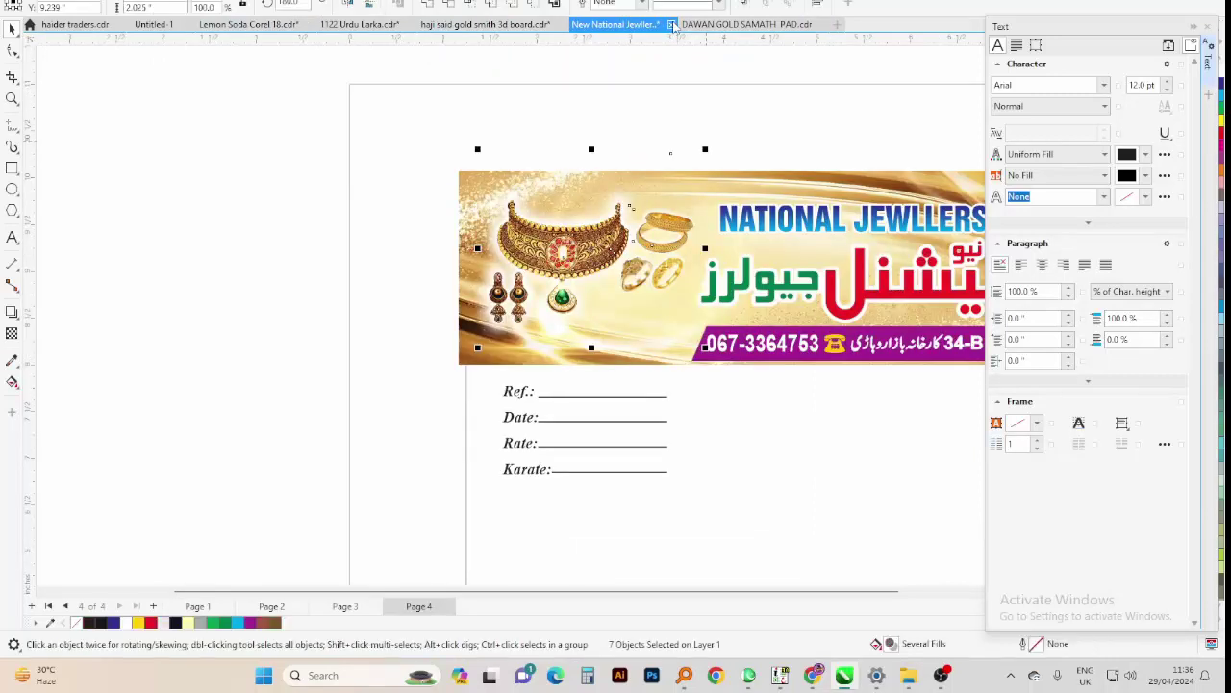
left_click(672, 24)
left_click(613, 336)
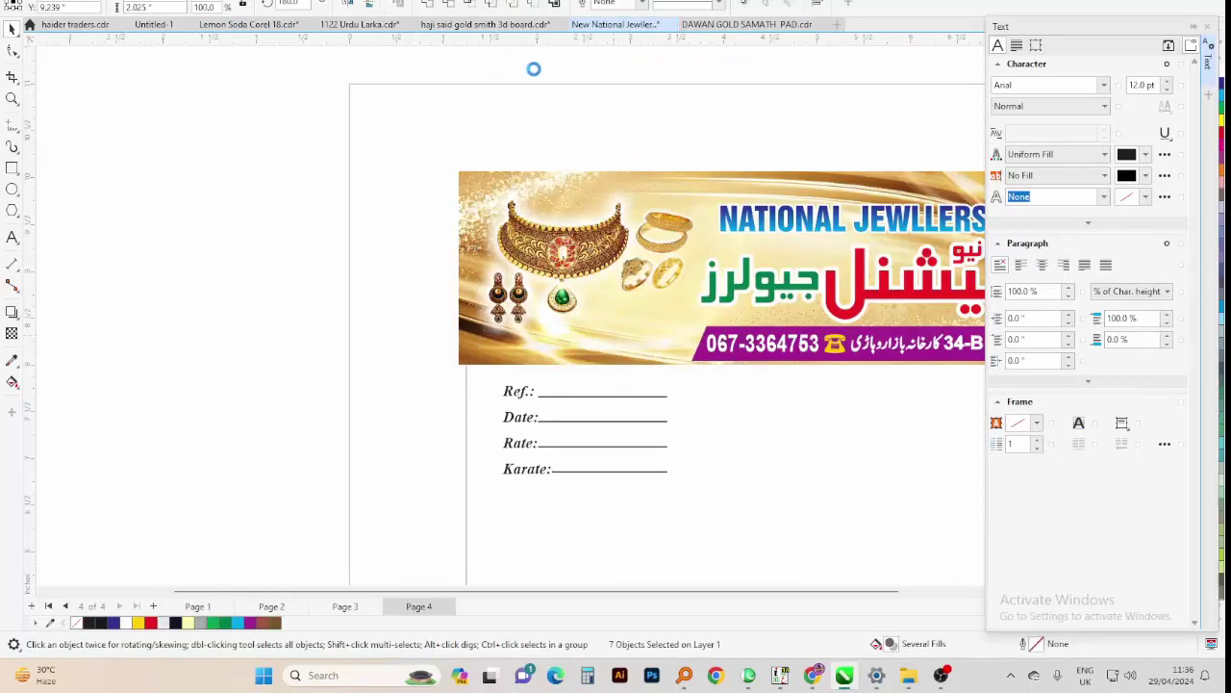
left_click(500, 24)
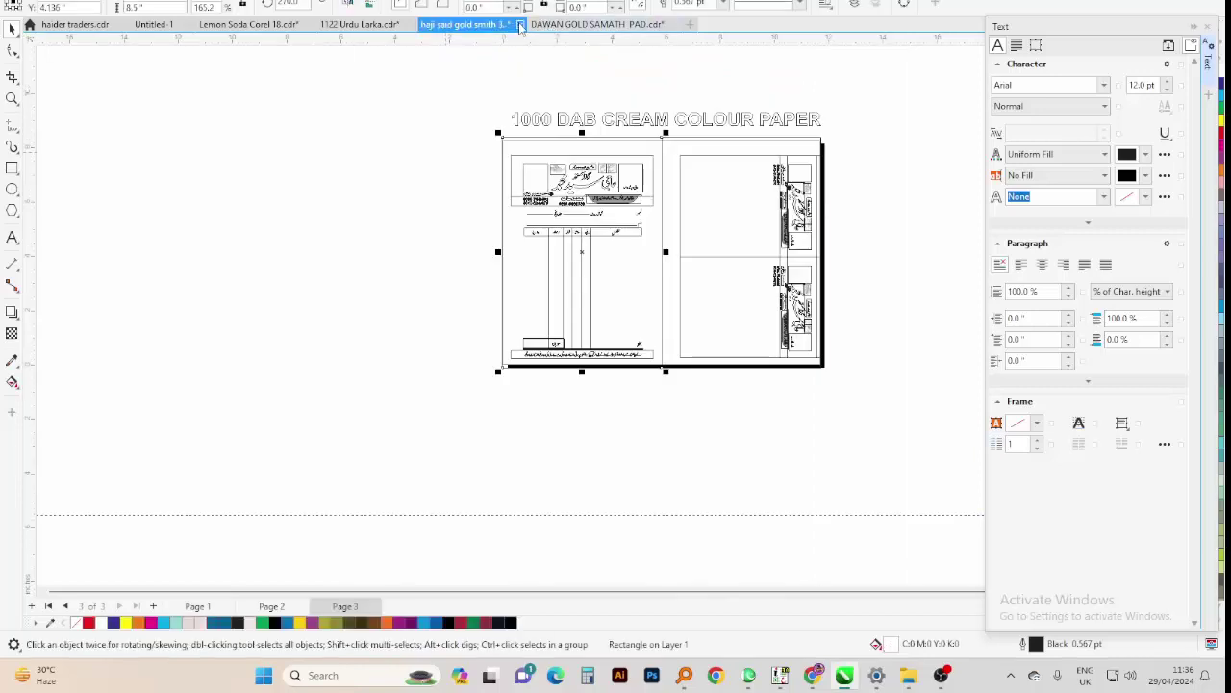
left_click(519, 26)
left_click(624, 337)
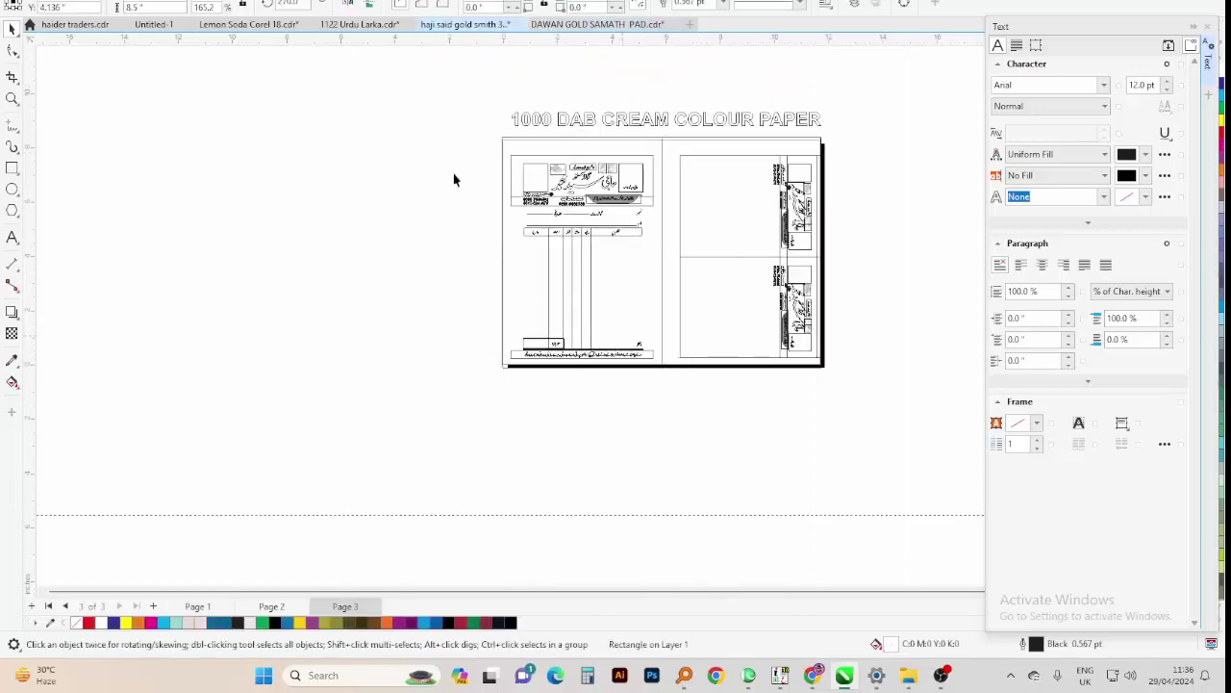
Switch to the 1122 Urdu Larka file and select all the Urdu text in InPage
left_click(361, 24)
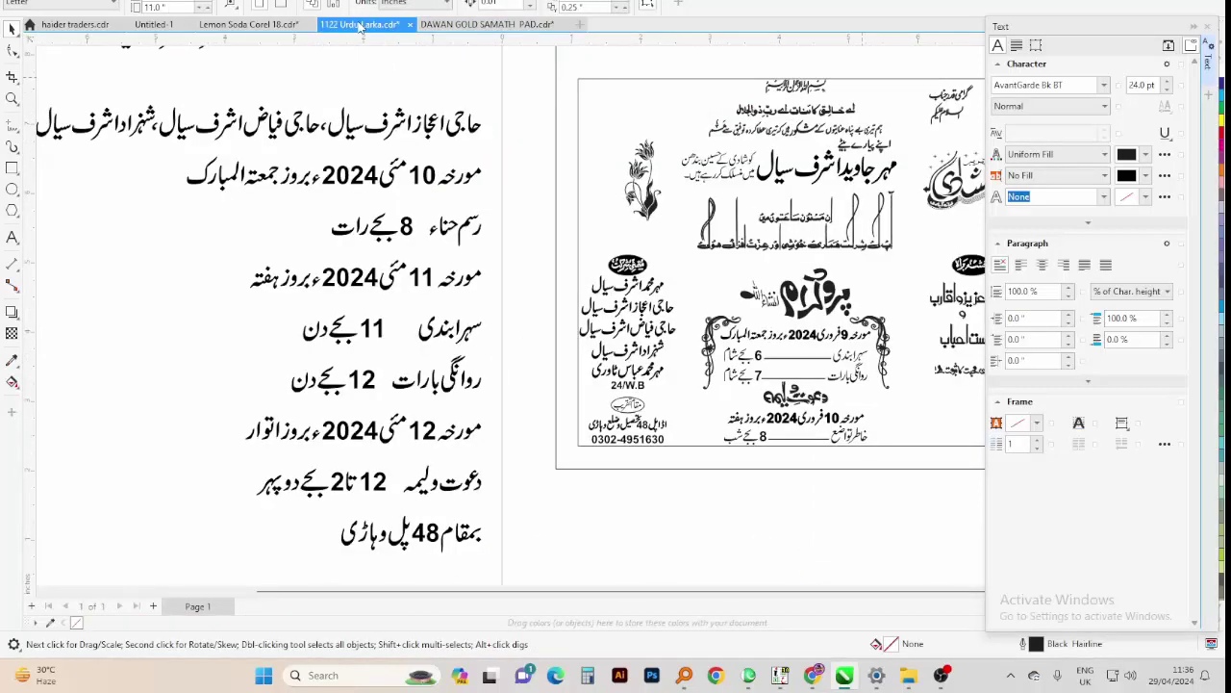
scroll(346, 99, "down", 2)
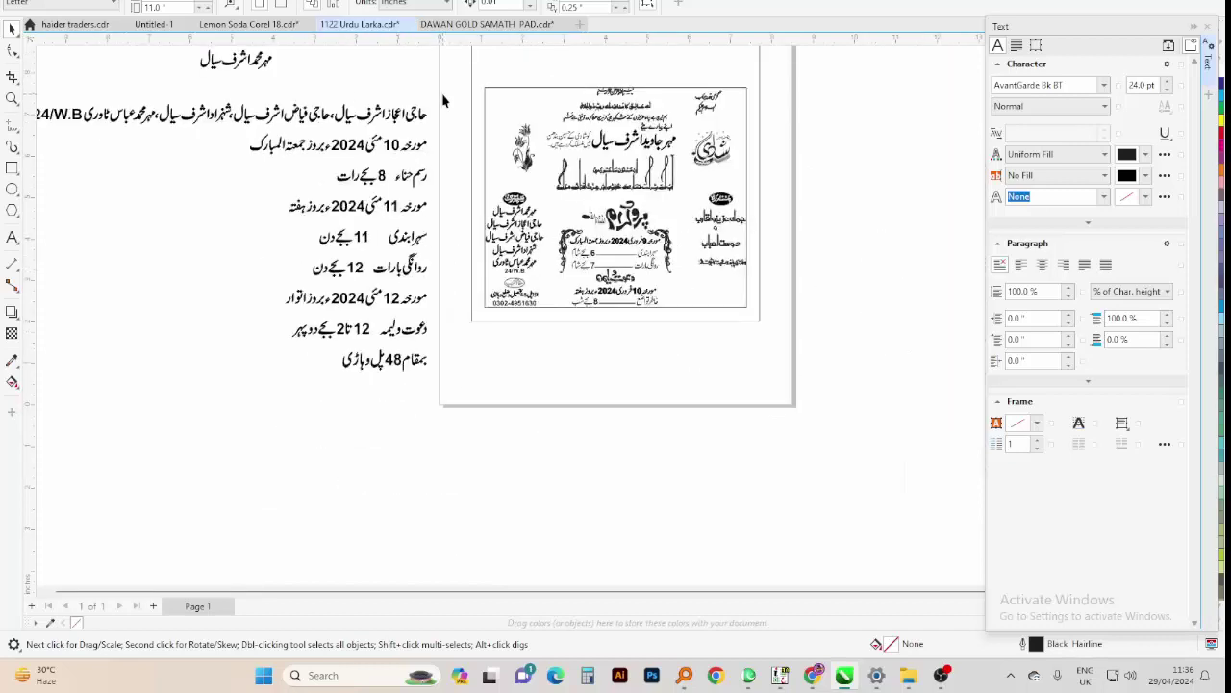
scroll(469, 425, "down", 2)
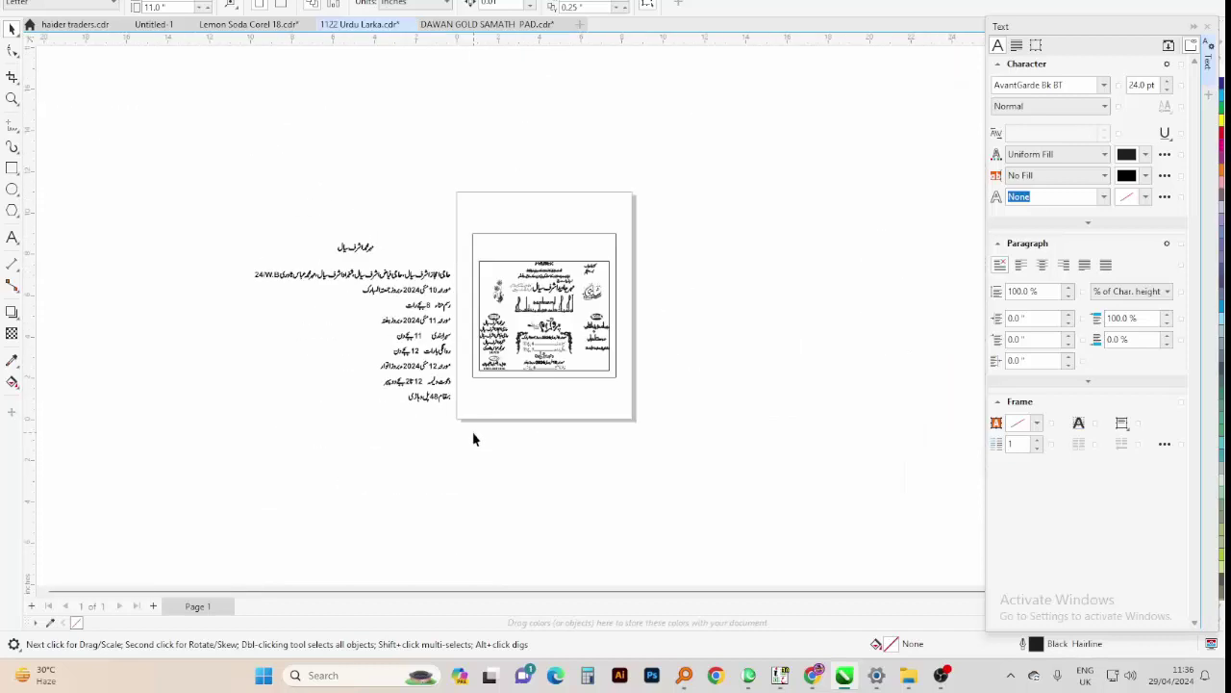
left_click(748, 674)
right_click(764, 268)
left_click(791, 290)
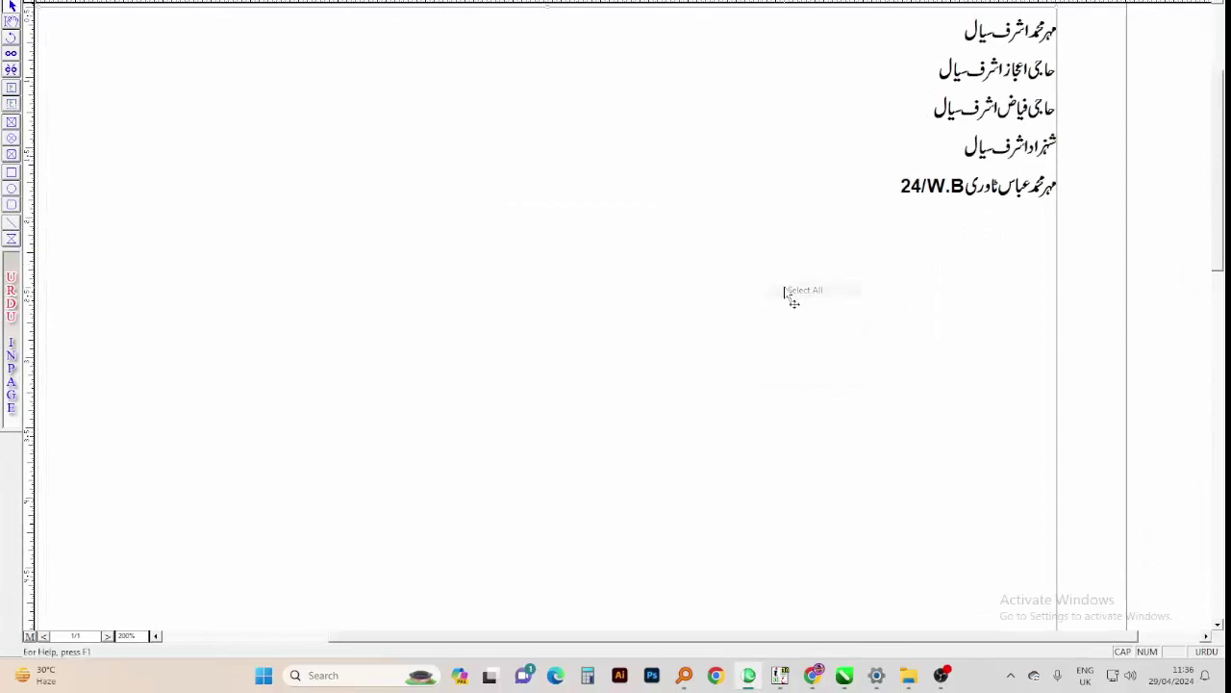
key("alt+Tab")
scroll(438, 356, "up", 2)
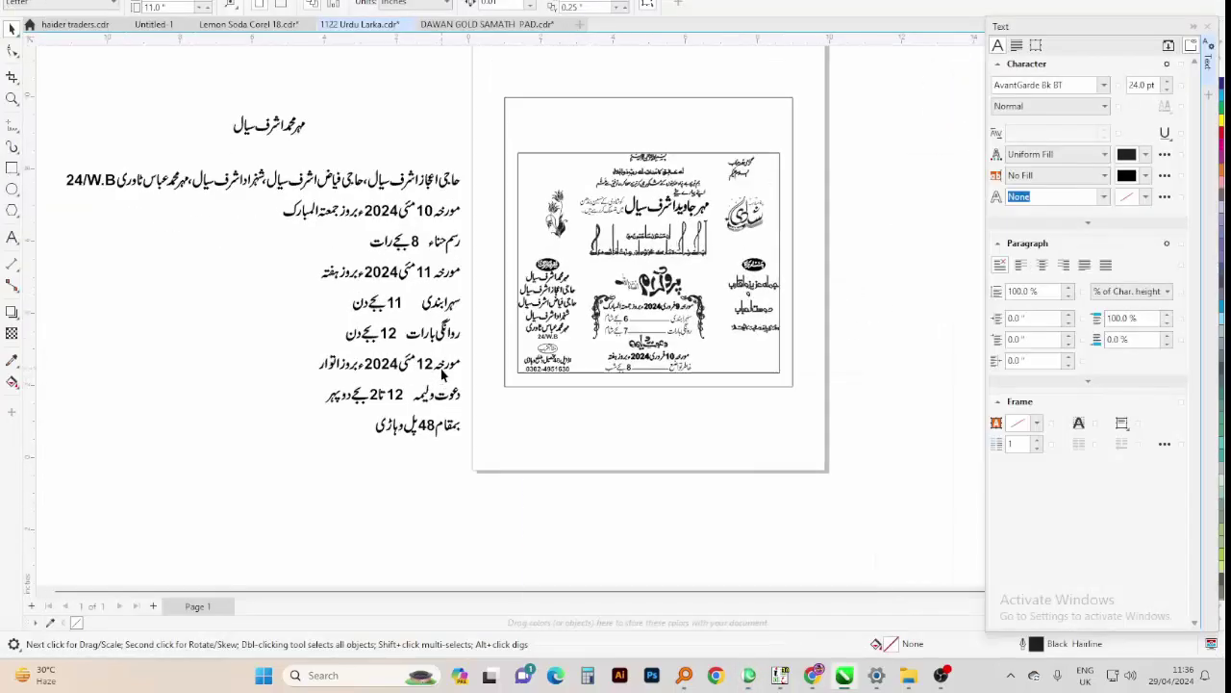
Delete the Urdu line ending in 24/W.B and the Urdu name heading at the top
left_click(65, 192)
key("Delete")
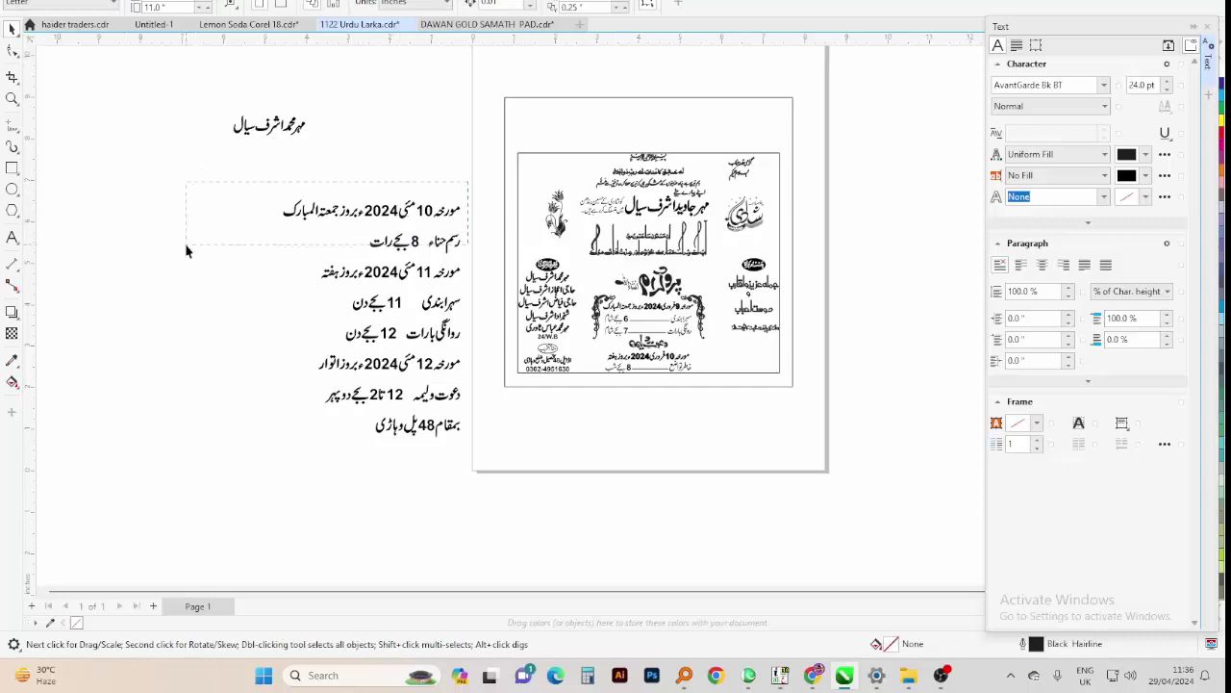
left_click(187, 250)
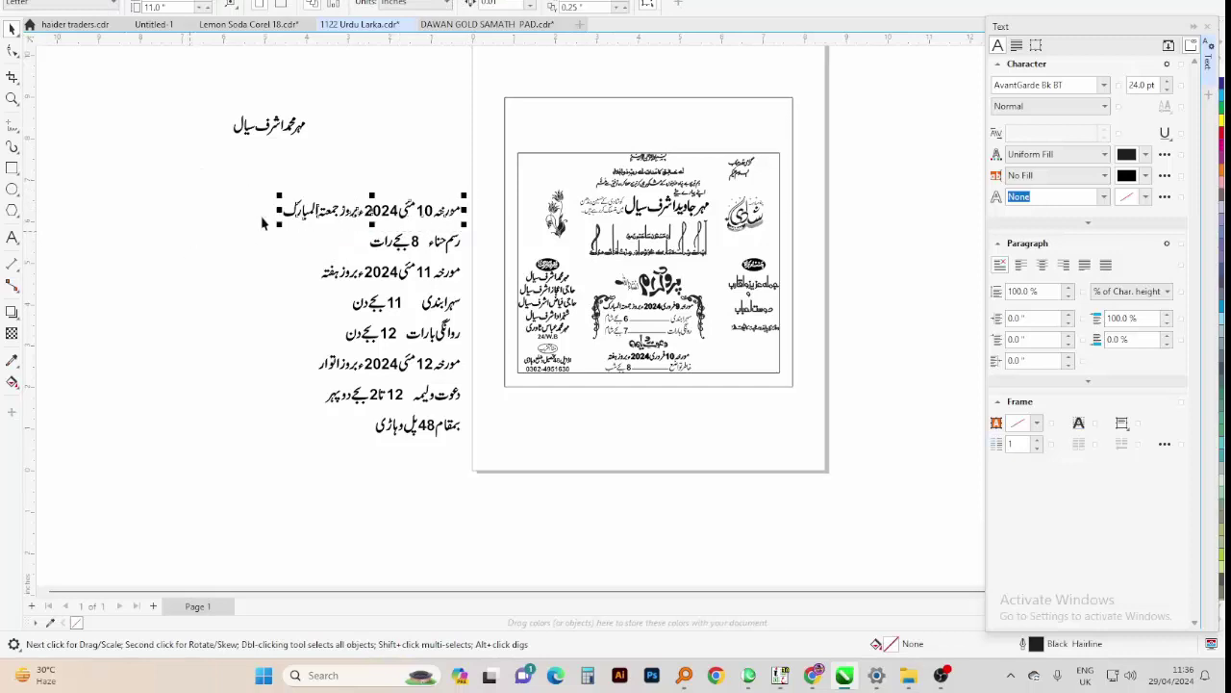
left_click(313, 123)
key("Delete")
left_click(813, 674)
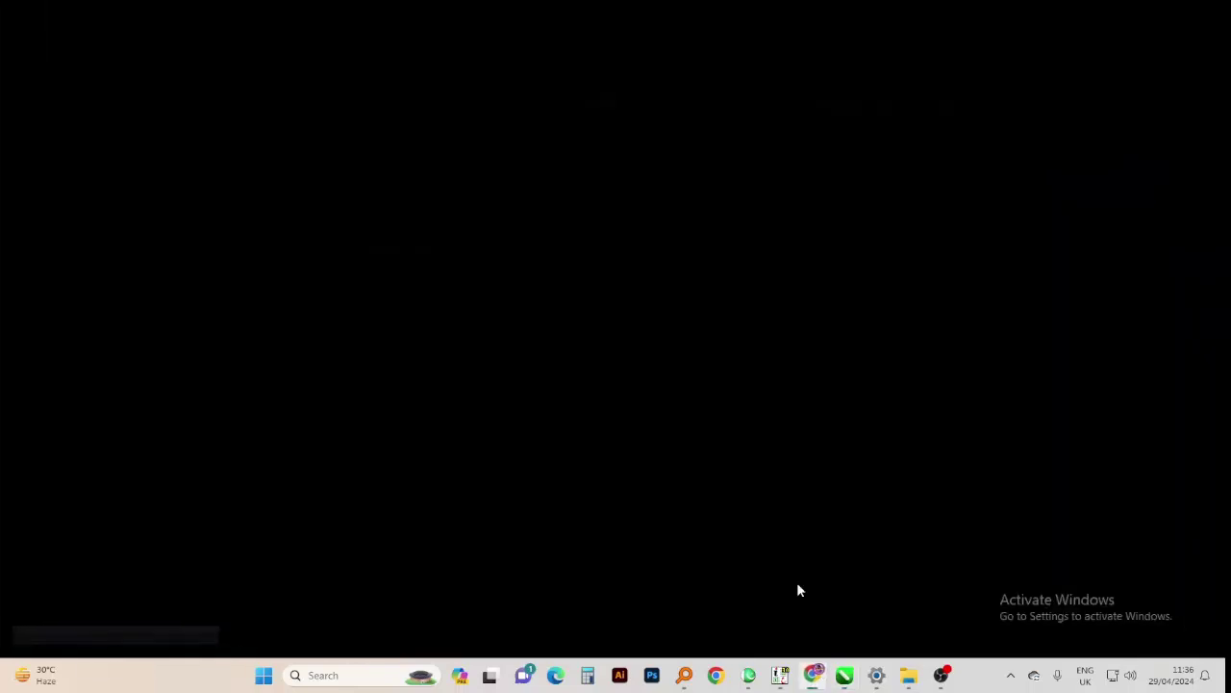
Send the banner's first phone number as a message in the Rough Number chat
left_click(173, 222)
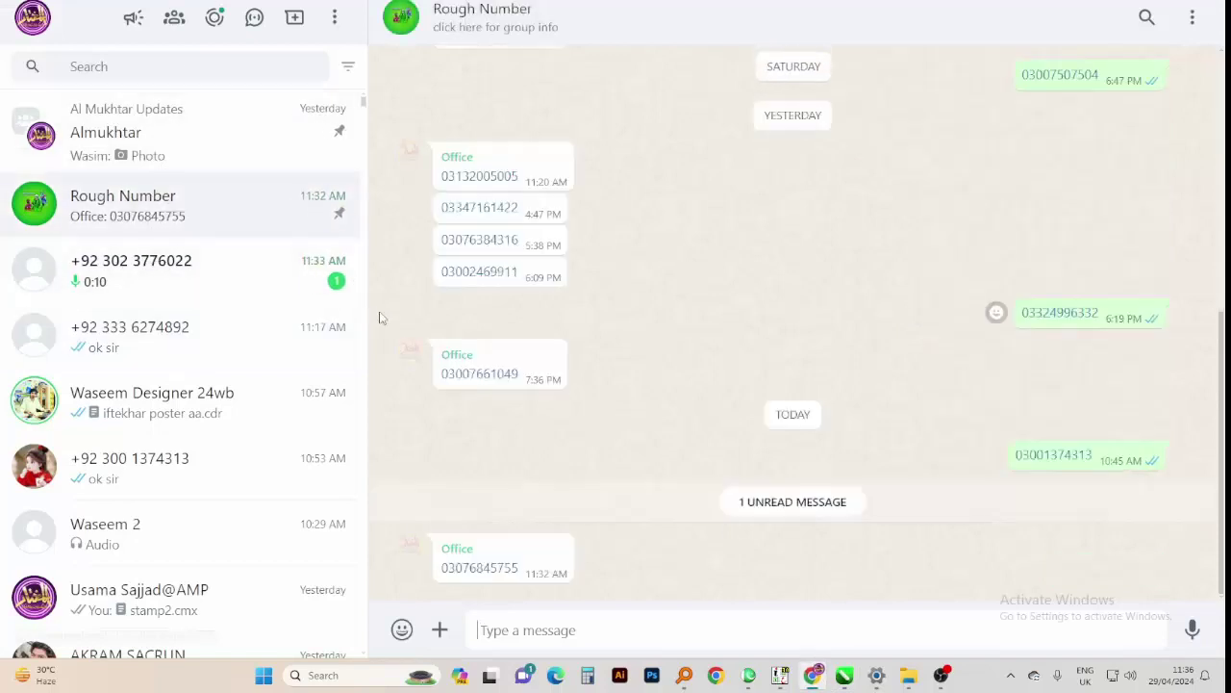
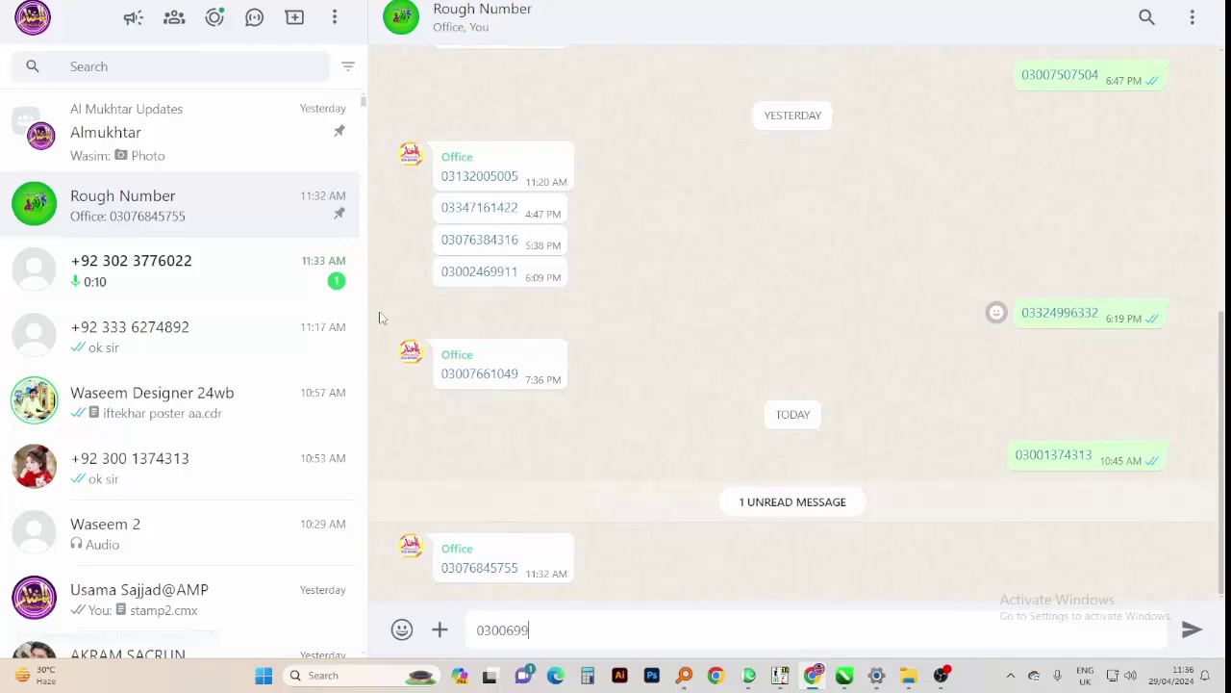
key("Return")
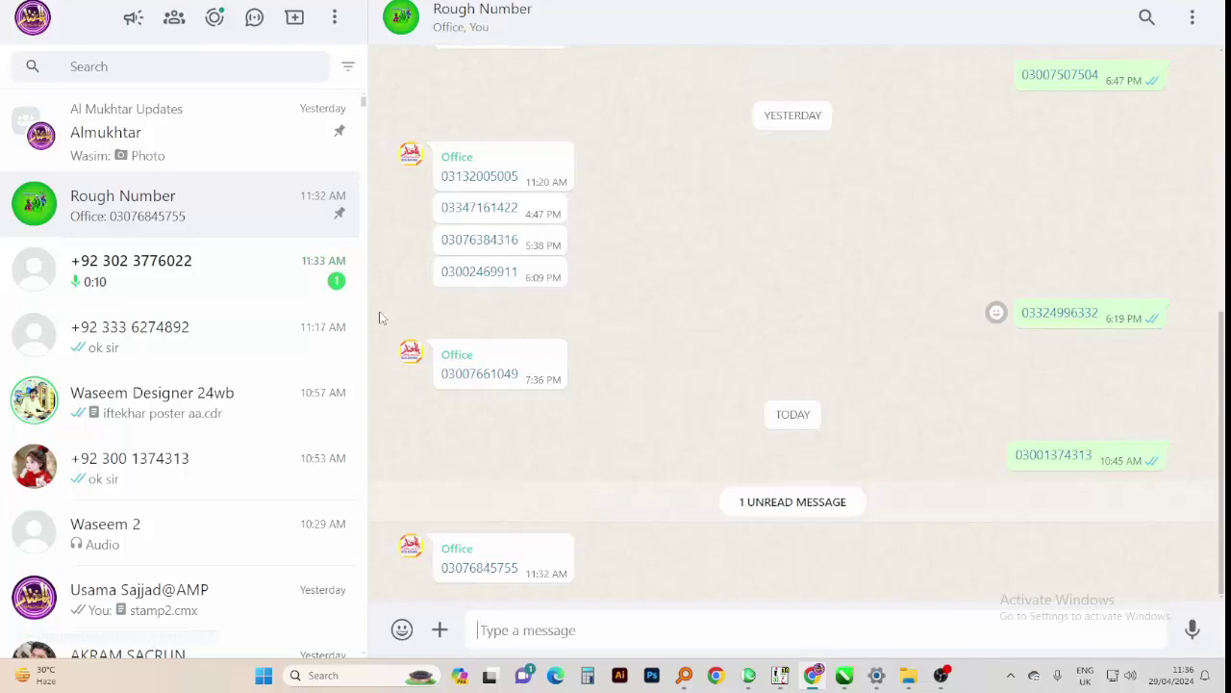
Start a chat with that number and send the greeting 'A O A'
mouse_move(1044, 582)
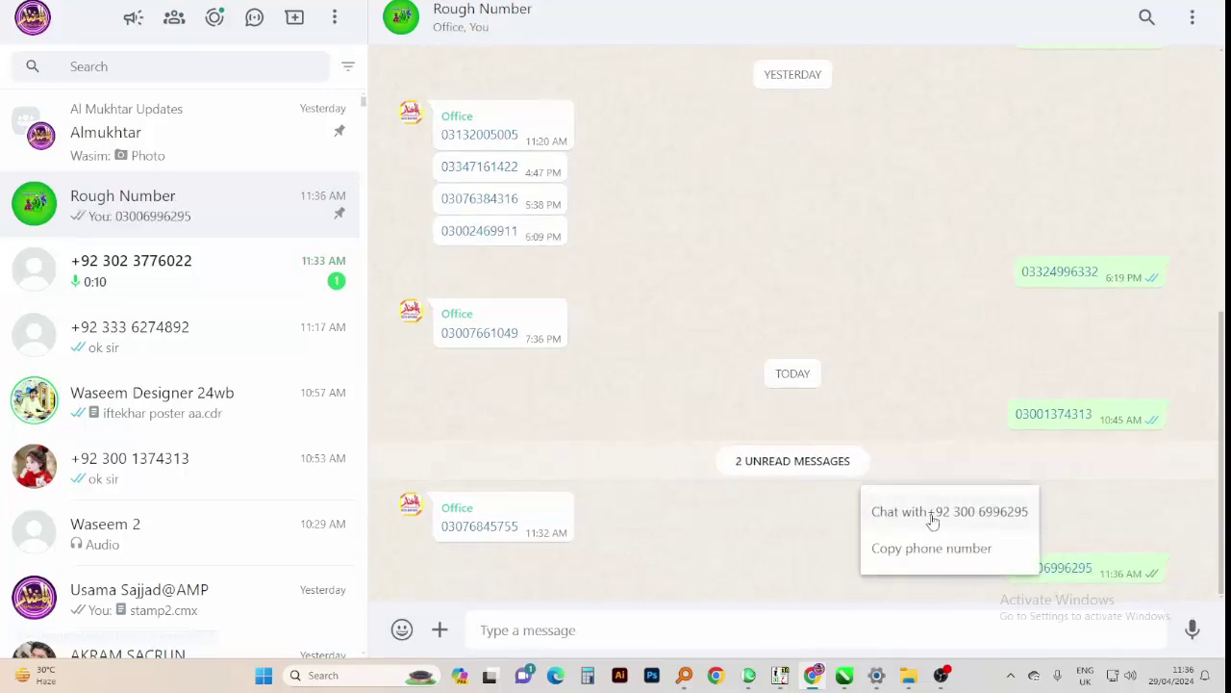
left_click(934, 512)
type("OA")
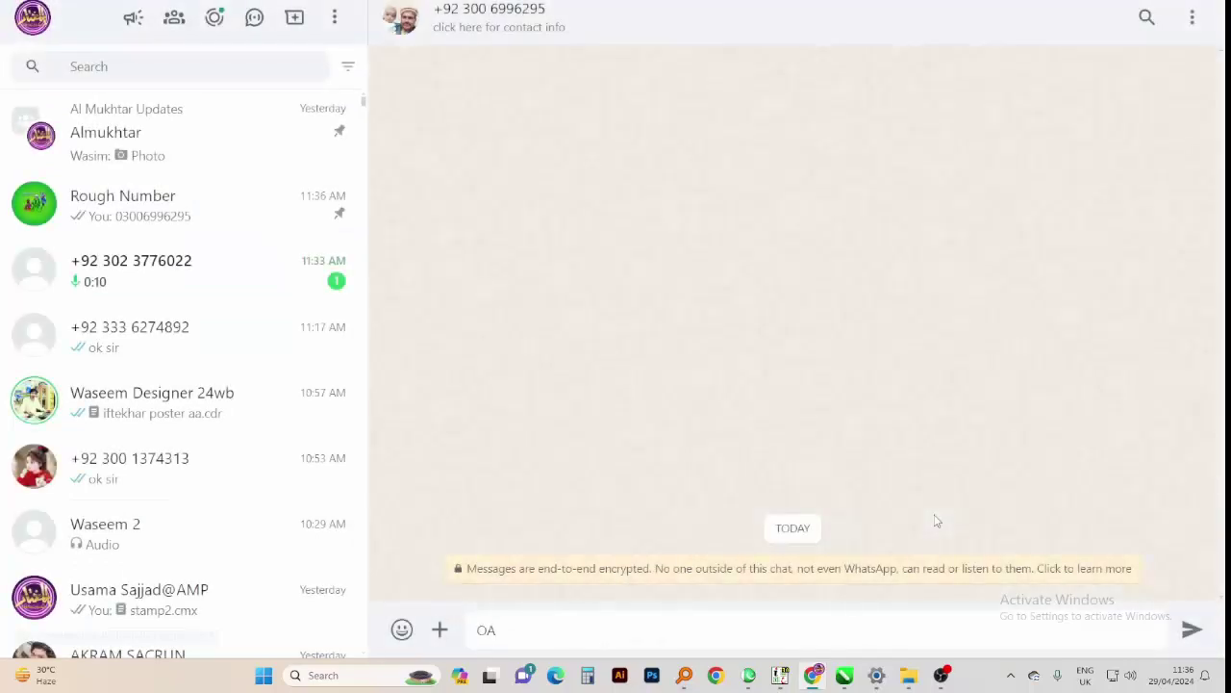
key("BackSpace")
type("A OA ")
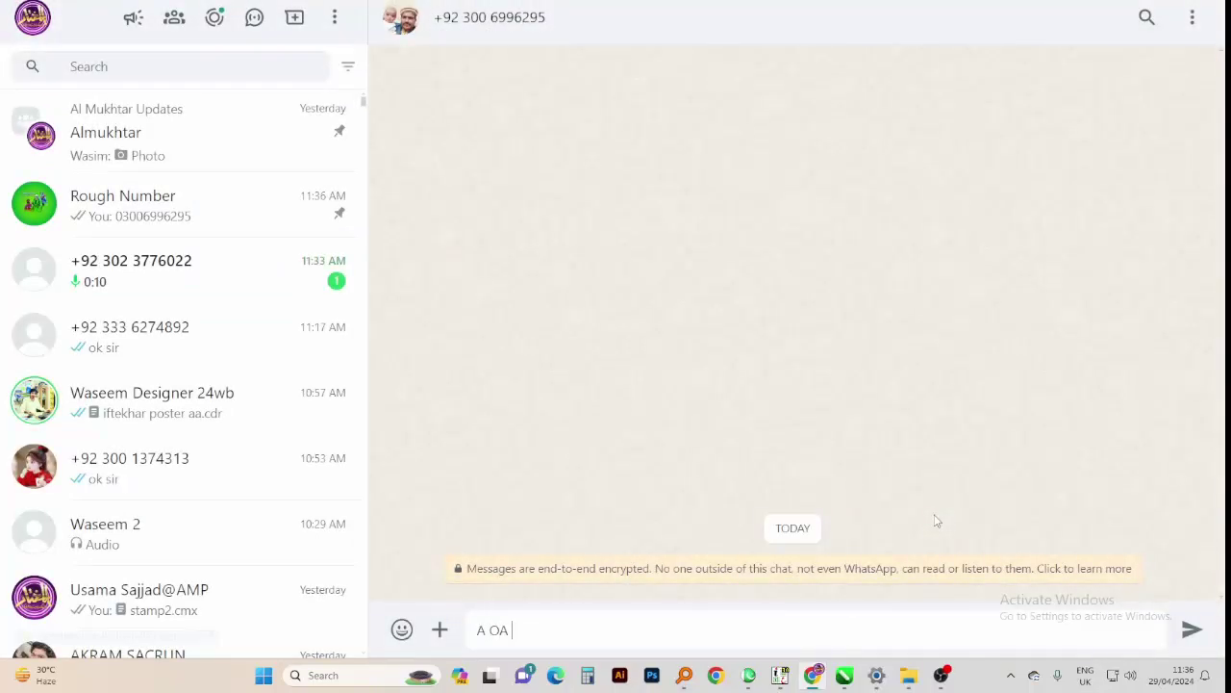
type("A")
key("Return")
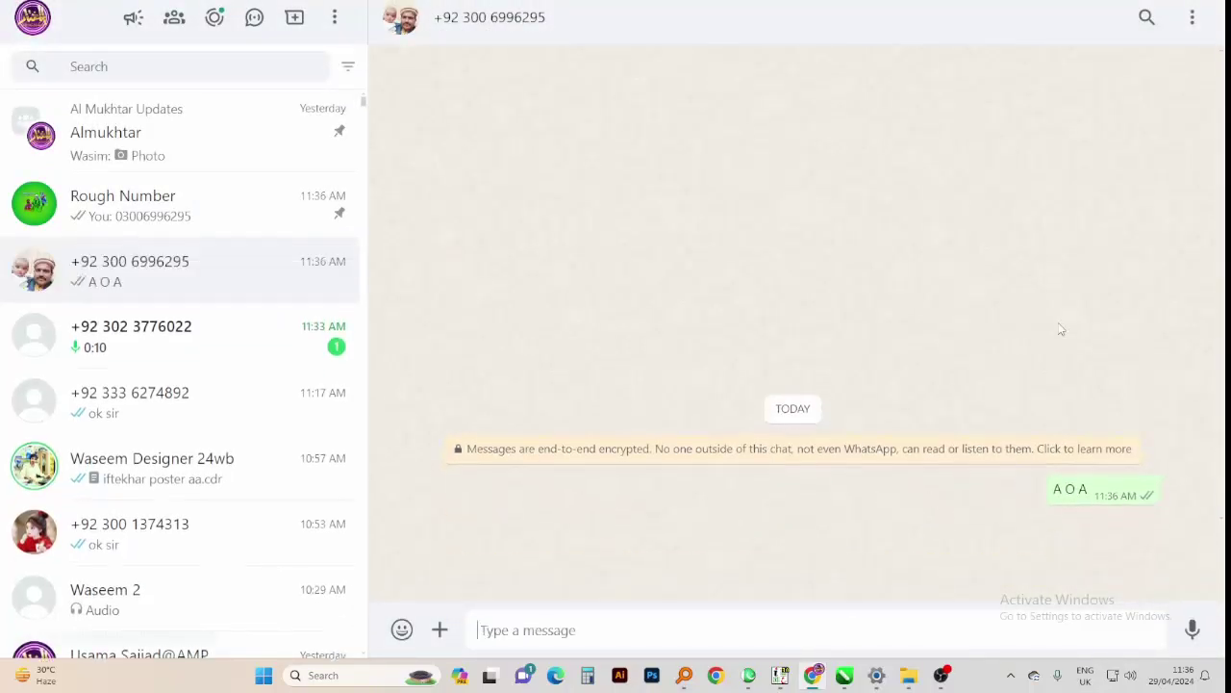
key("alt+Tab")
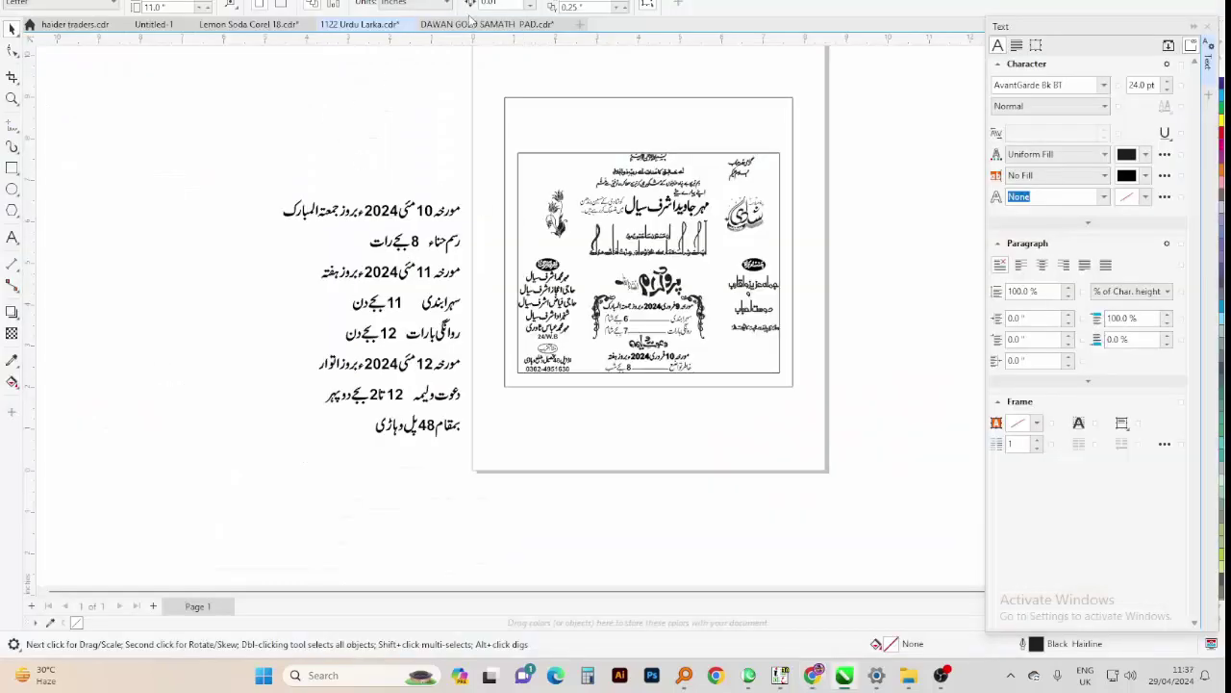
Return to DAWAN GOLD SAMATH PAD, zoom on the header banner and preview it full screen
left_click(472, 24)
key("z")
scroll(448, 107, "down", 2)
left_click_drag(410, 92, 676, 393)
key("F9")
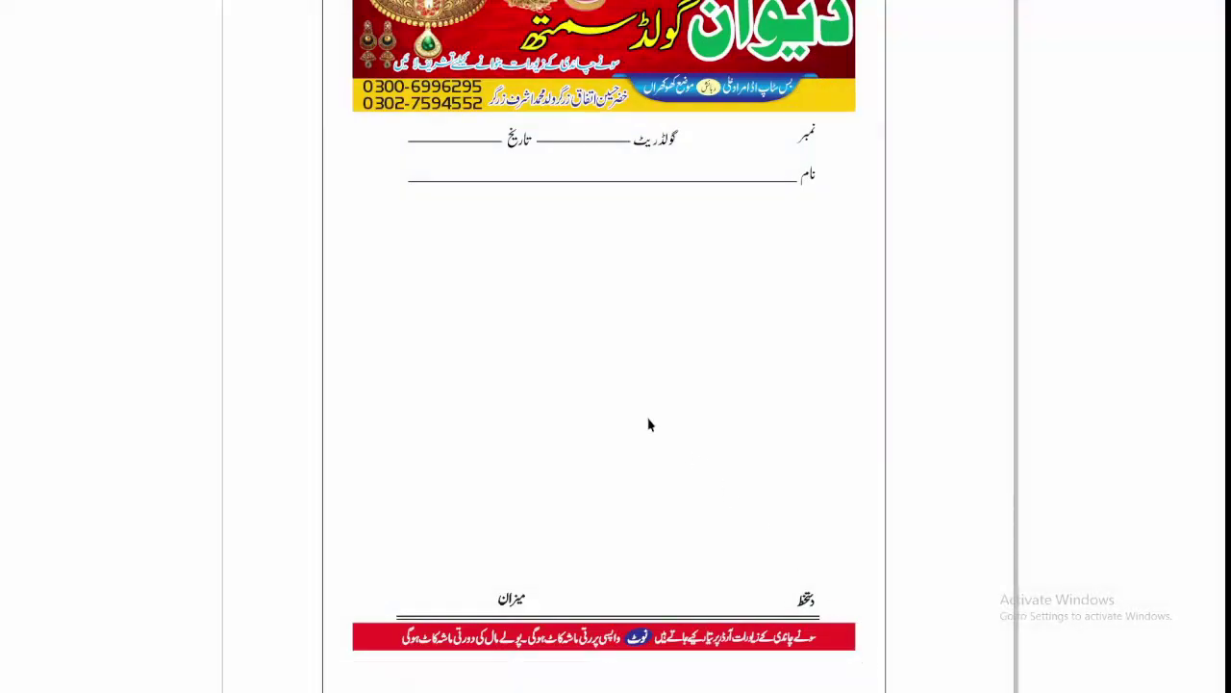
key("Escape")
Zoom in on the banner's phone numbers and select the blue Urdu text line group
key("alt+Tab")
key("alt+Tab")
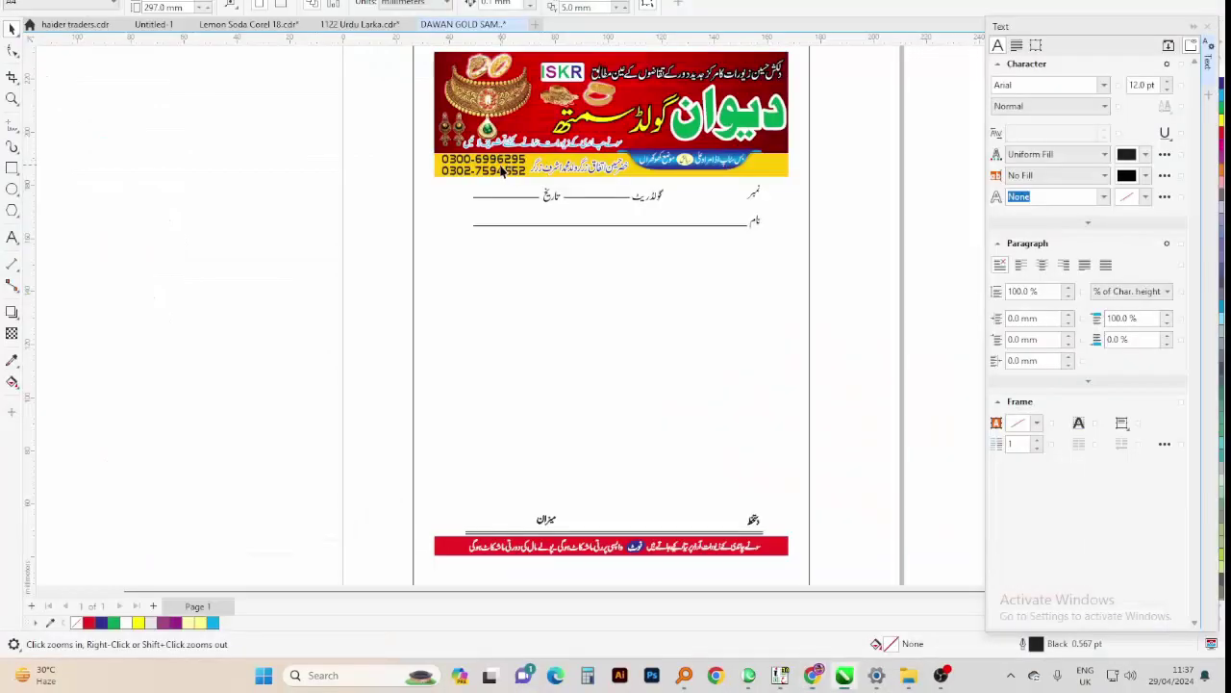
left_click(493, 185)
scroll(411, 321, "down", 2)
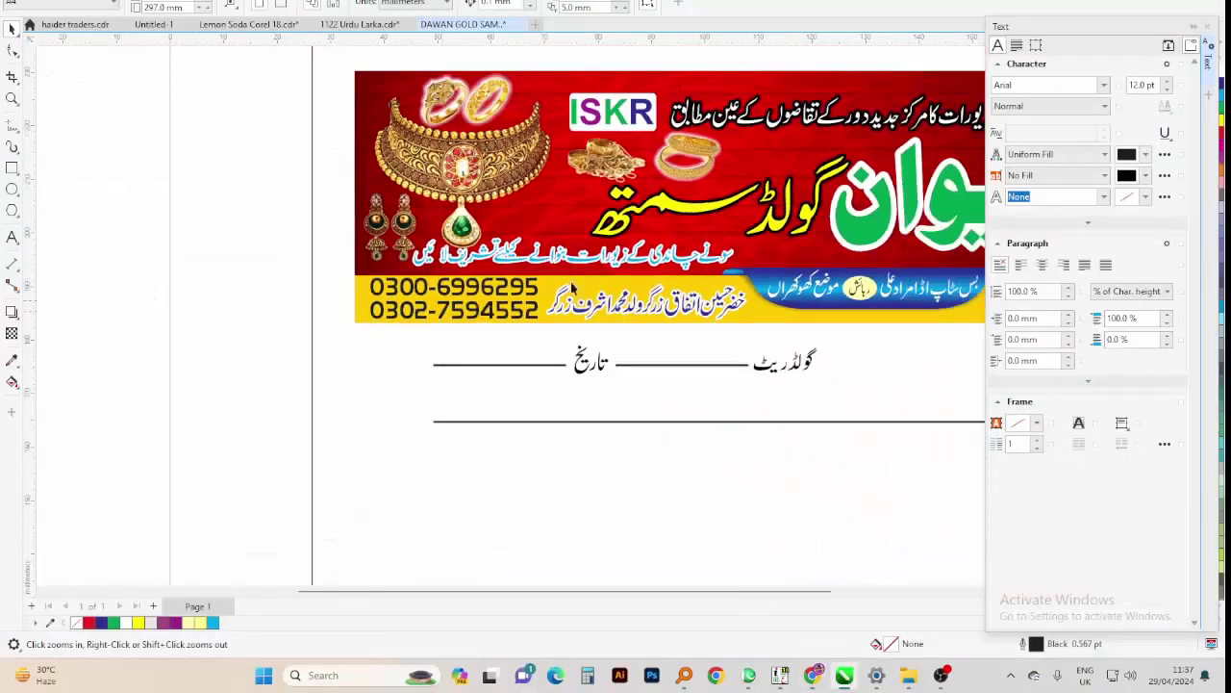
scroll(451, 258, "up", 2)
key("space")
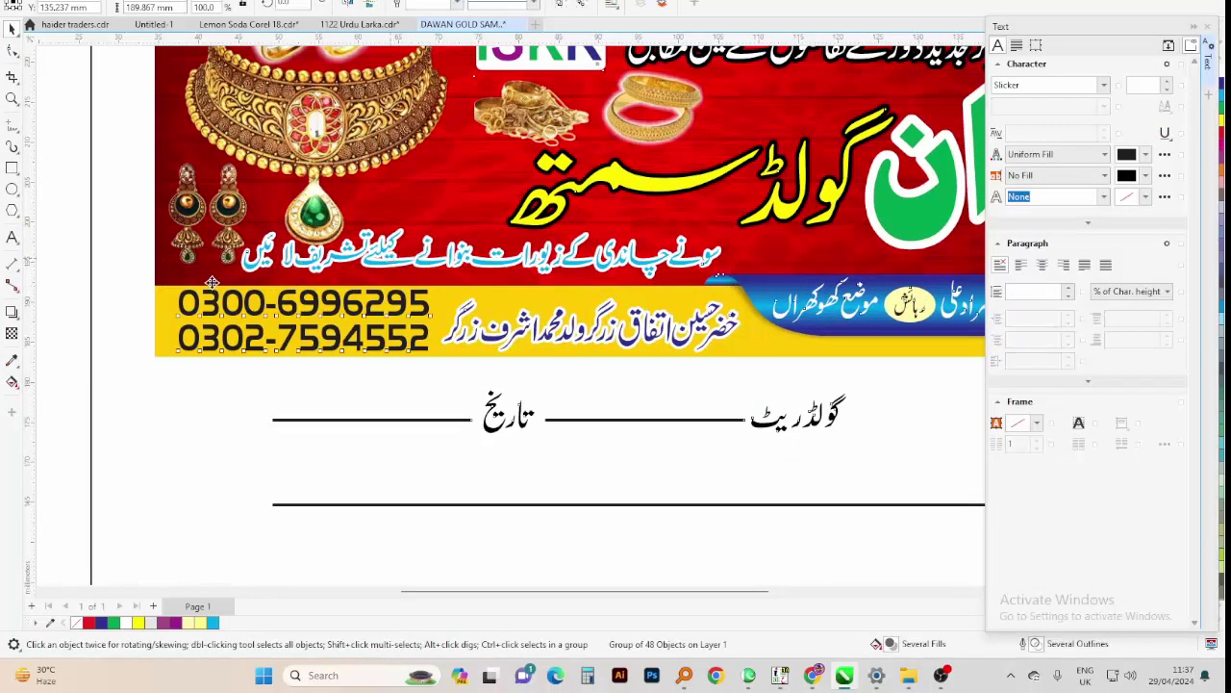
left_click(388, 266)
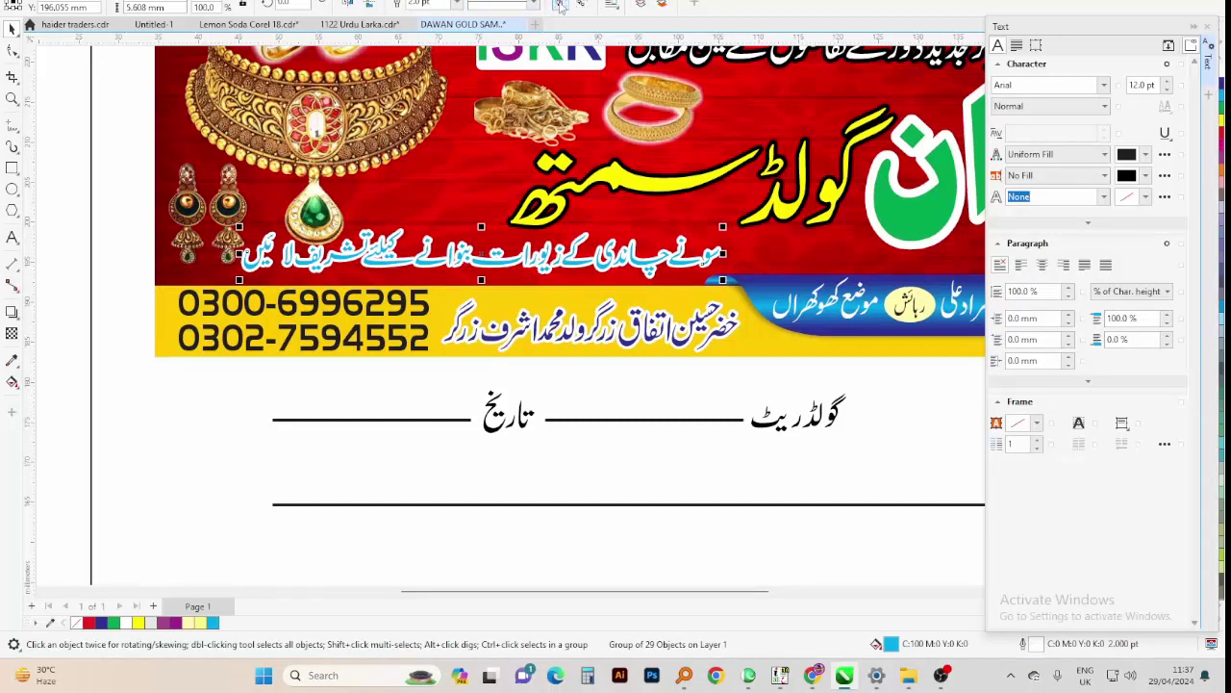
Ungroup the Urdu line and try yellow, white and purple fills on the proprietor's name
left_click(423, 6)
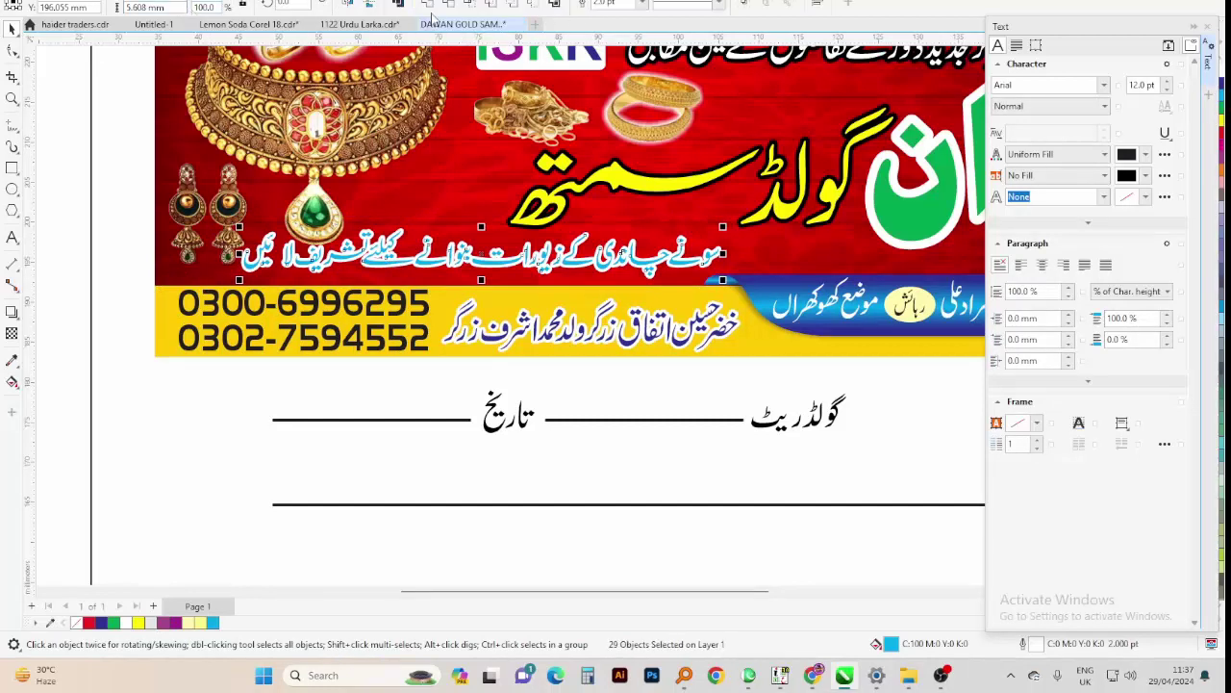
left_click(529, 331)
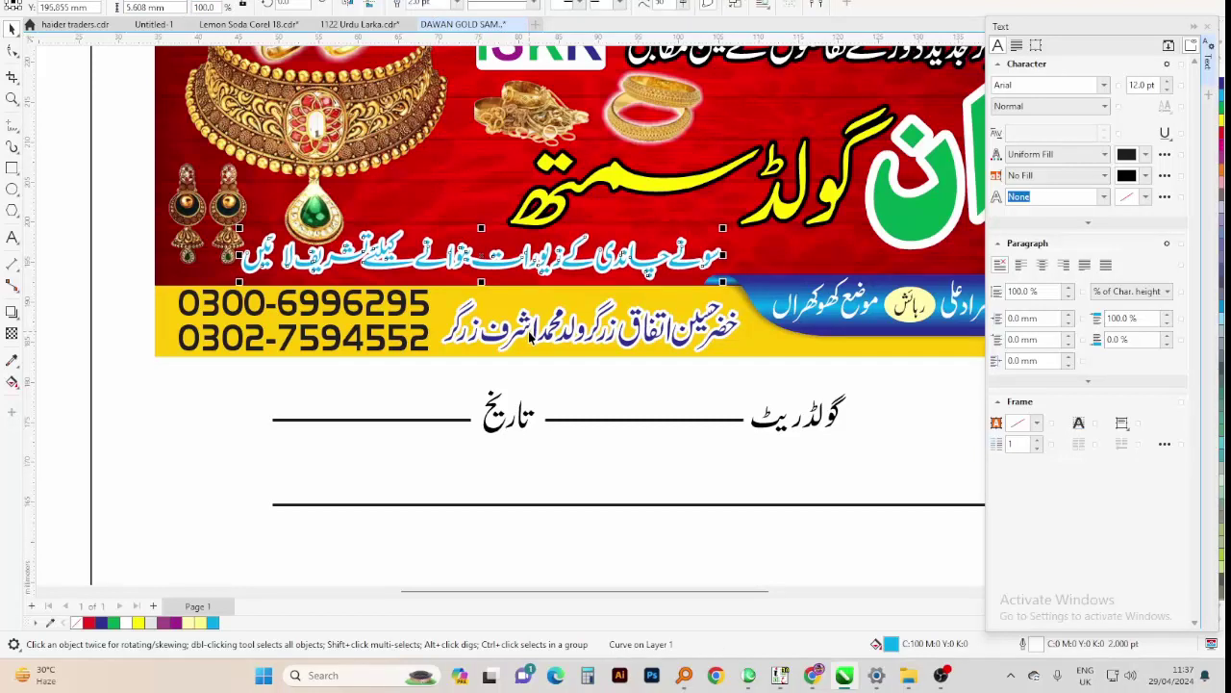
left_click(1207, 27)
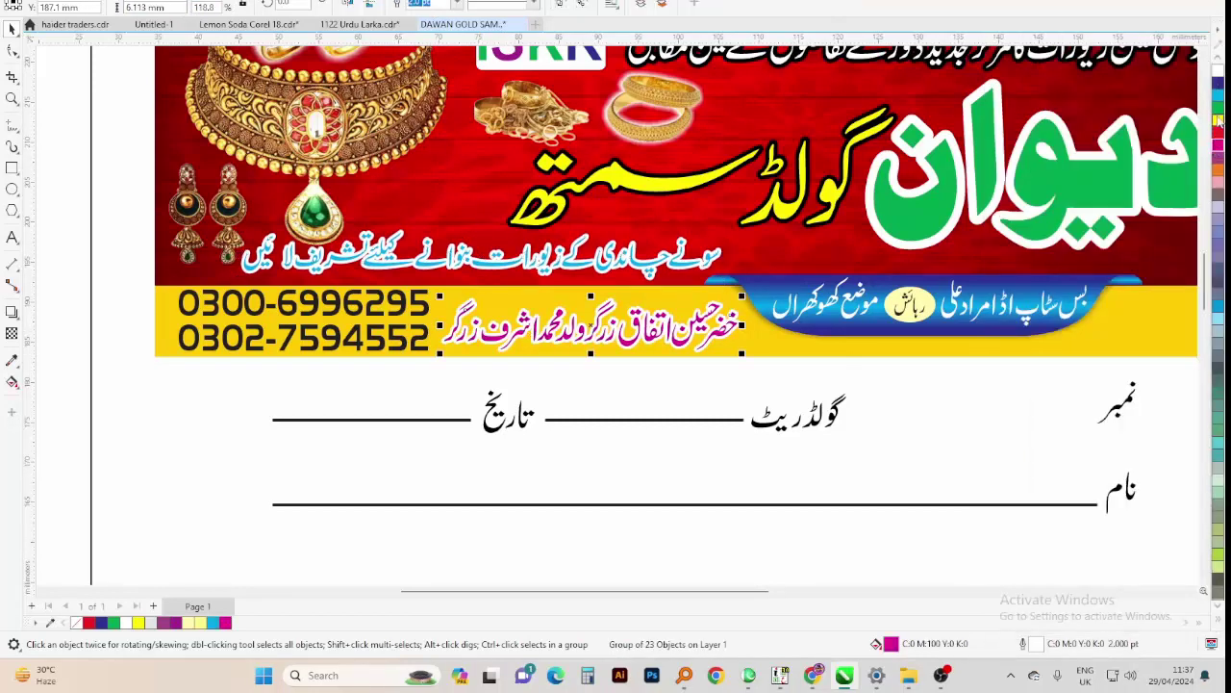
left_click(1218, 115)
left_click(1219, 100)
left_click(1218, 71)
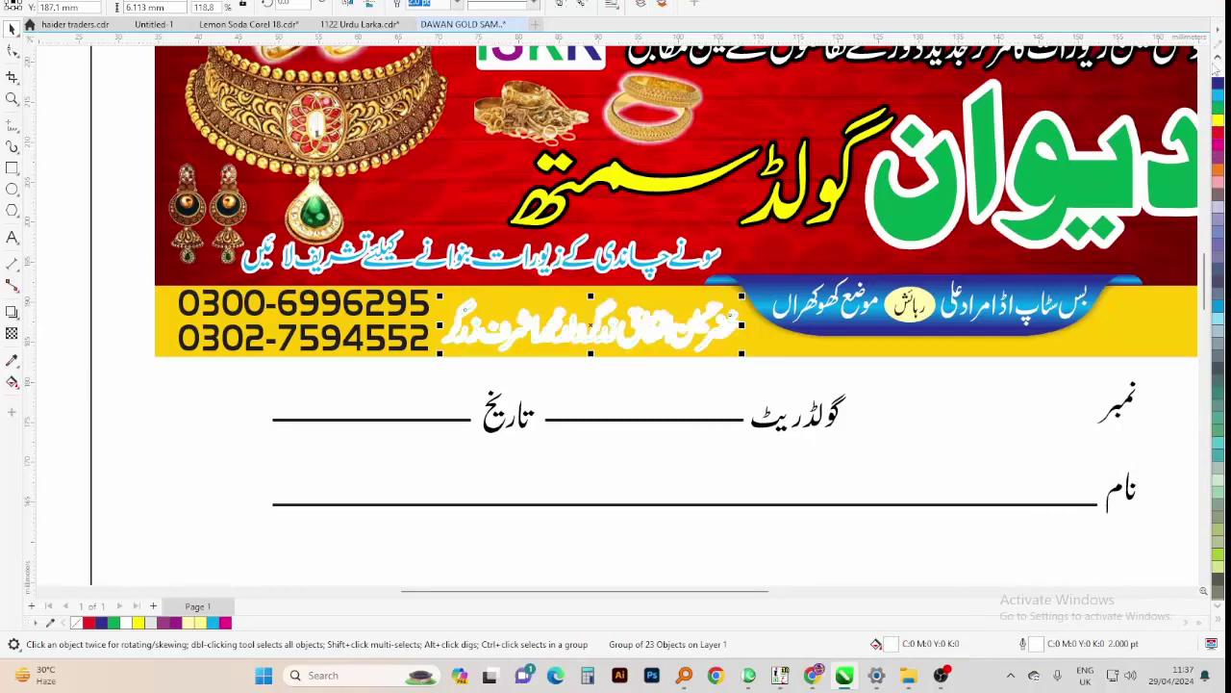
left_click(1218, 93)
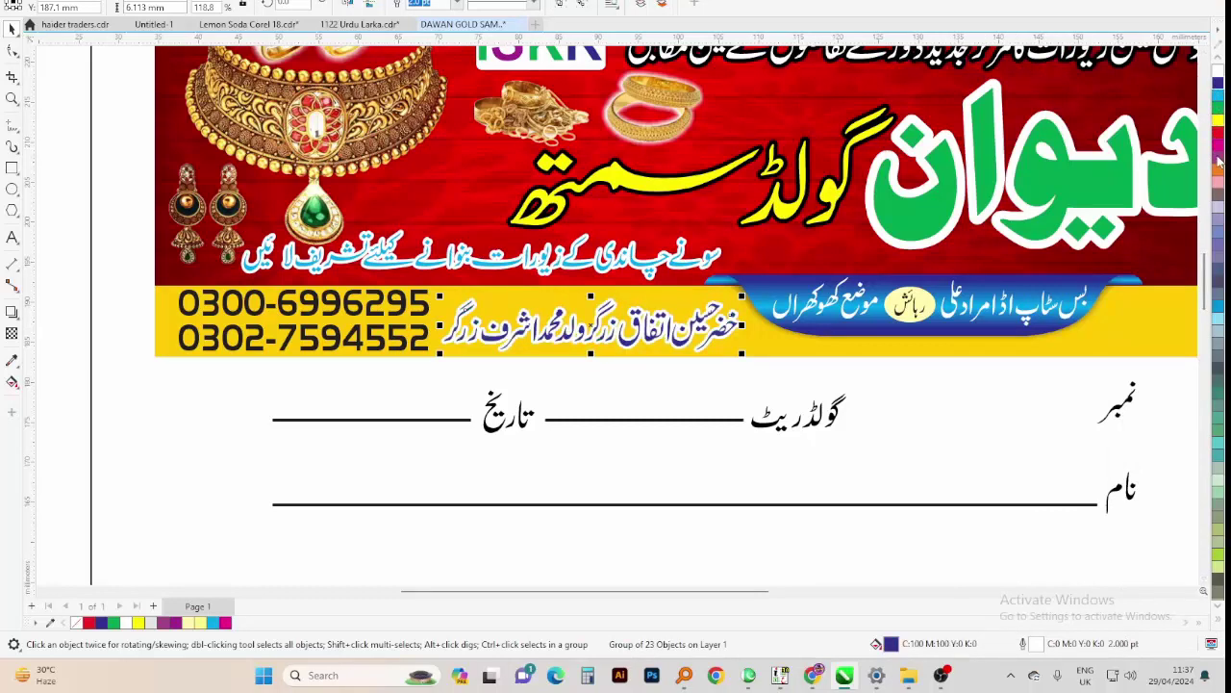
left_click(1222, 624)
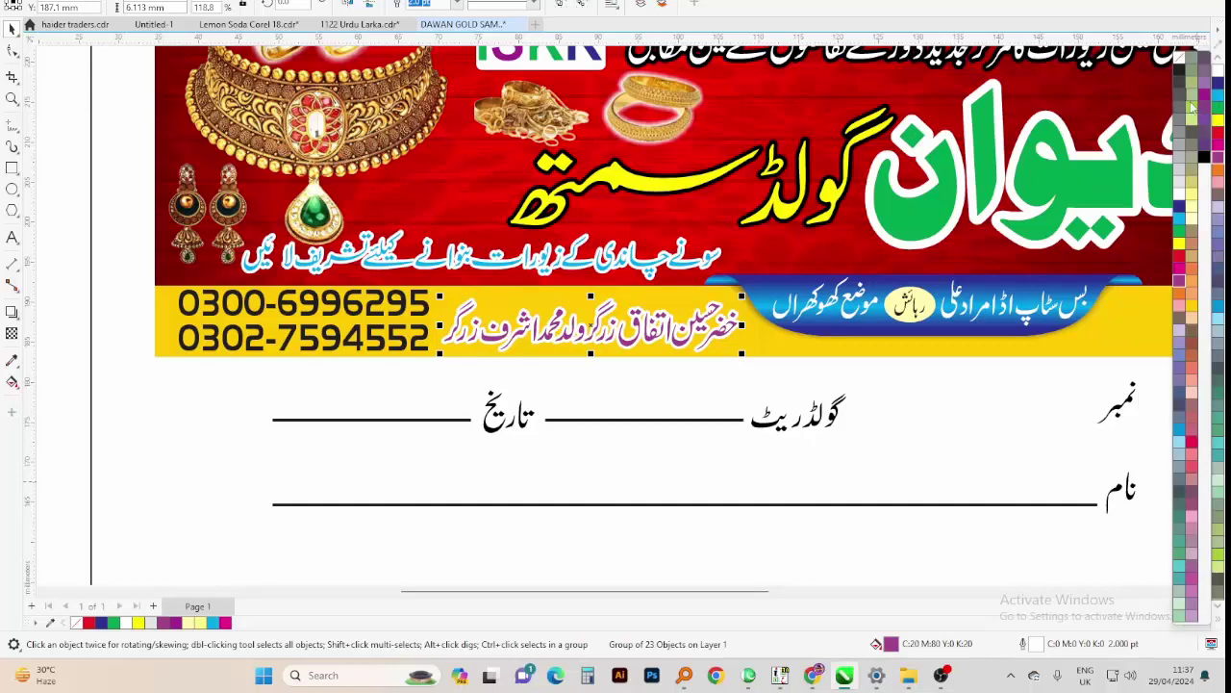
left_click(1204, 100)
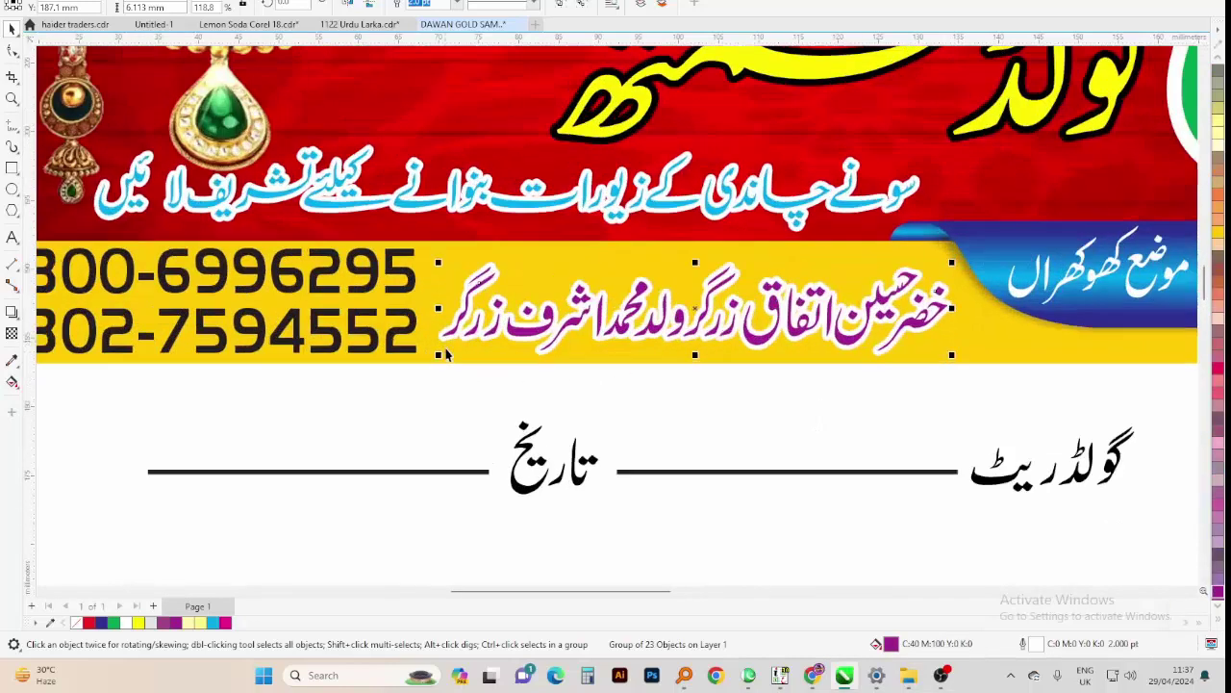
Recolour the proprietor's name crimson red from the expanded palette
scroll(447, 356, "up", 3)
left_click(703, 310)
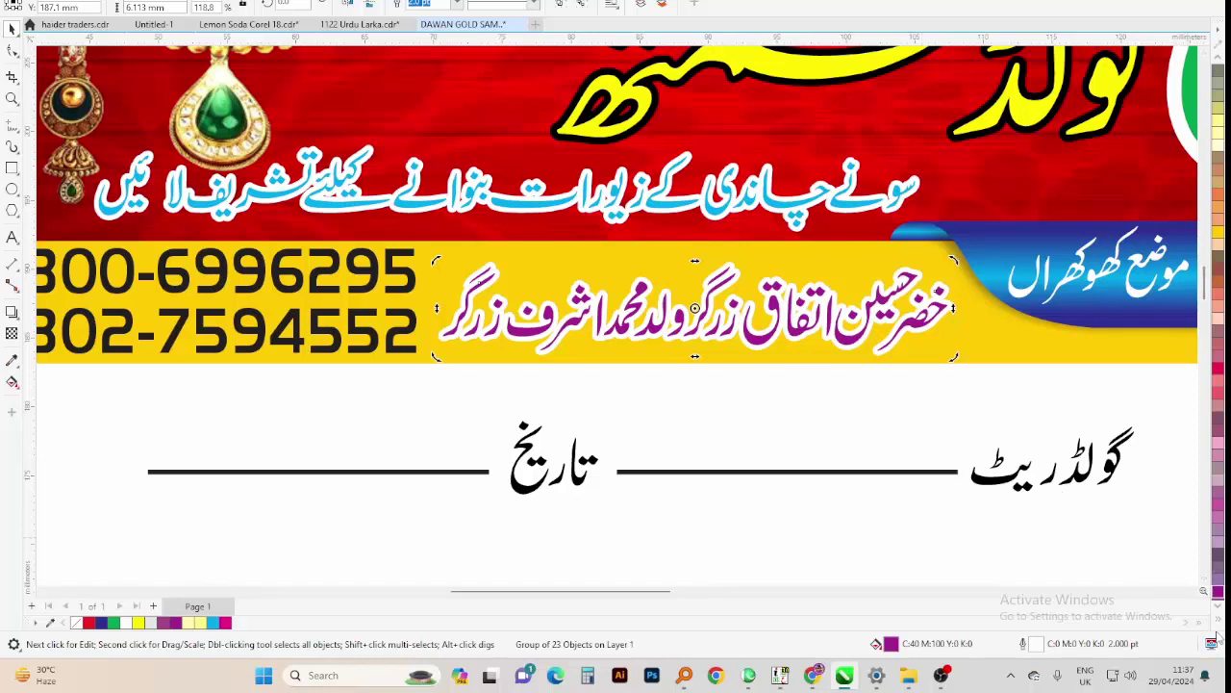
left_click(1214, 630)
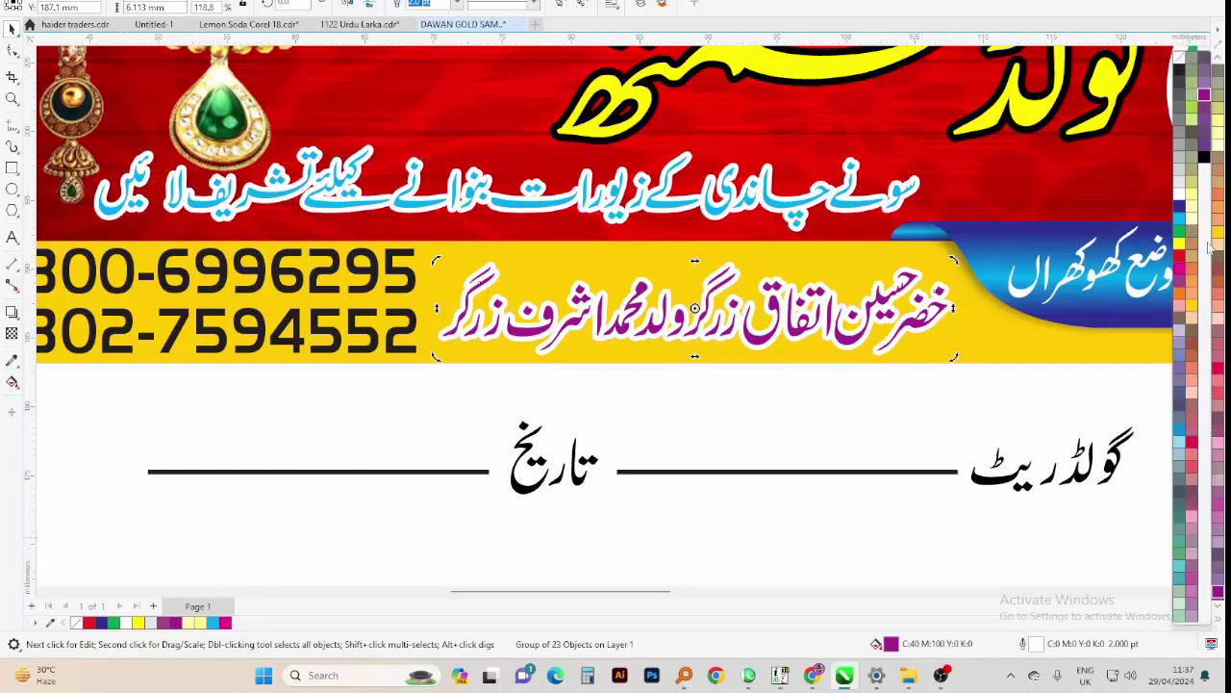
left_click(1177, 262)
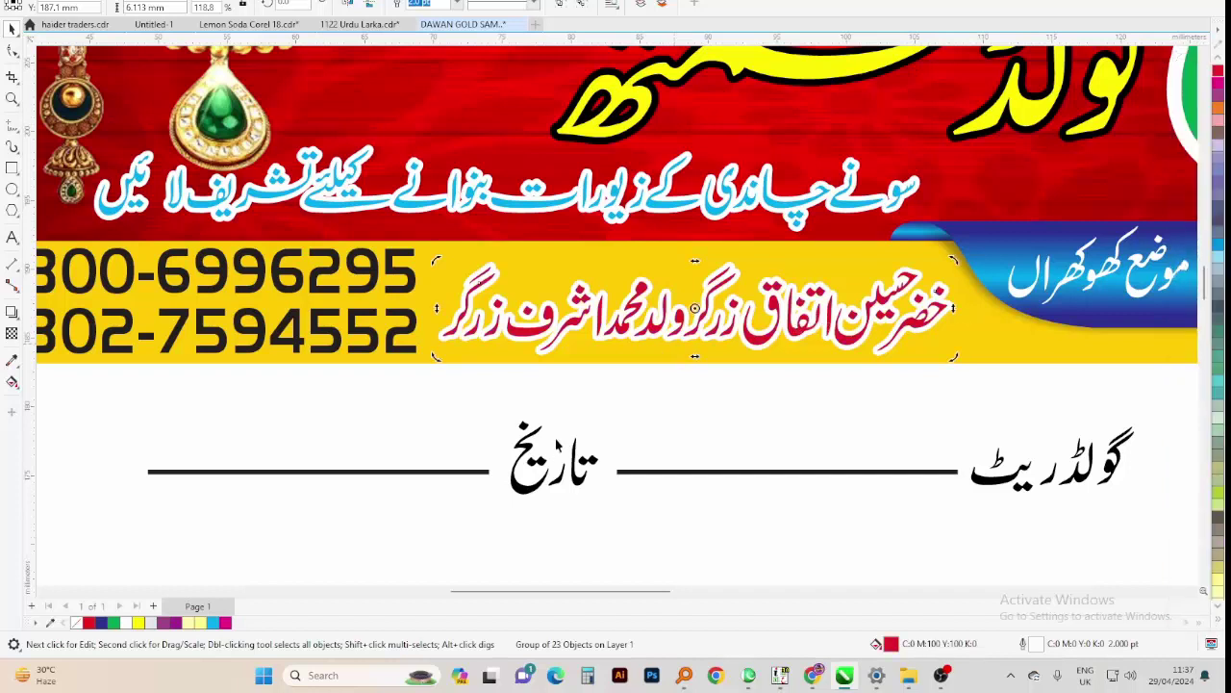
left_click(578, 314)
key("Delete")
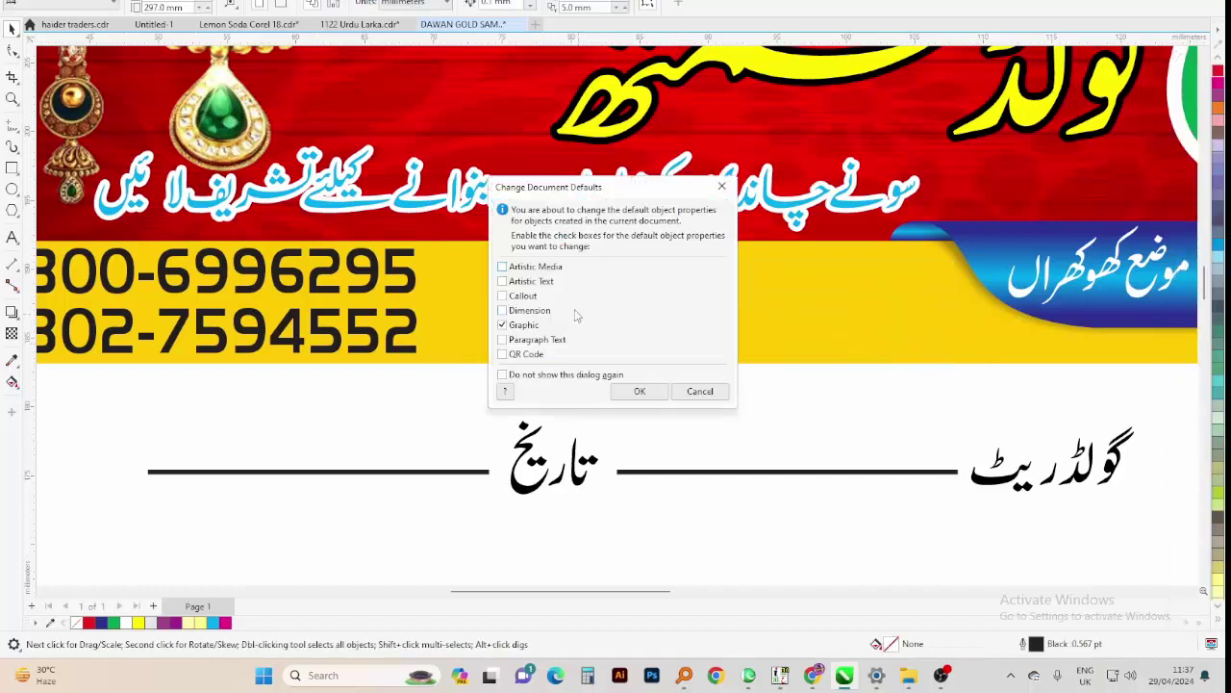
left_click(700, 391)
Give the red name a 1.5 pt outline
key("F12")
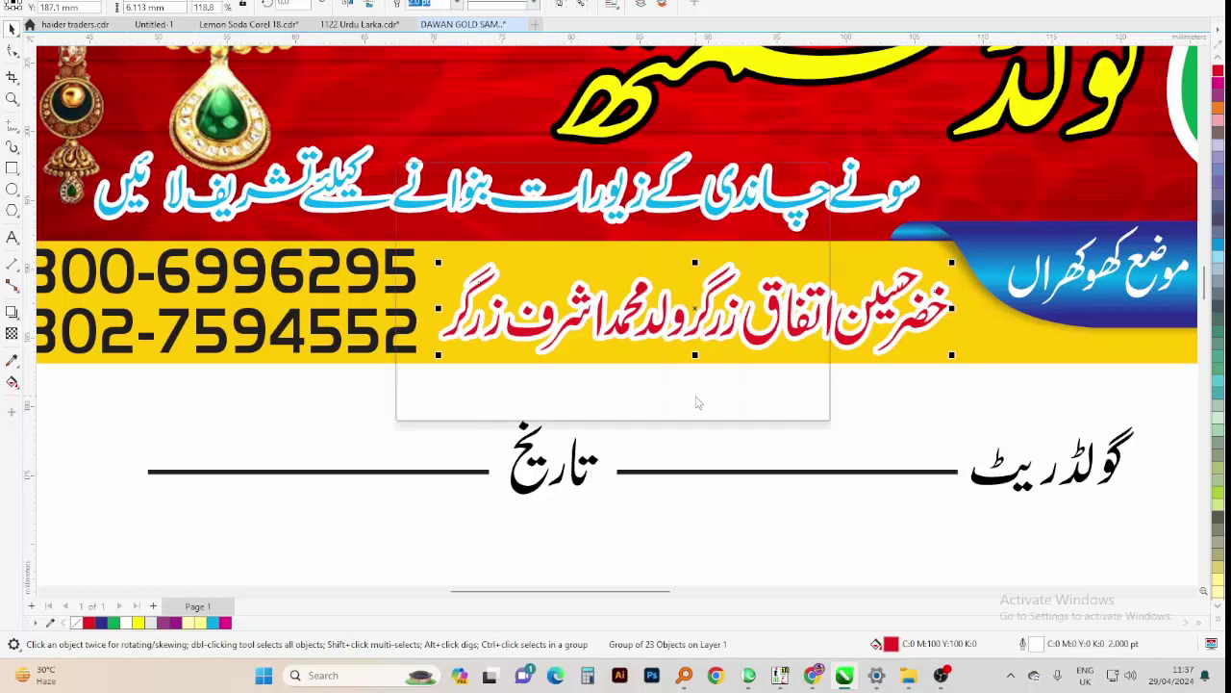
type("1")
key("Return")
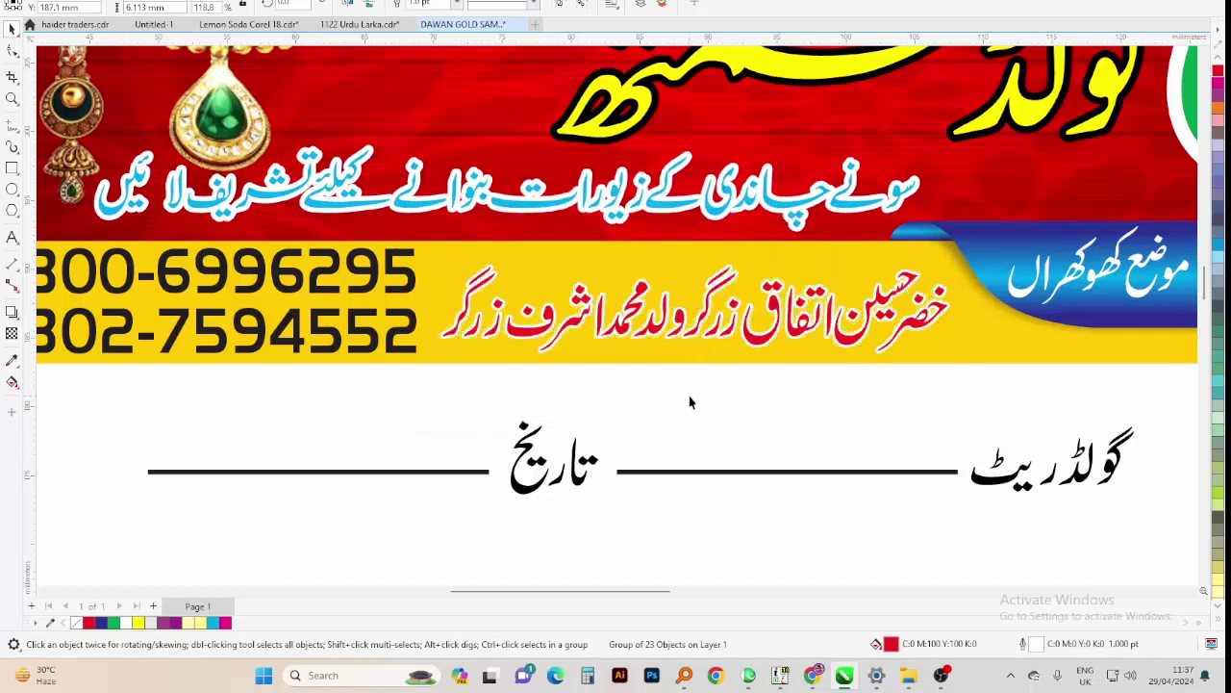
key("F12")
type("1.5")
key("Return")
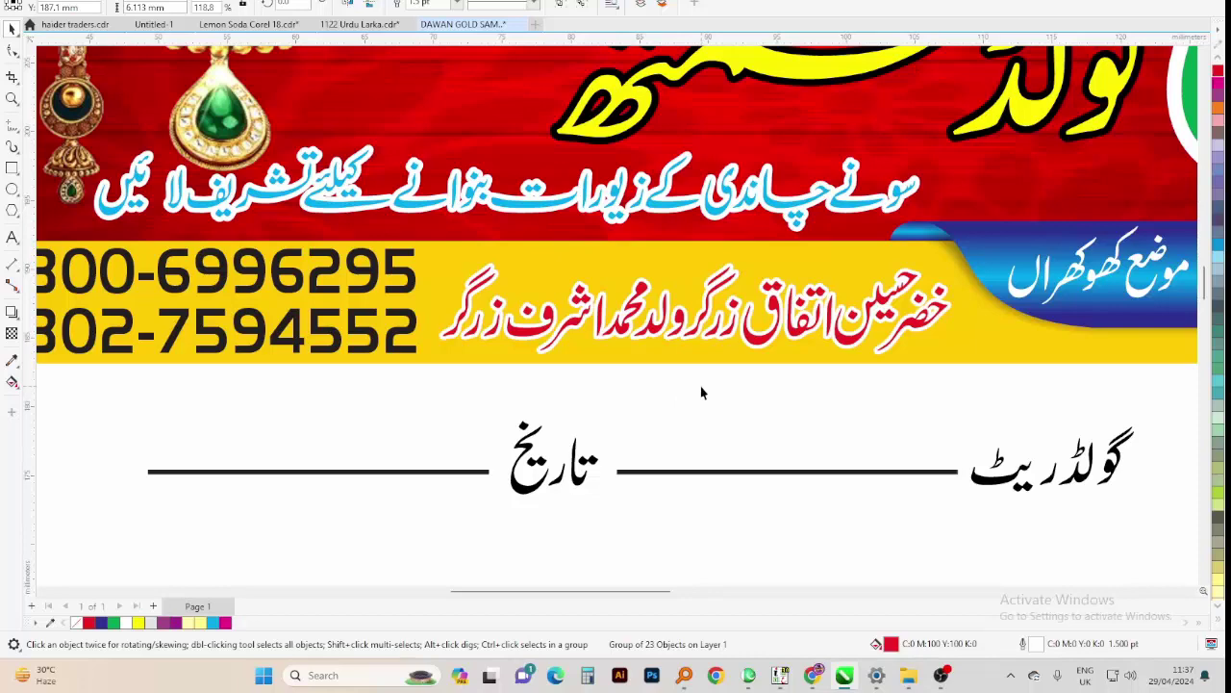
scroll(700, 392, "down", 2)
scroll(376, 308, "down", 2)
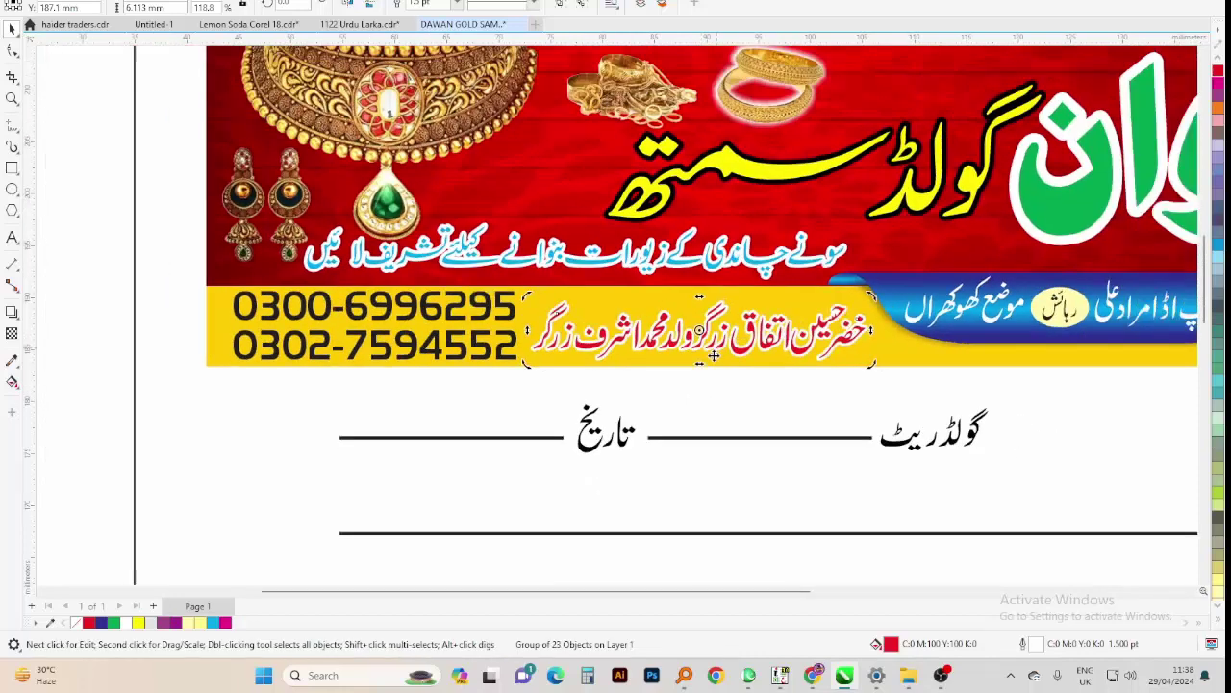
left_click(372, 308)
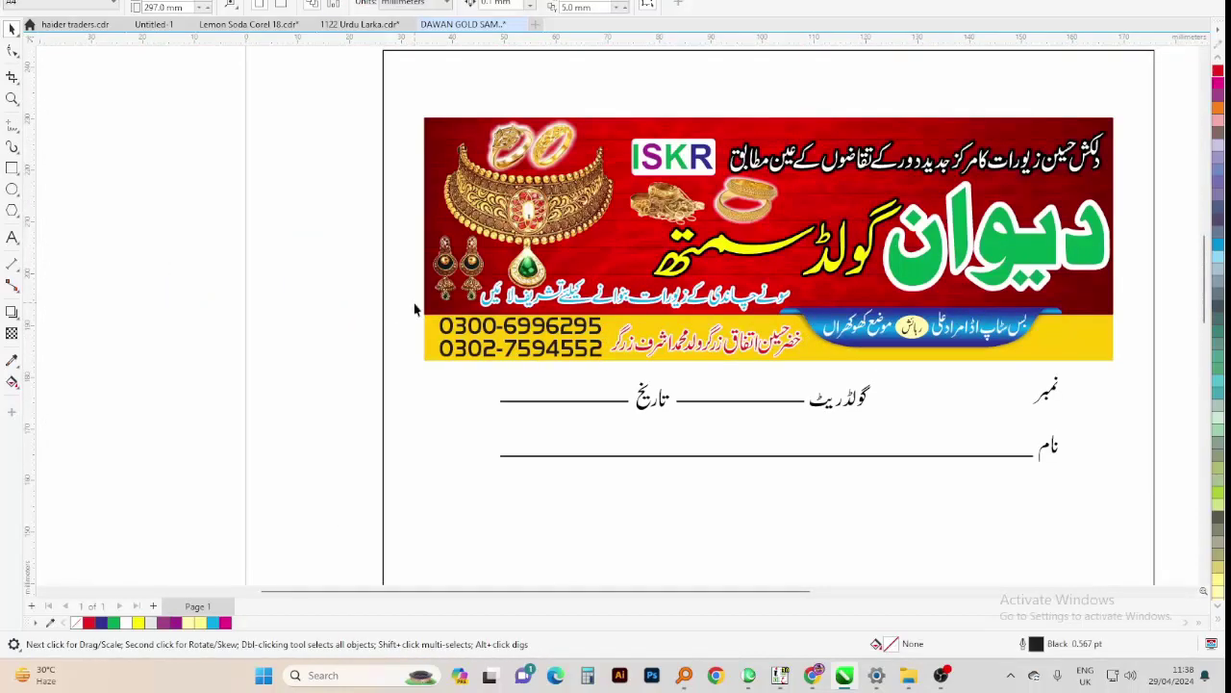
scroll(415, 308, "down", 2)
scroll(260, 259, "down", 1)
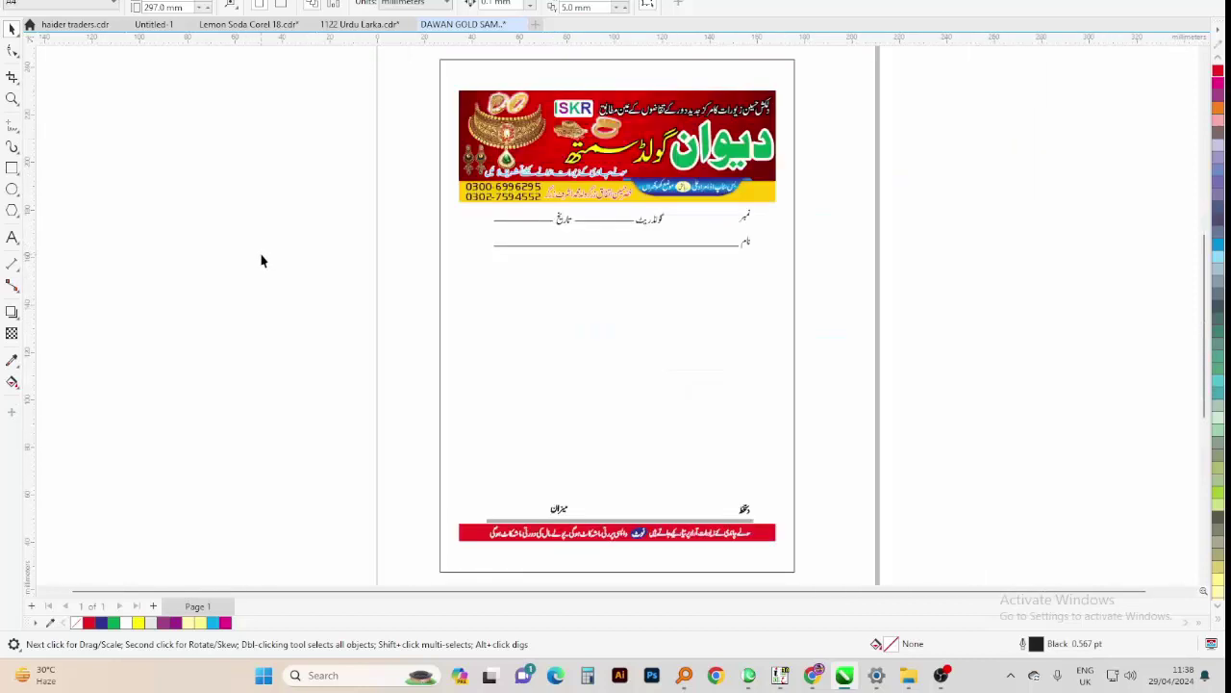
key("z")
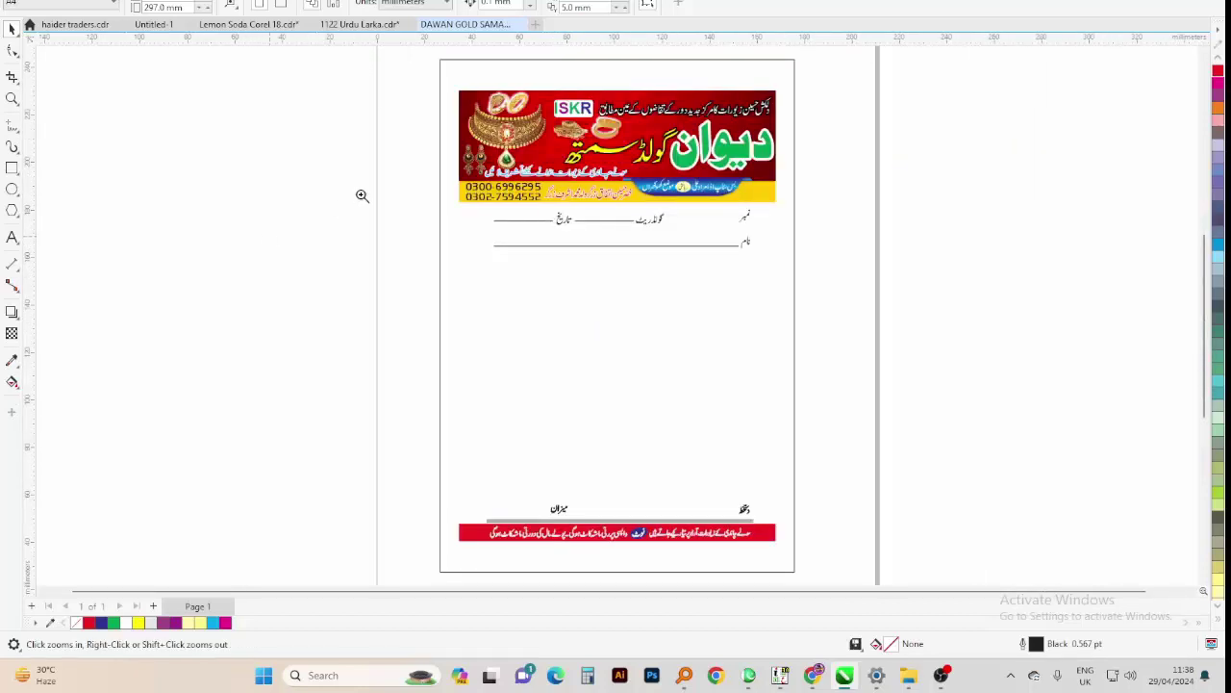
left_click(804, 136)
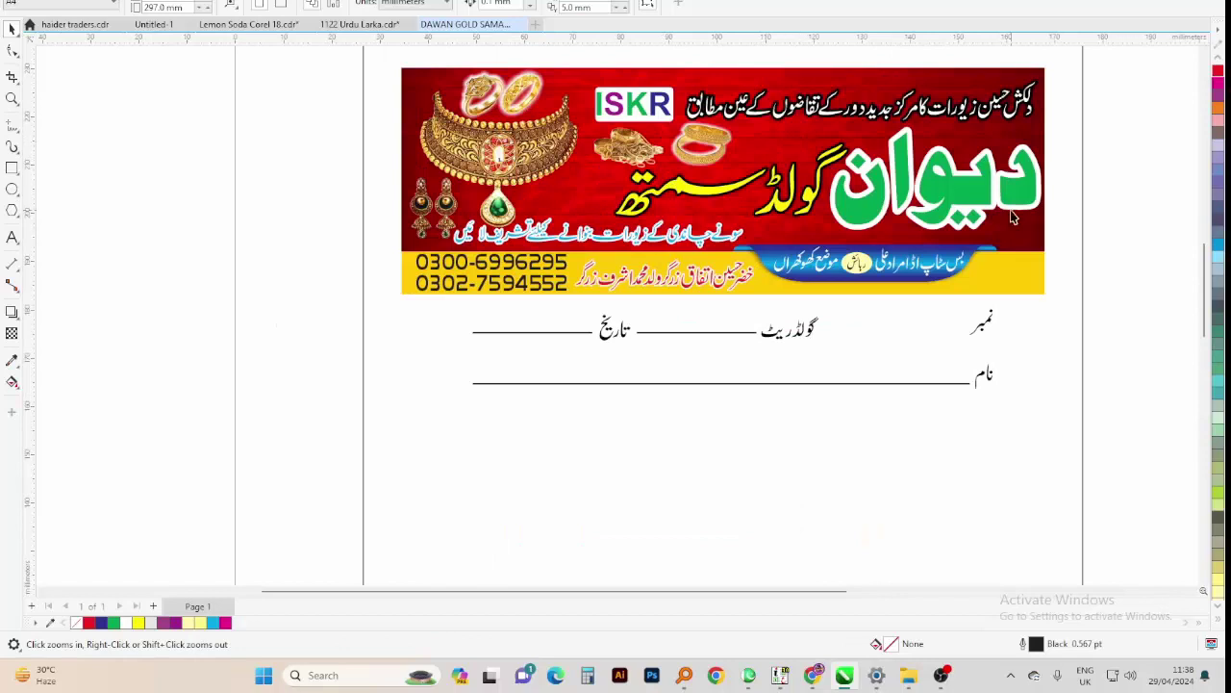
key("space")
left_click(1022, 256)
left_click(1023, 267)
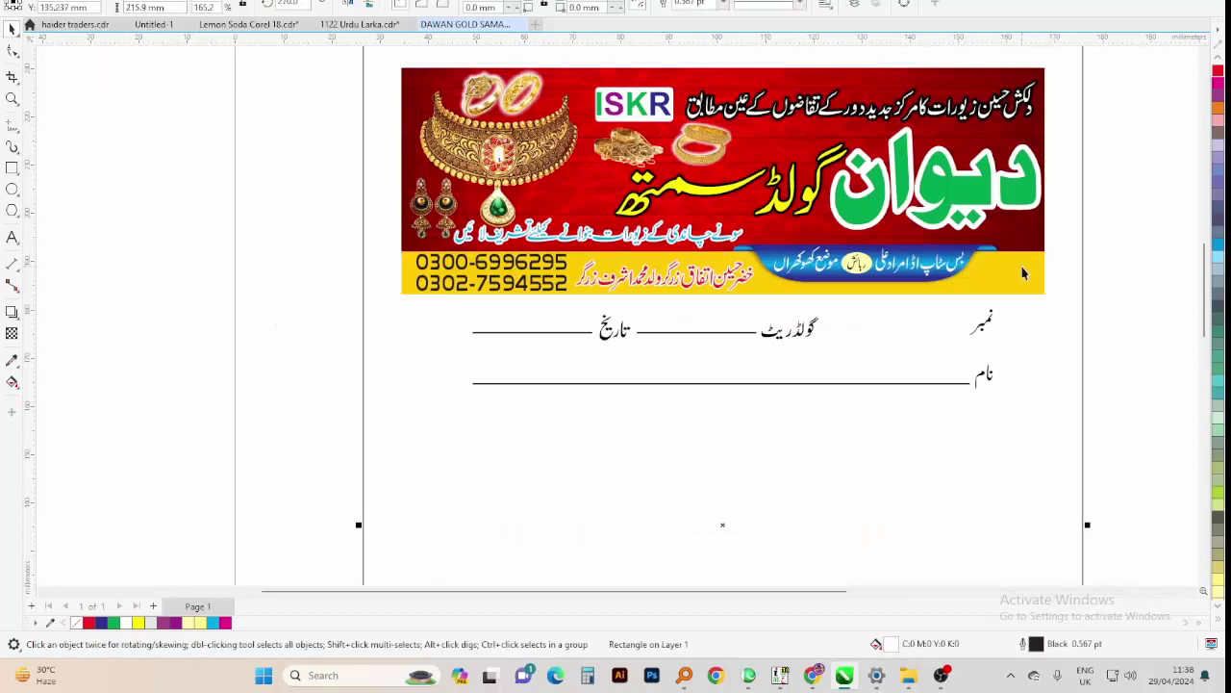
left_click(1023, 286)
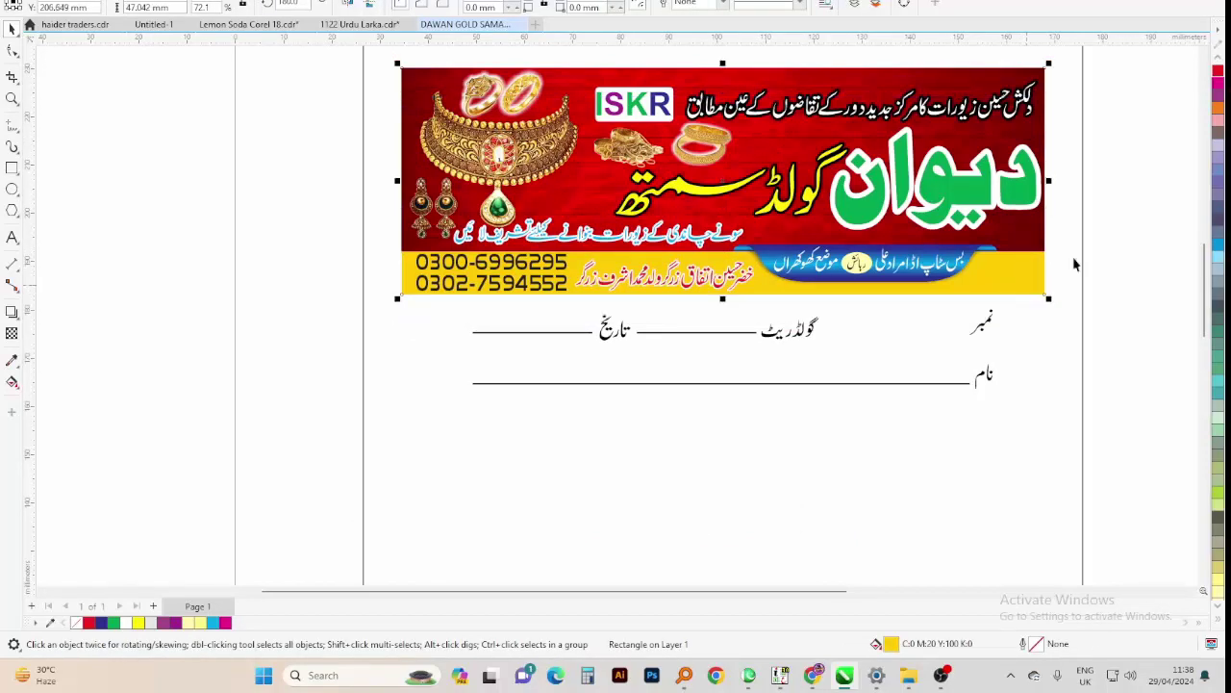
Zoom into the blue ribbon and recolour the first address text yellow
key("z")
left_click_drag(1033, 211, 750, 331)
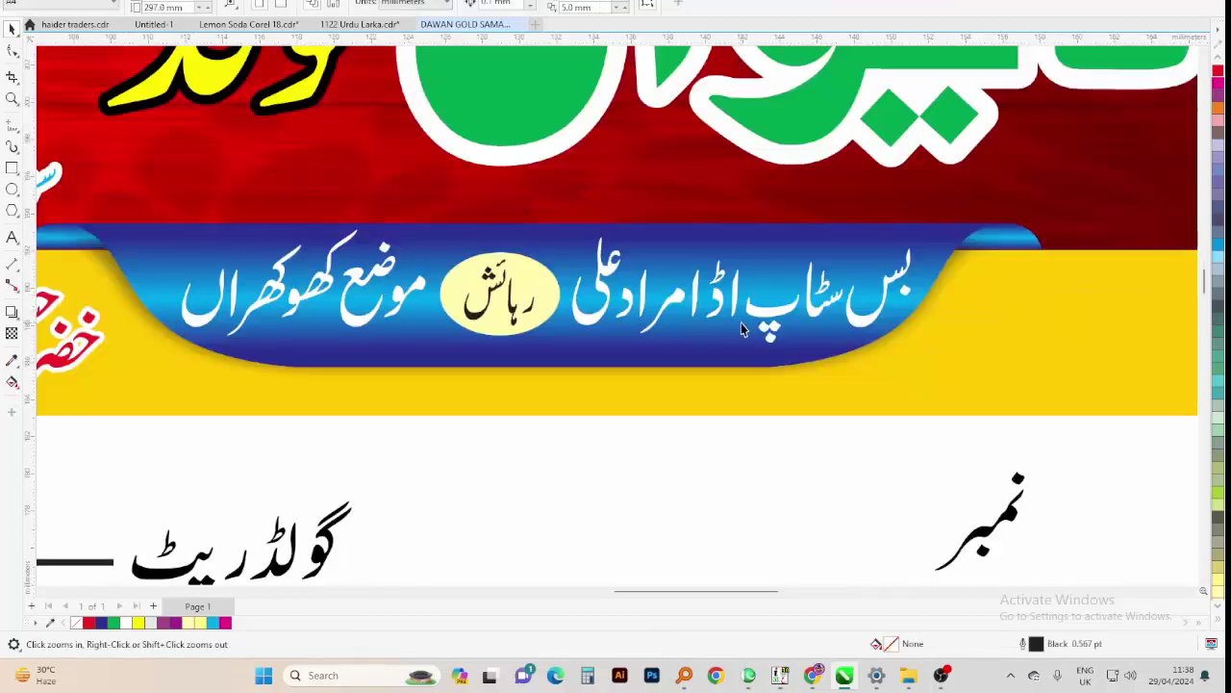
key("space")
left_click(805, 247)
left_click_drag(805, 247, 849, 212)
key("Escape")
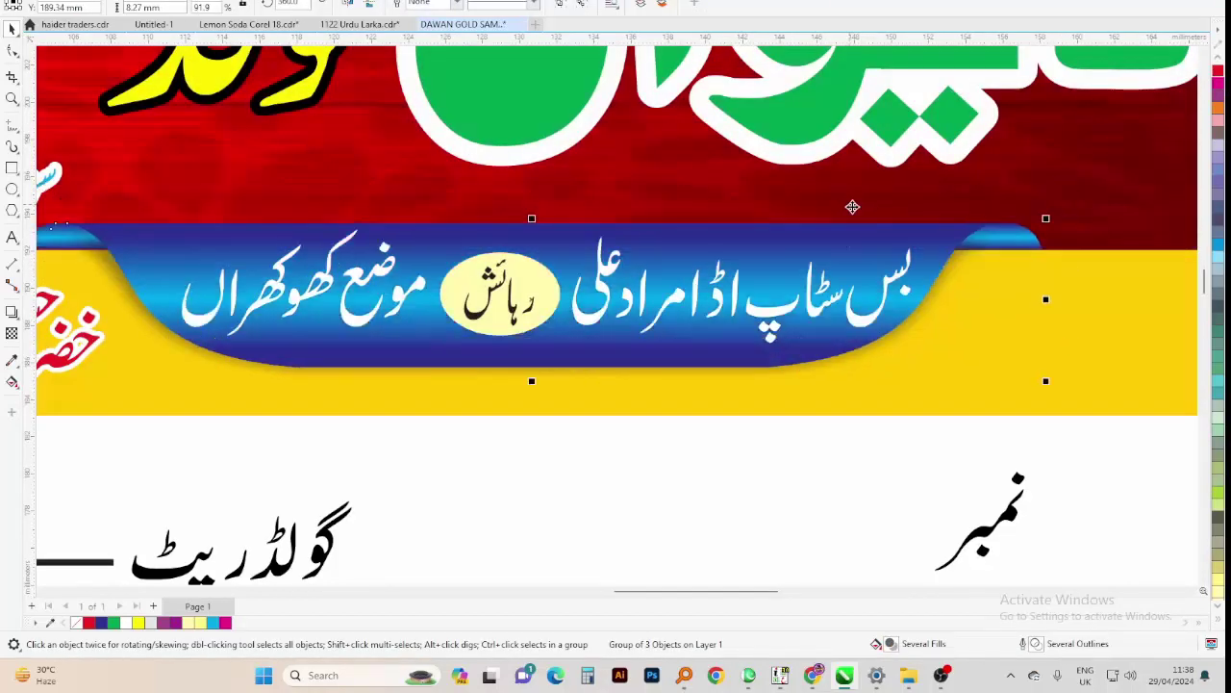
key("Tab")
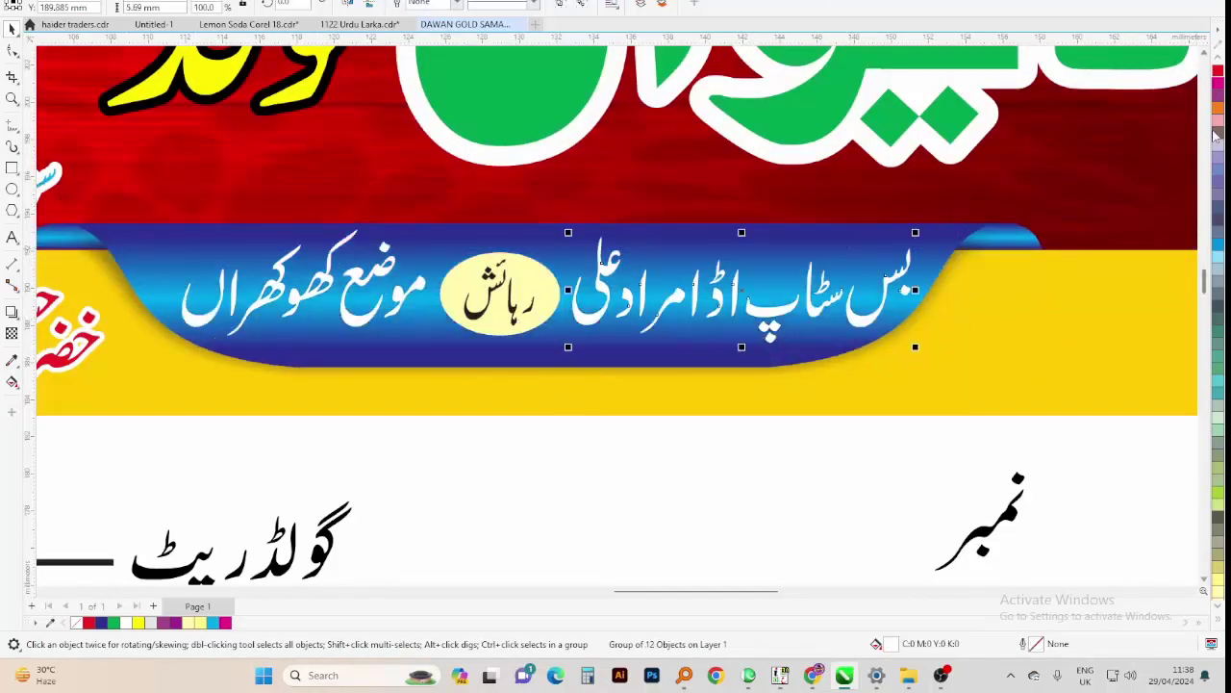
left_click(1220, 623)
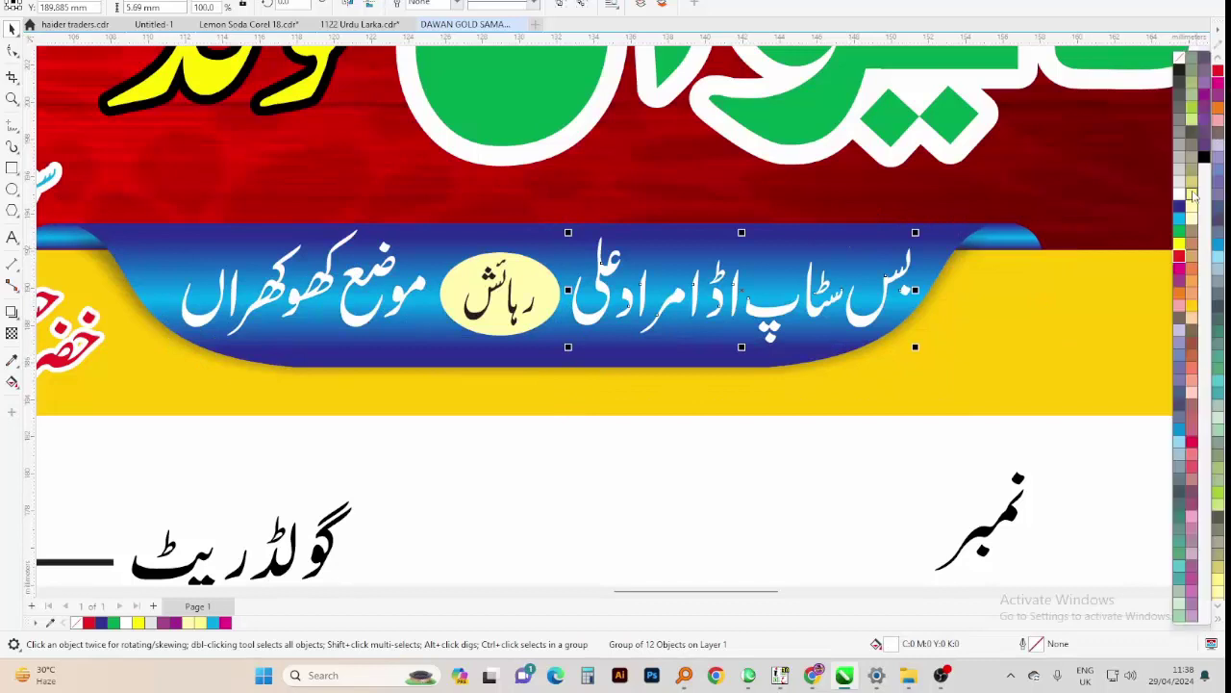
left_click(1182, 260)
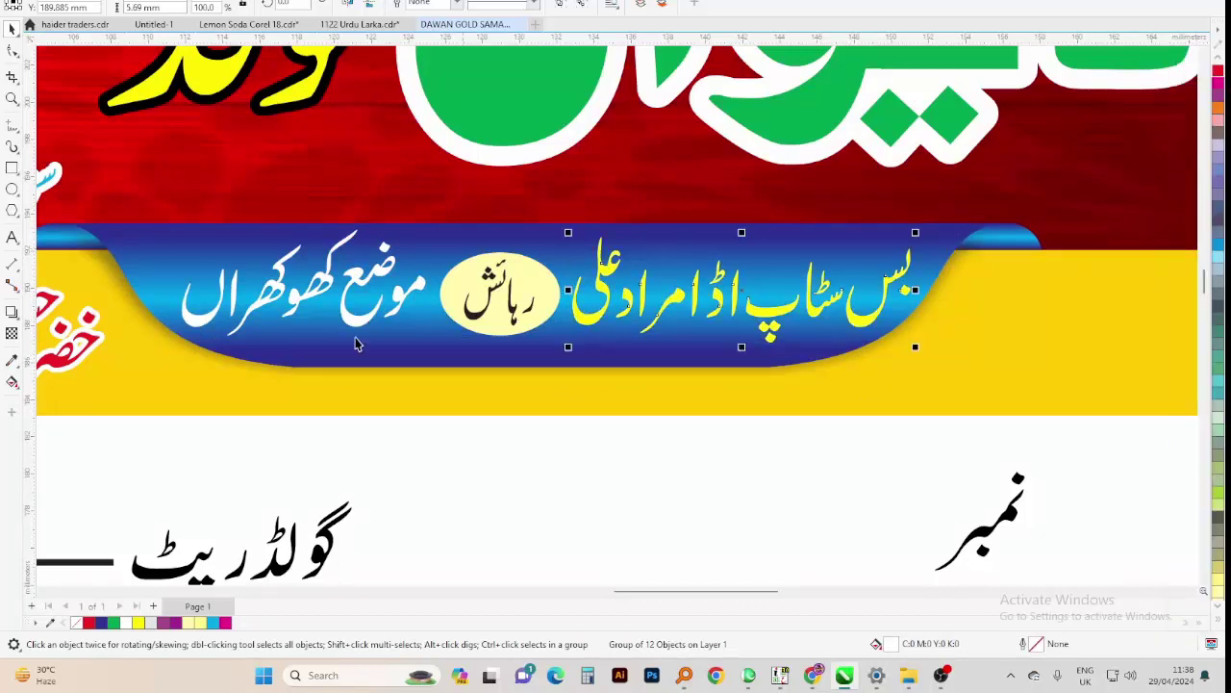
Select the remaining address text, then view the whole bill page and its banner
key("Escape")
left_click_drag(93, 366, 434, 144)
scroll(440, 138, "down", 2)
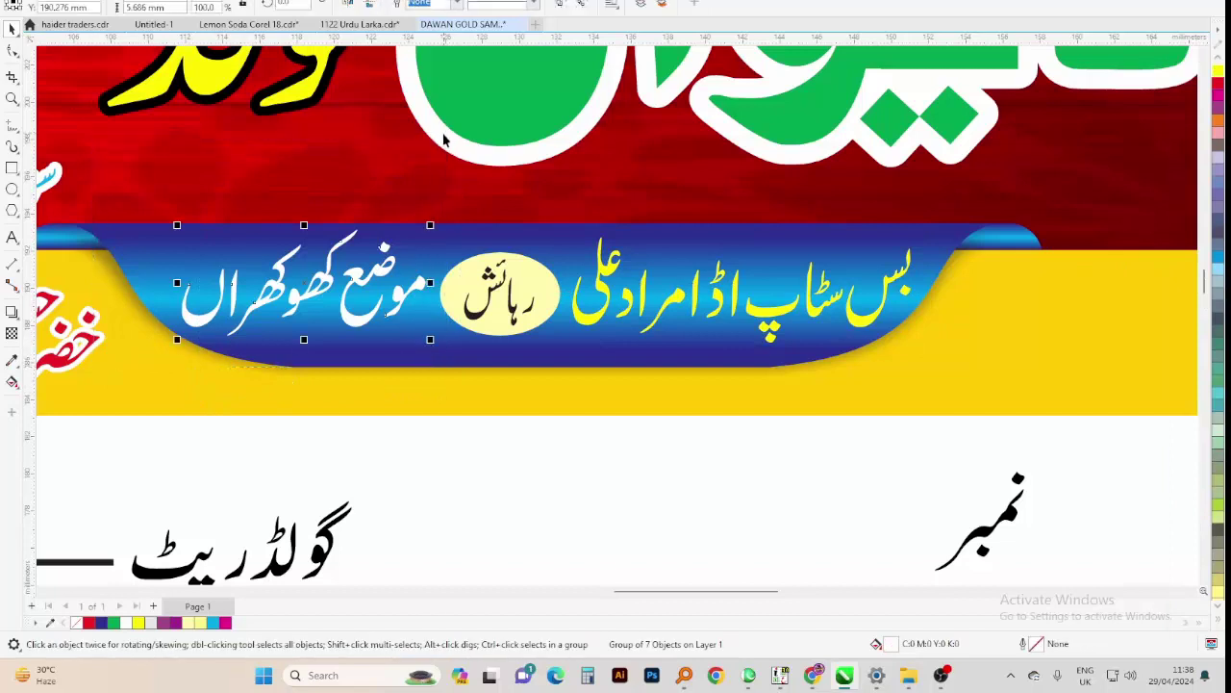
scroll(696, 288, "down", 1)
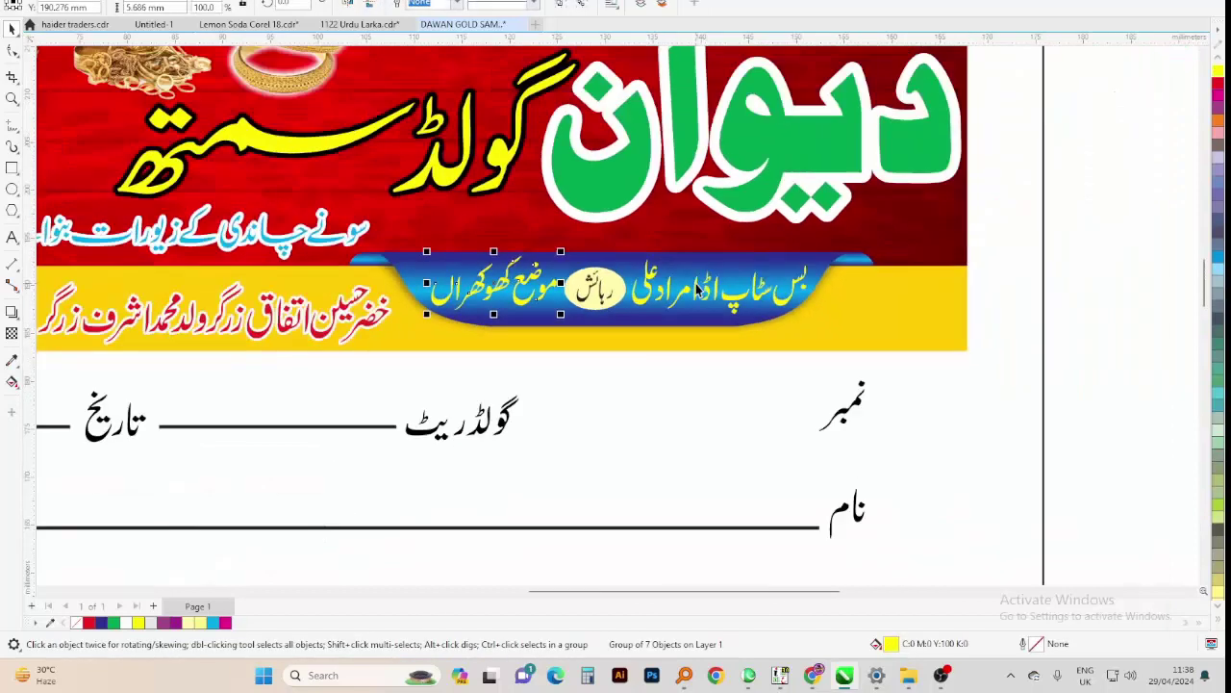
left_click(1062, 233)
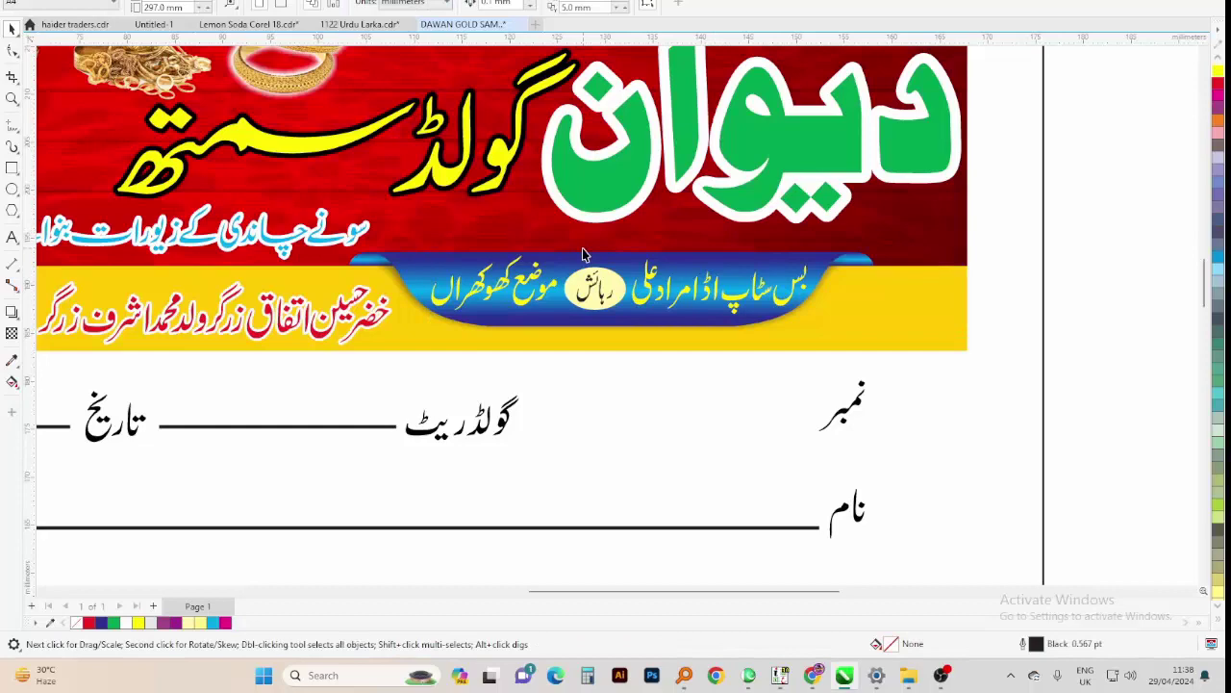
key("shift+F4")
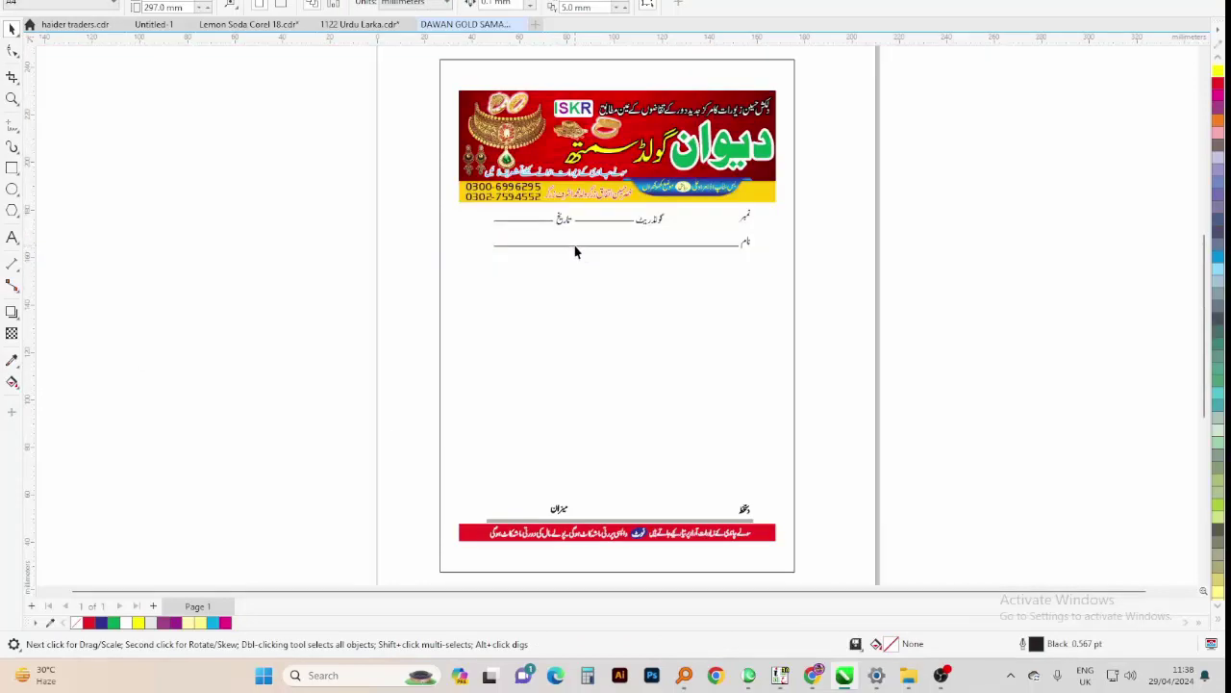
left_click_drag(754, 253, 754, 253)
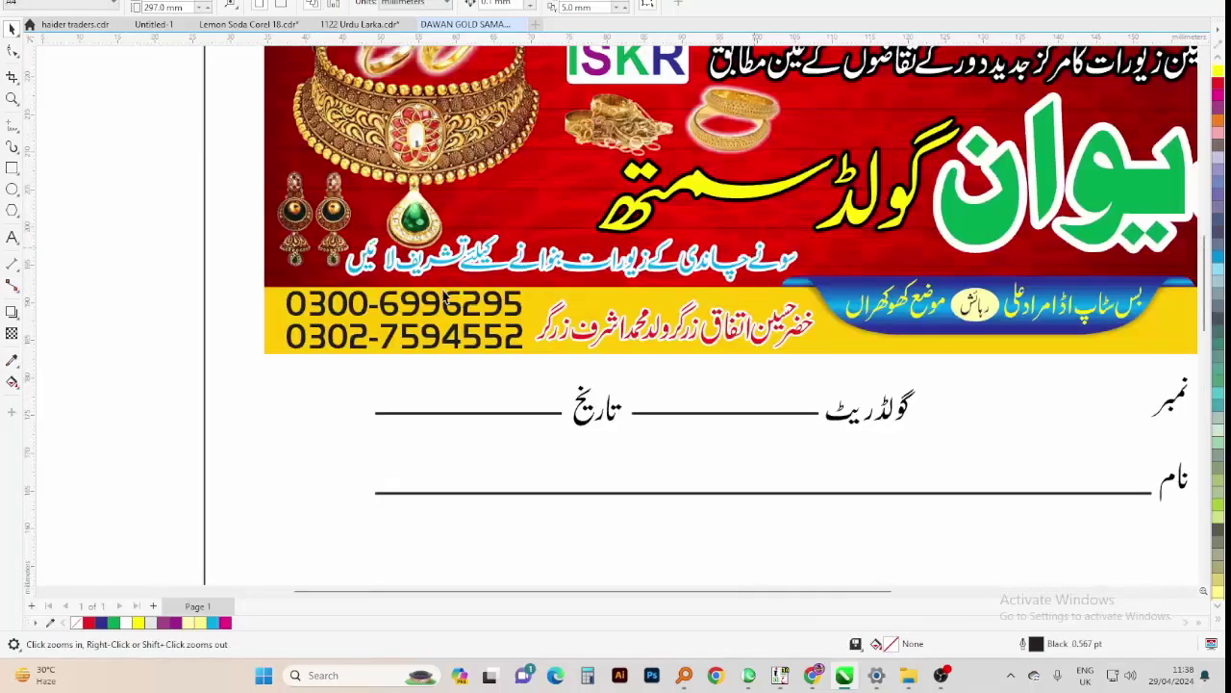
right_click(445, 298)
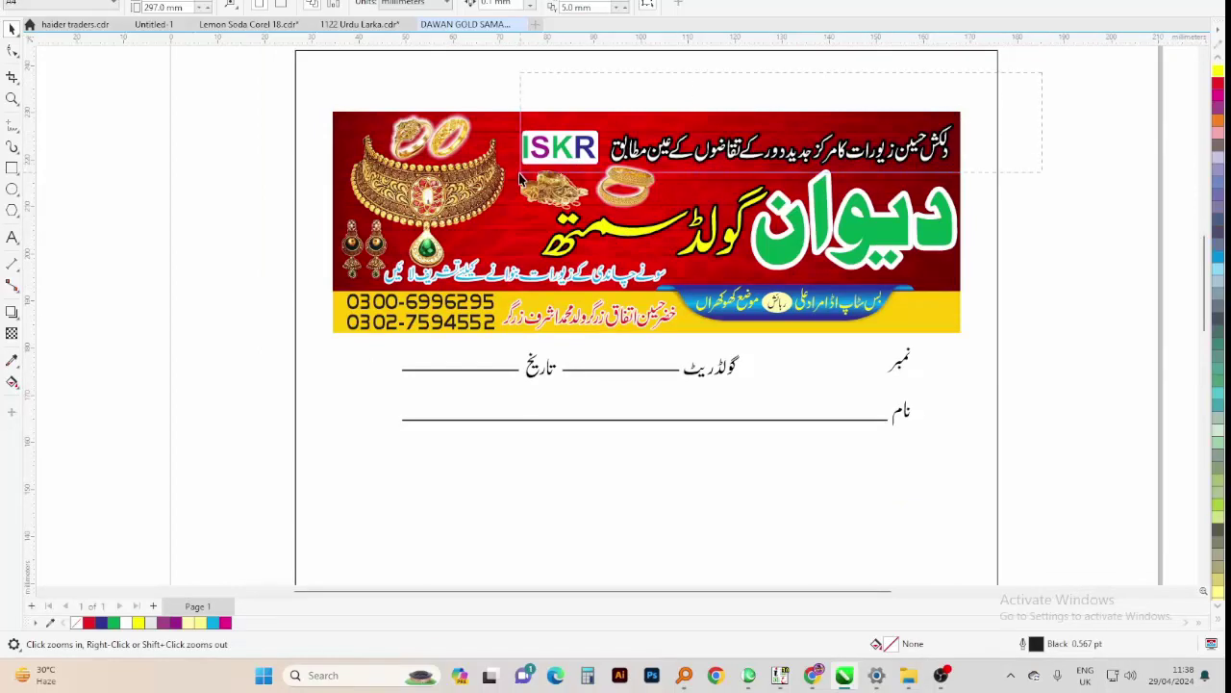